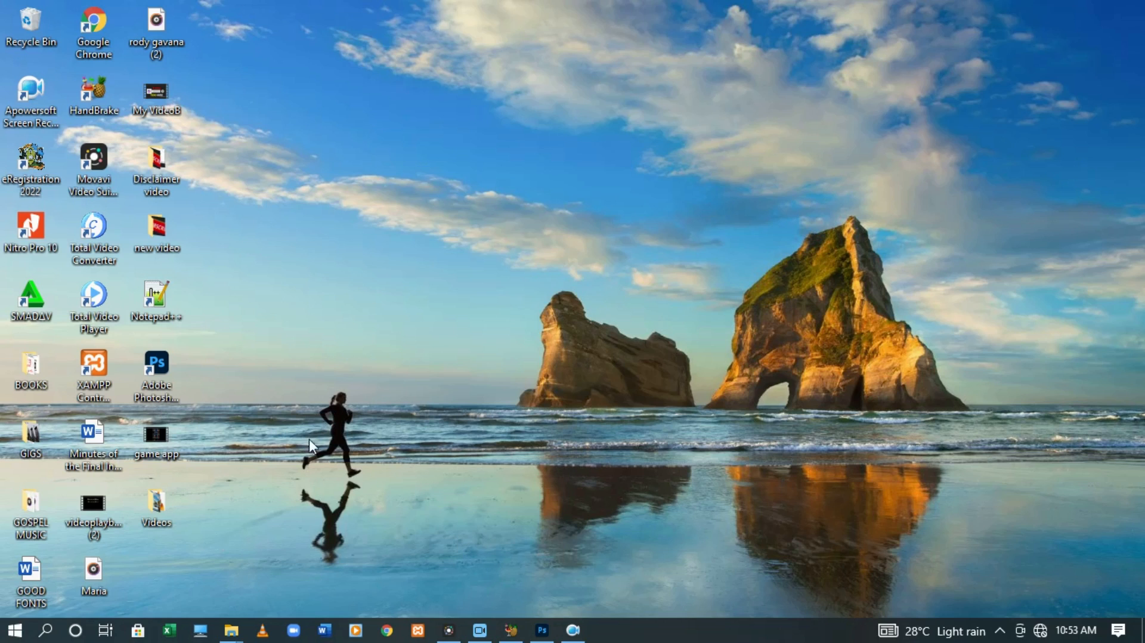
Open Photoshop, start a new document and choose the A4 print preset (210 x 297 mm at 300 ppi)
double_click(160, 372)
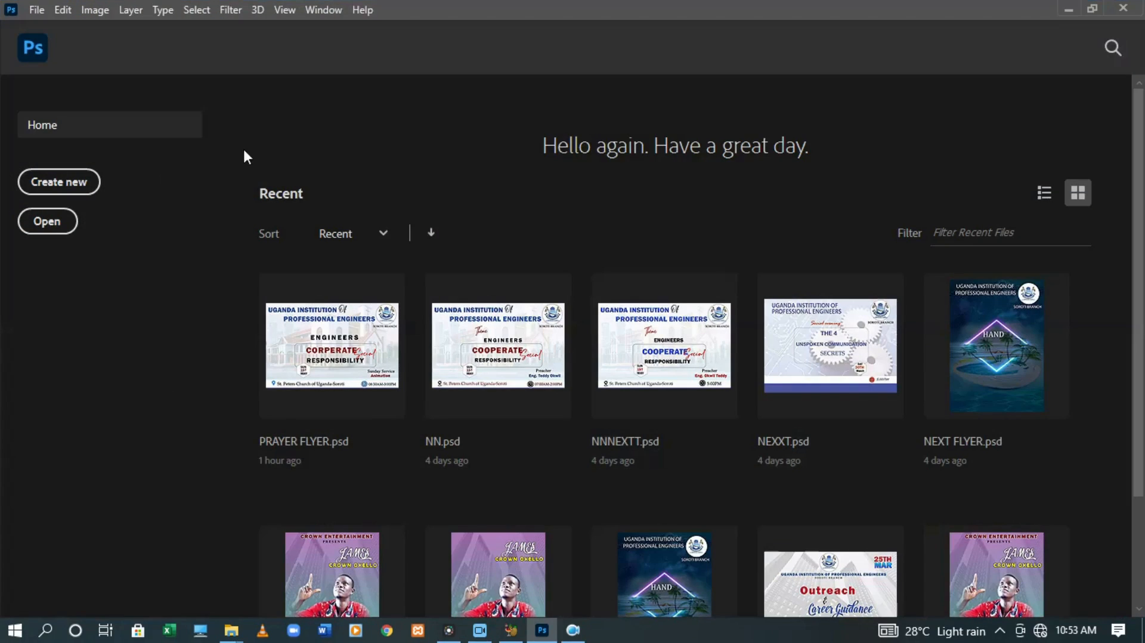
click(70, 186)
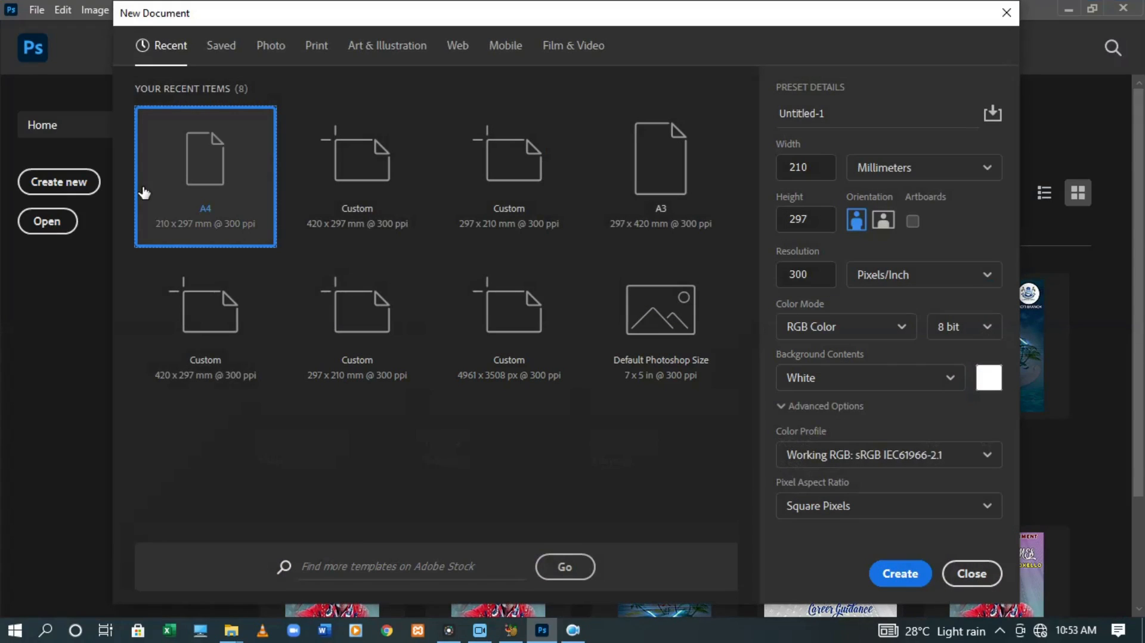
click(324, 56)
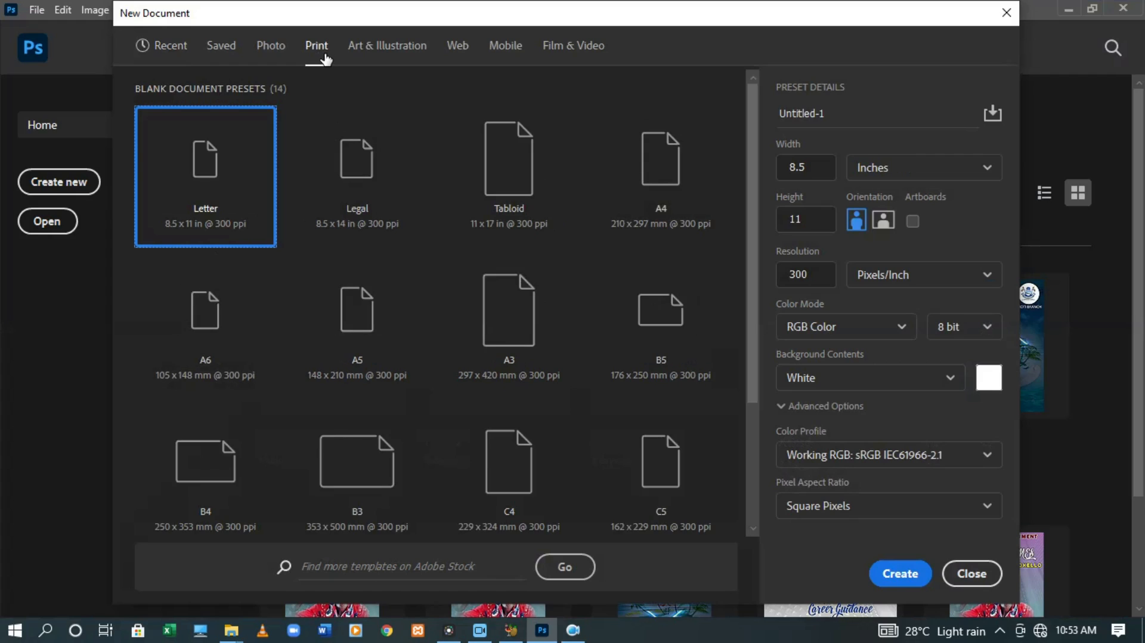
click(279, 52)
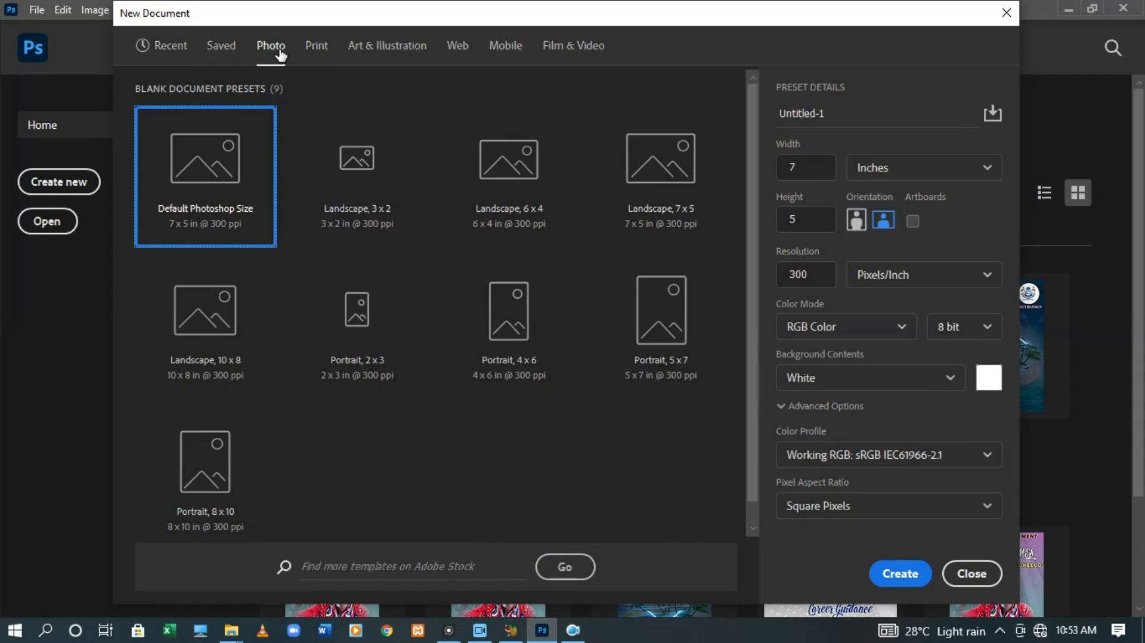
click(317, 48)
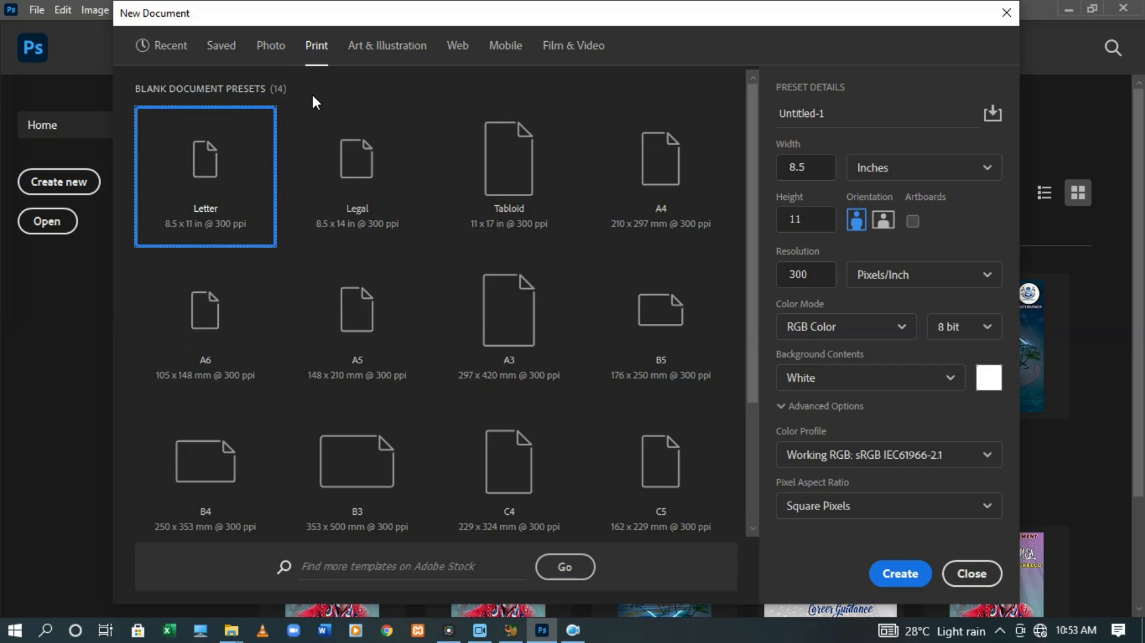
click(669, 217)
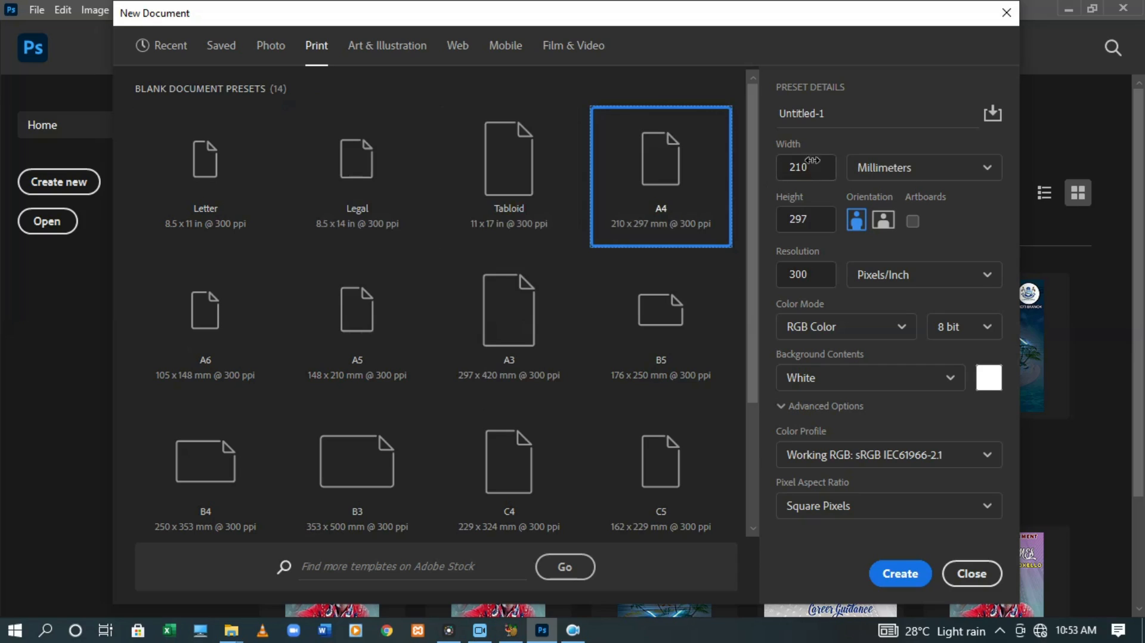
Name the document FLYER, keep it in portrait orientation with CMYK Color mode, and create it
click(854, 127)
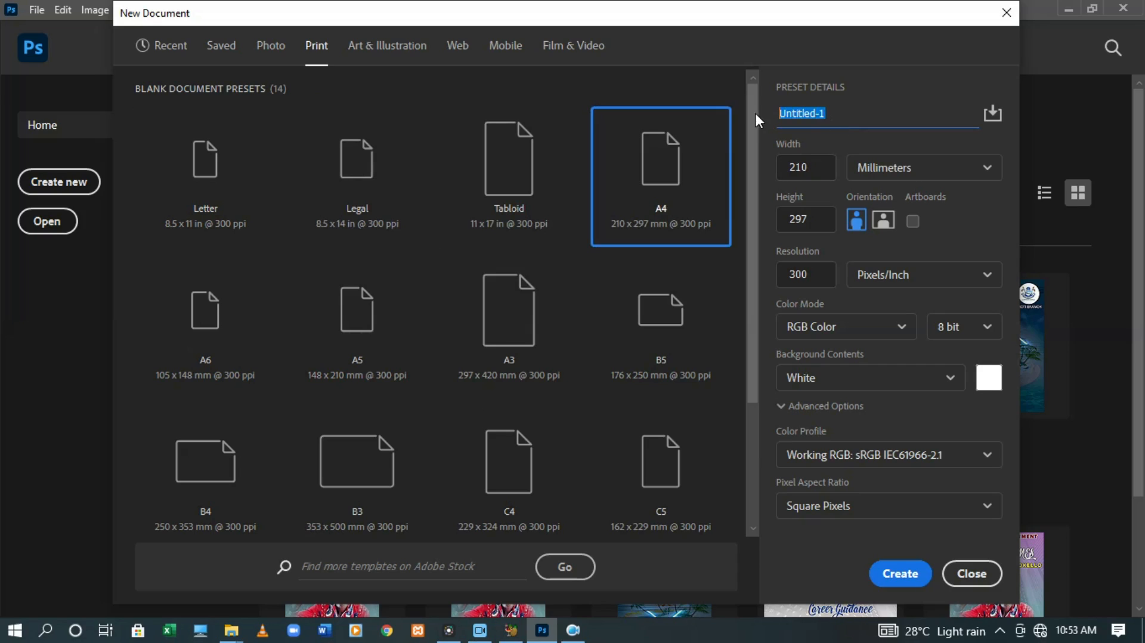
text(FLYER)
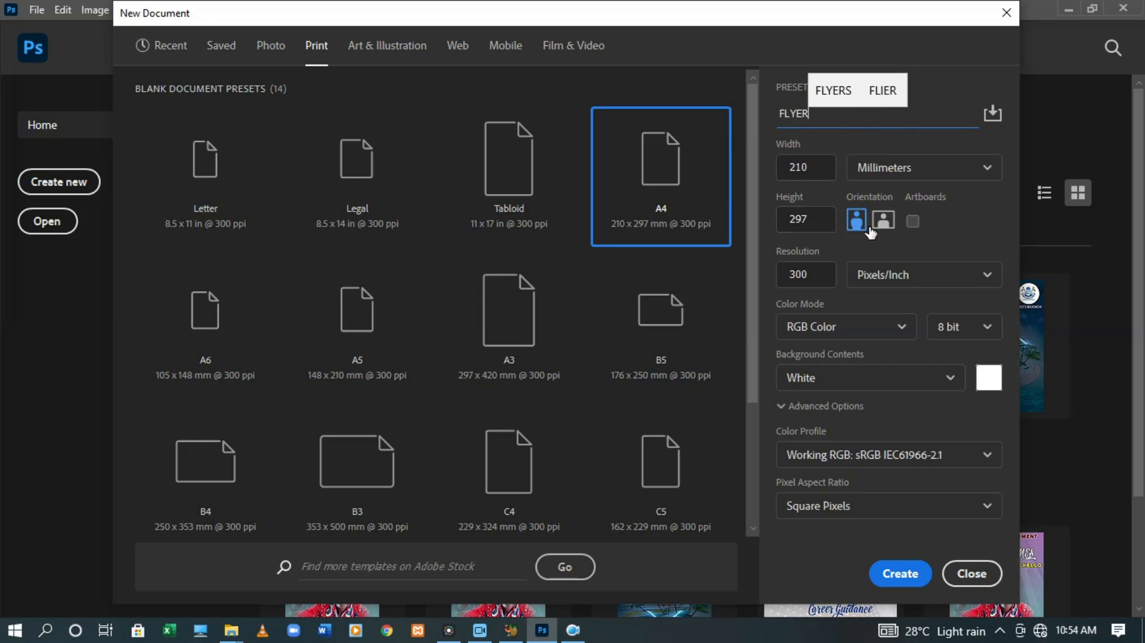
click(885, 231)
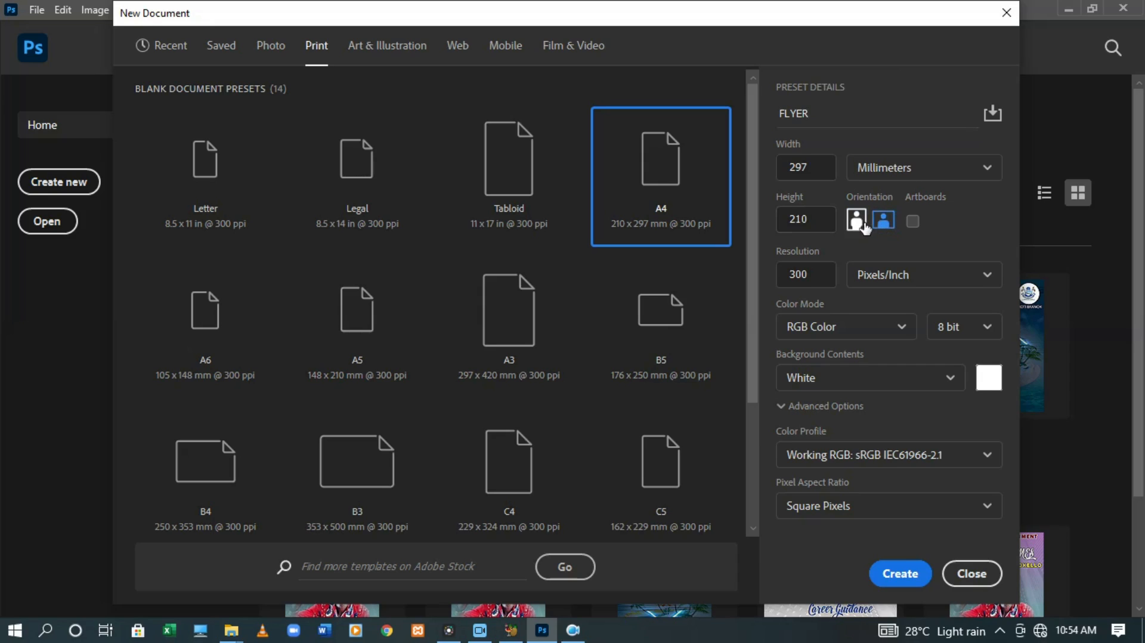
click(862, 222)
click(899, 325)
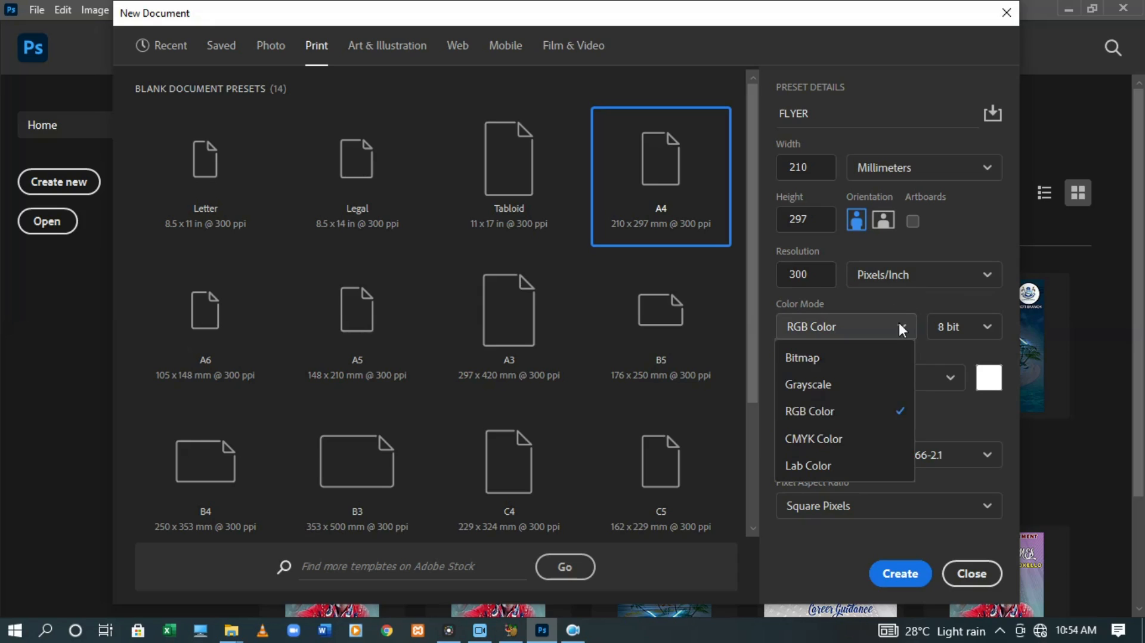
click(843, 439)
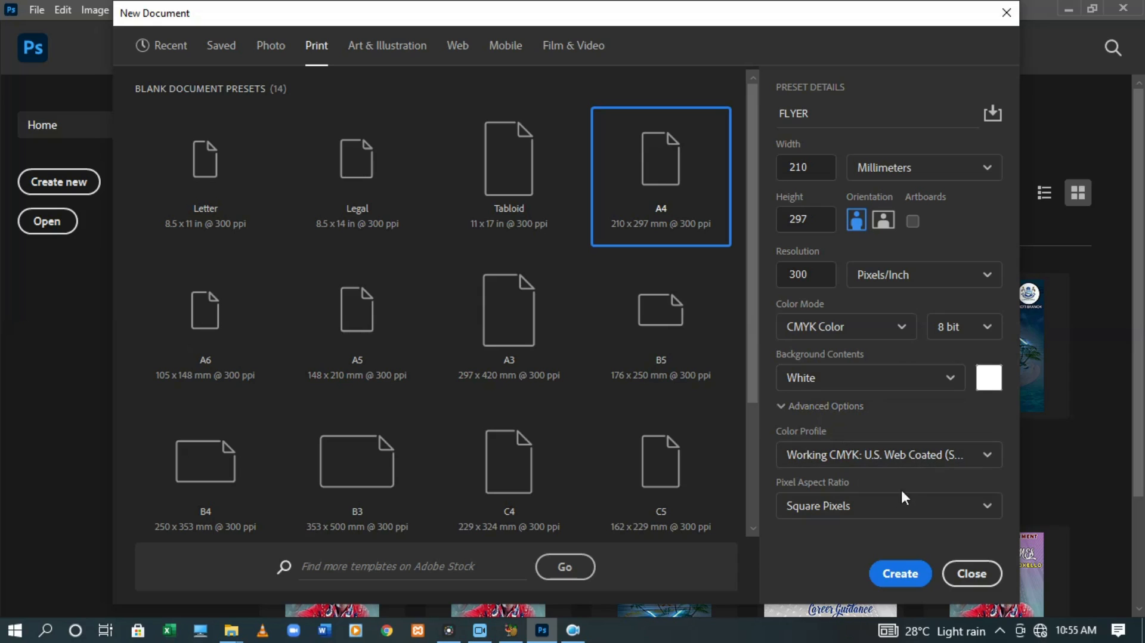
click(902, 574)
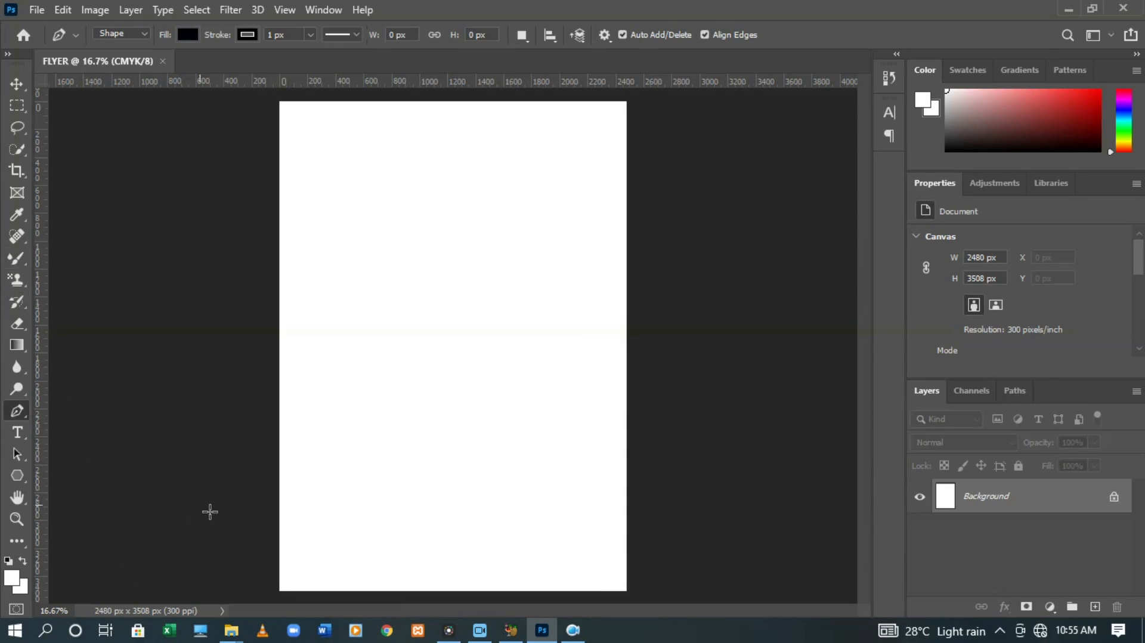
click(190, 454)
drag(325, 403, 477, 294)
key(ctrl+z)
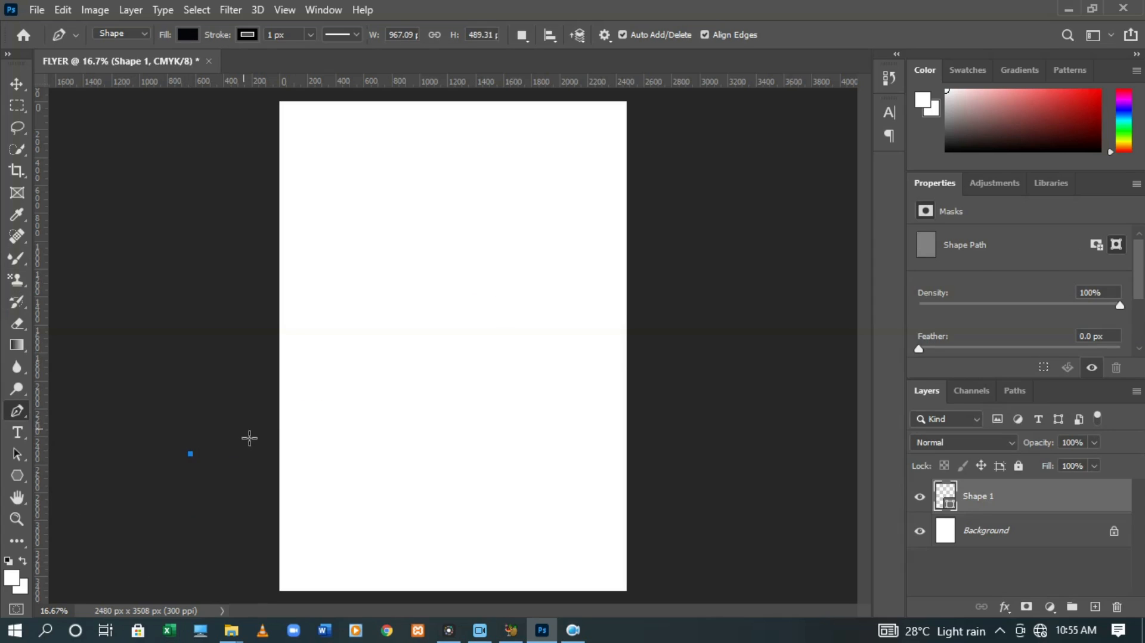
key(ctrl+z)
Draw an S-curve shape edge with the Pen tool, rising from beyond the page's left edge past its right edge, about 2852 by 1725 px
click(261, 450)
drag(468, 338, 572, 193)
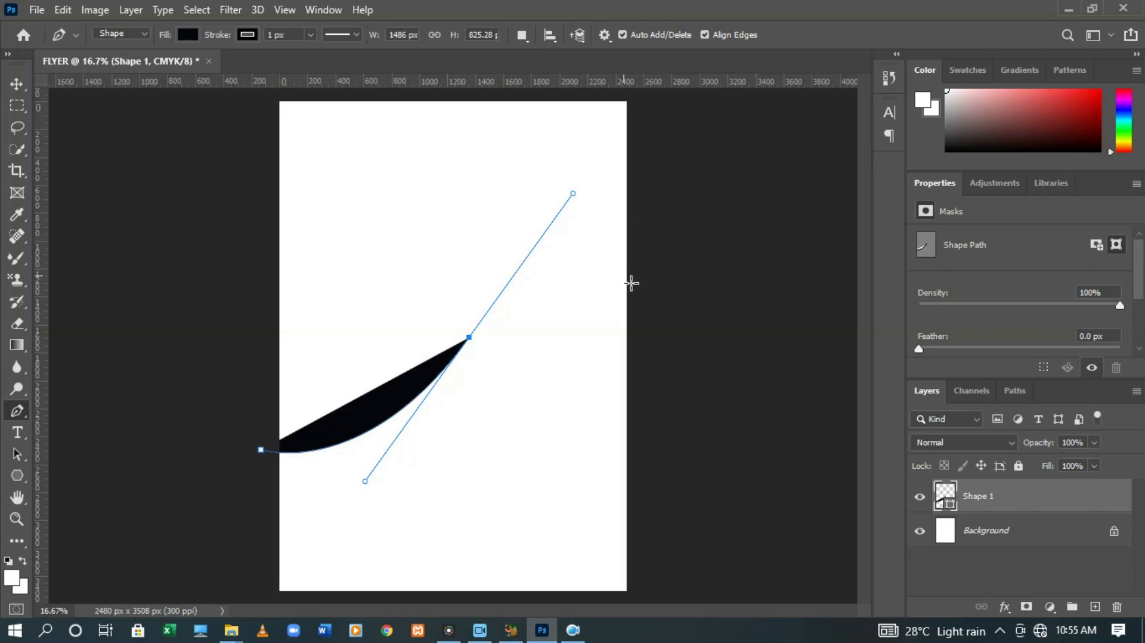
drag(660, 212, 685, 211)
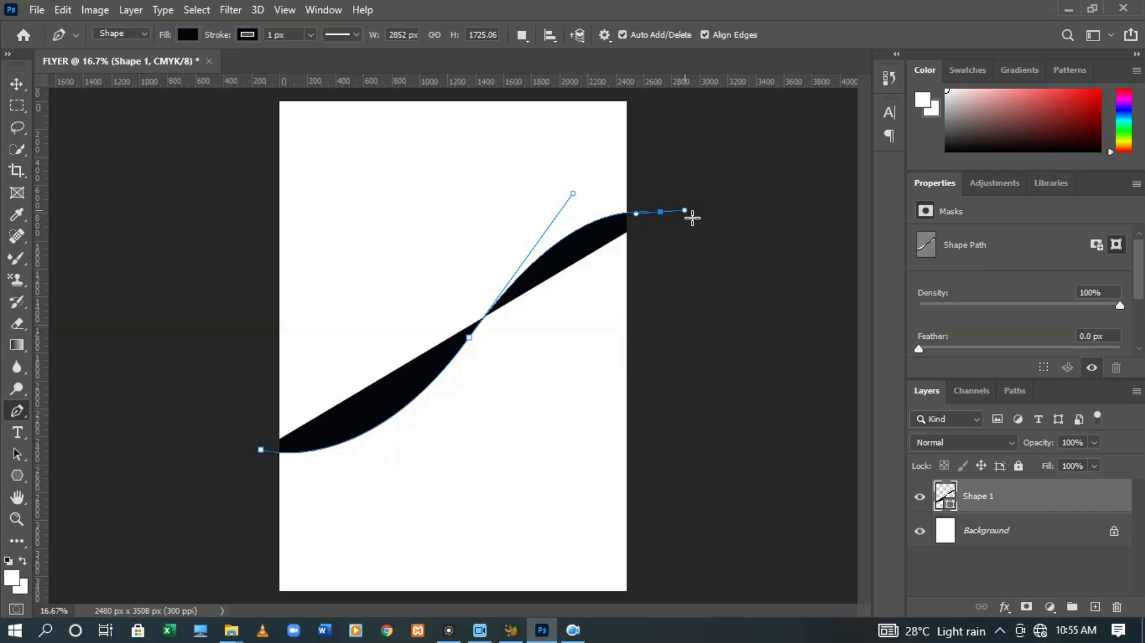
Close the black shape outside the page's right, bottom and left edges so it fills the area below the curve, about 3127 by 2789 px overall
click(685, 346)
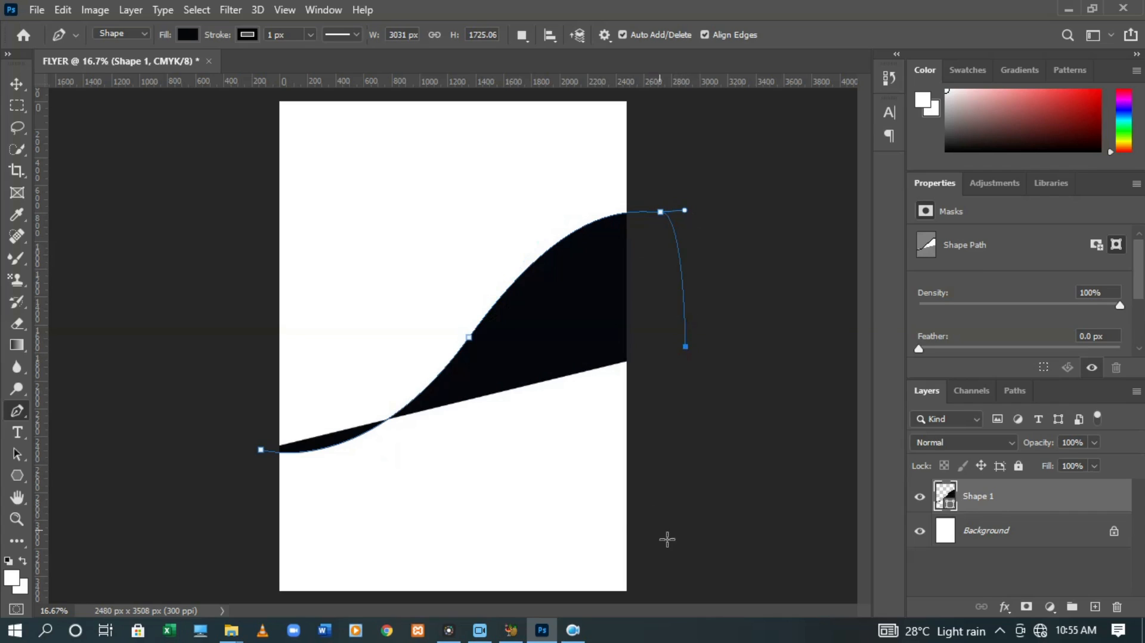
click(659, 532)
click(654, 589)
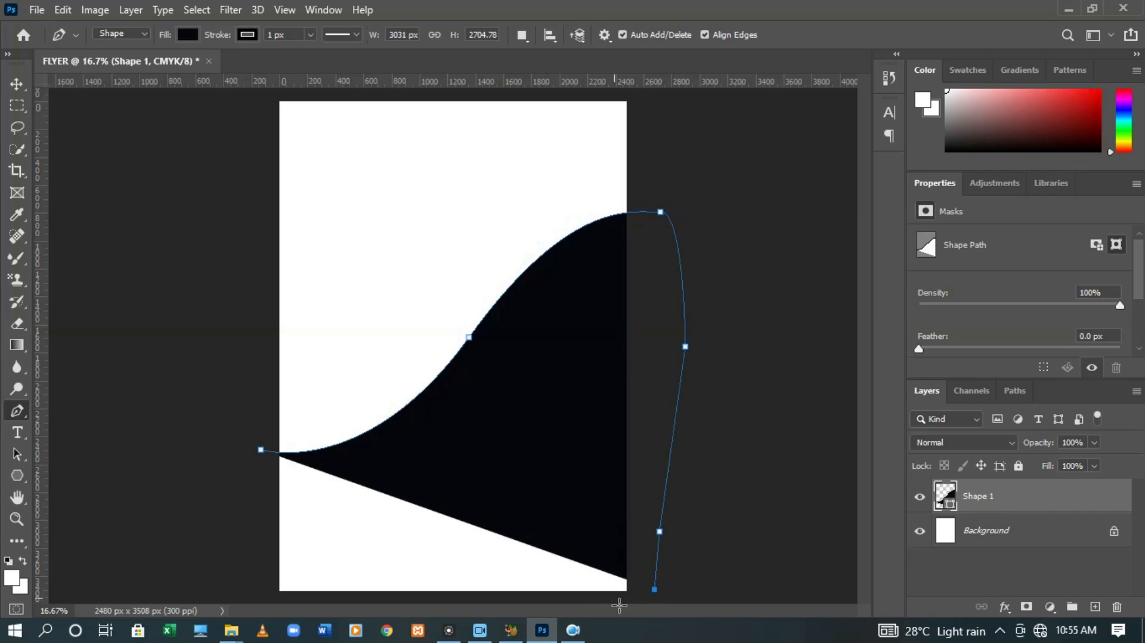
click(540, 601)
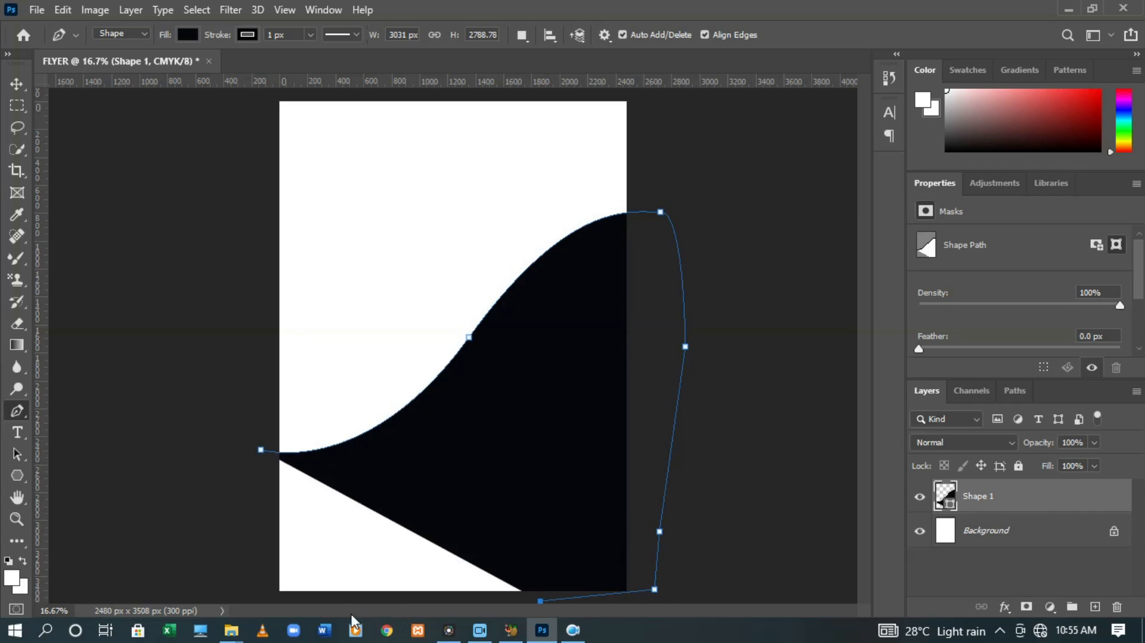
click(269, 600)
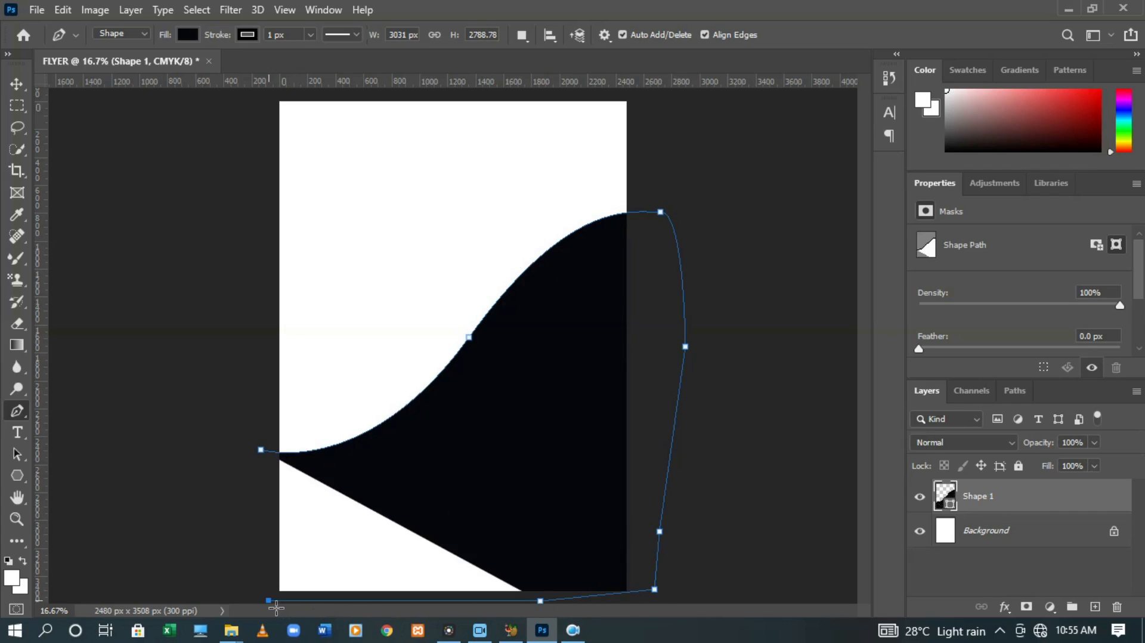
click(247, 596)
click(249, 552)
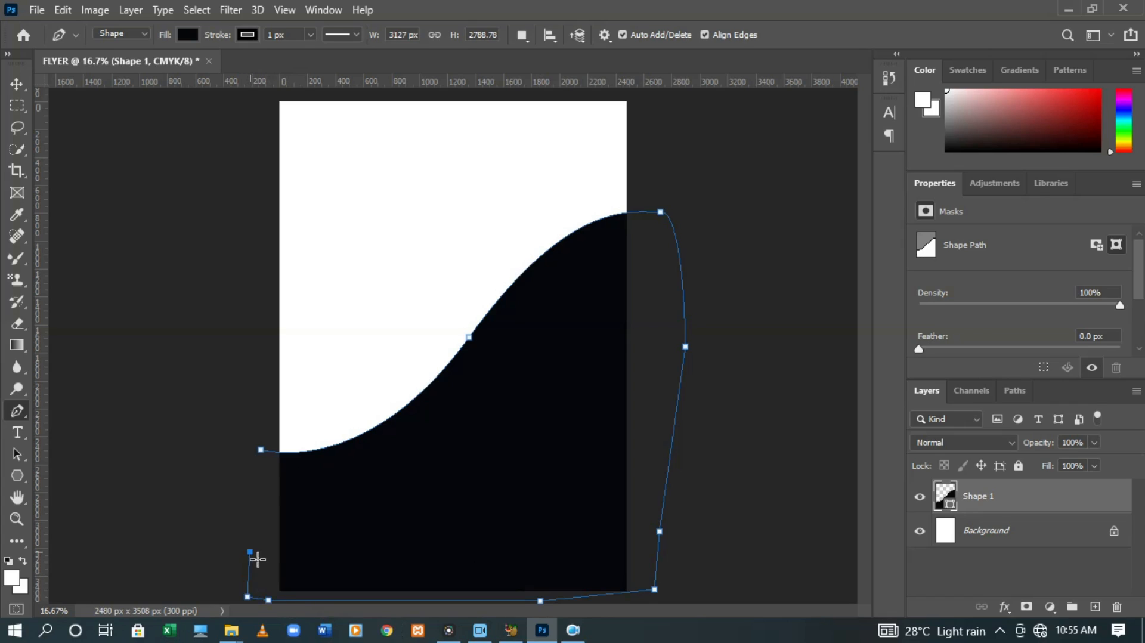
click(248, 496)
click(260, 450)
click(257, 460)
key(ctrl+z)
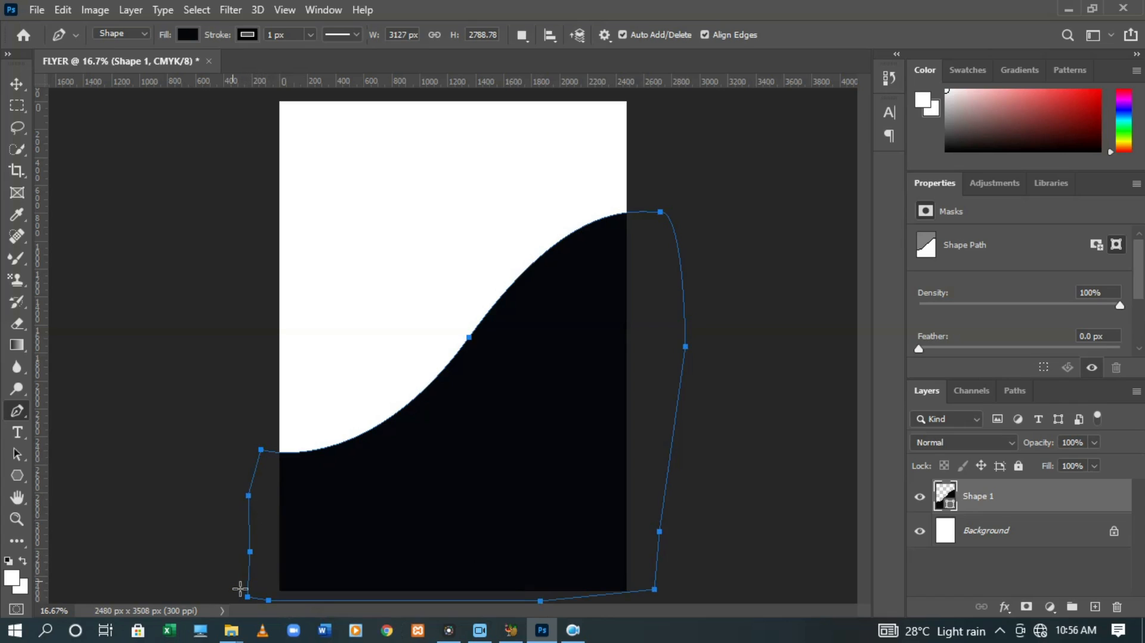
Start a horizontal text line in the upper white area, clear its placeholder text, and set the text colour to black (000000)
click(17, 433)
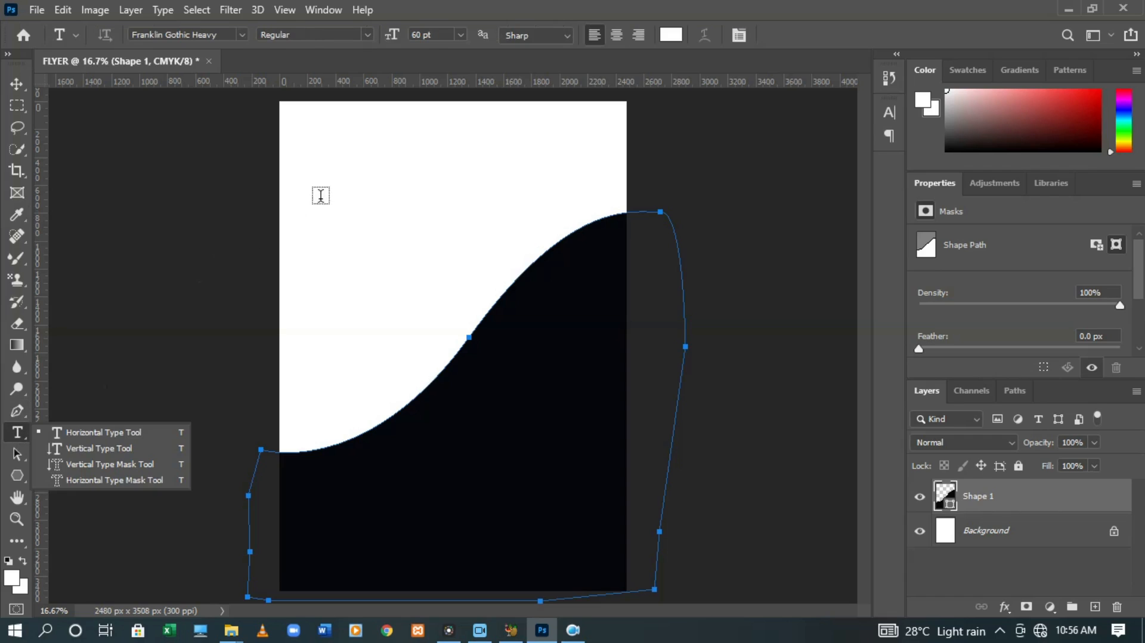
click(110, 437)
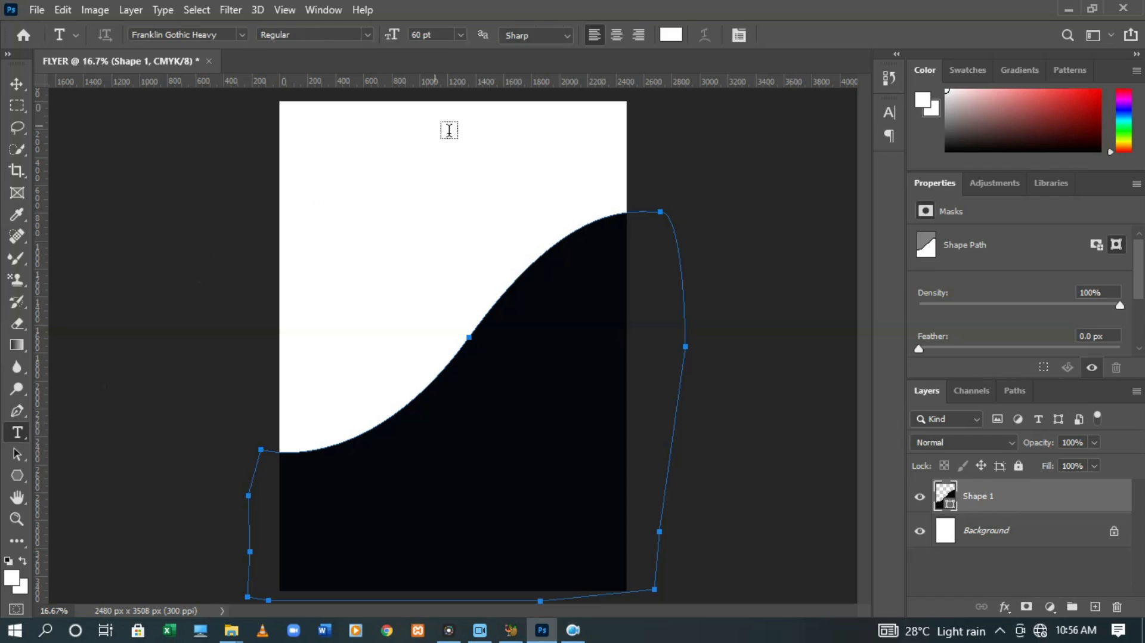
click(341, 168)
click(332, 166)
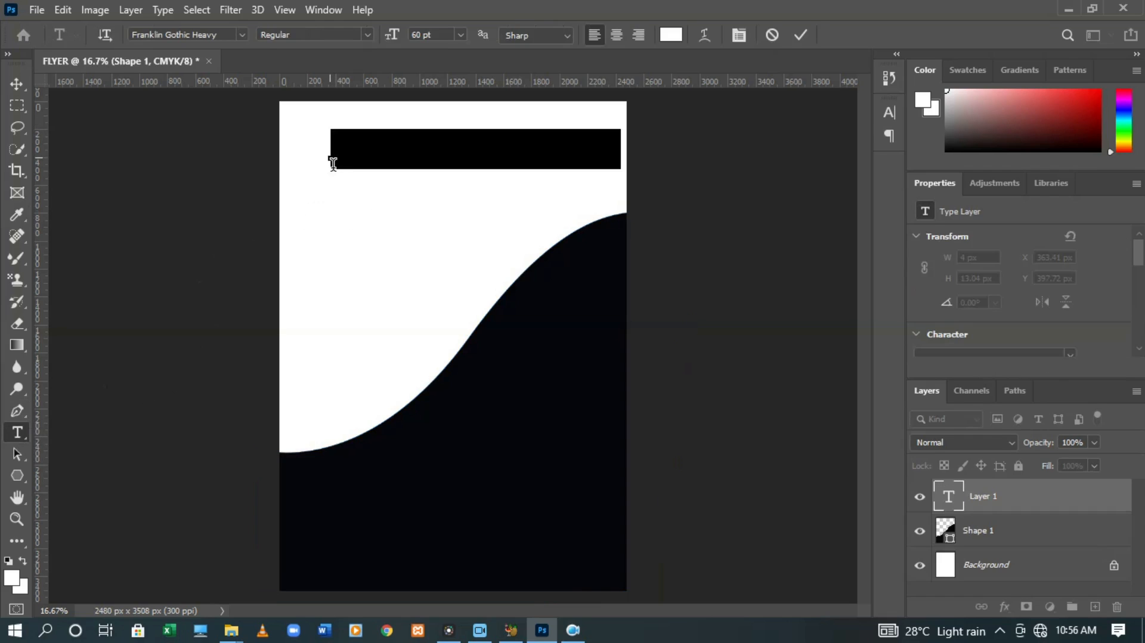
key(BackSpace)
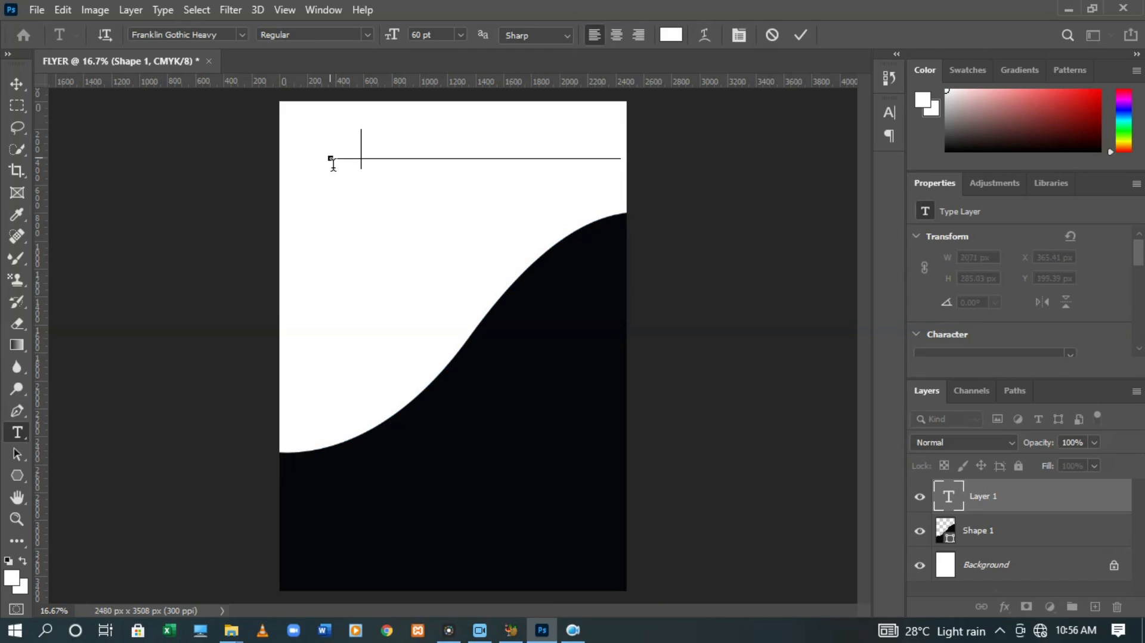
key(BackSpace)
click(806, 36)
click(679, 36)
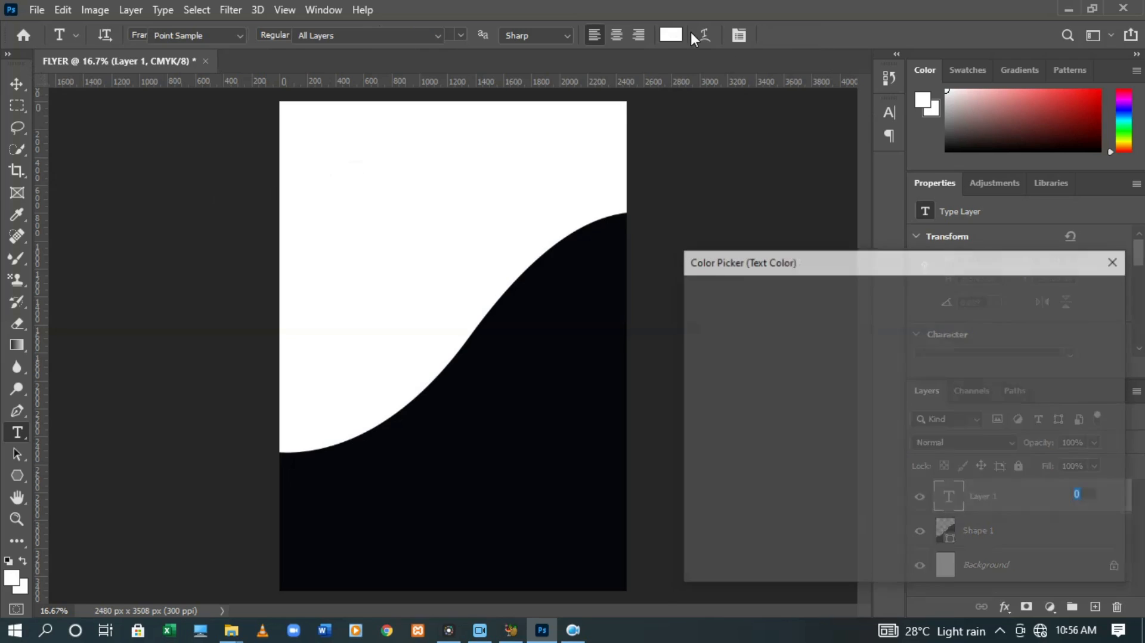
click(902, 512)
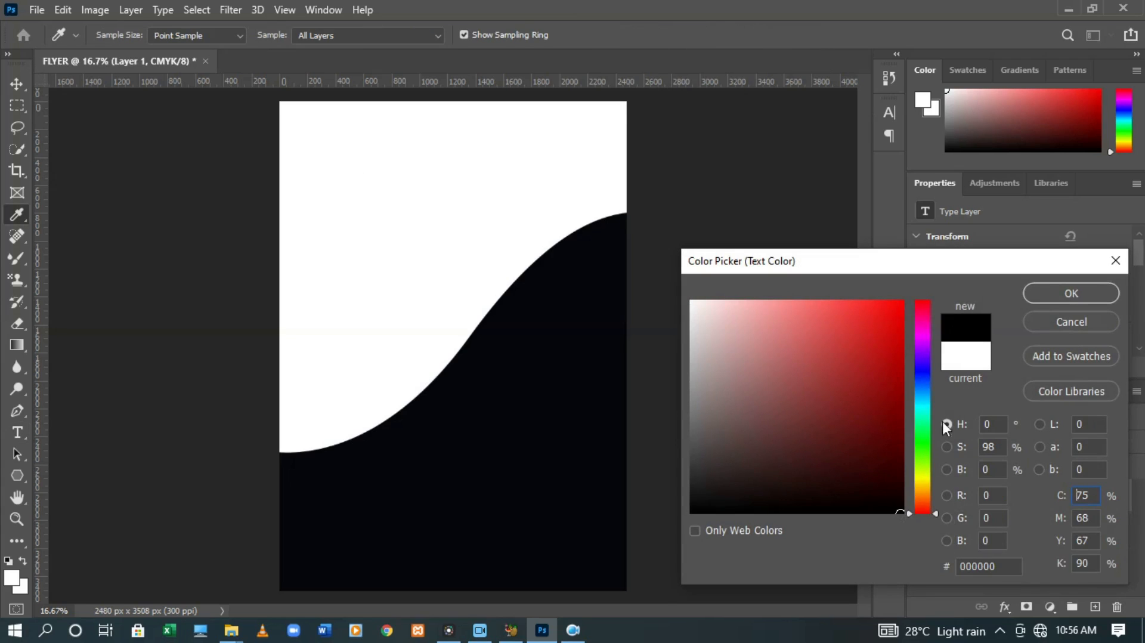
click(1025, 298)
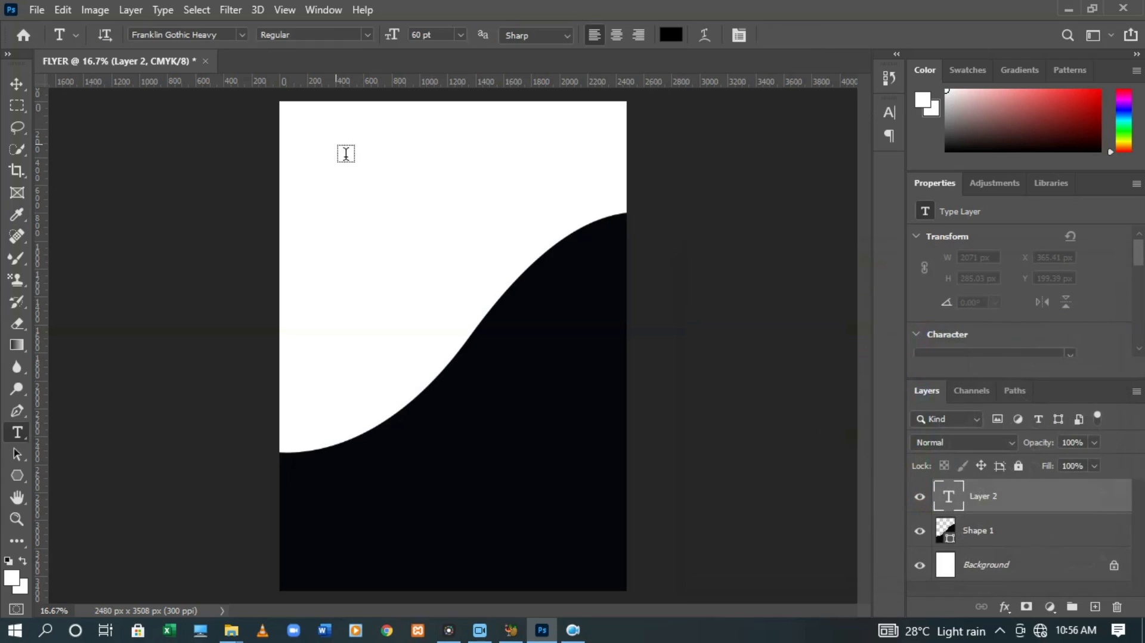
Add the title text "Herbzy Resturant" near the top of the page and switch to the Move tool
click(339, 149)
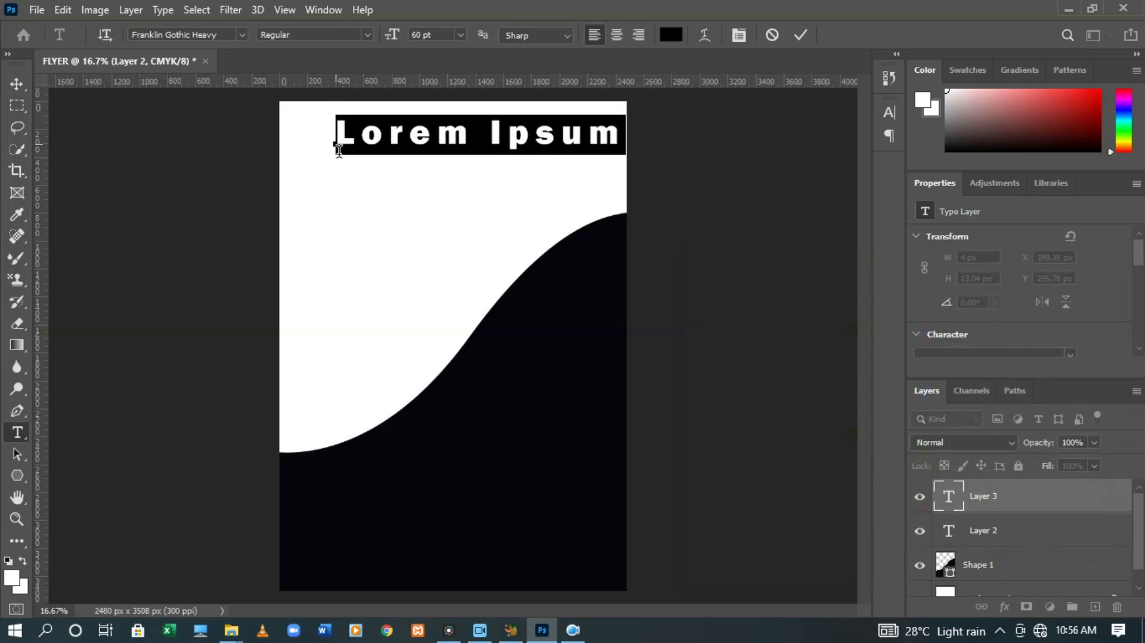
text(H)
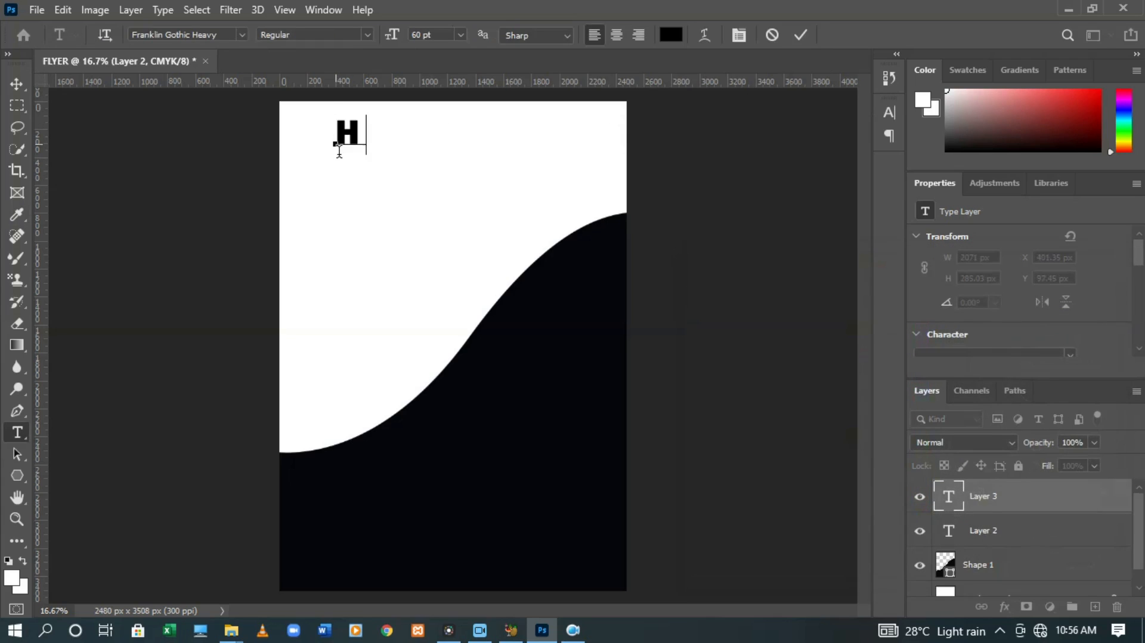
text(erbzy)
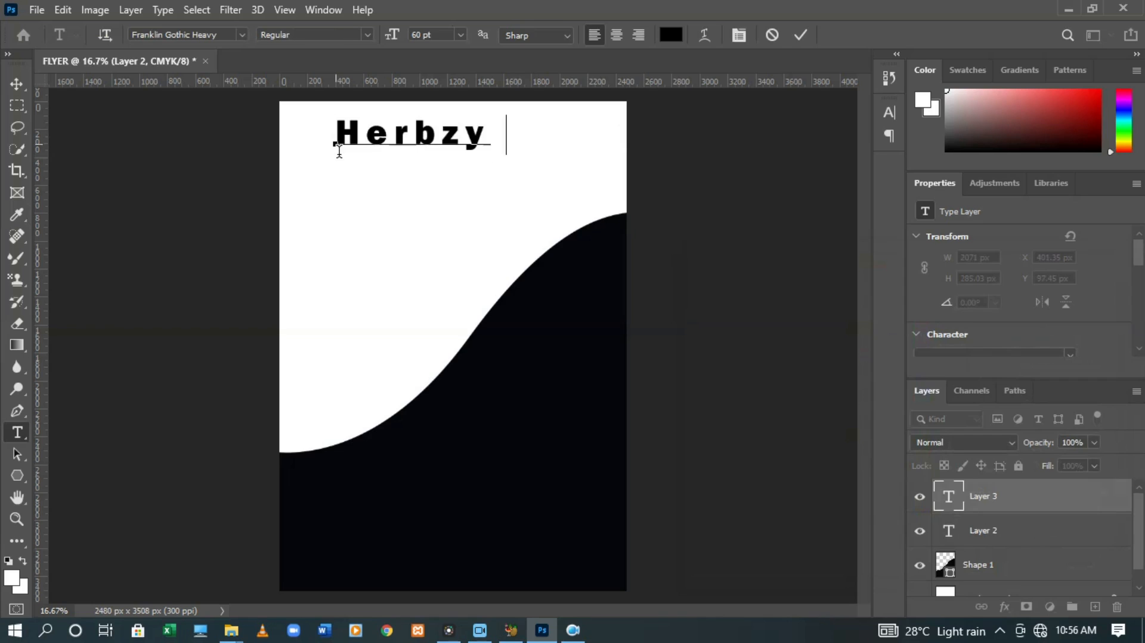
text( R)
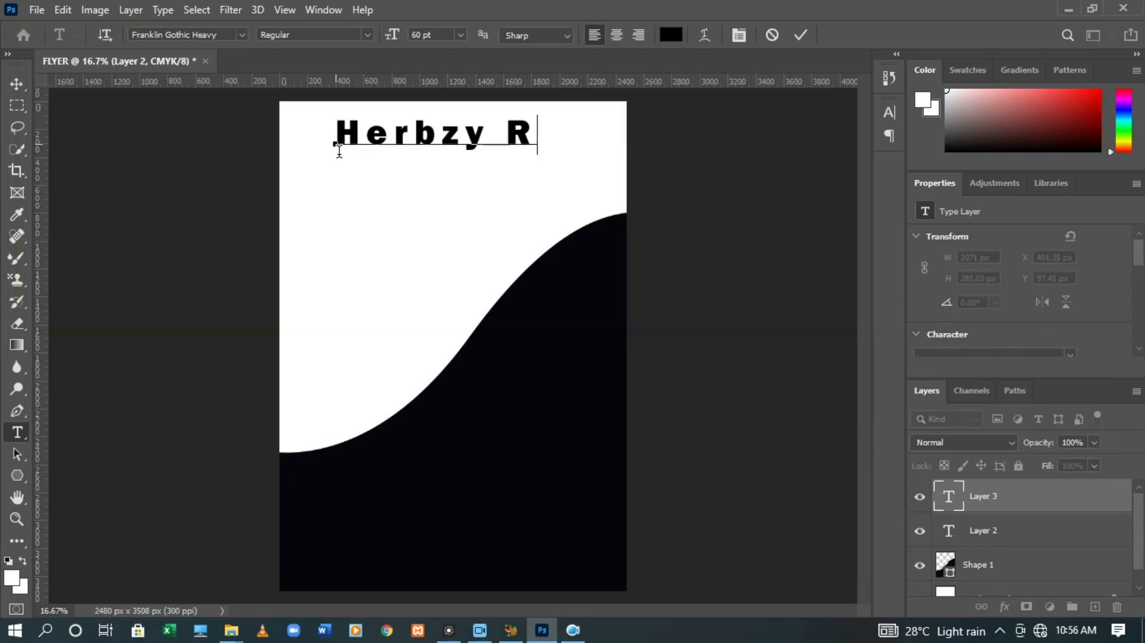
text(esturant)
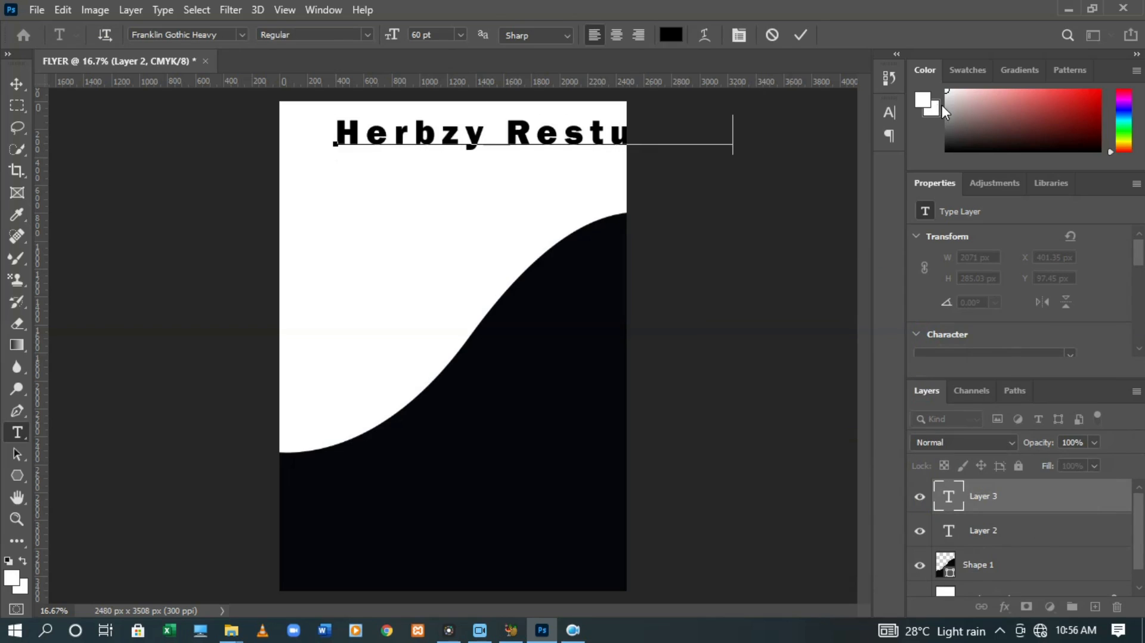
click(806, 36)
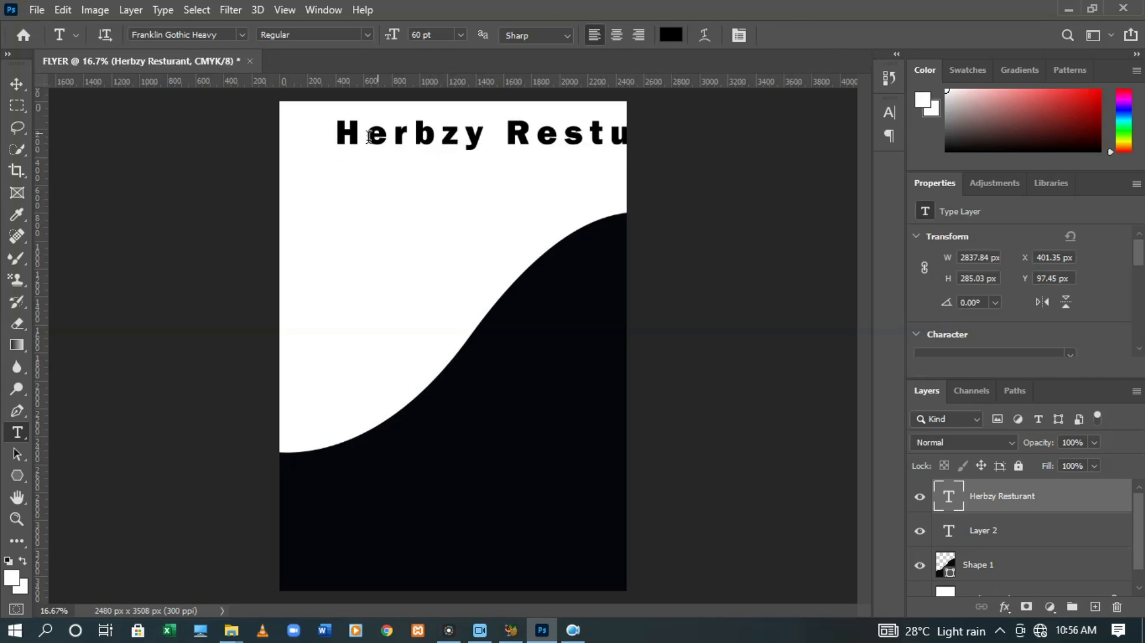
click(16, 85)
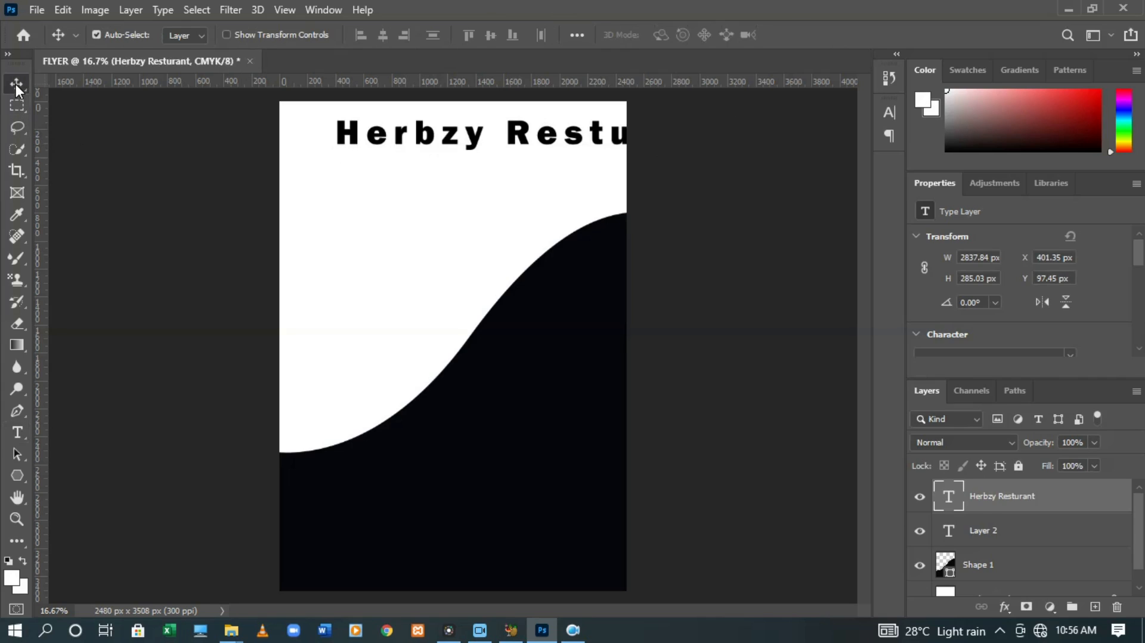
Set the "Herbzy Resturant" title's font size to 36 pt after trying 30 pt and 18 pt, and commit the edit
click(378, 134)
double_click(378, 142)
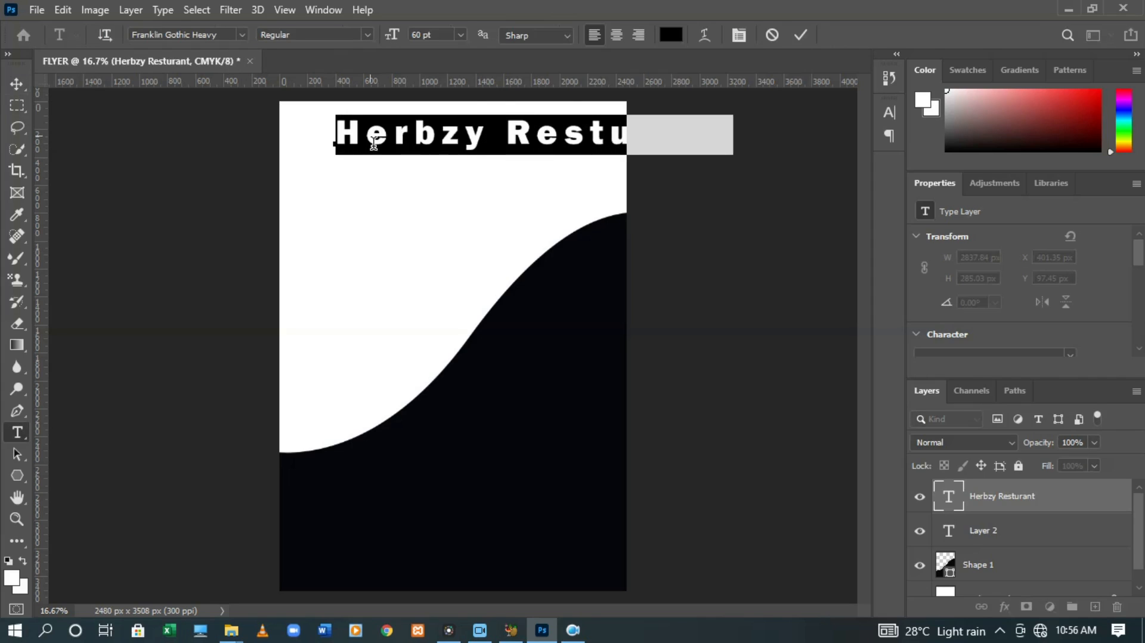
click(460, 34)
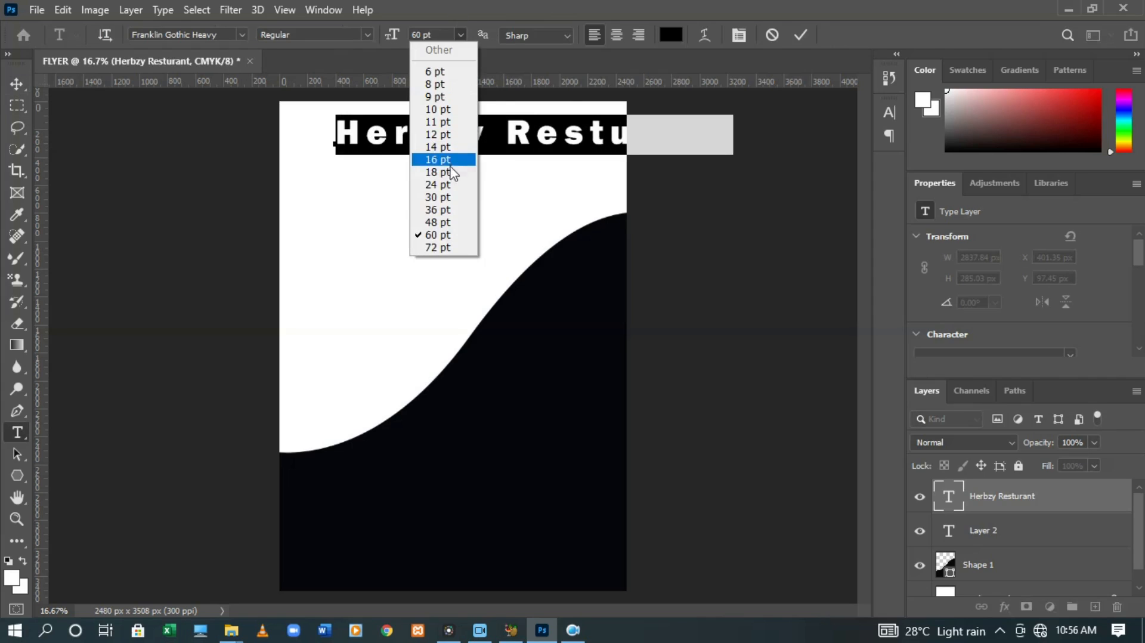
click(450, 196)
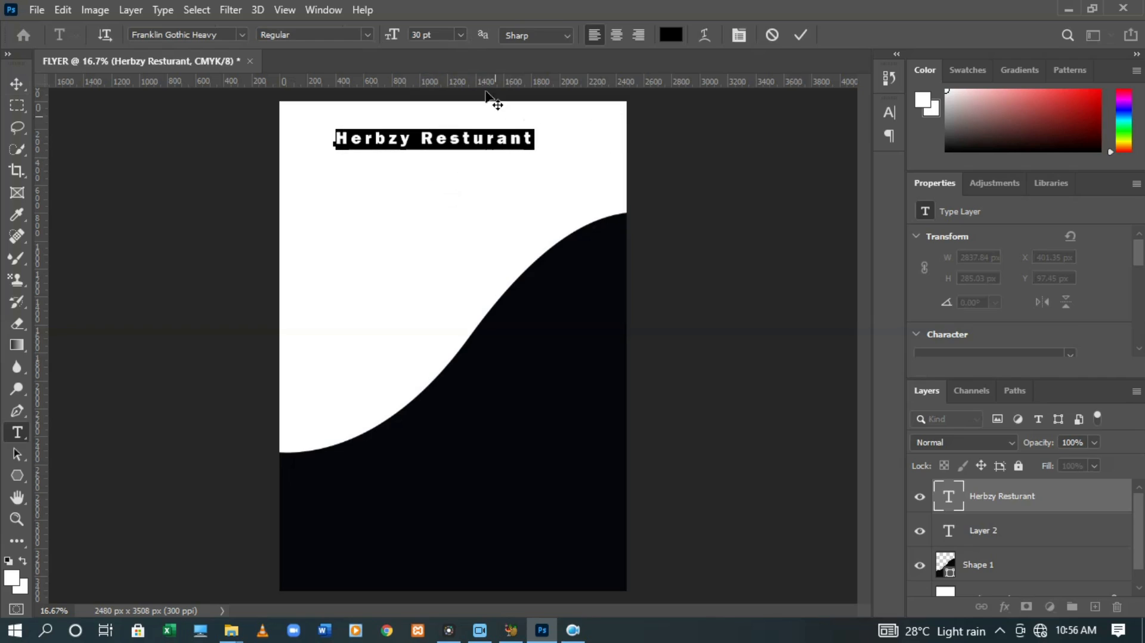
click(461, 34)
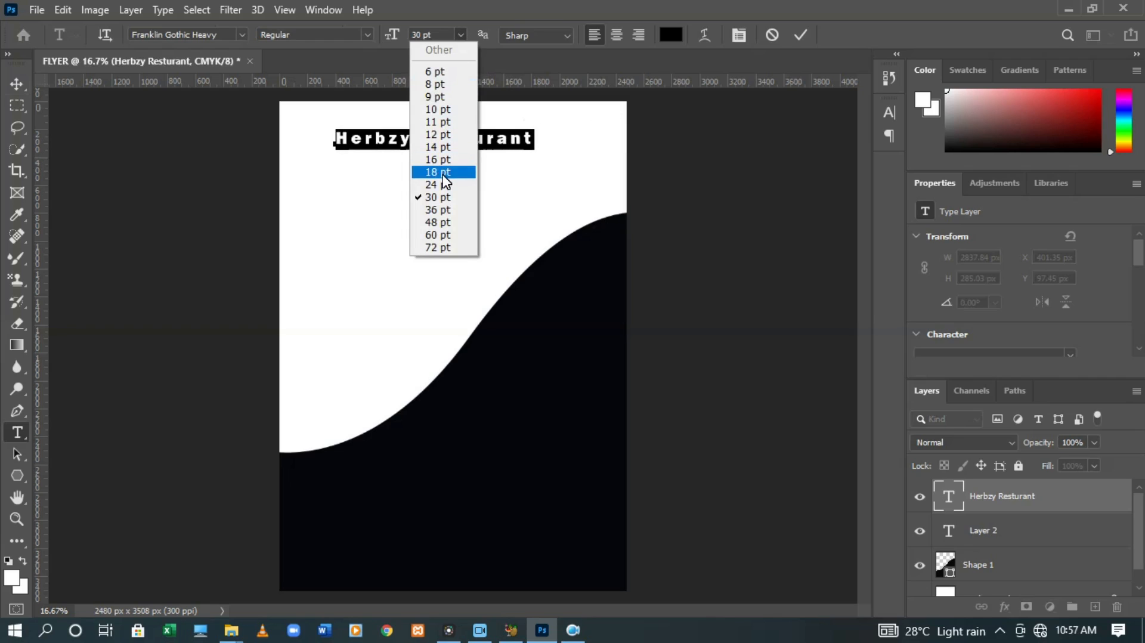
click(445, 178)
click(460, 35)
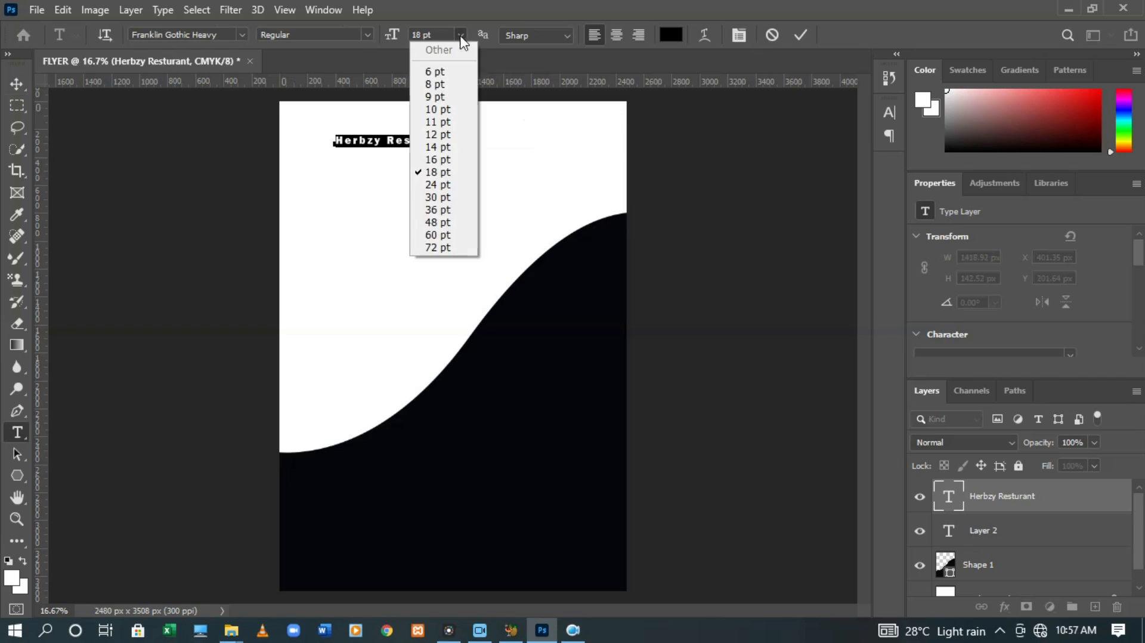
click(464, 197)
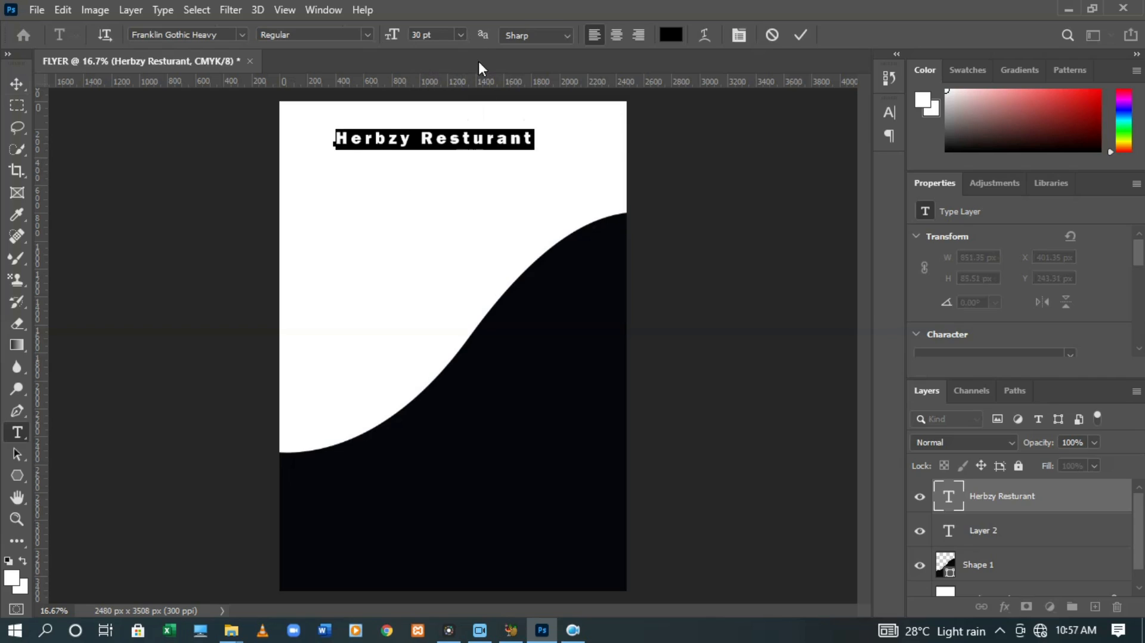
click(461, 35)
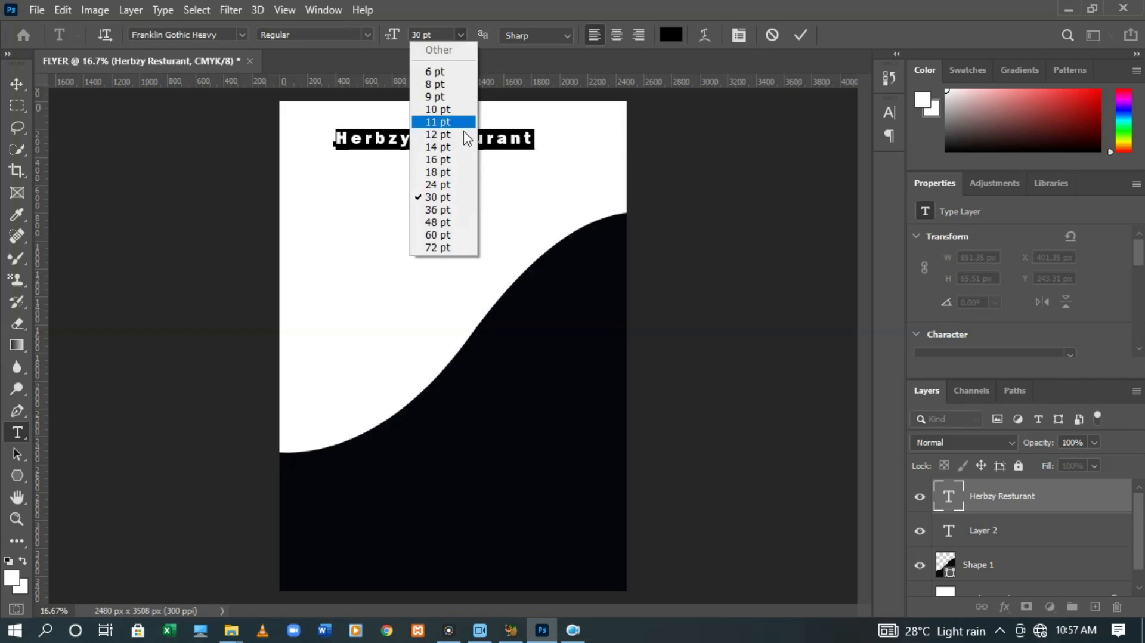
click(447, 210)
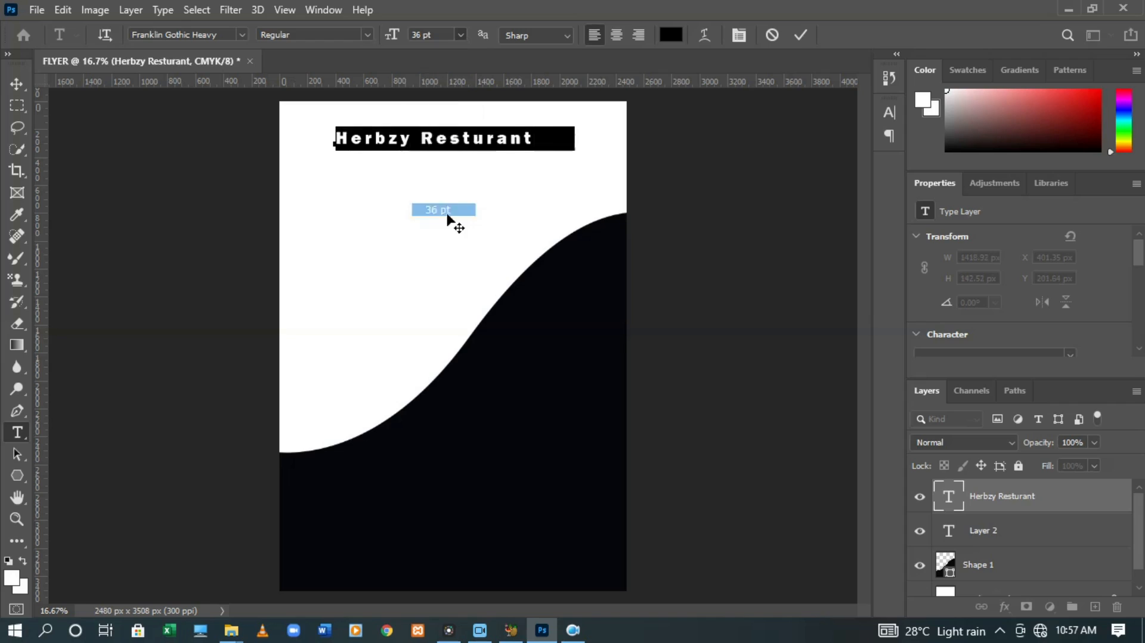
click(801, 35)
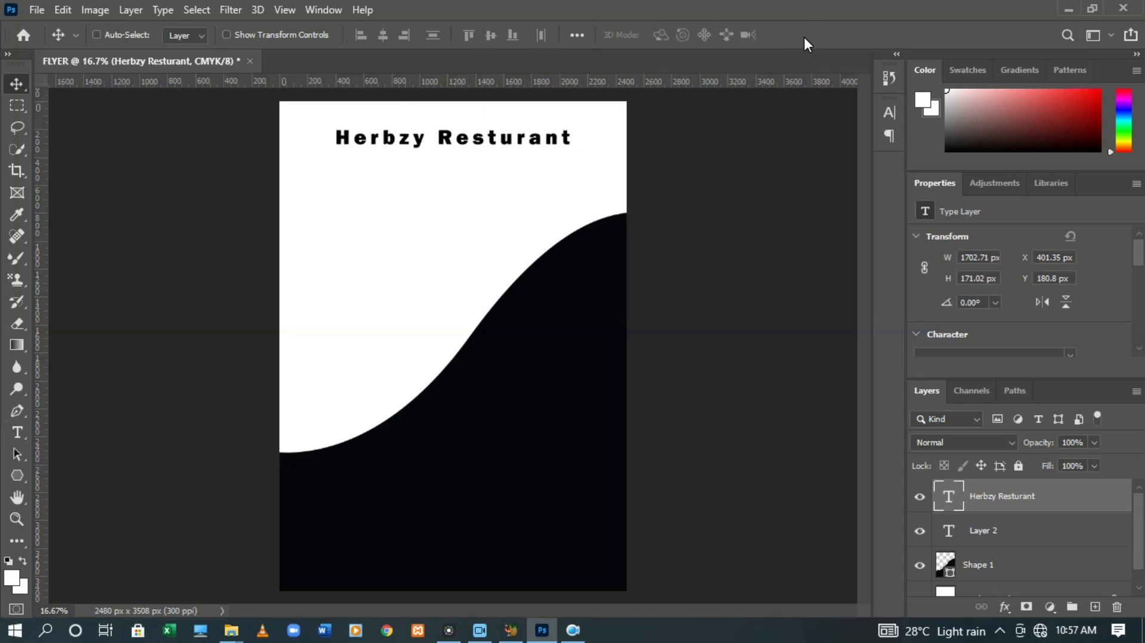
Move the title straight up about 54 px with Free Transform, to Y 126.8 px, and apply the transform
key(ctrl+t)
key(Up)
key(Up)
key(Up)
key(Up)
key(Up)
key(Up)
key(Up)
key(Up)
key(Up)
key(Up)
key(Up)
key(Up)
key(Up)
key(Up)
key(Up)
key(Up)
key(Up)
key(Up)
key(Up)
key(Up)
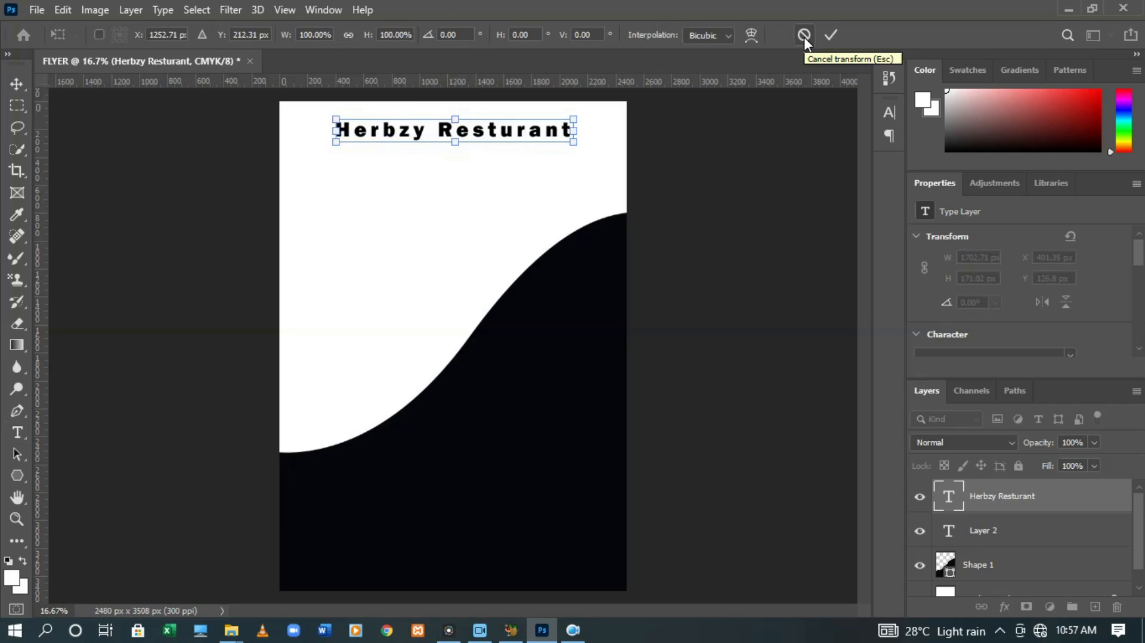
click(832, 34)
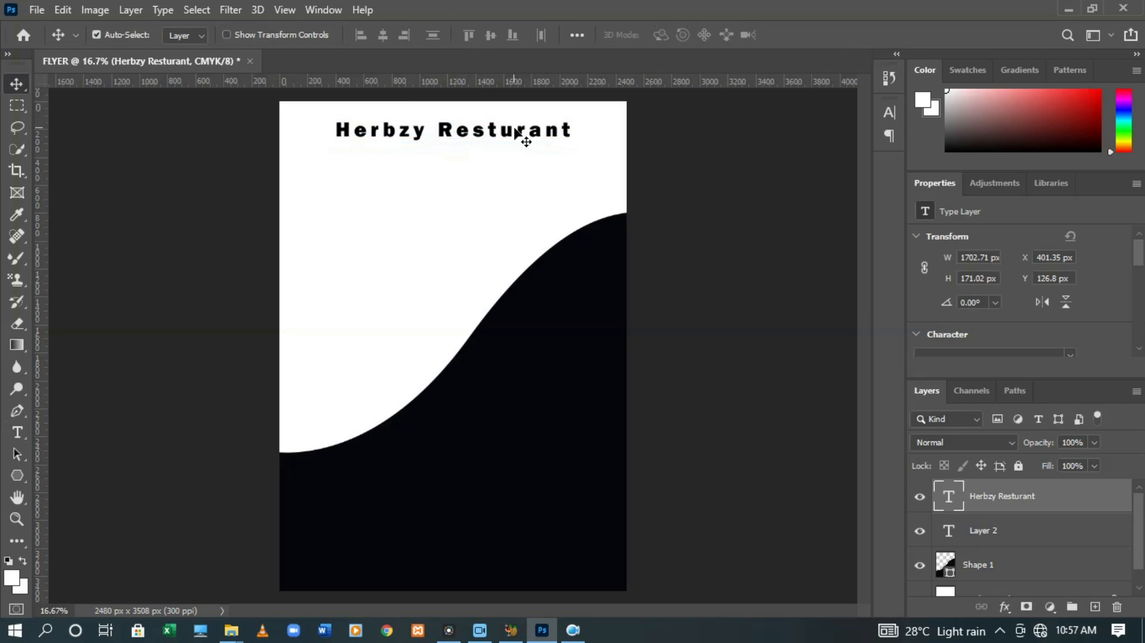
Change the title's text colour to bright red (f50b10)
double_click(522, 132)
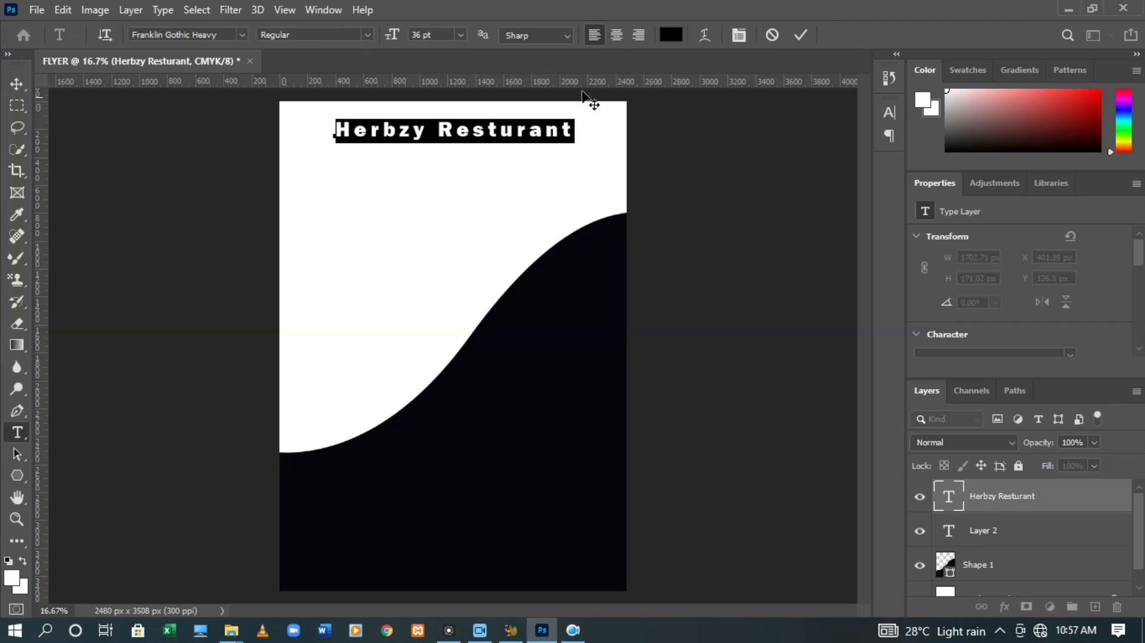
click(671, 35)
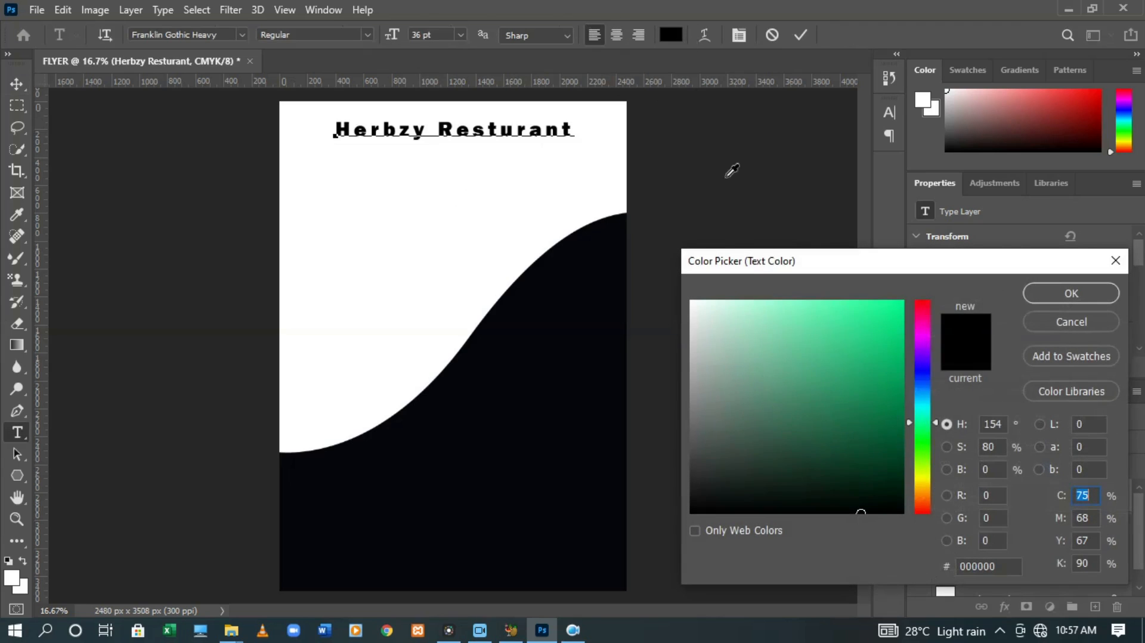
click(928, 313)
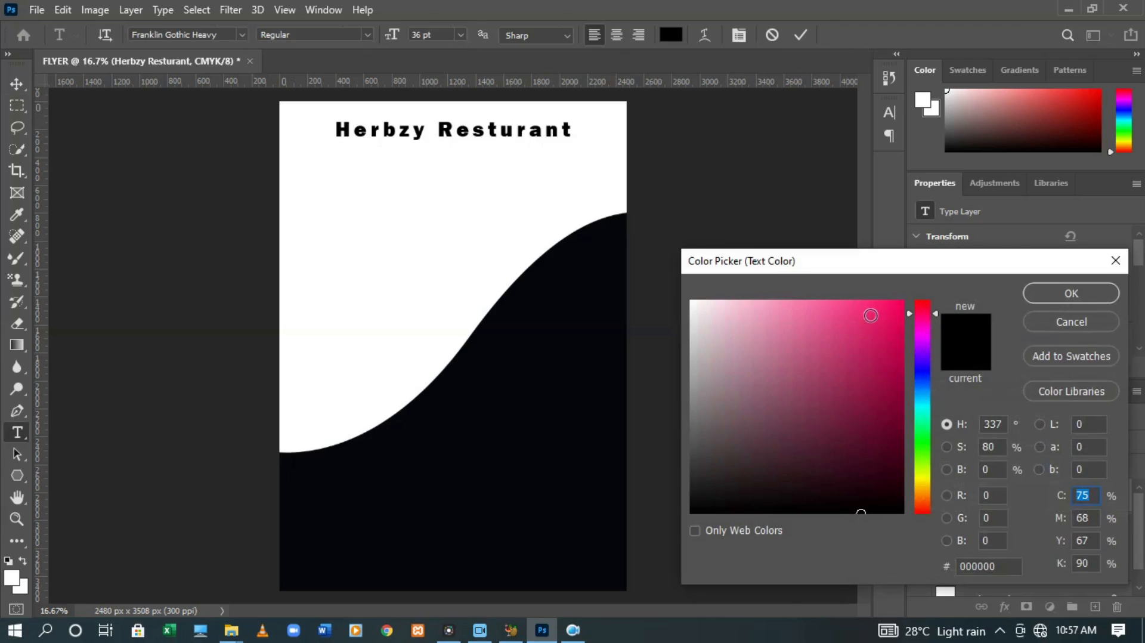
drag(923, 314, 925, 301)
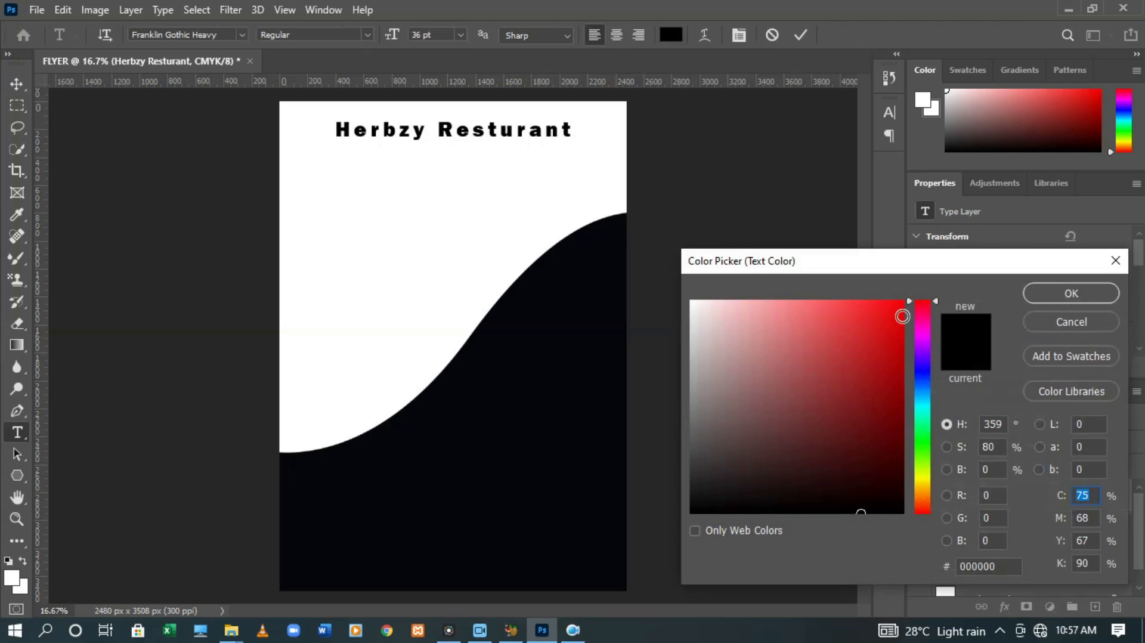
click(895, 309)
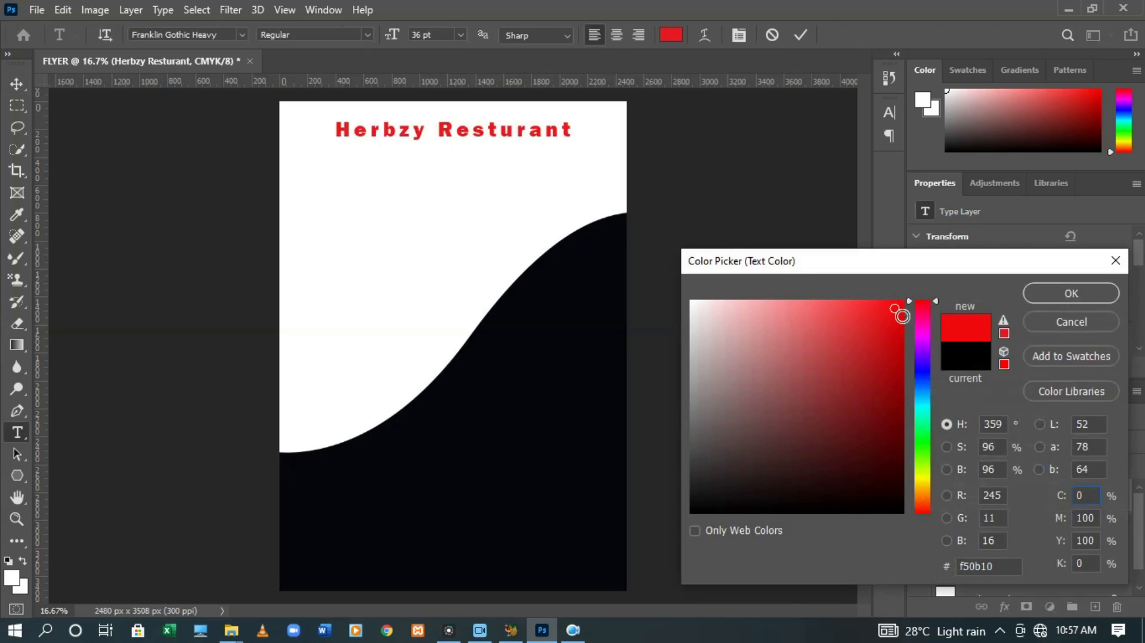
click(1048, 293)
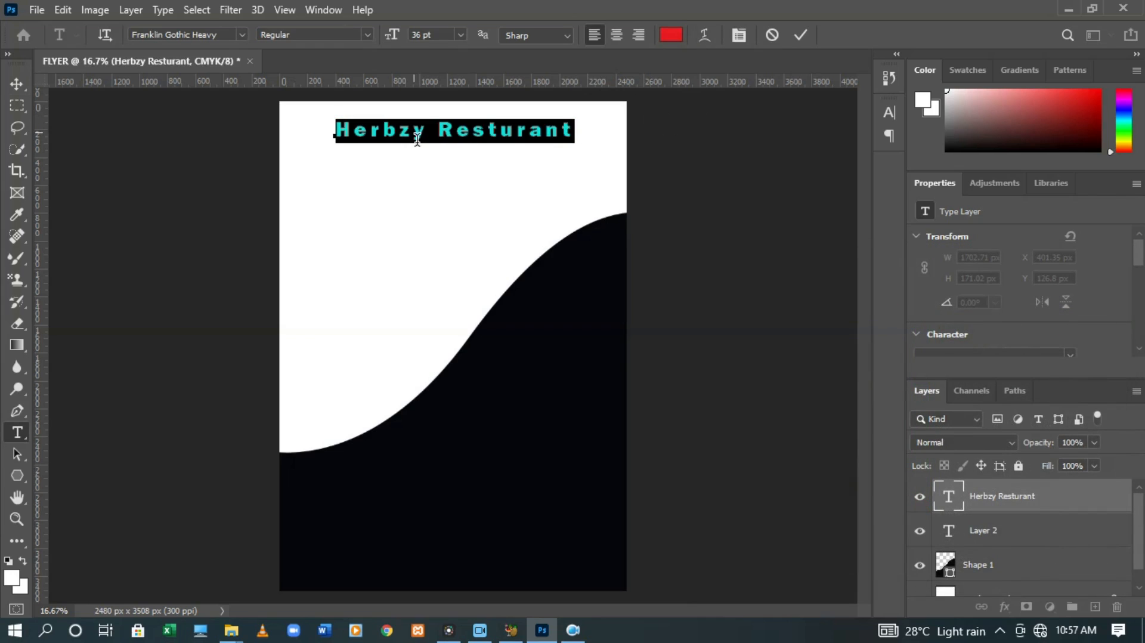
Change the title's font to Franklin Gothic Demi Cond after trying Berlin Sans FB, and commit the edit
click(223, 37)
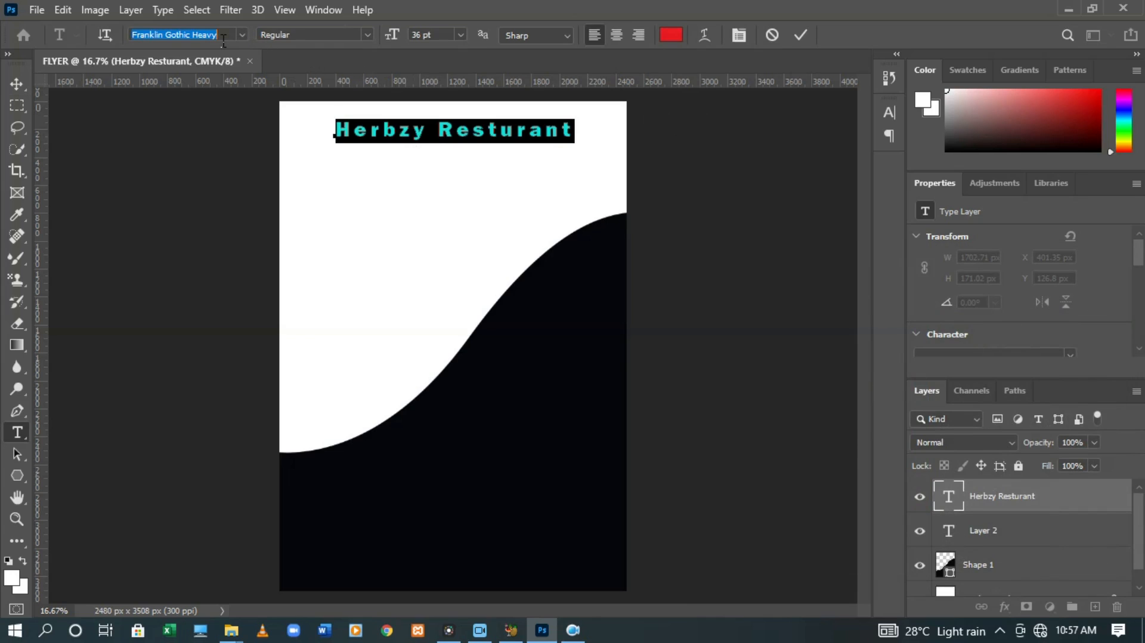
click(241, 34)
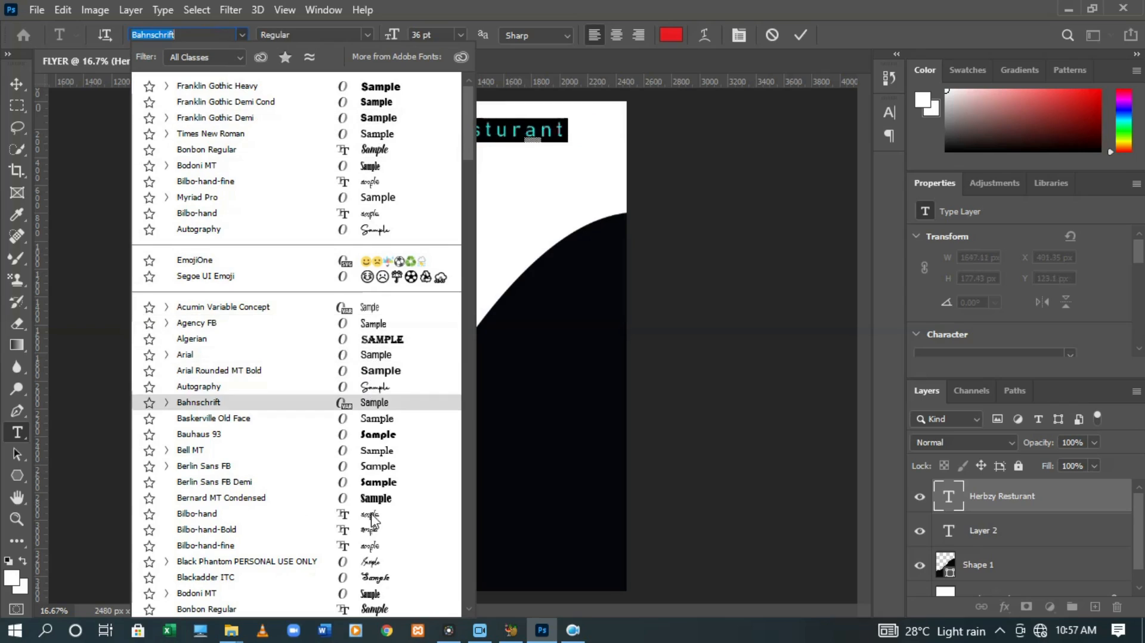
click(370, 466)
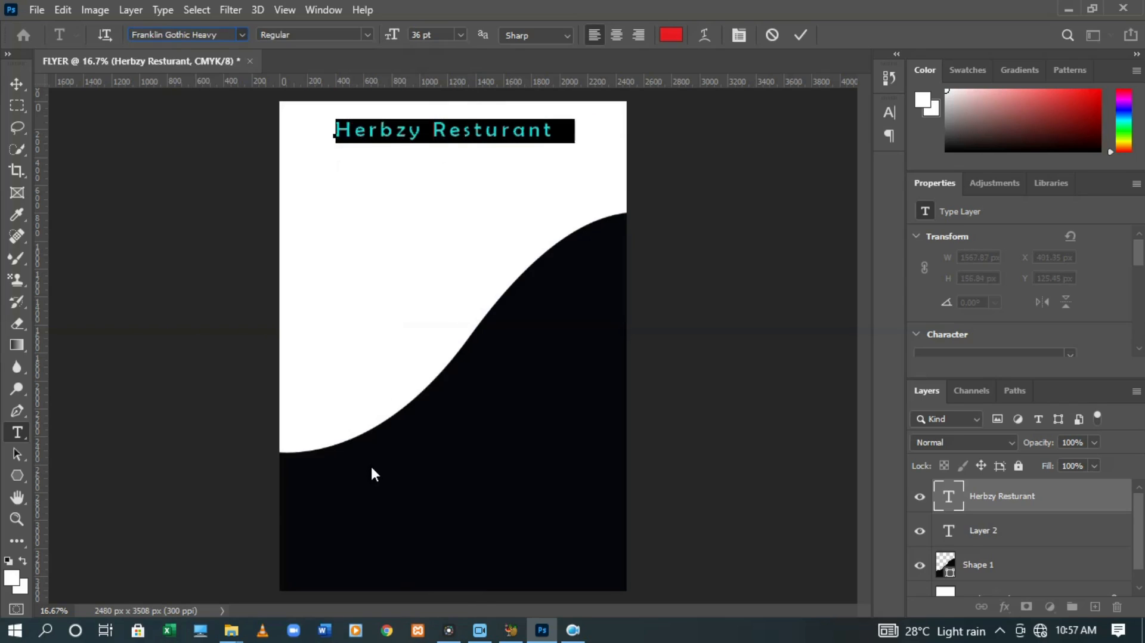
click(241, 34)
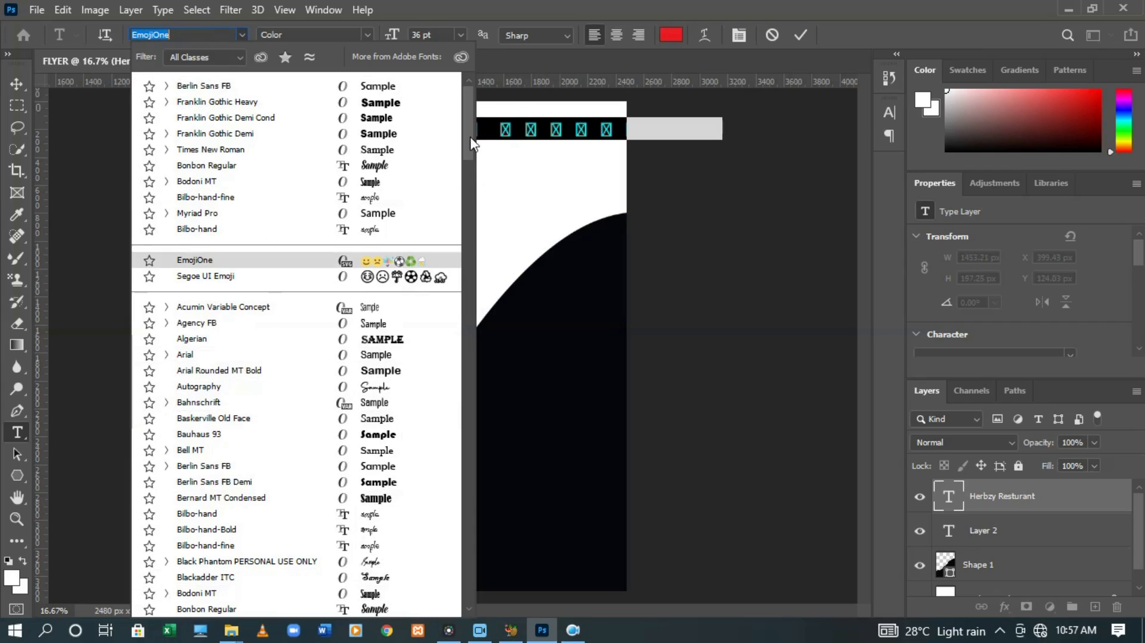
scroll(470, 127, down, 1)
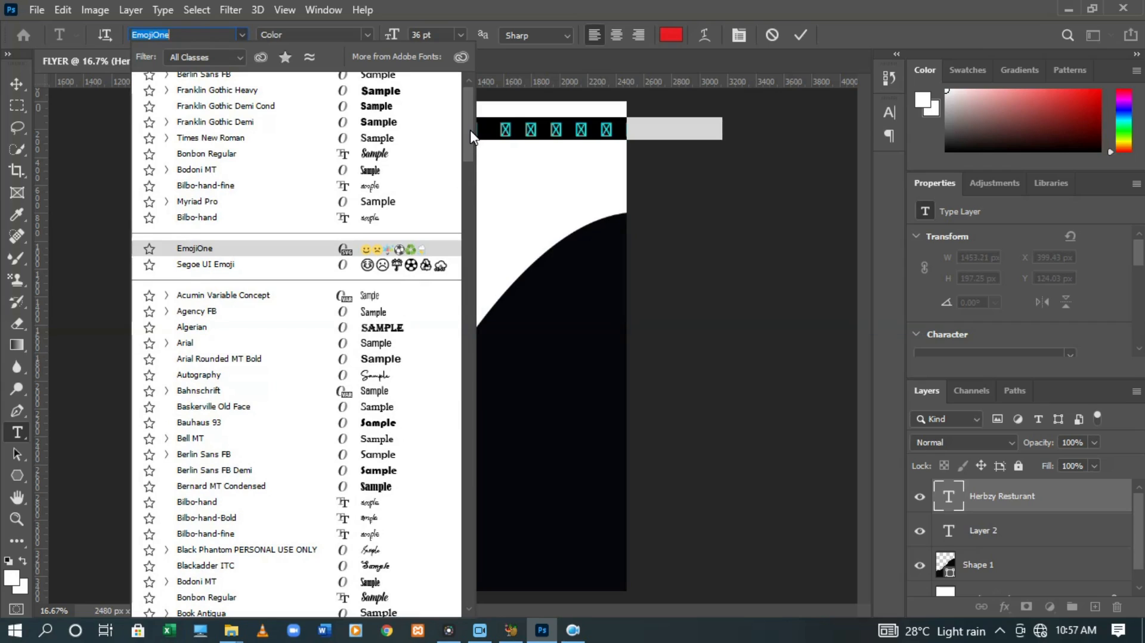
click(416, 108)
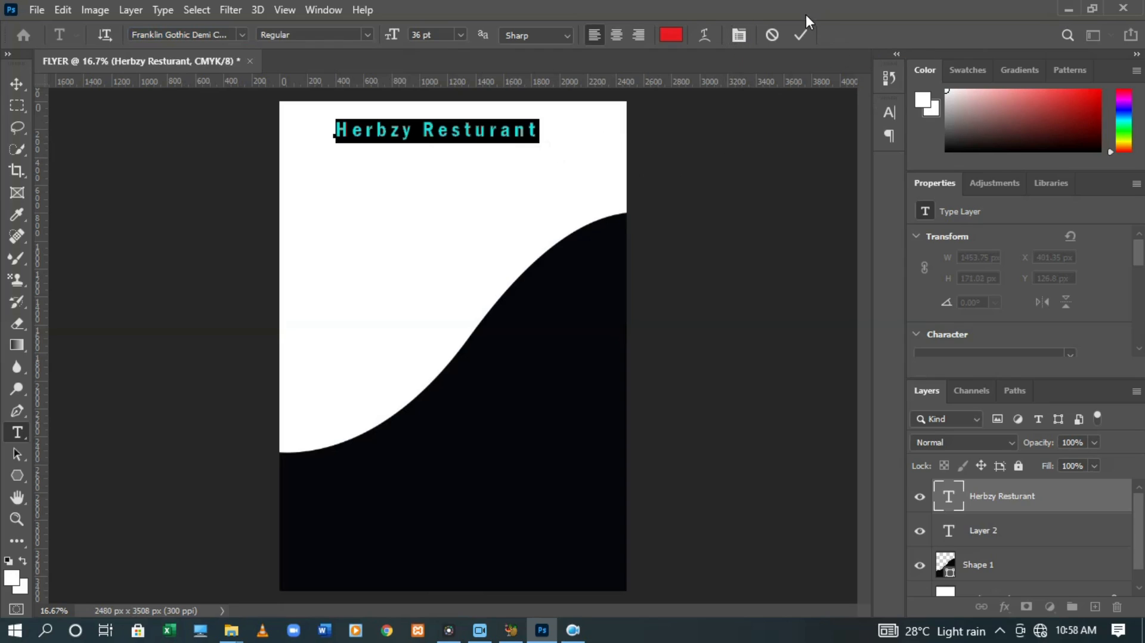
click(801, 35)
key(v)
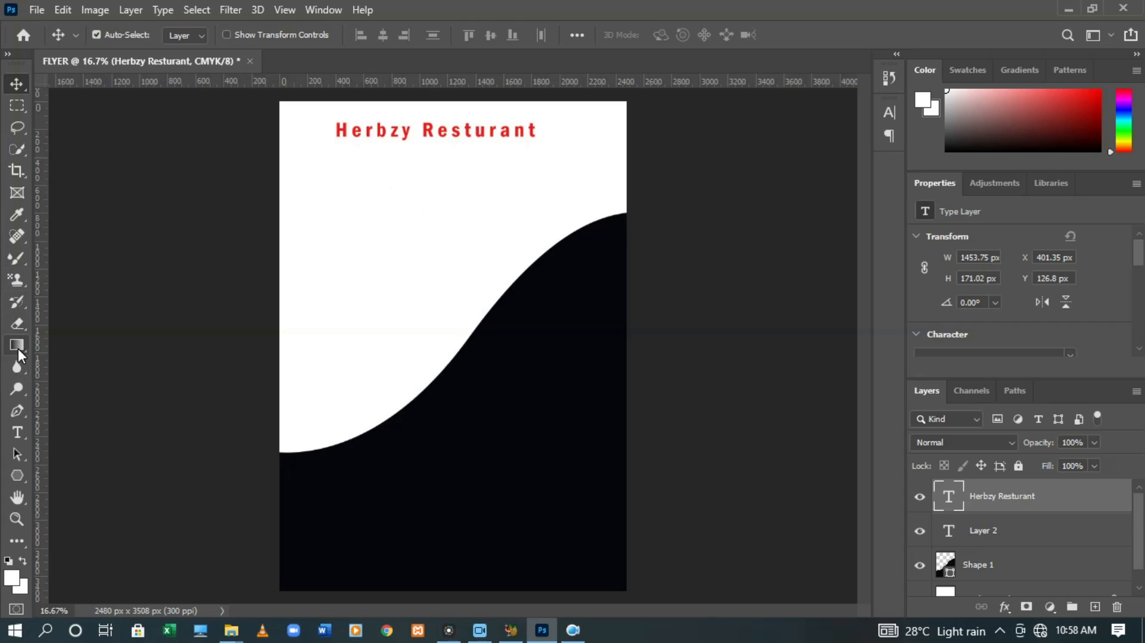
Add a separate text line reading "All your Dish" just below the title
click(17, 432)
click(393, 164)
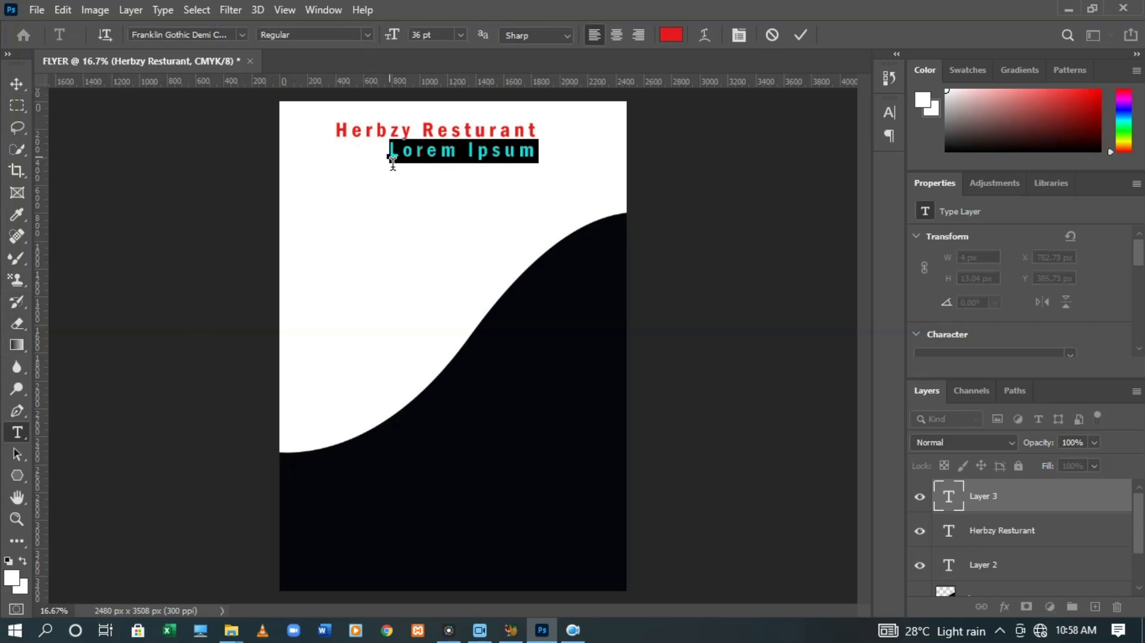
text(A)
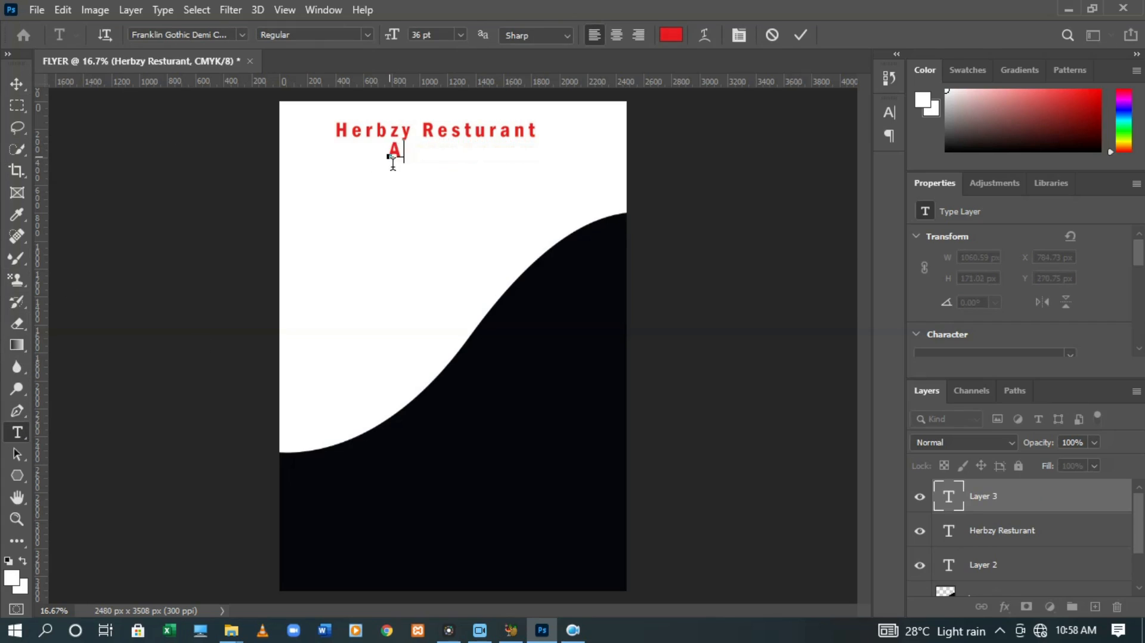
text(ll your)
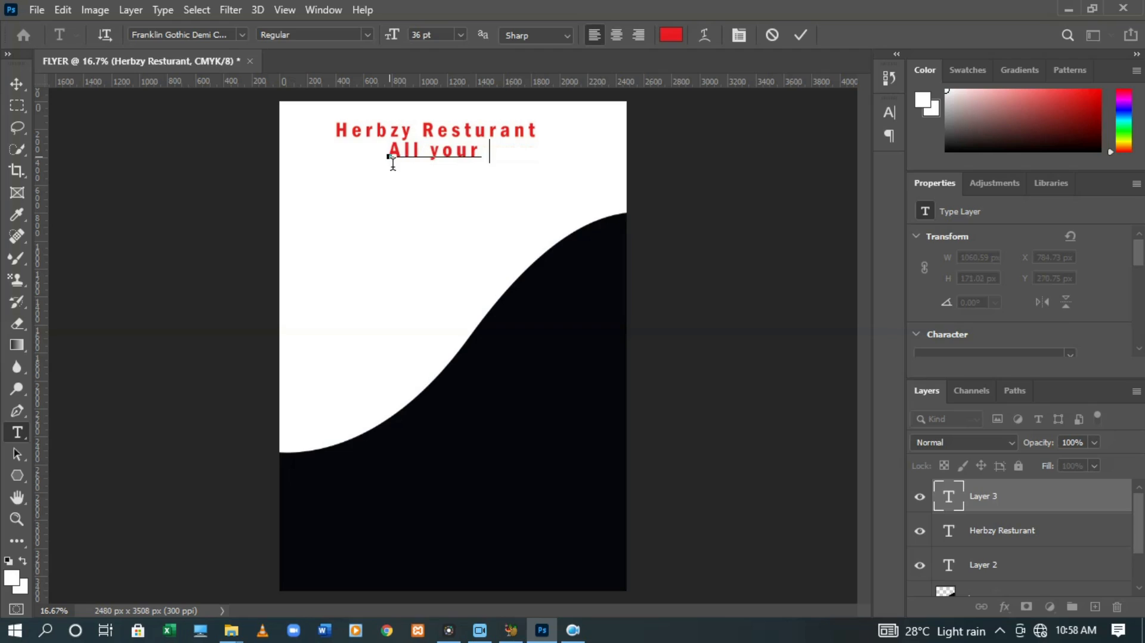
text( Dish)
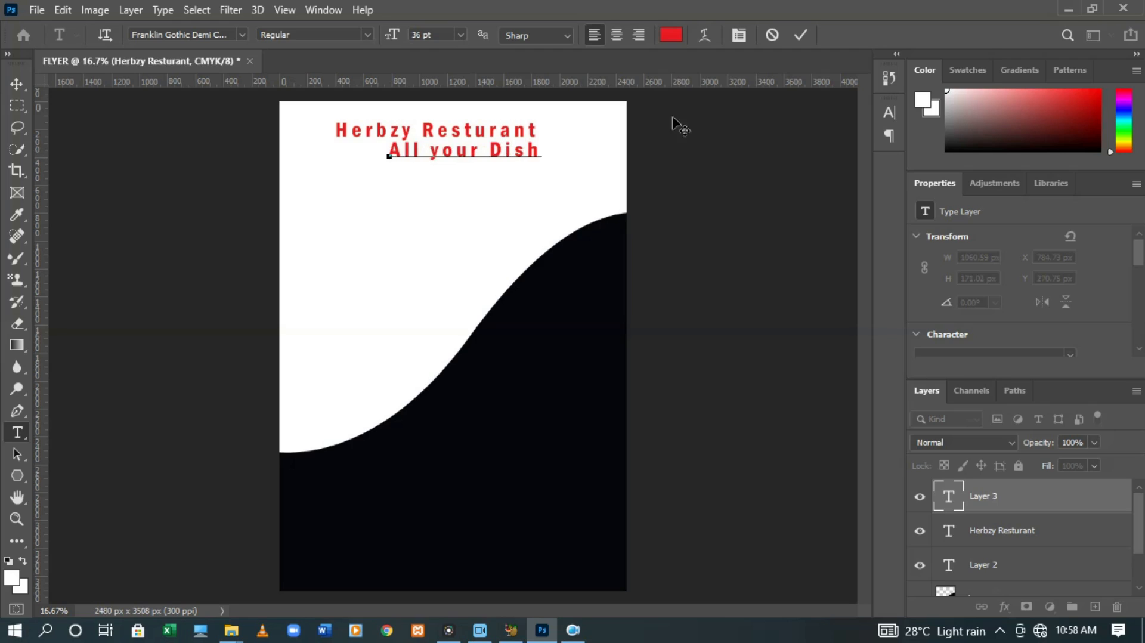
click(800, 33)
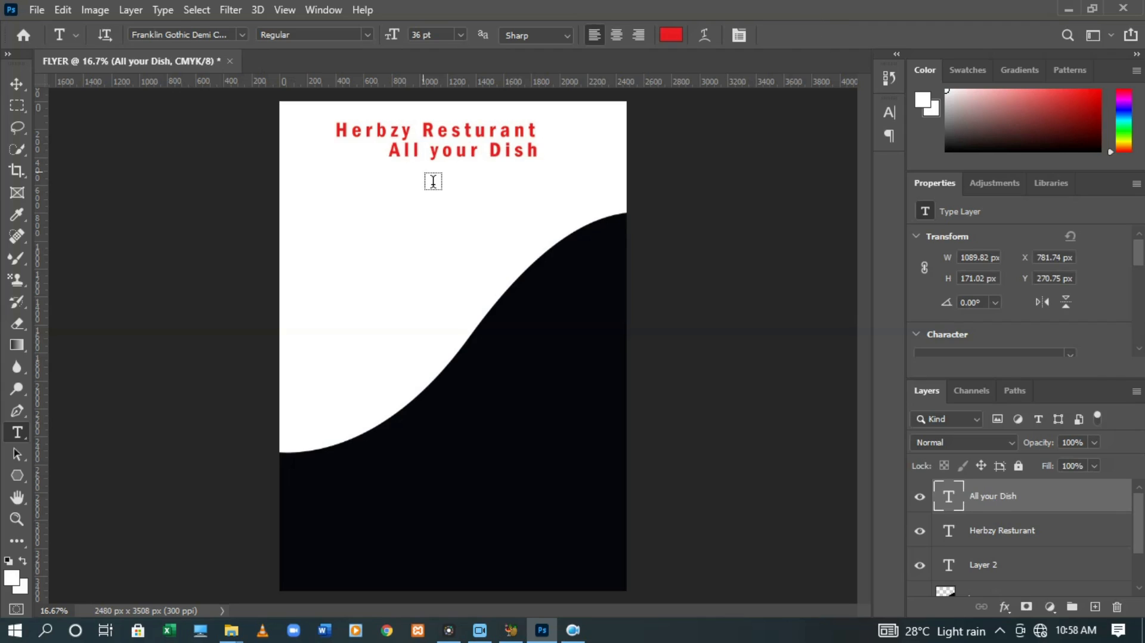
Change the font of the "All your Dish" tagline to Times New Roman Regular
click(17, 84)
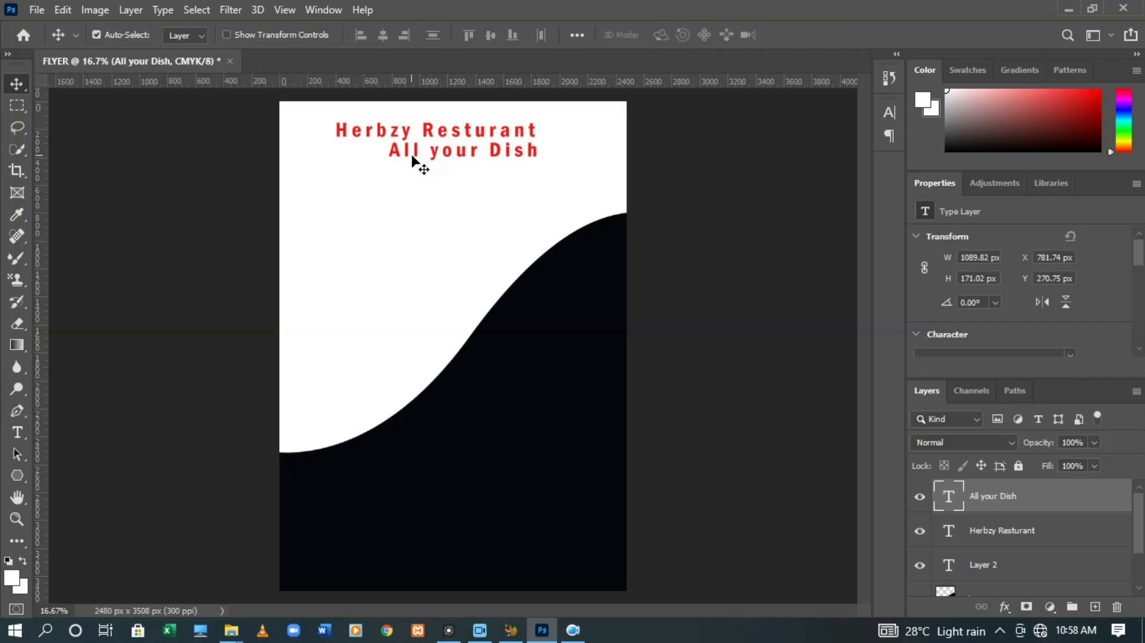
double_click(417, 158)
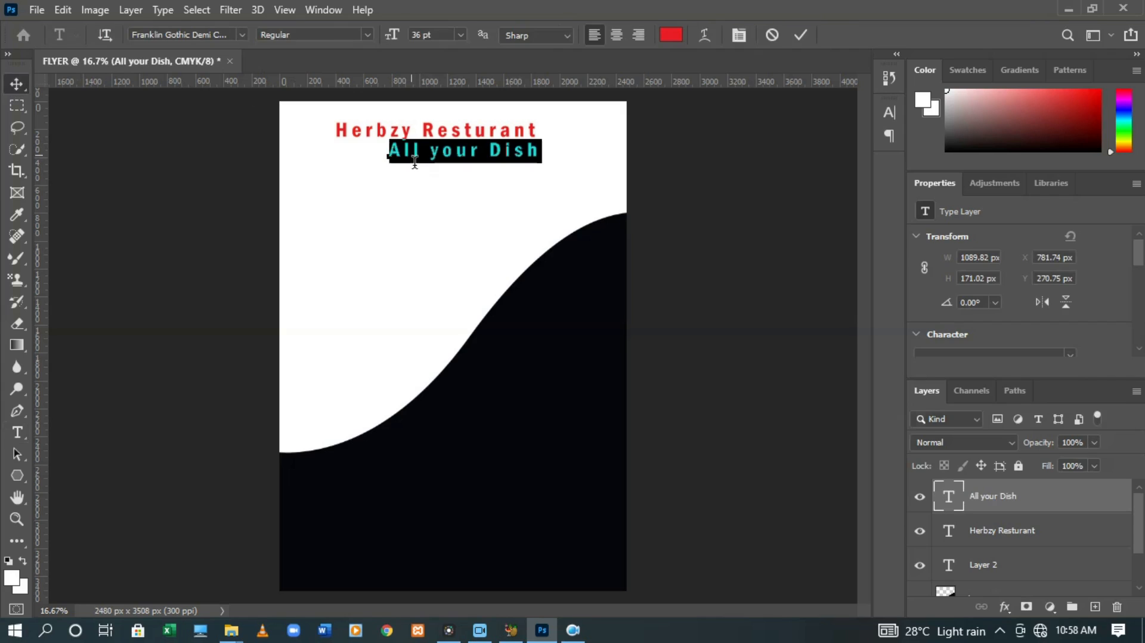
click(214, 36)
text(tim)
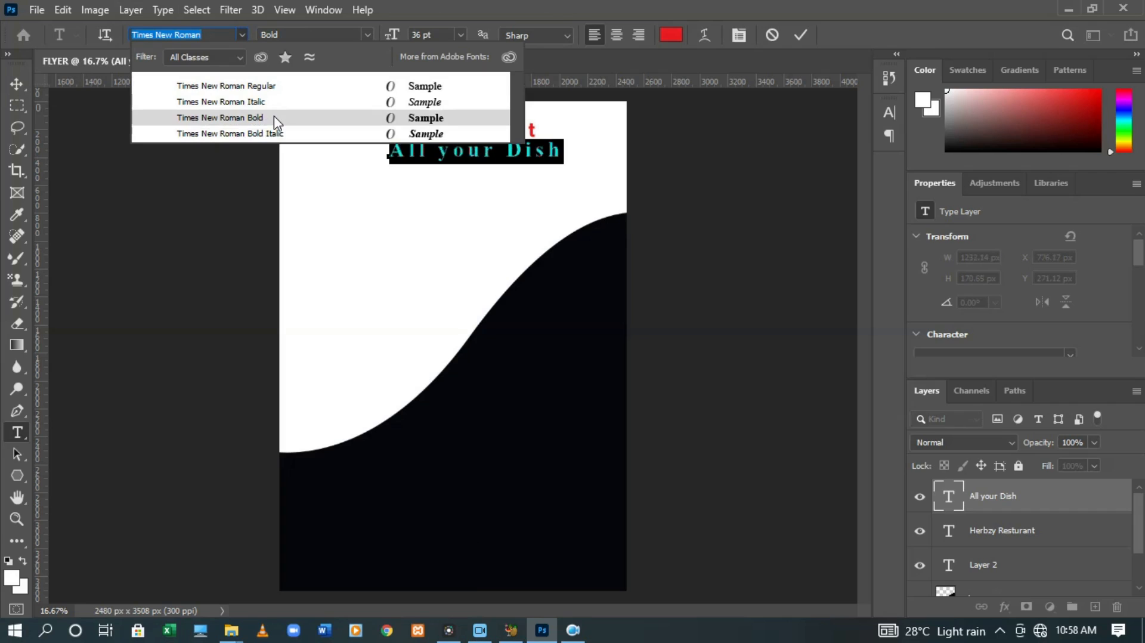
click(265, 85)
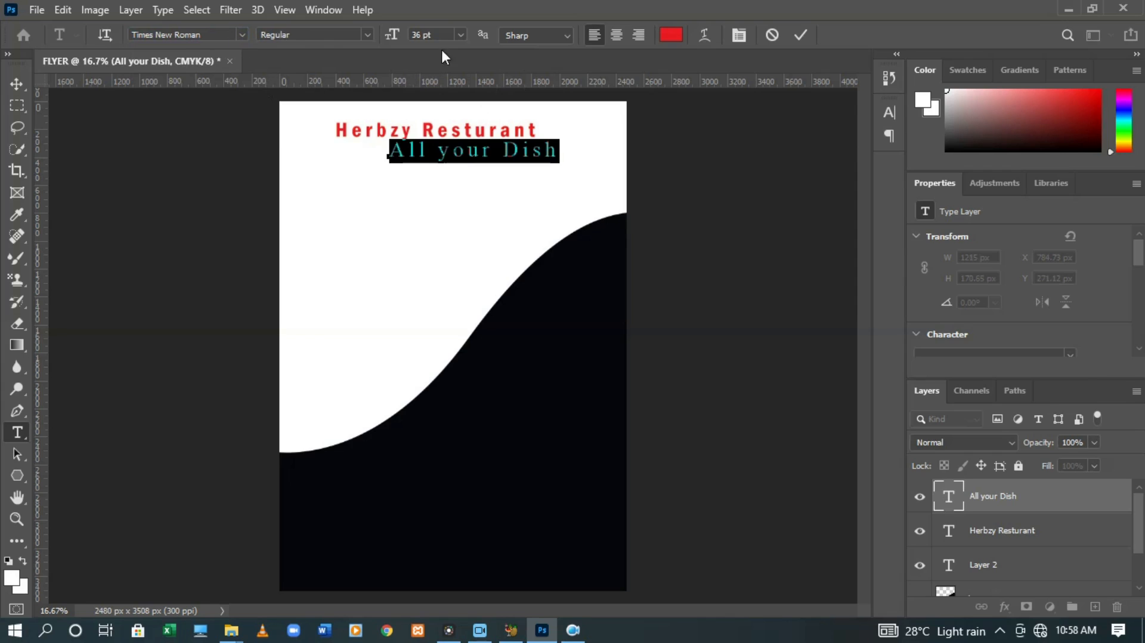
Set the tagline's font size to 18 pt after trying 11 pt
click(460, 35)
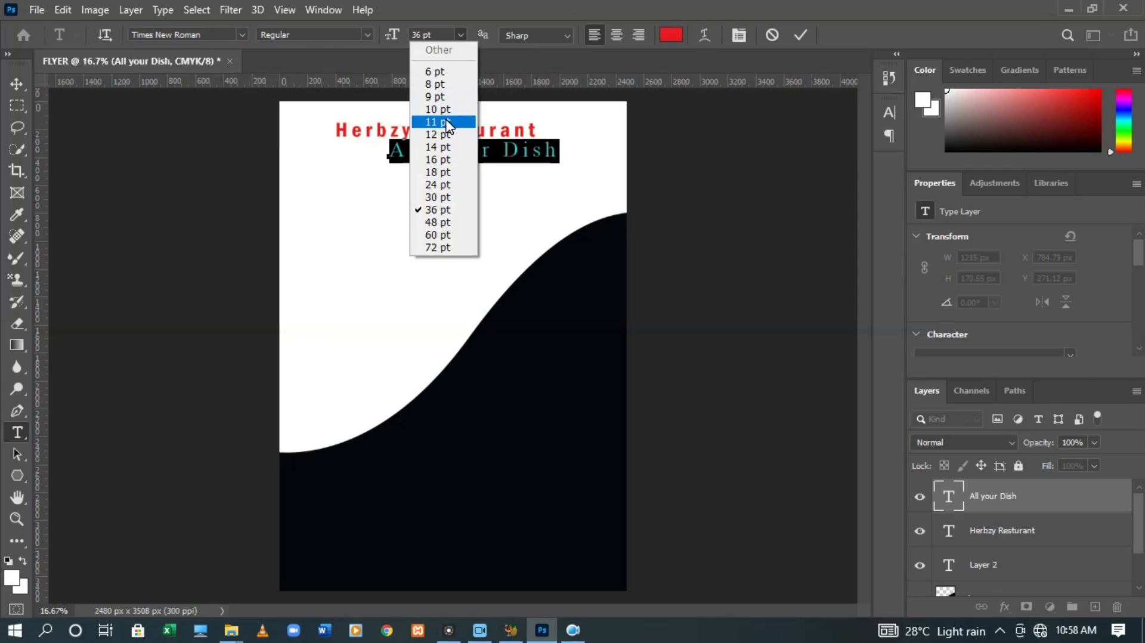
click(447, 122)
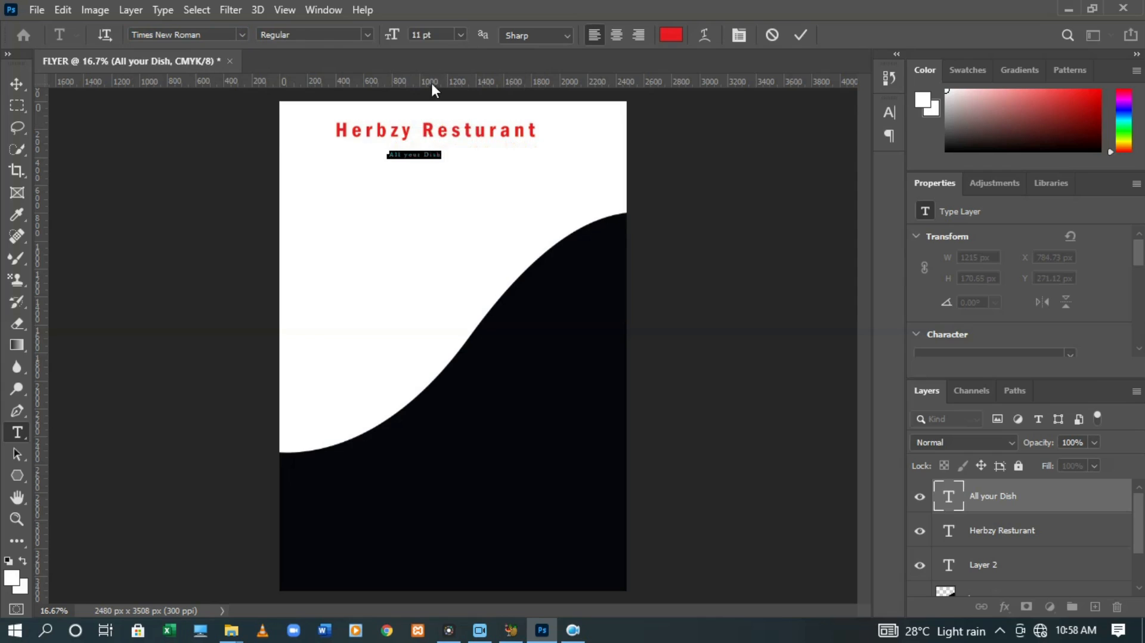
click(462, 36)
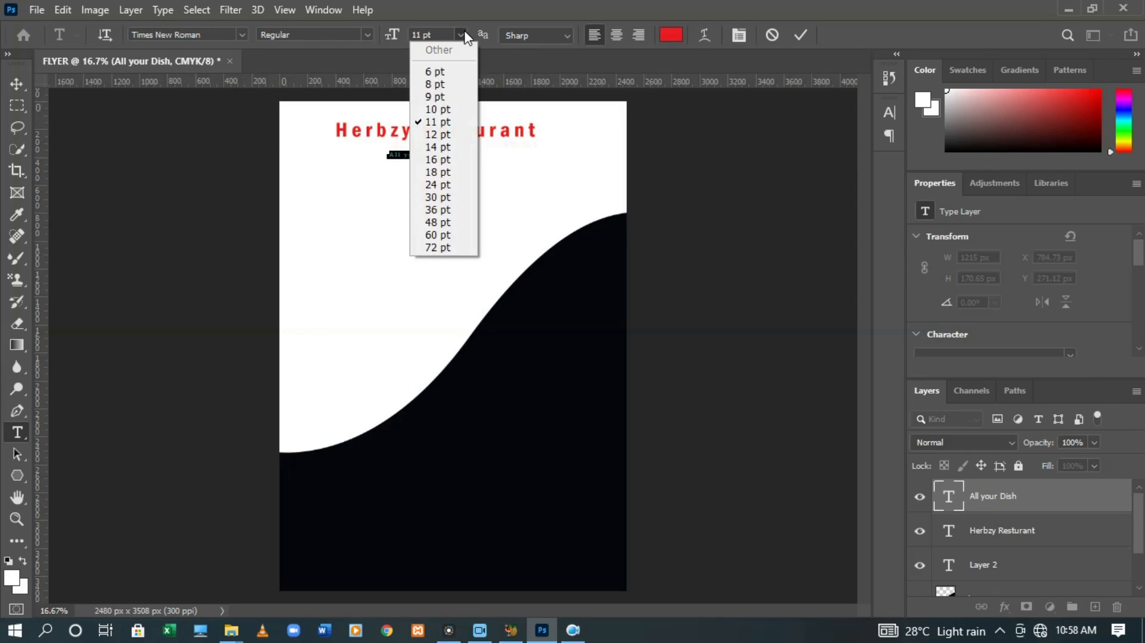
click(456, 173)
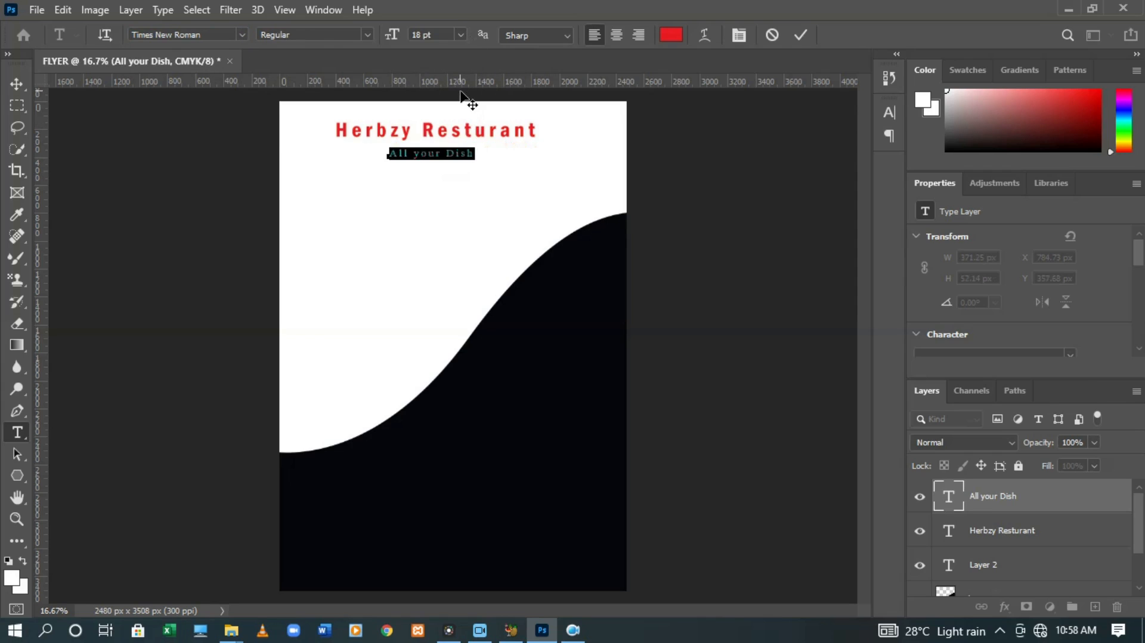
Change the tagline's text colour to near-black (010000)
click(676, 38)
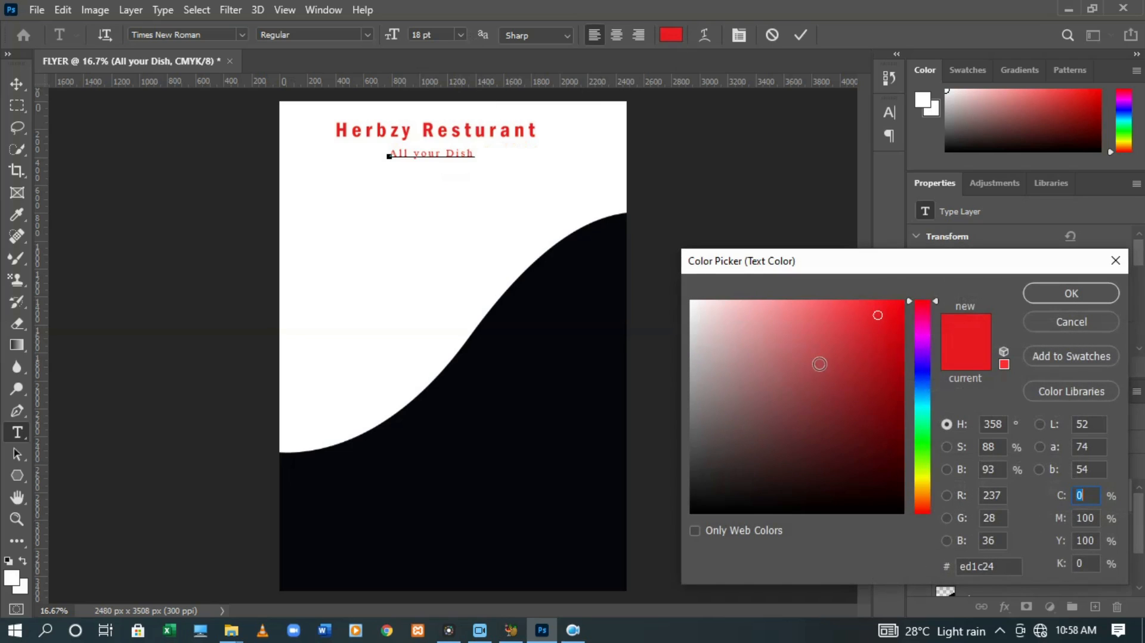
click(897, 513)
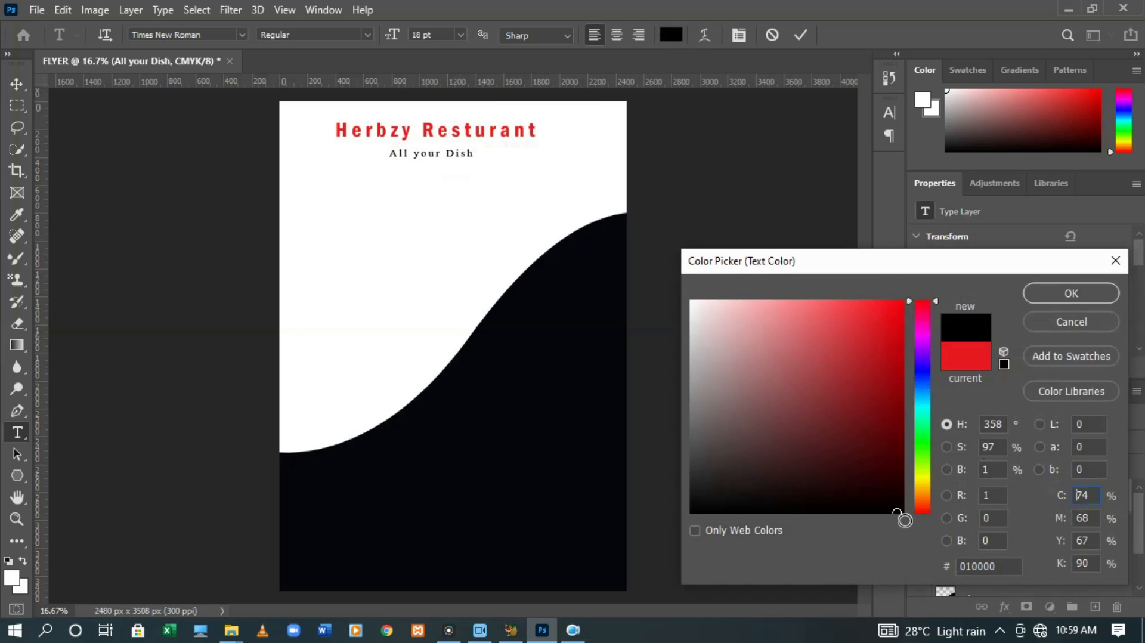
click(1046, 293)
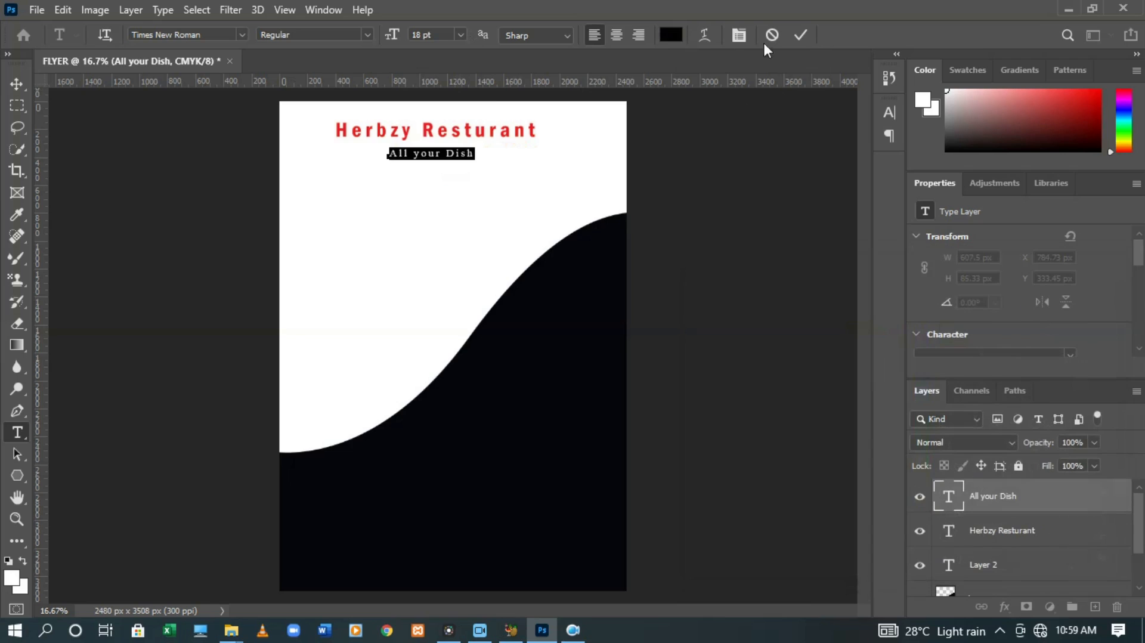
Keep the tagline's tracking at 200, commit the text edit and apply Faux Bold to the tagline
click(739, 36)
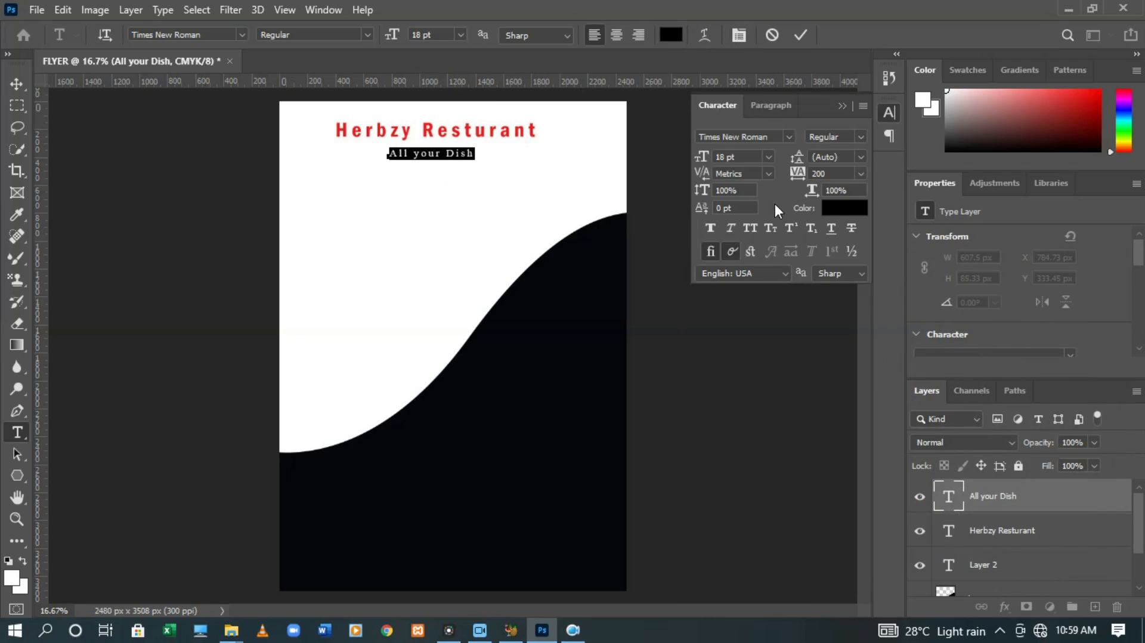
click(860, 172)
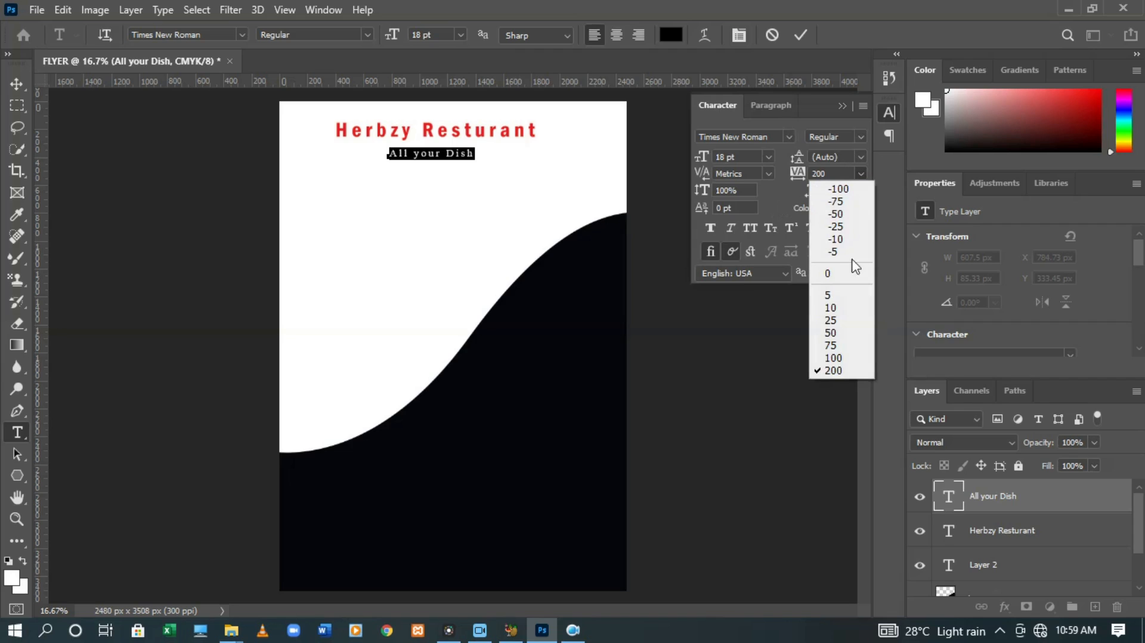
click(849, 371)
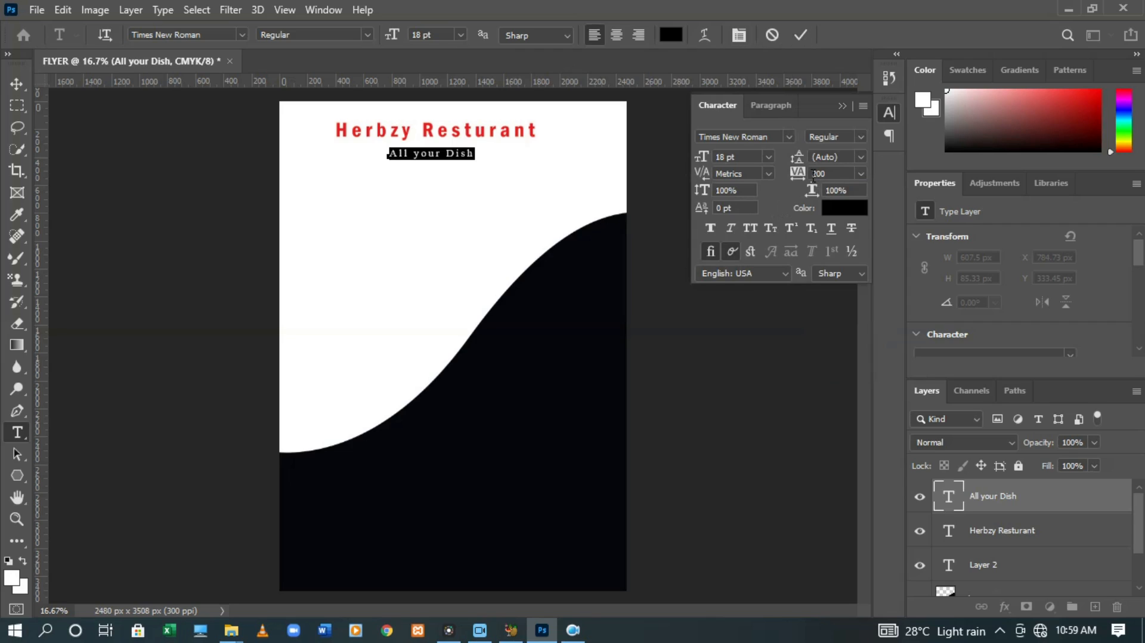
click(711, 227)
click(712, 229)
click(800, 36)
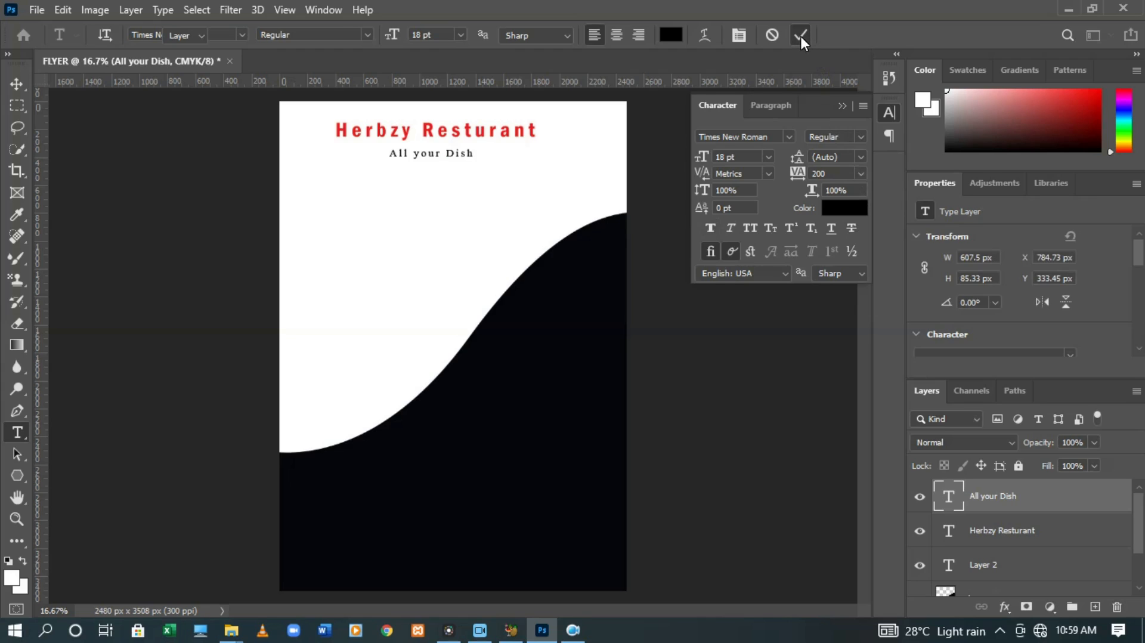
key(v)
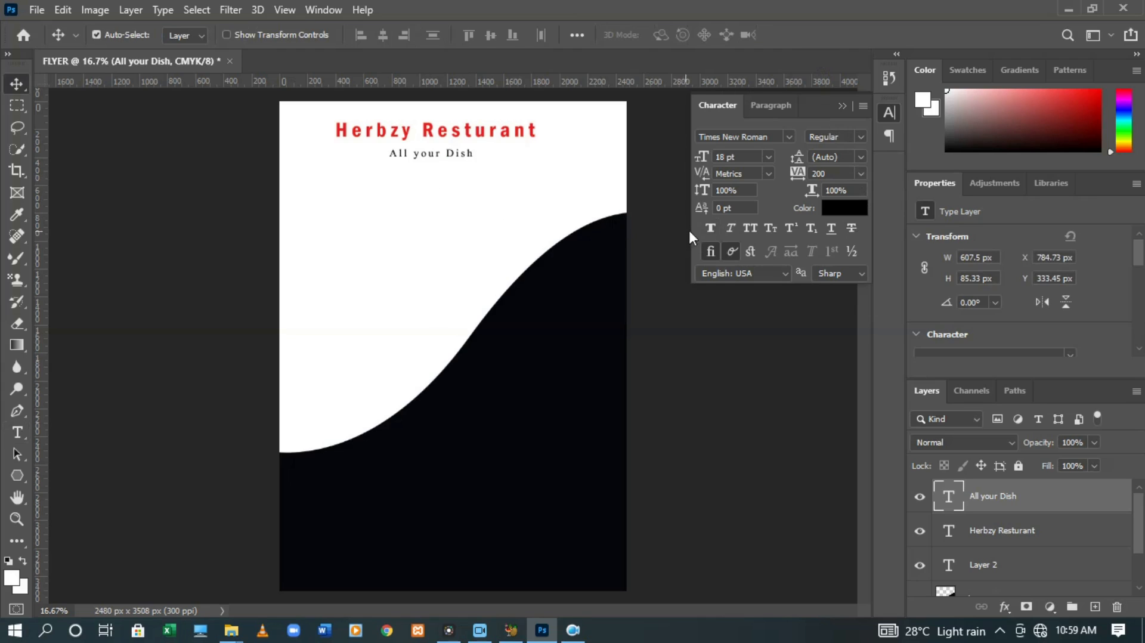
click(715, 226)
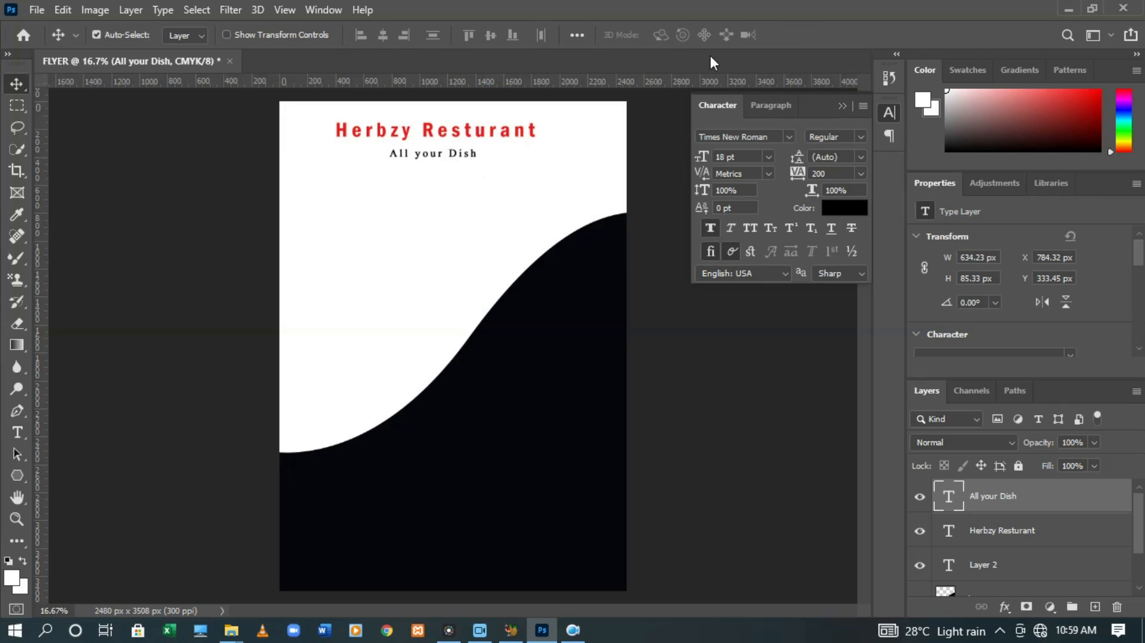
click(842, 106)
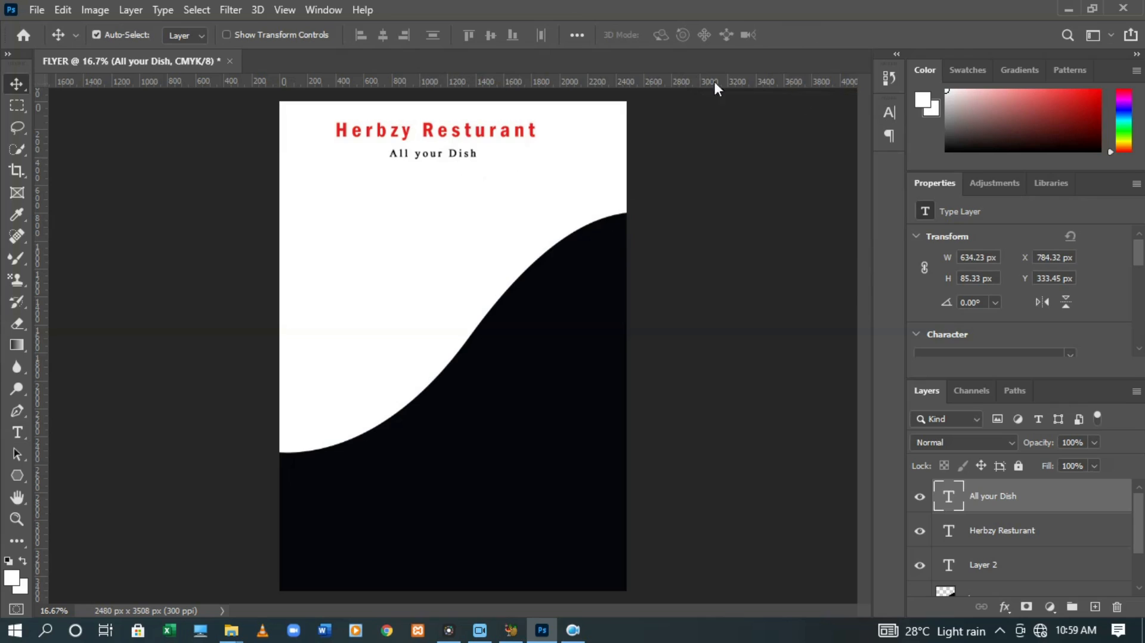
Move the tagline straight up 36 px with Free Transform, to Y 297.45 px, and apply the transform
key(ctrl)
key(ctrl+t)
key(Up)
key(Up)
key(Up)
key(Up)
key(Up)
key(Up)
key(Up)
key(Up)
key(Up)
key(Up)
key(Up)
key(Up)
key(Up)
key(Up)
key(Up)
key(Up)
key(Up)
key(Up)
key(Up)
key(Up)
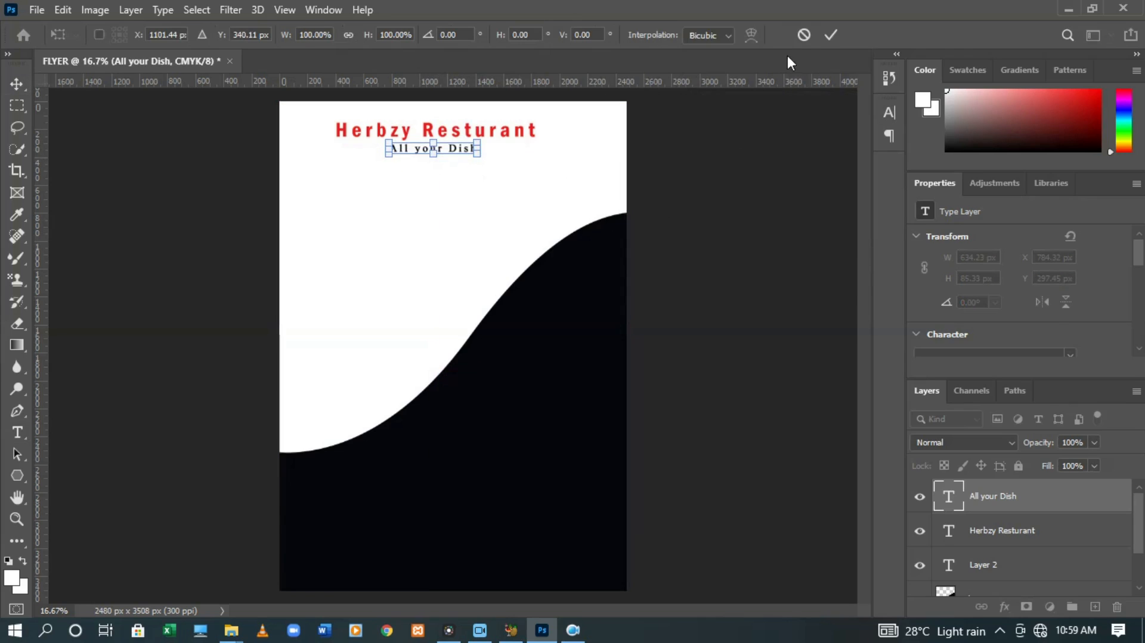
click(835, 33)
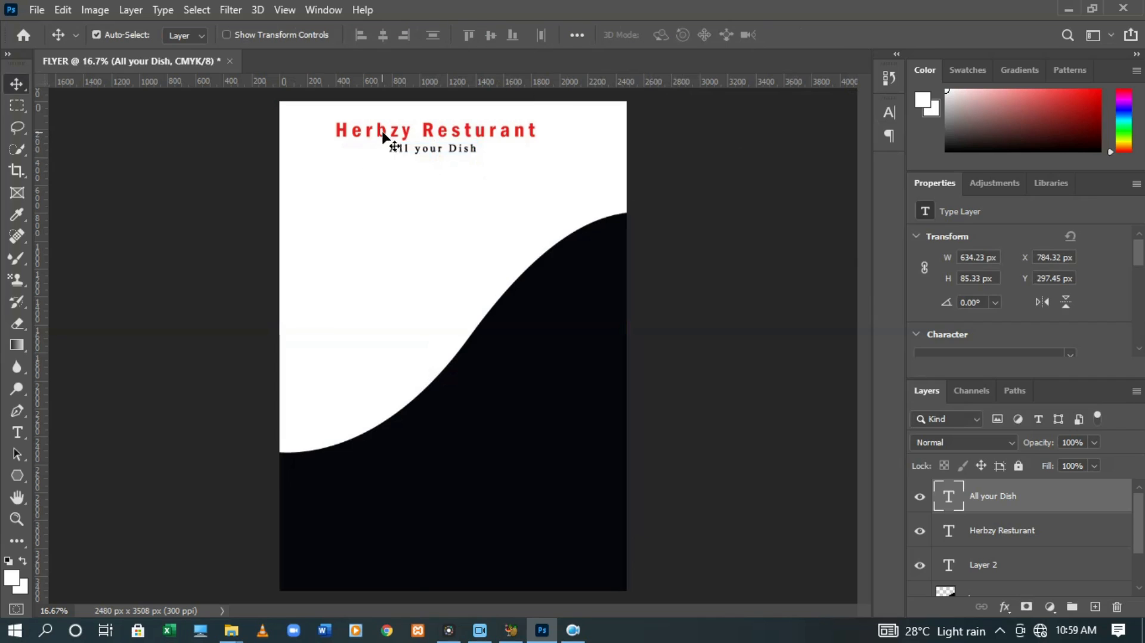
Set the tracking of the "Herbzy Resturant" title to 50 and commit the edit
click(385, 135)
double_click(385, 136)
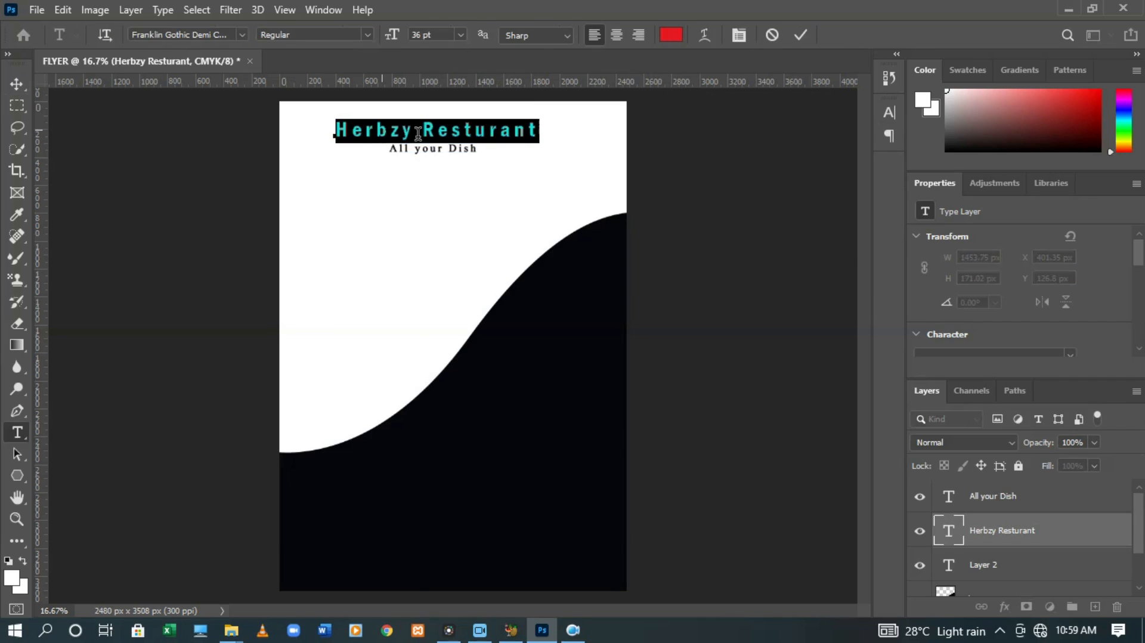
click(739, 35)
click(860, 173)
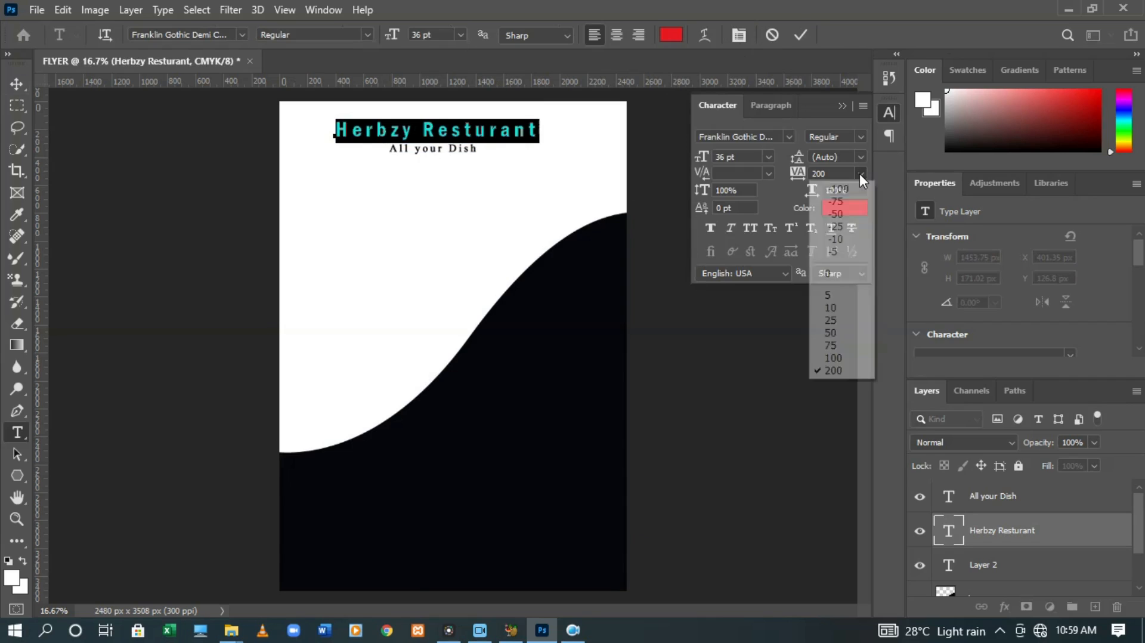
click(833, 333)
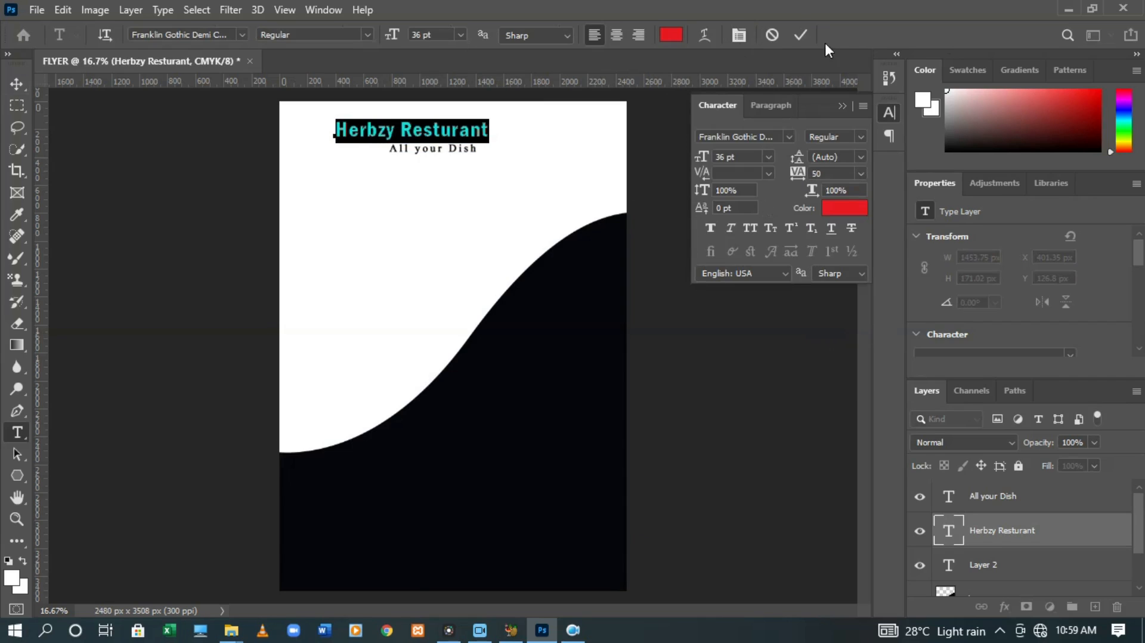
click(800, 34)
key(v)
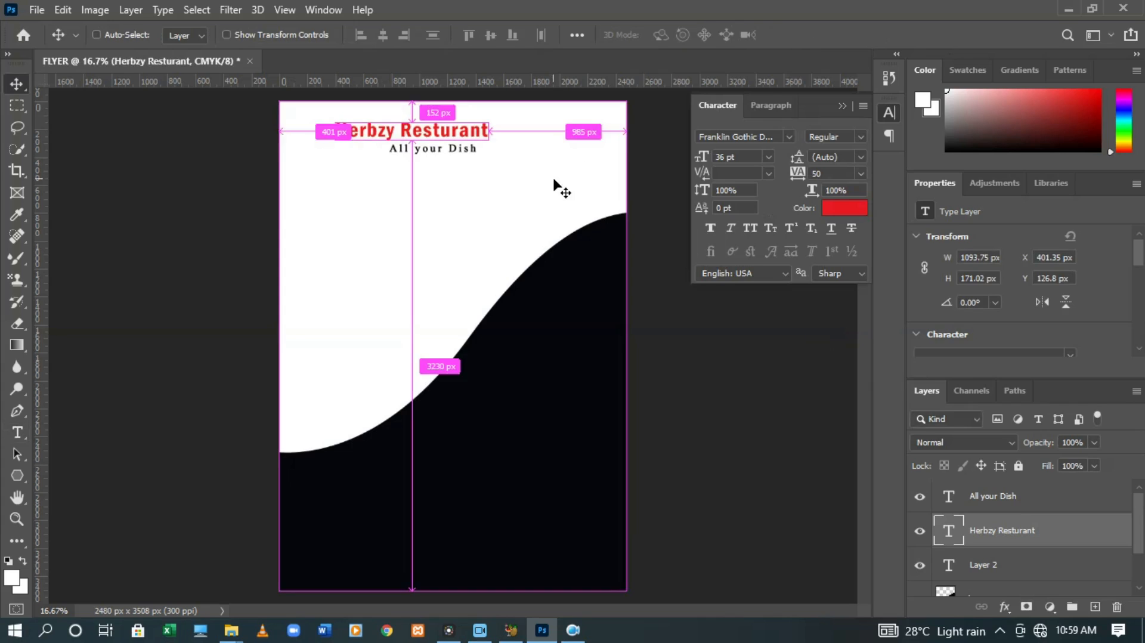
Move the title horizontally about 156 px to the right with Free Transform, to about X 557 px, and apply the transform
key(ctrl+t)
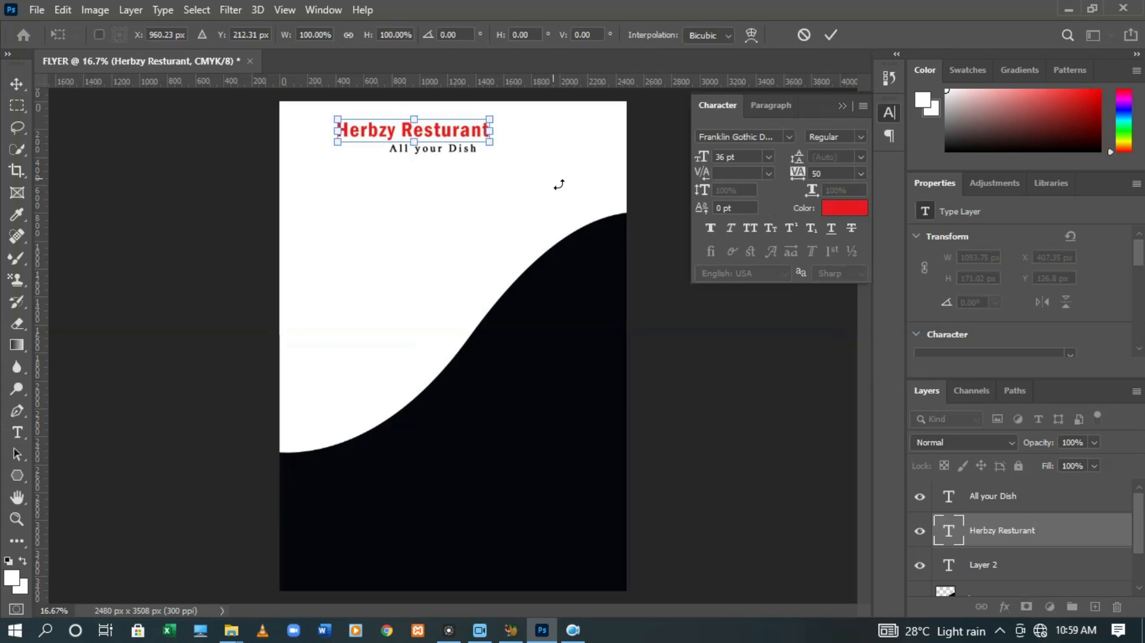
key(Right)
key(Right)
key(Right)
key(Right)
key(Right)
key(Right)
key(Right)
key(Right)
key(Right)
key(Right)
key(Right)
key(Right)
key(Right)
key(Right)
key(Right)
key(Right)
key(Right)
key(Right)
key(Right)
key(Right)
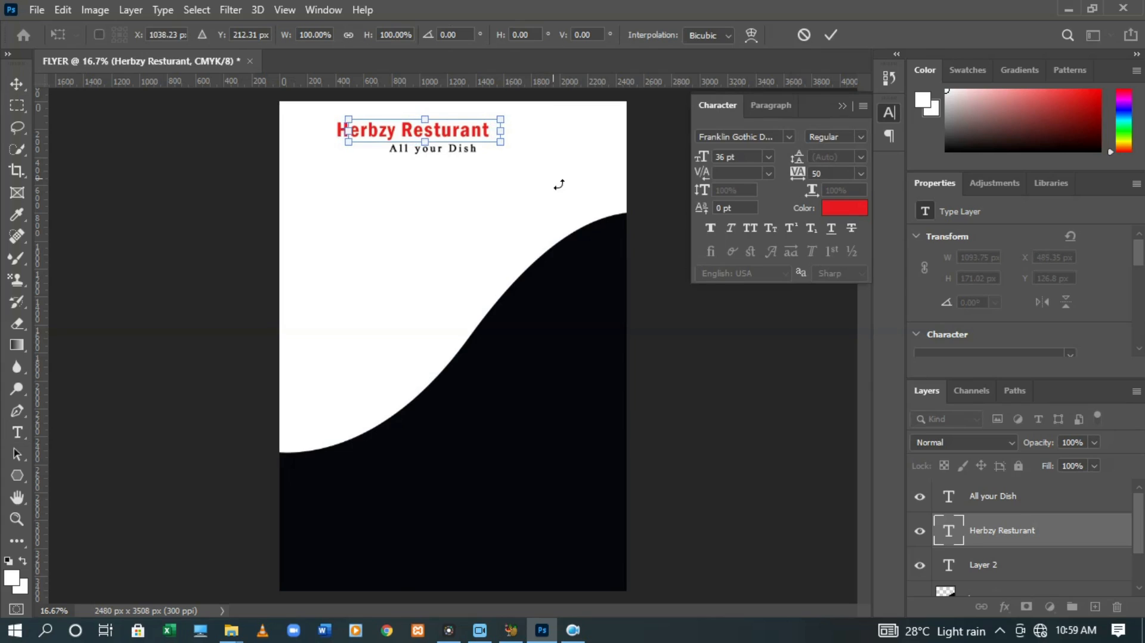
key(Right)
key(Right)
key(Right)
key(Right)
key(Right)
key(Right)
key(Right)
key(Right)
key(Right)
key(Right)
key(Right)
key(Right)
key(Right)
key(Right)
key(Right)
key(Right)
key(Right)
key(Right)
key(Right)
key(Right)
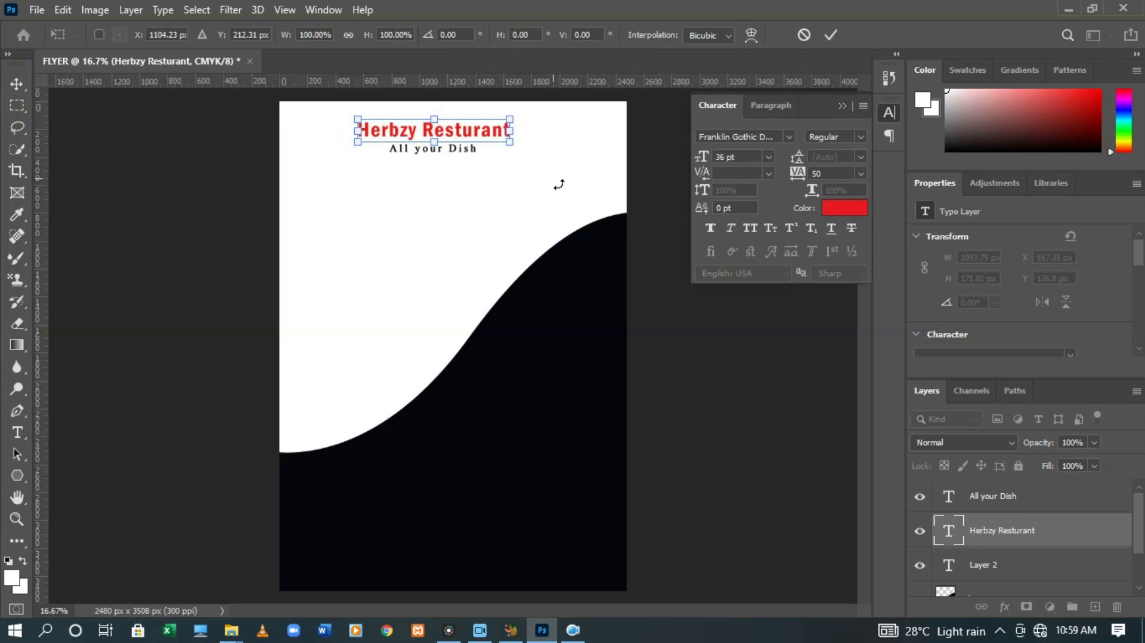
click(831, 35)
Replace the tagline's text with "ALL YOUR DISH AVIALABLE" and commit the edit
double_click(440, 158)
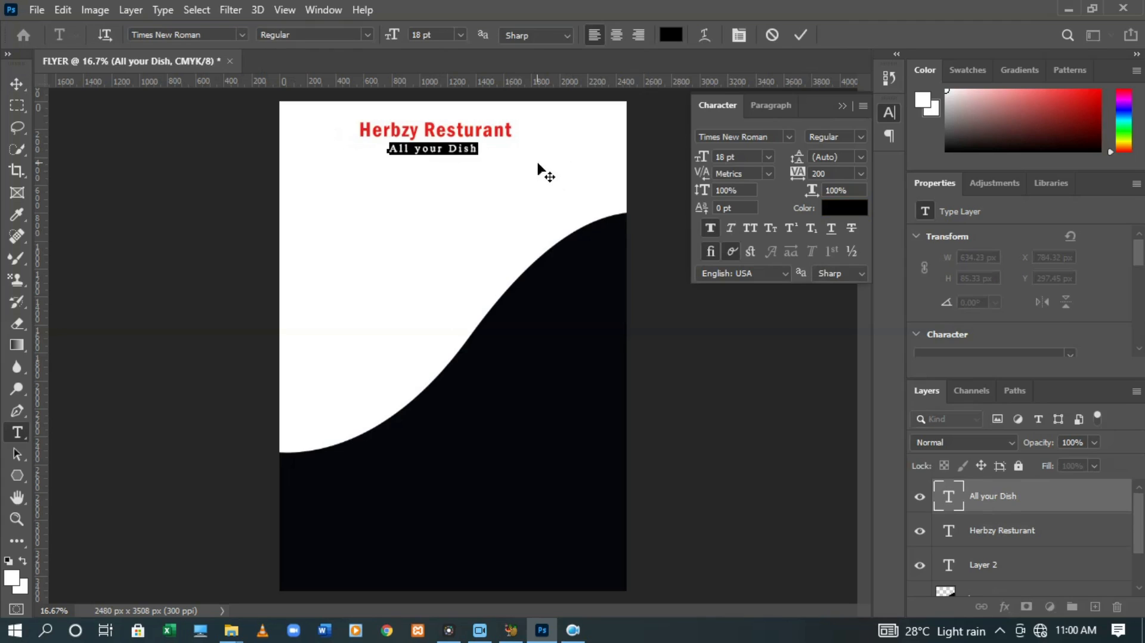
text(ALL YOUR DISH AVIALB)
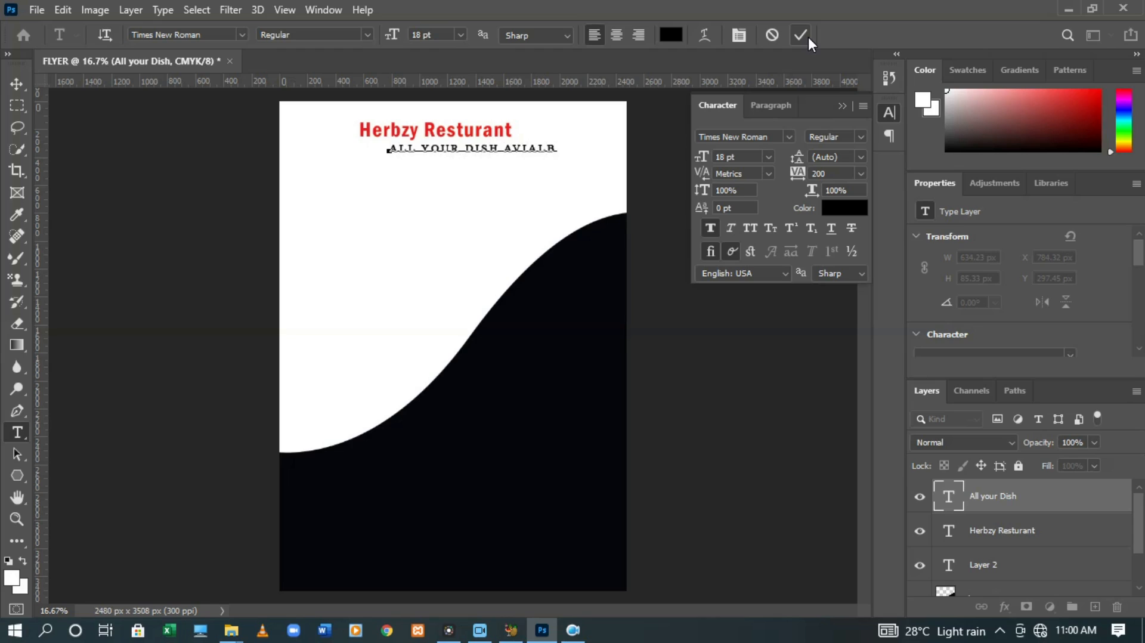
key(BackSpace)
key(BackSpace)
key(BackSpace)
text(AL )
text(BLE)
click(801, 36)
Move the tagline 192 px to the left with Free Transform, to X 592.32 px, and apply the transform
key(v)
key(ctrl+t)
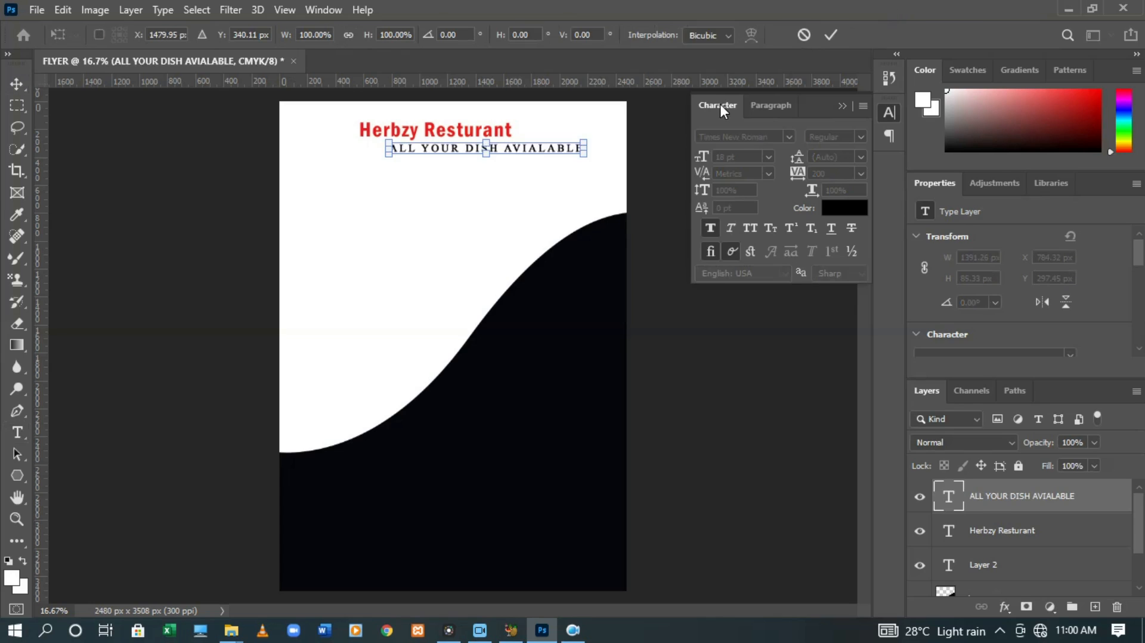
key(Left)
key(Left)
key(Left)
key(Left)
key(Left)
key(Left)
key(Left)
key(Left)
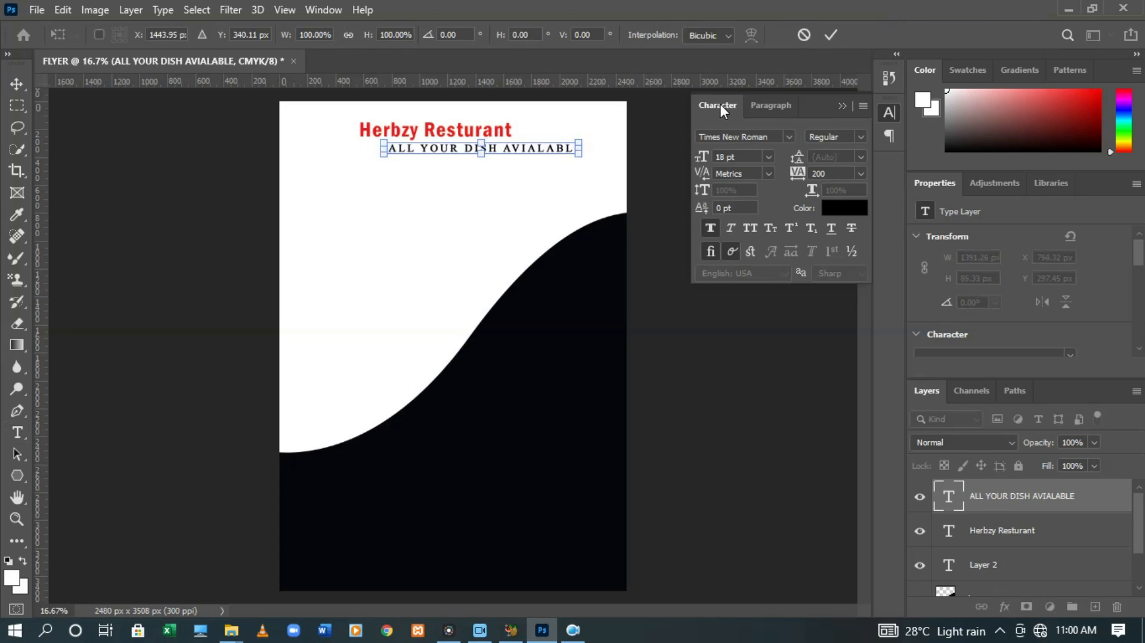
key(Left)
key(Left)
key(Left)
key(Left)
key(Left)
key(Left)
key(Left)
key(Left)
key(Left)
key(Left)
key(Left)
key(Left)
key(Left)
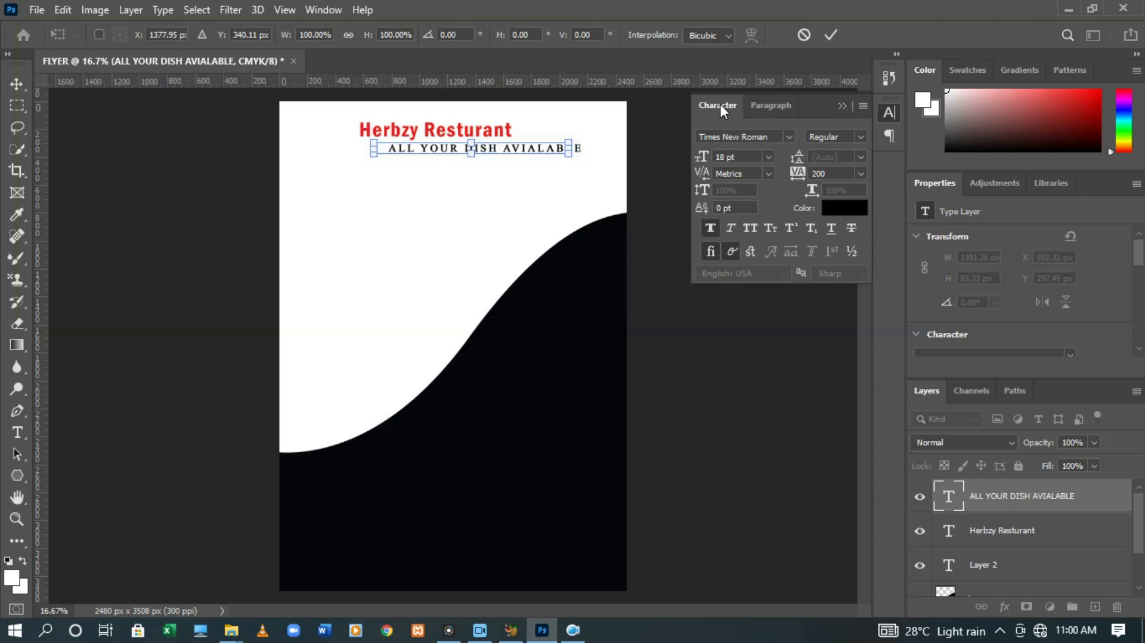
key(Left)
key(Left)
key(Left)
key(Left)
key(Left)
key(Left)
key(Left)
key(Left)
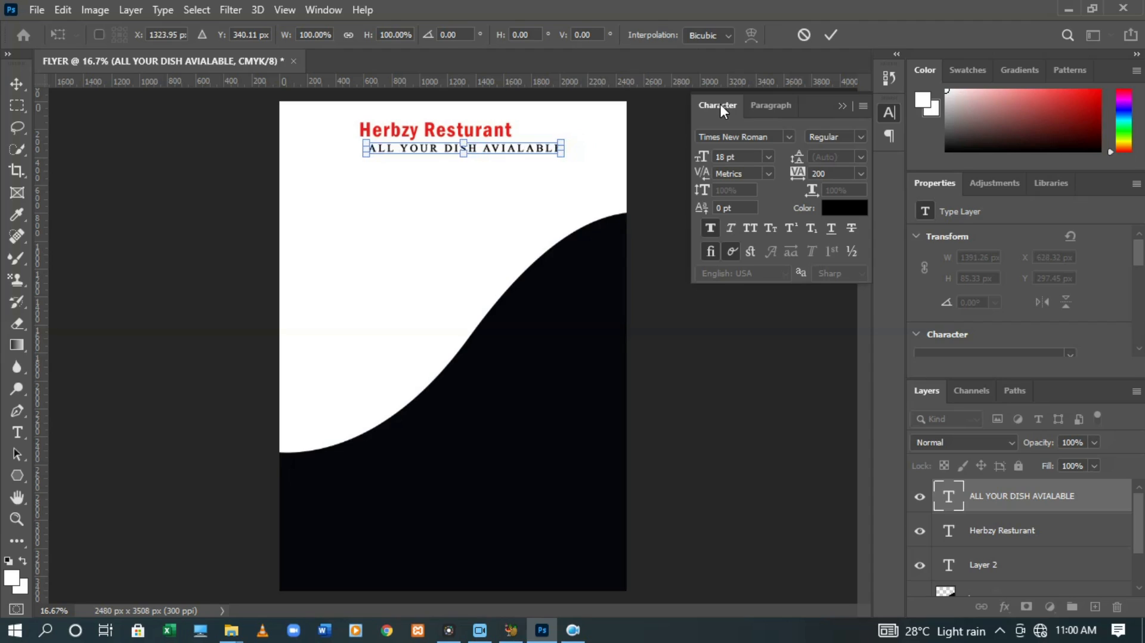
key(Left)
key(Left)
key(Left)
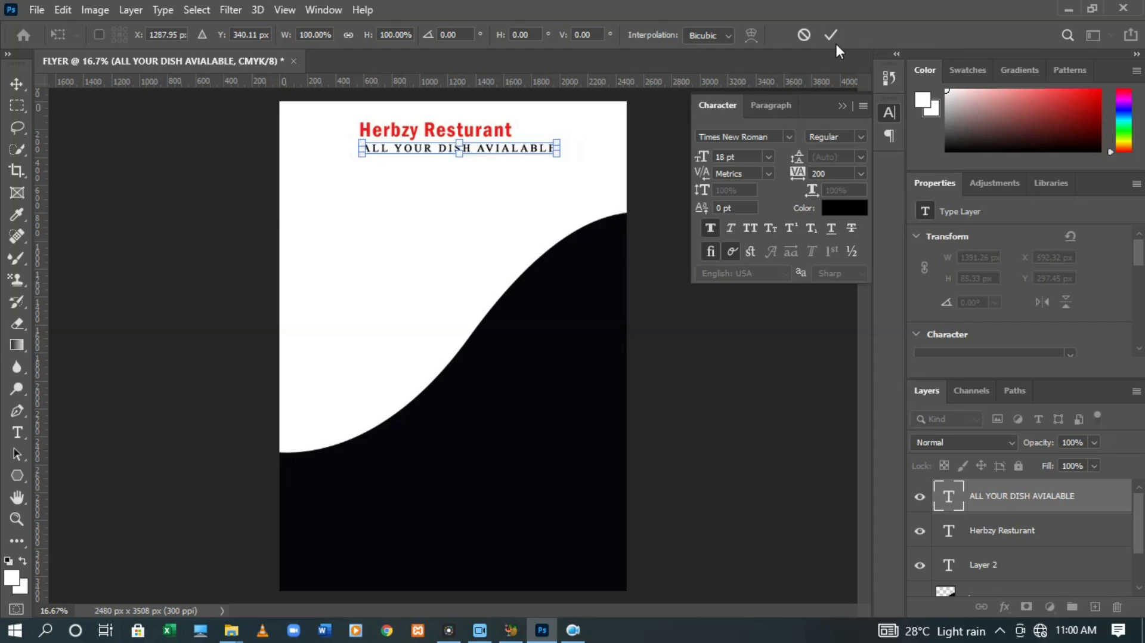
click(832, 38)
Apply All Caps to the "Herbzy Resturant" title text and commit the edit
click(442, 132)
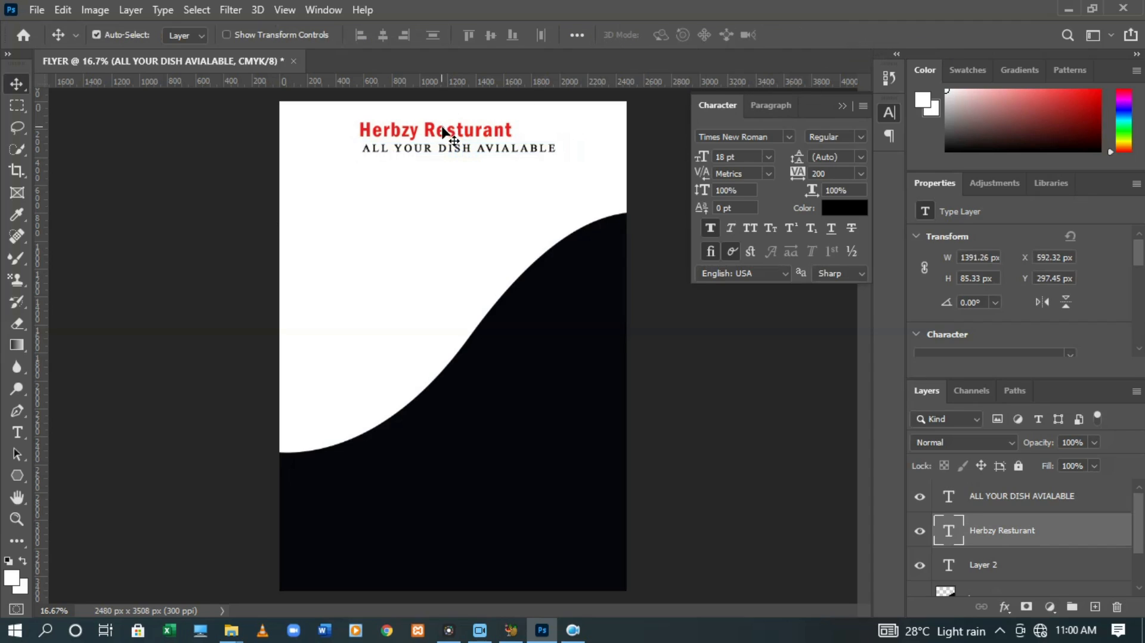
double_click(442, 132)
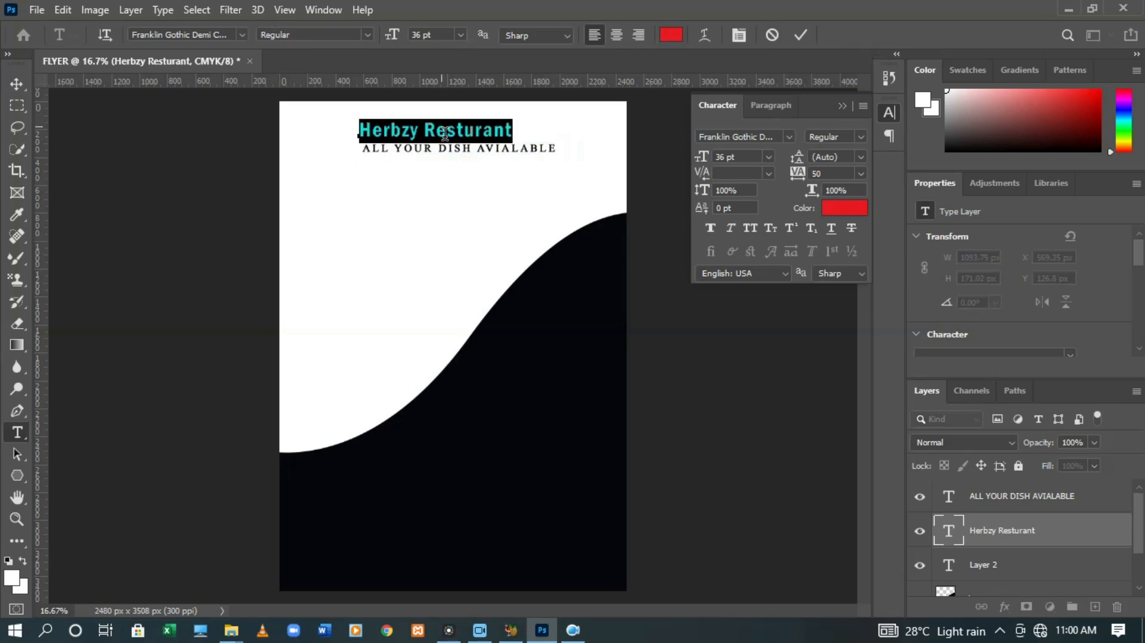
click(754, 224)
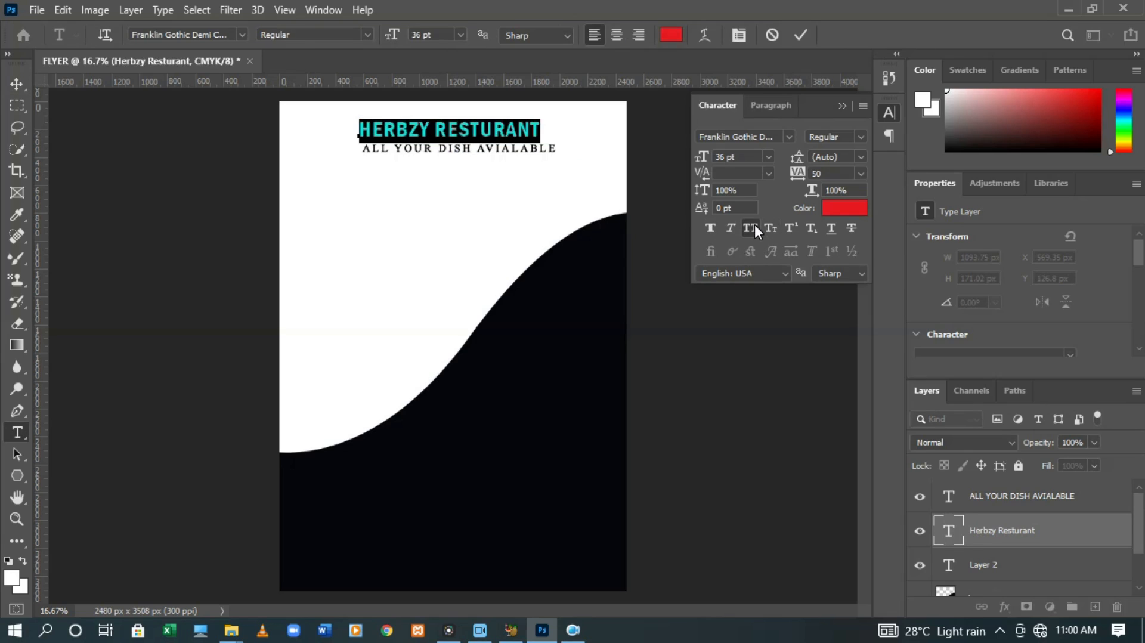
click(799, 36)
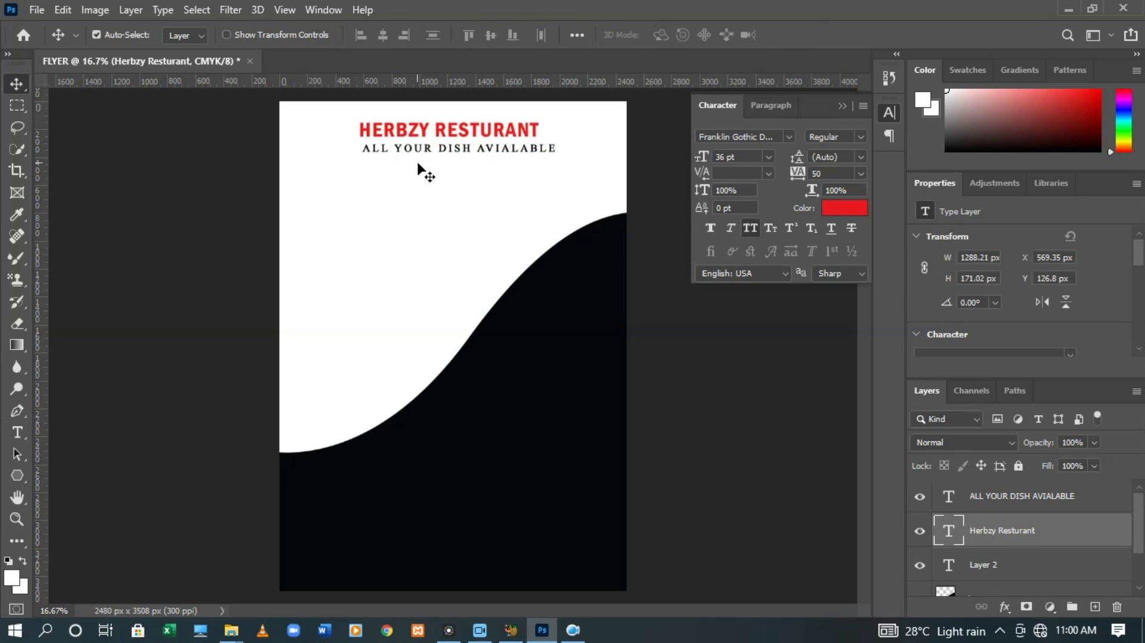
Nudge the "ALL YOUR DISH AVIALABLE" tagline 78 px to the left, to X 514.32 px, and collapse the character settings
click(464, 149)
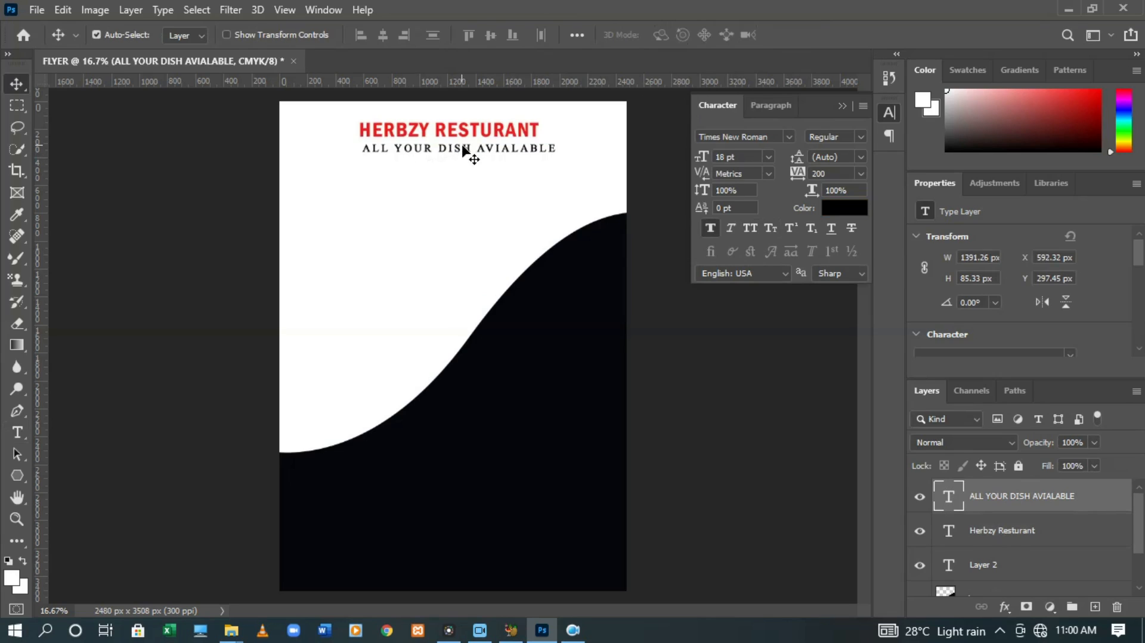
key(ctrl)
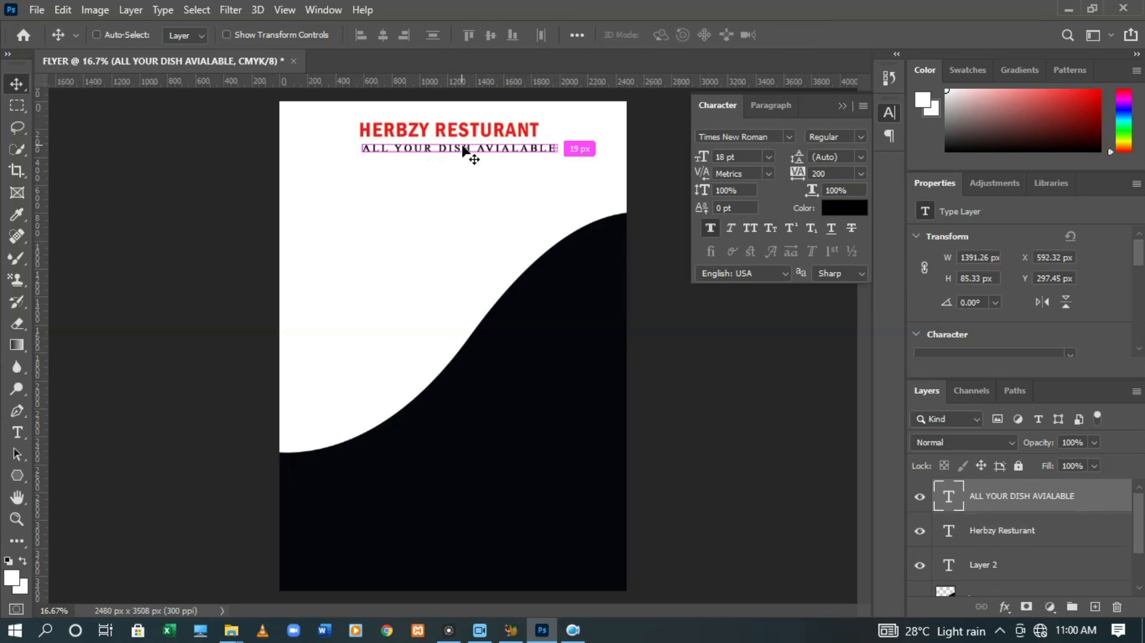
key(Left)
key(Left)
key(Left)
key(Left)
key(Left)
key(Left)
key(Left)
key(Left)
key(Left)
key(Left)
key(Left)
key(Left)
key(Left)
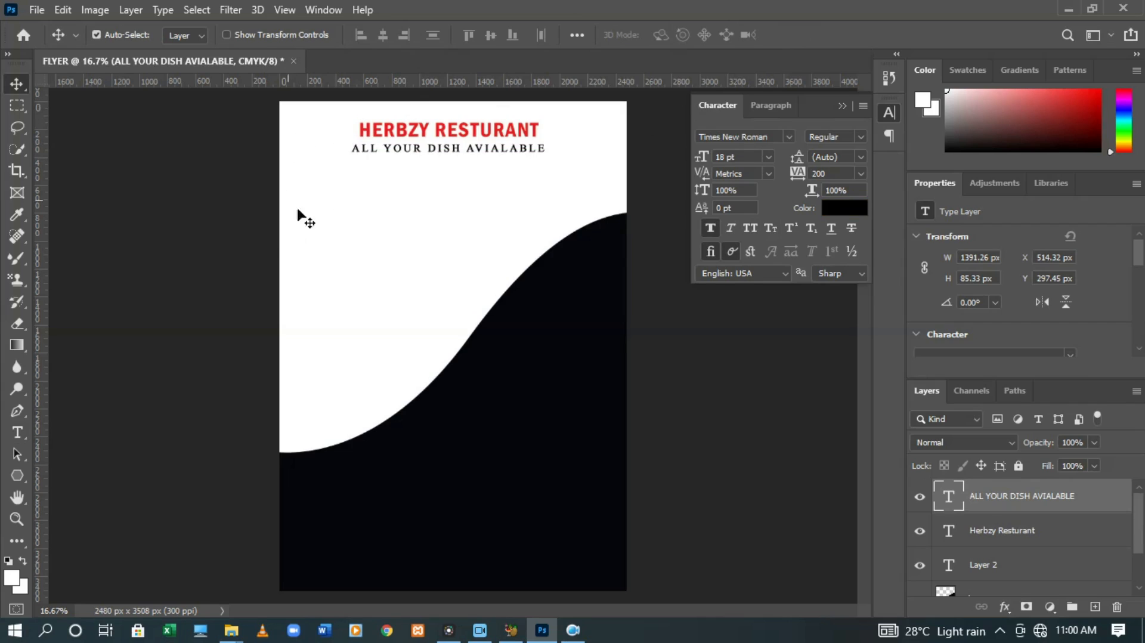
click(843, 106)
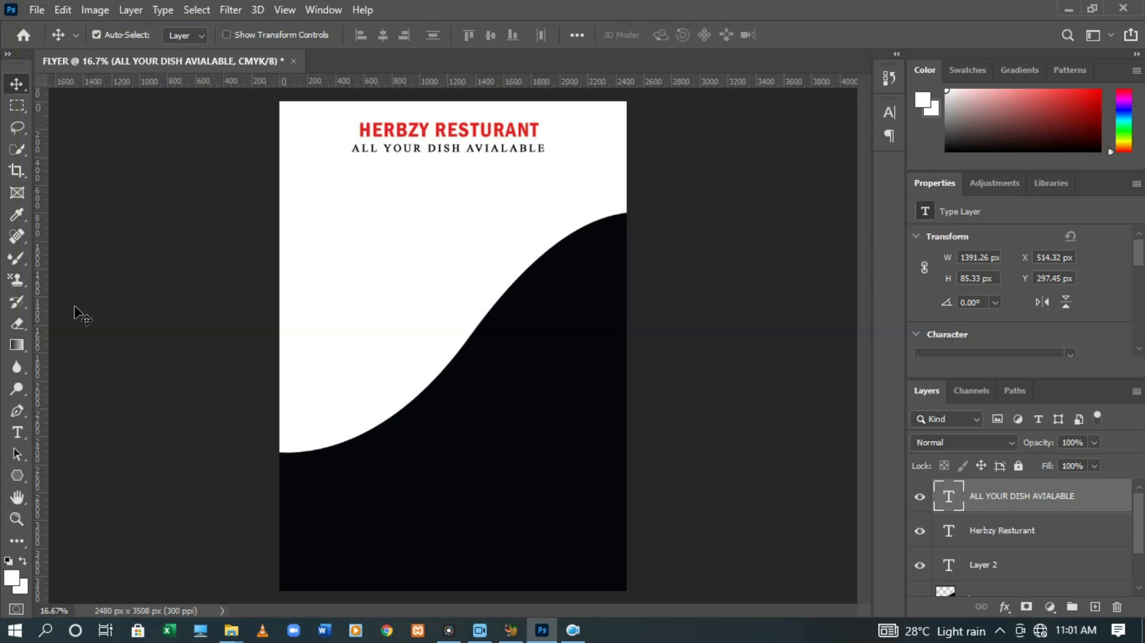
click(36, 9)
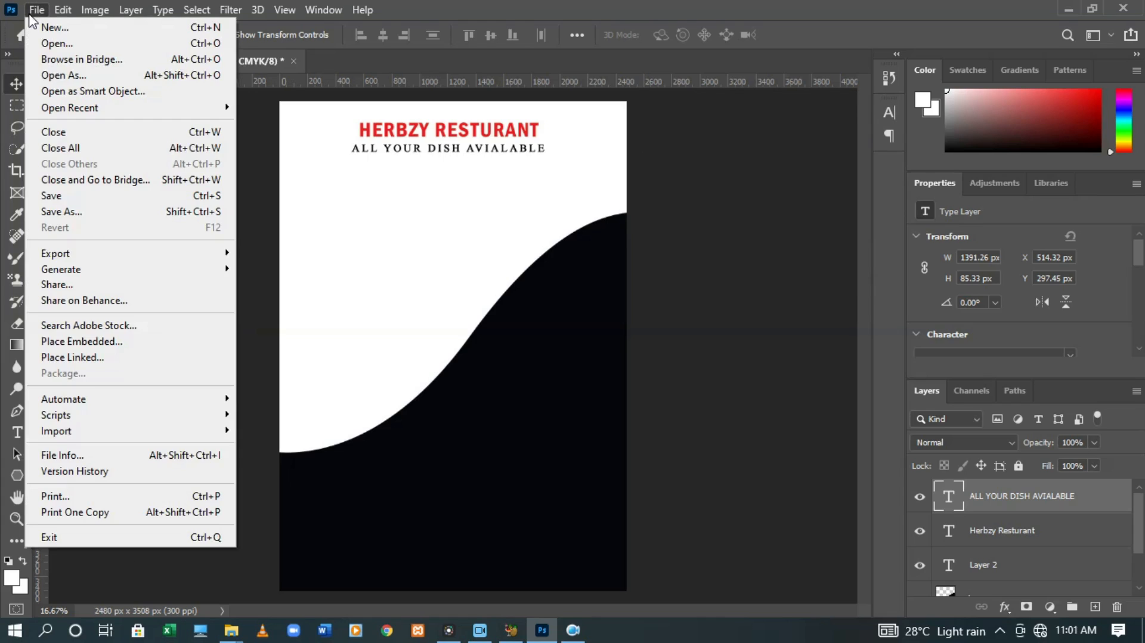
click(70, 355)
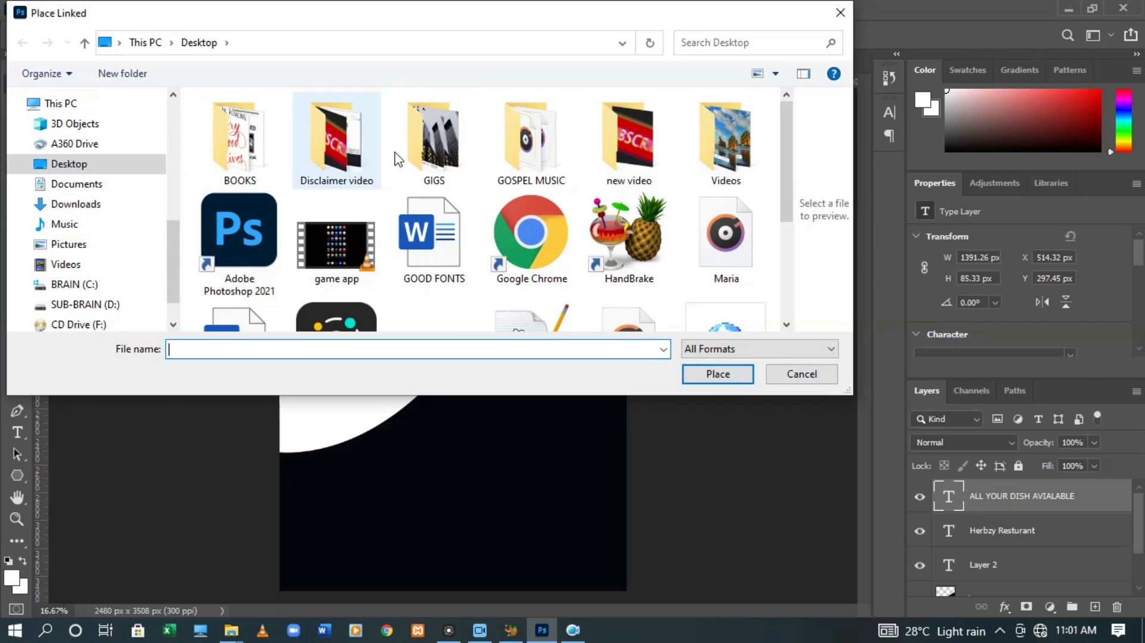
double_click(431, 150)
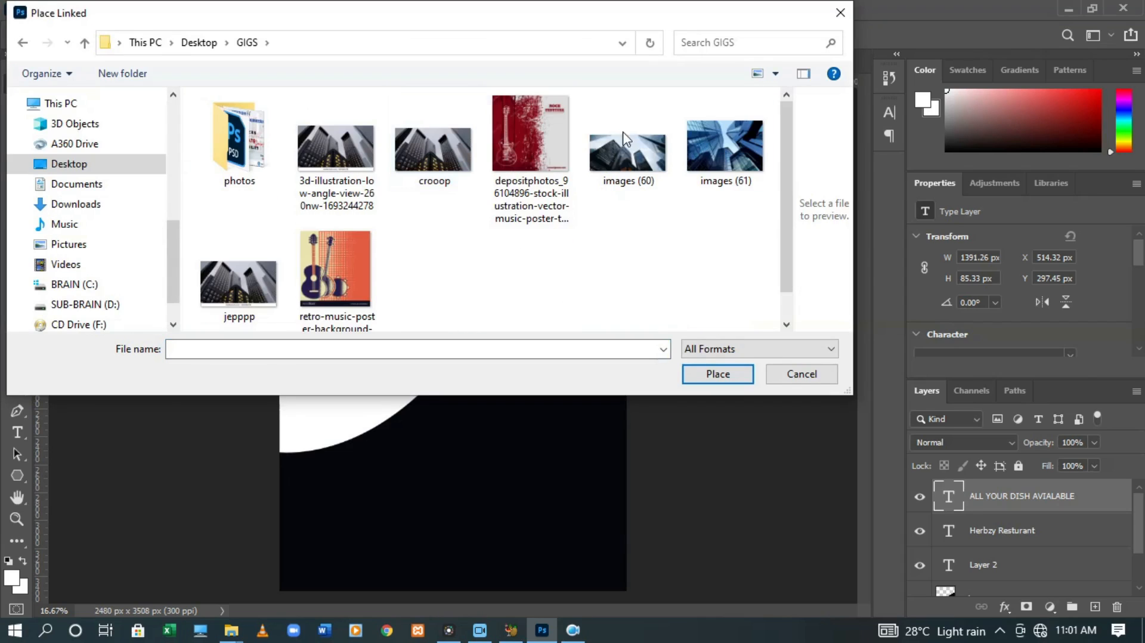
double_click(238, 140)
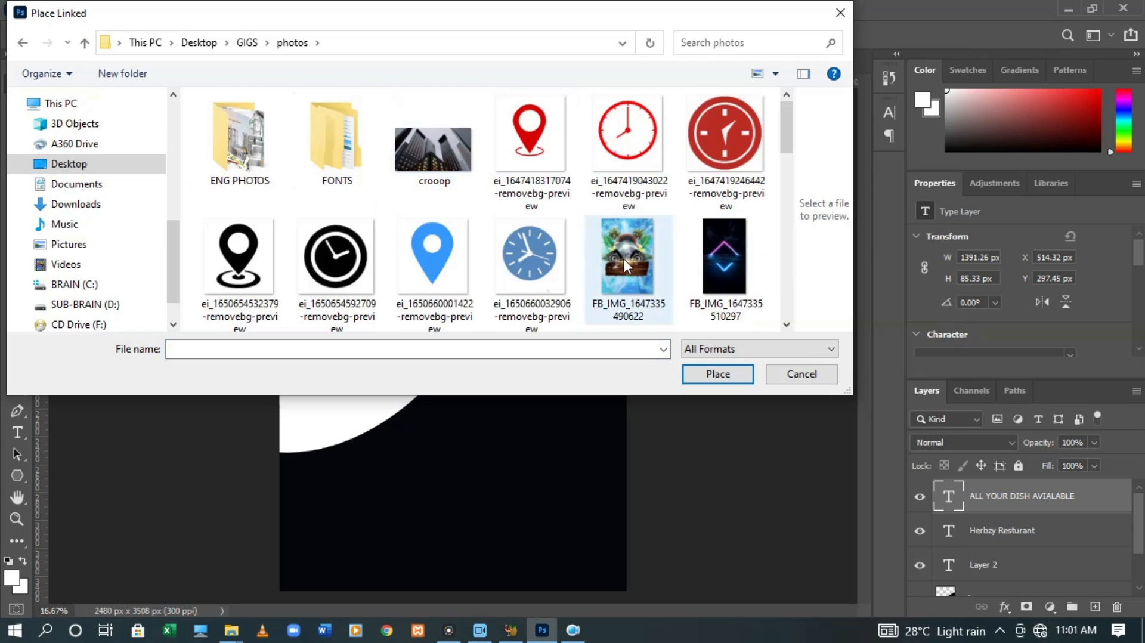
double_click(515, 255)
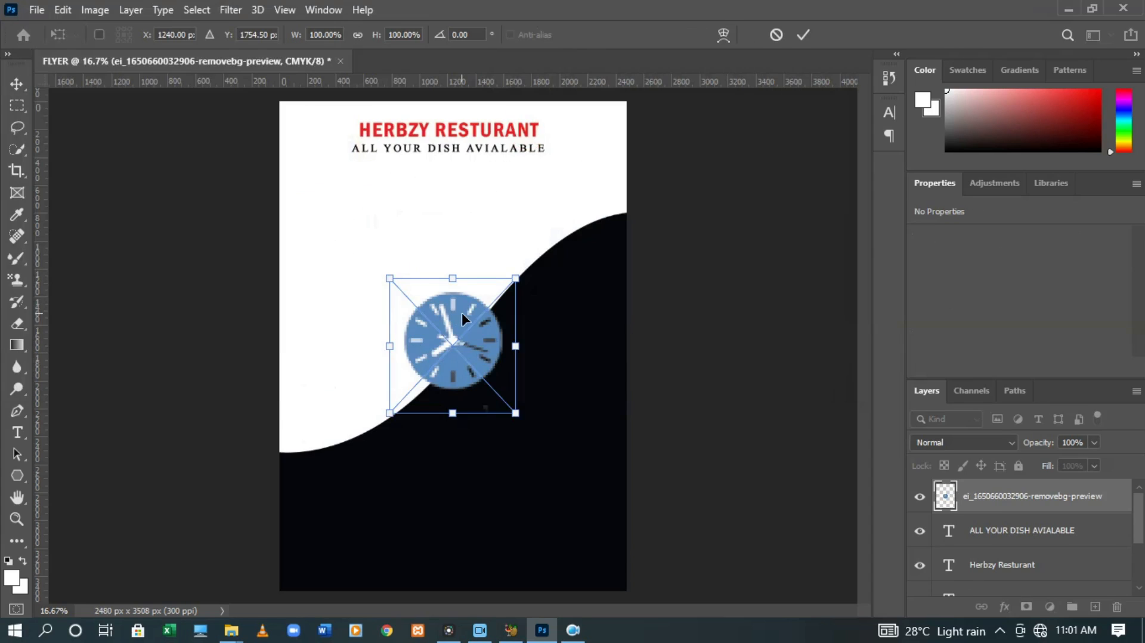
Scale the placed clock to 52.44%, move it below the tagline near the page's left edge at X 279, Y 614.50 px, and apply the transform
drag(462, 312, 341, 185)
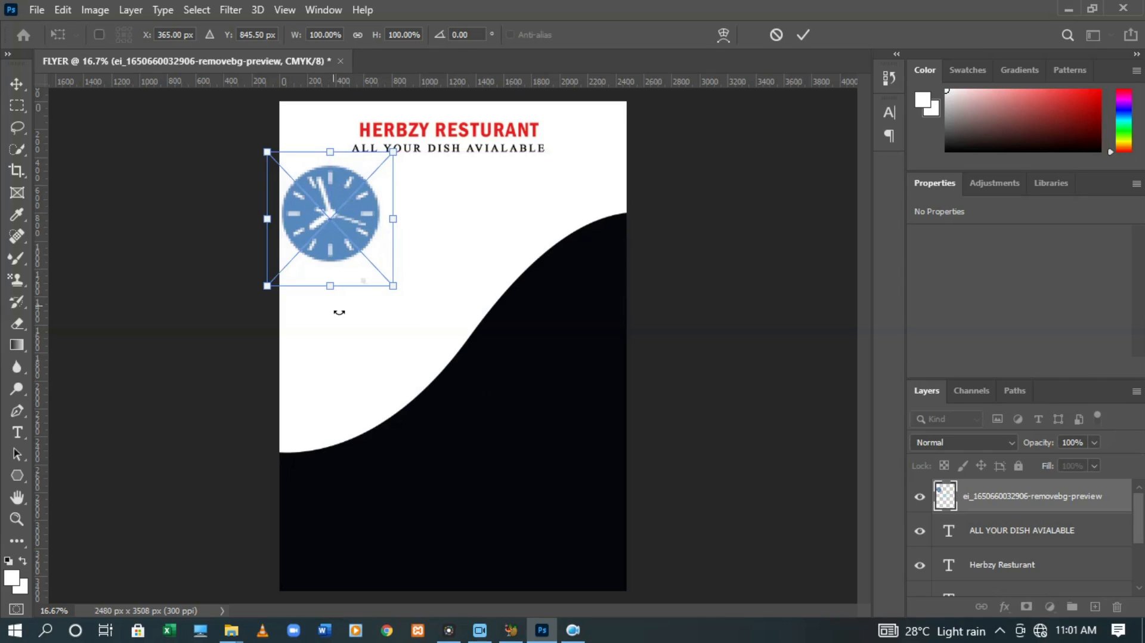
drag(338, 287, 333, 255)
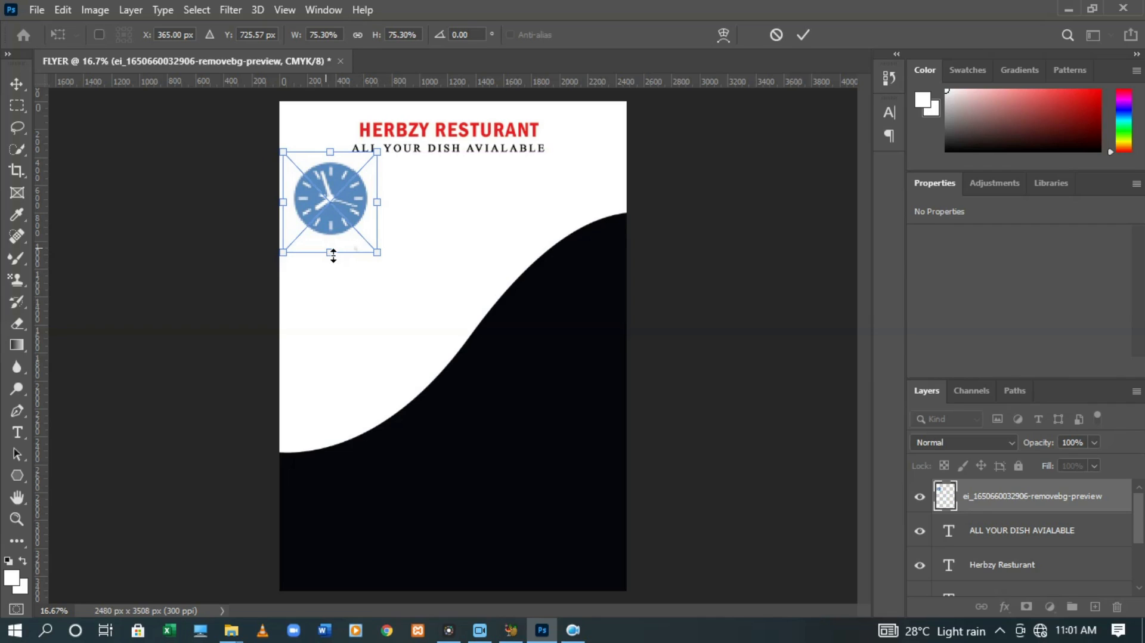
drag(332, 251, 318, 211)
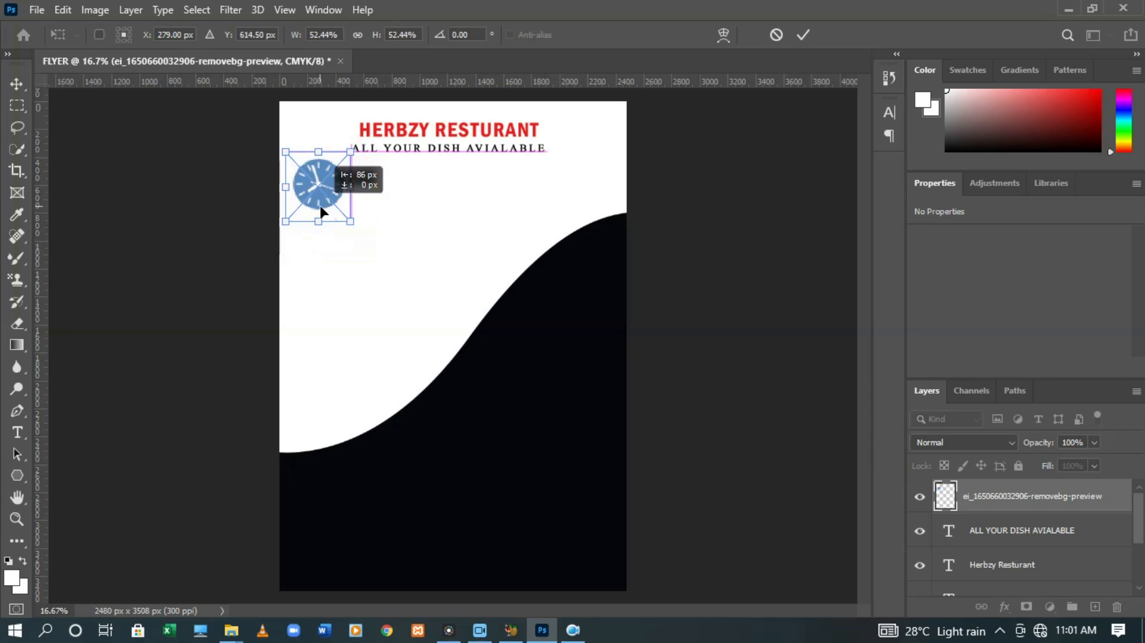
click(803, 34)
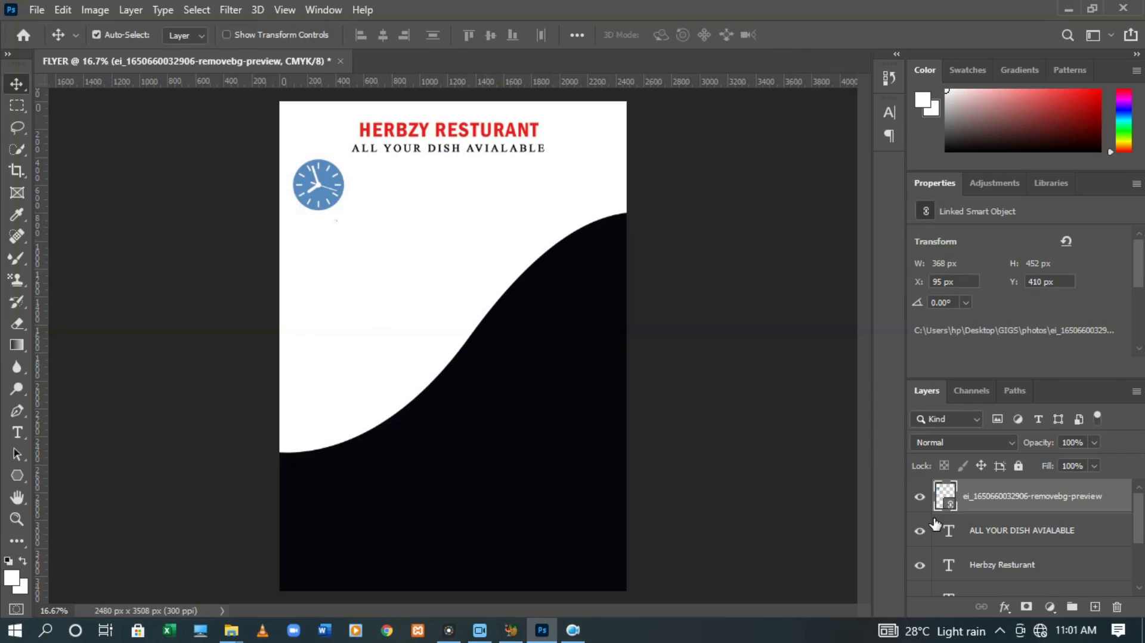
scroll(1139, 513, down, 3)
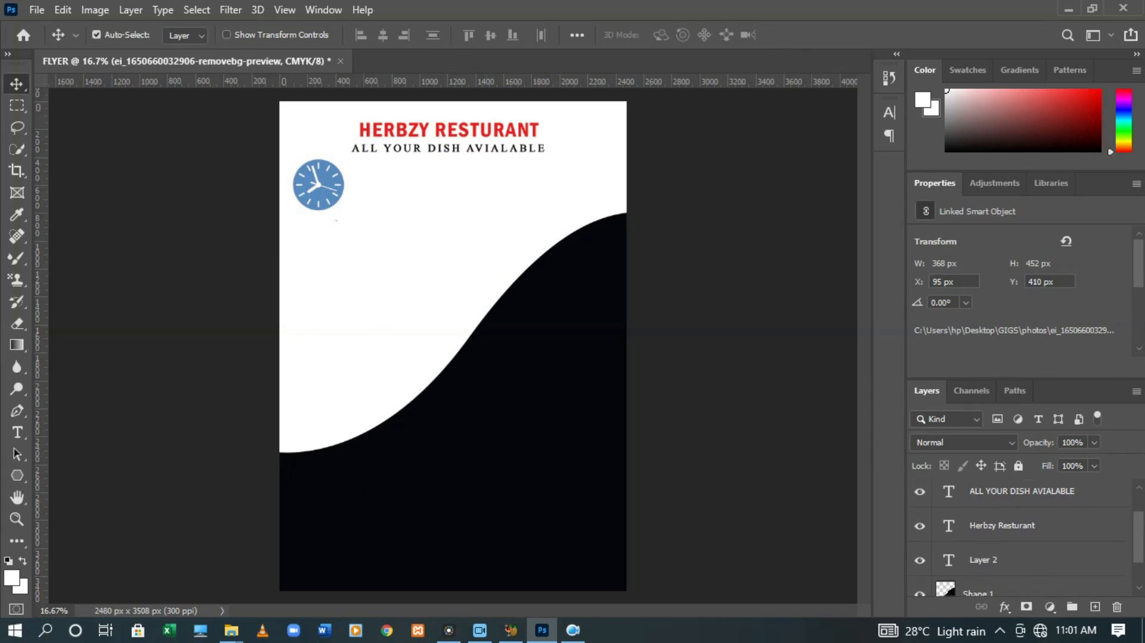
click(1033, 564)
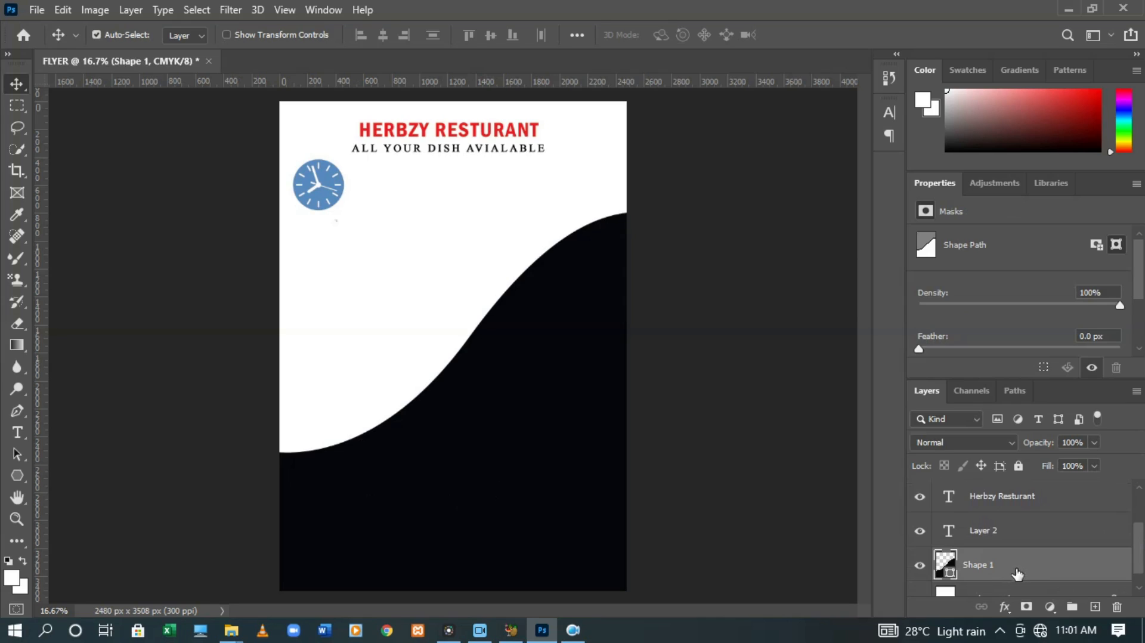
key(ctrl+t)
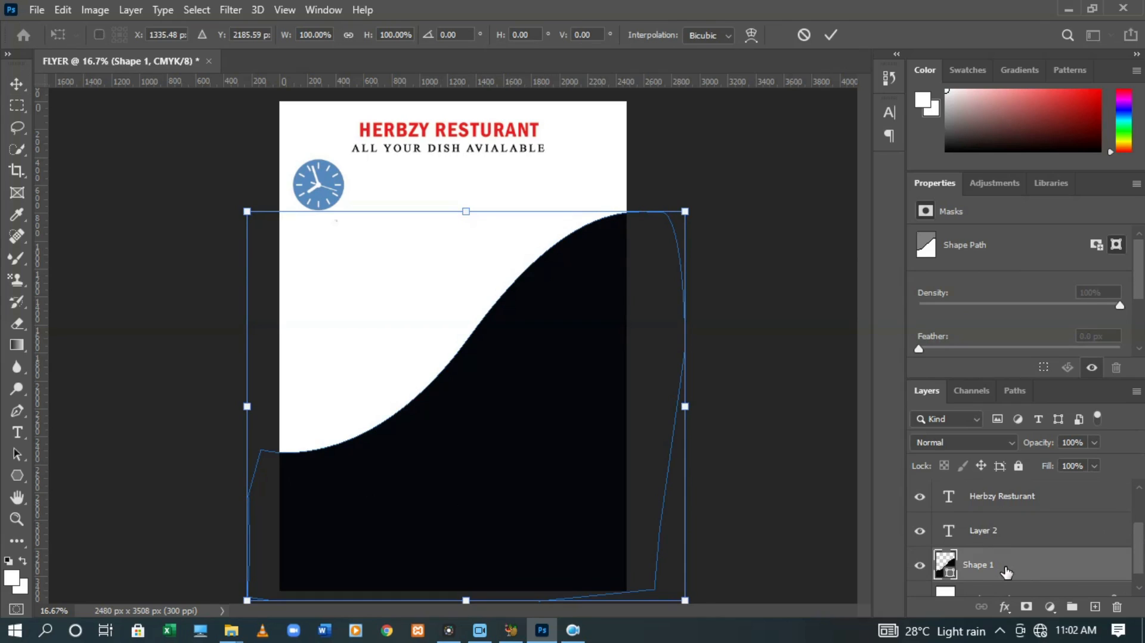
key(Return)
key(ctrl+j)
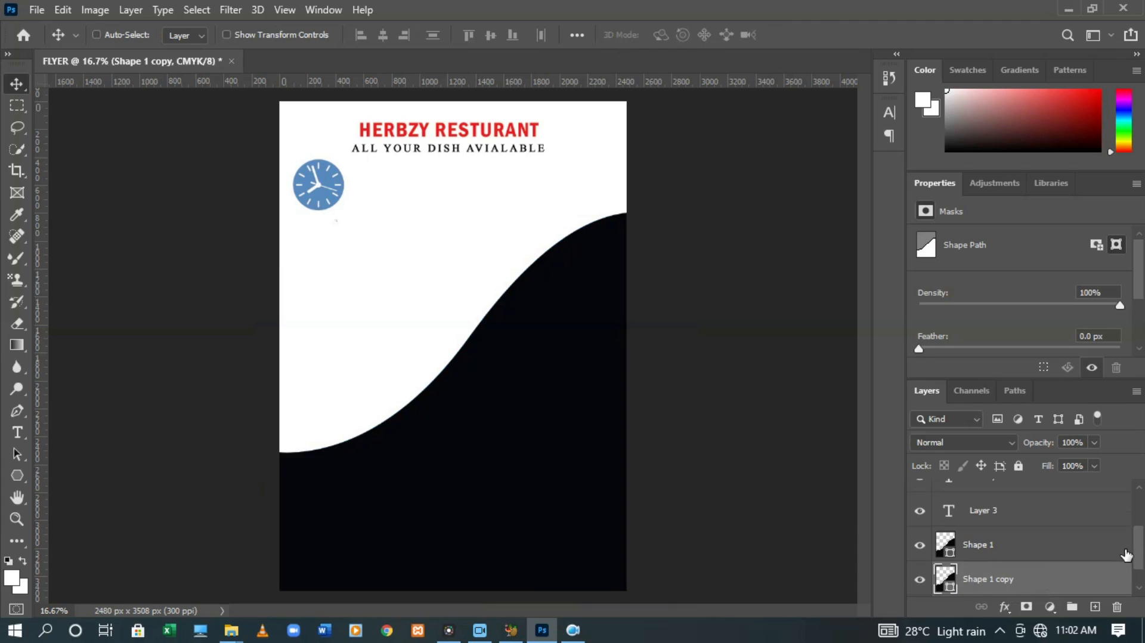
key(ctrl+z)
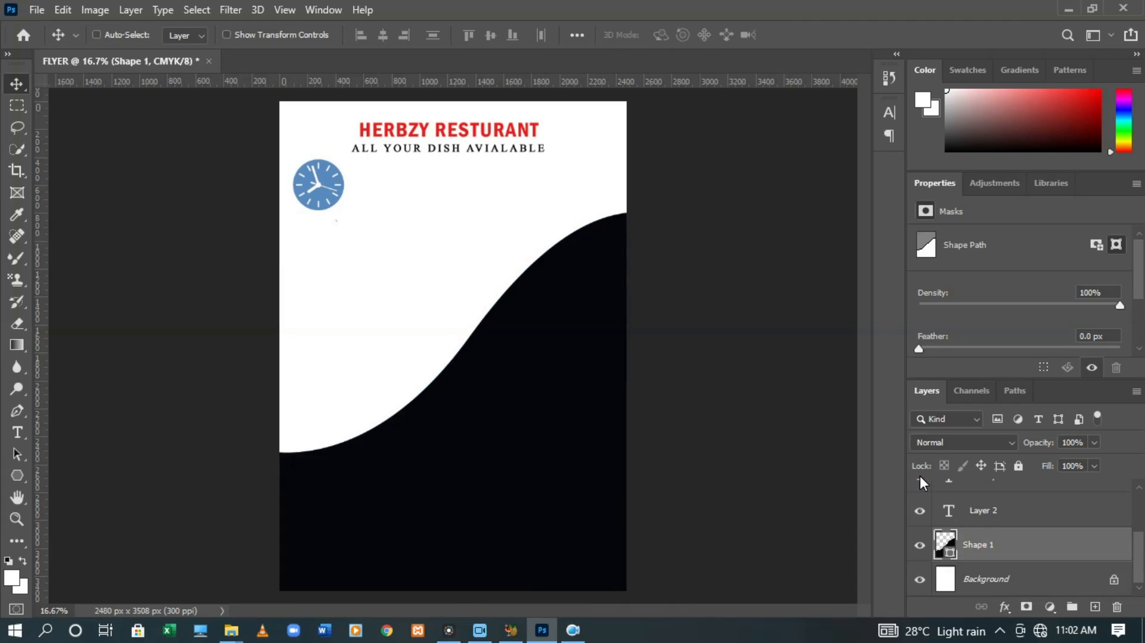
key(ctrl+t)
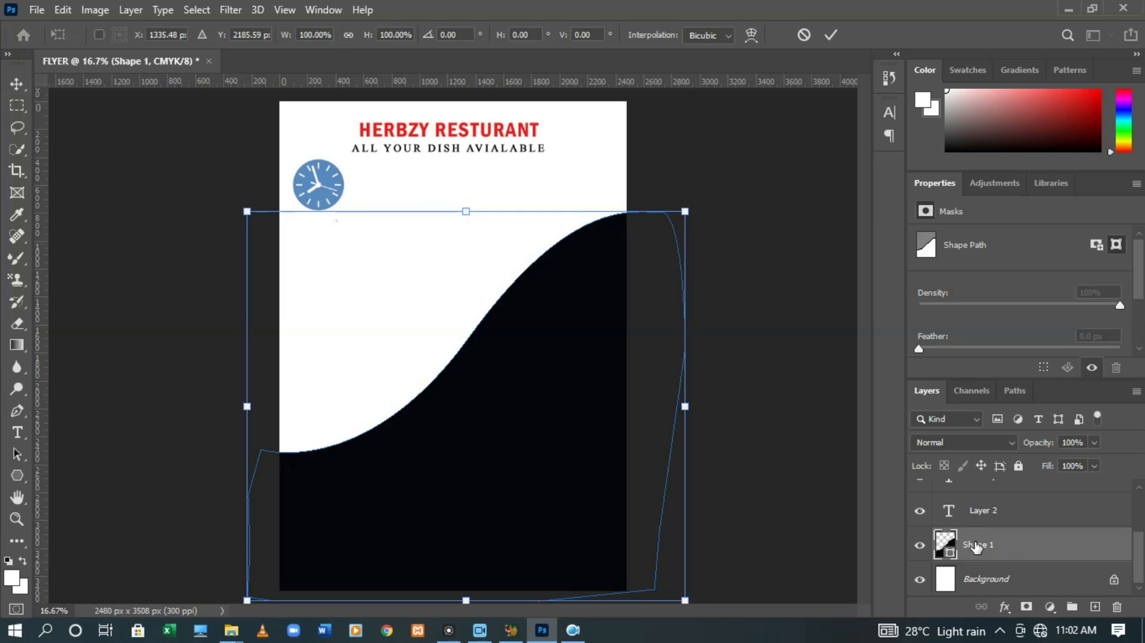
key(Return)
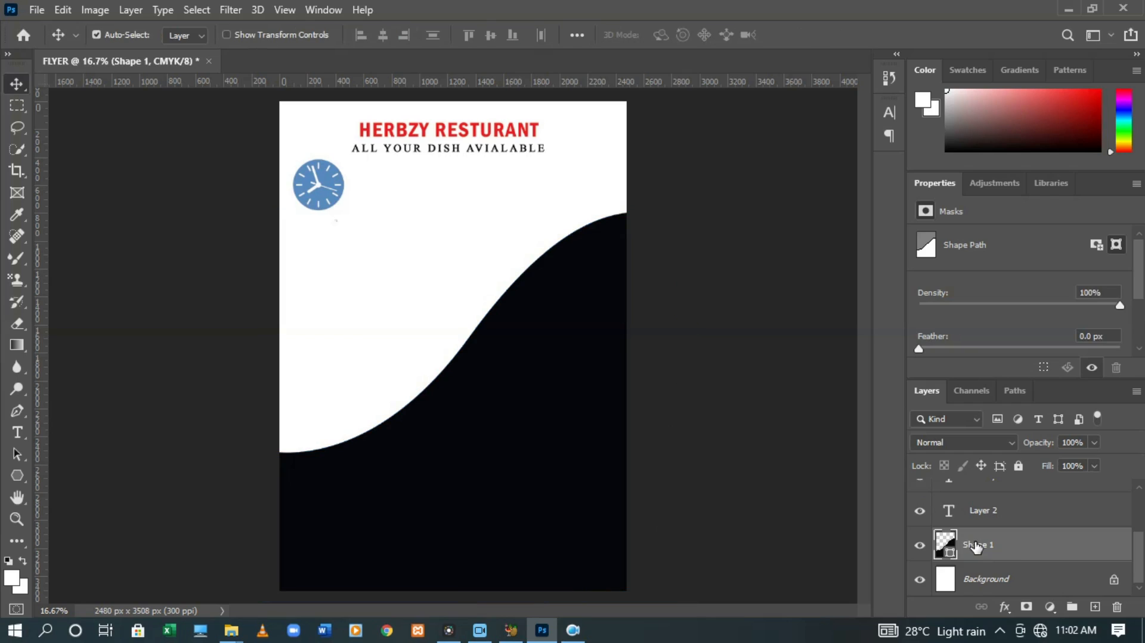
Duplicate the black curved Shape 1 layer, placing the copy directly beneath the original and above the Background
alt+drag(976, 546, 980, 570)
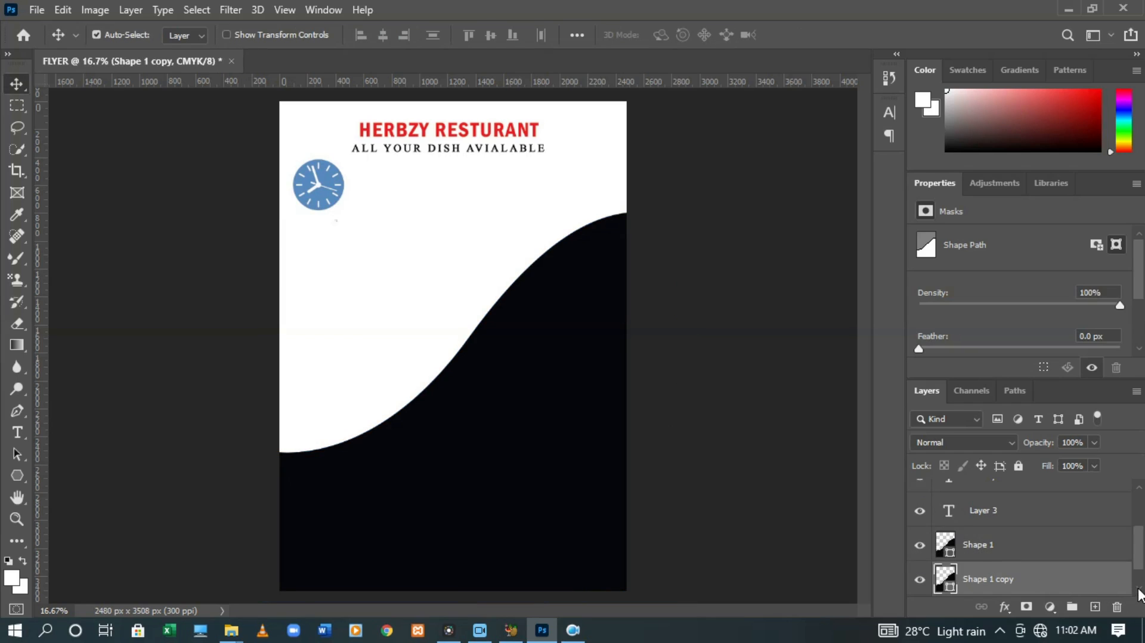
scroll(1140, 590, down, 1)
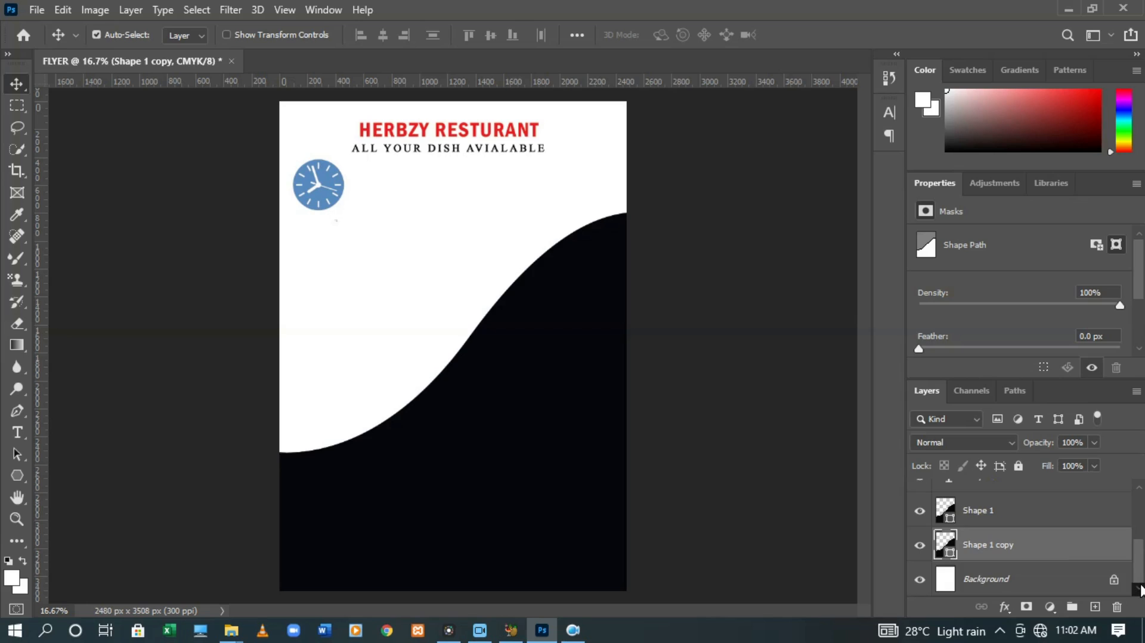
right_click(1016, 554)
click(1036, 543)
right_click(1037, 545)
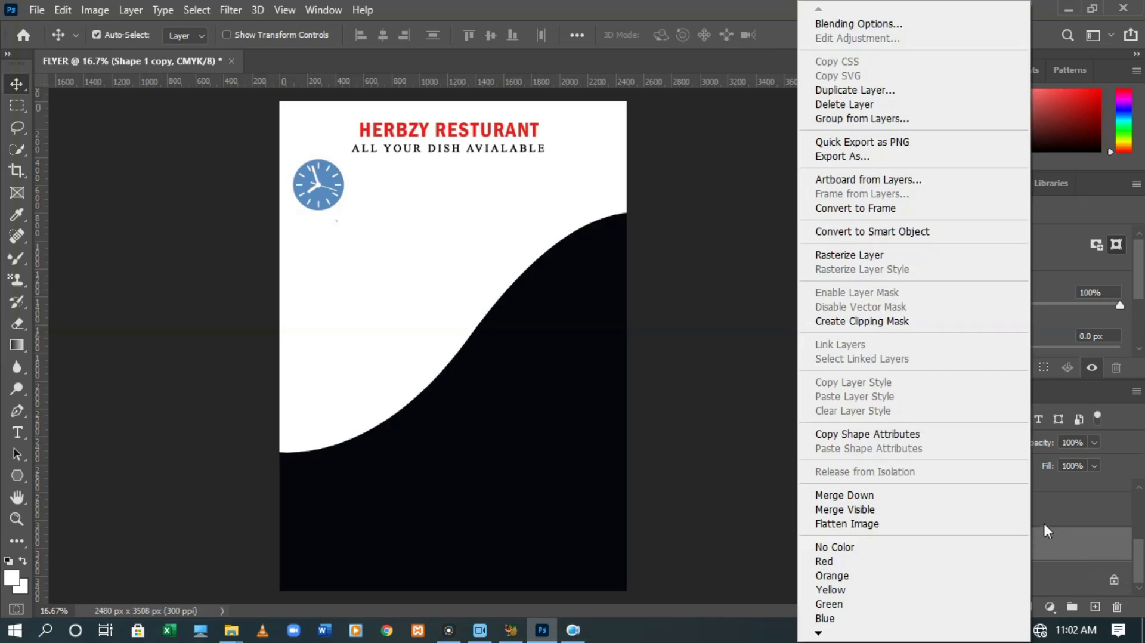
click(910, 22)
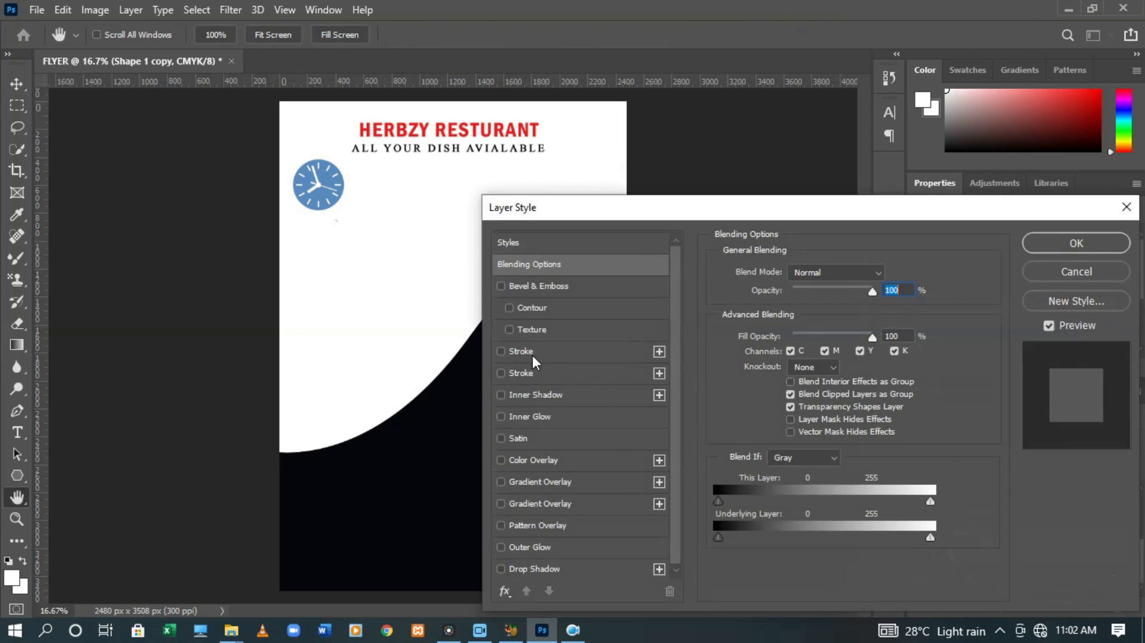
click(500, 459)
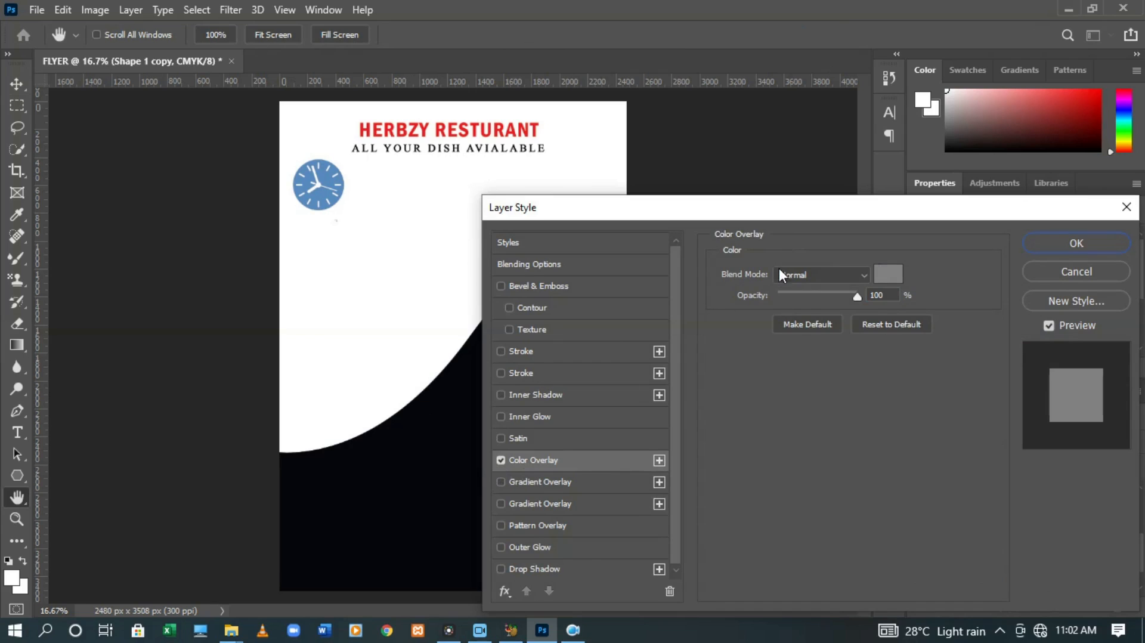
click(1047, 274)
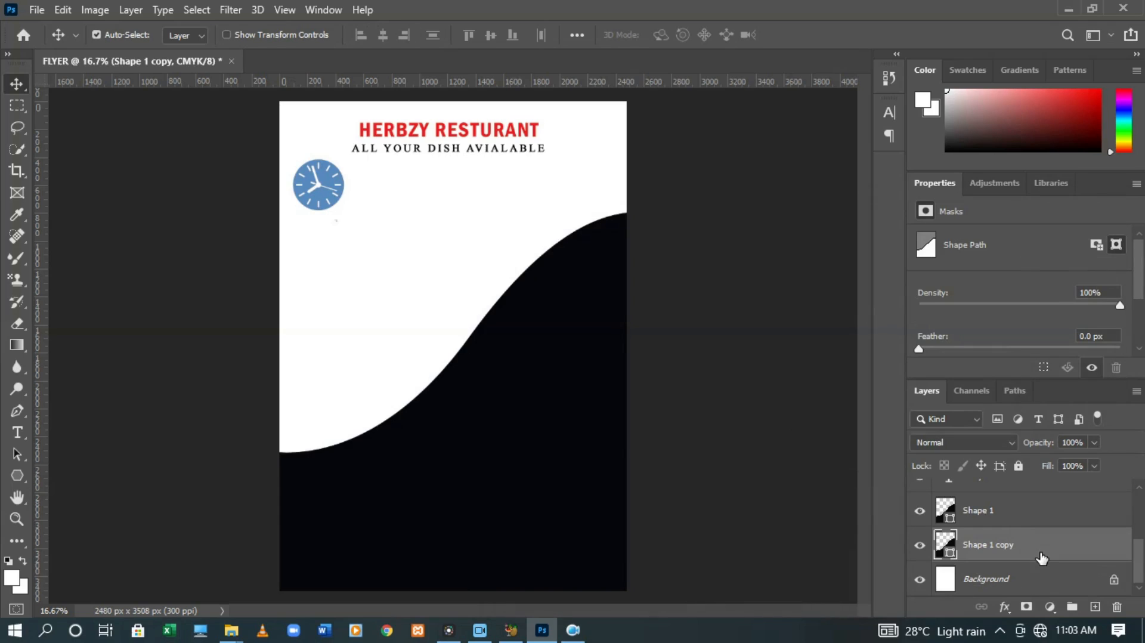
Add a Color Overlay in red-orange ef4429 to the Shape 1 copy layer
right_click(1041, 558)
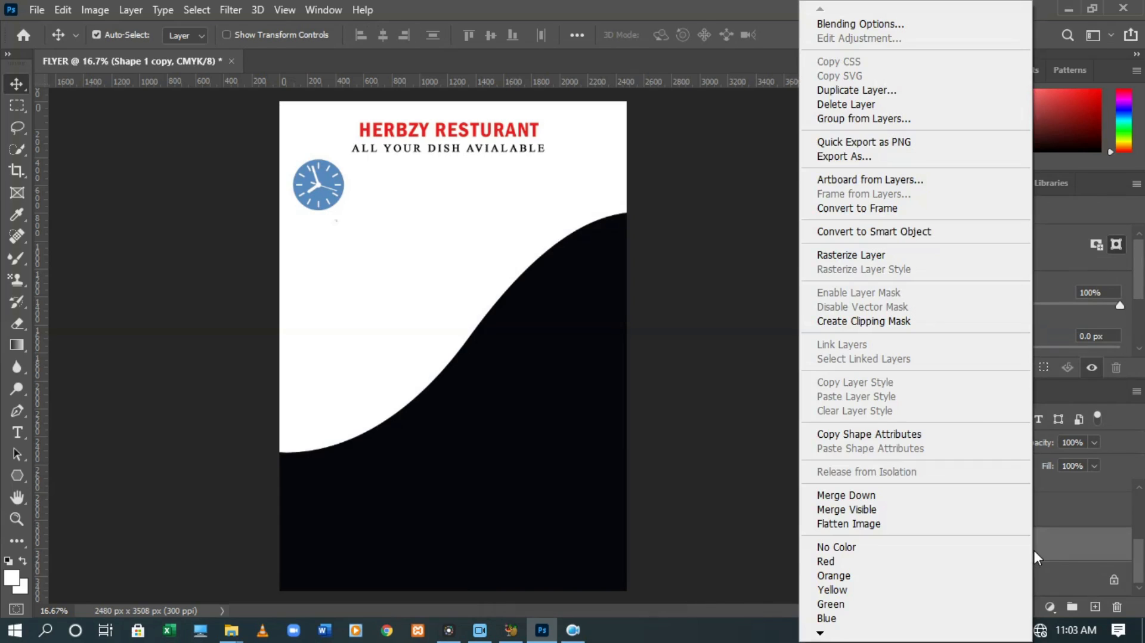
click(896, 24)
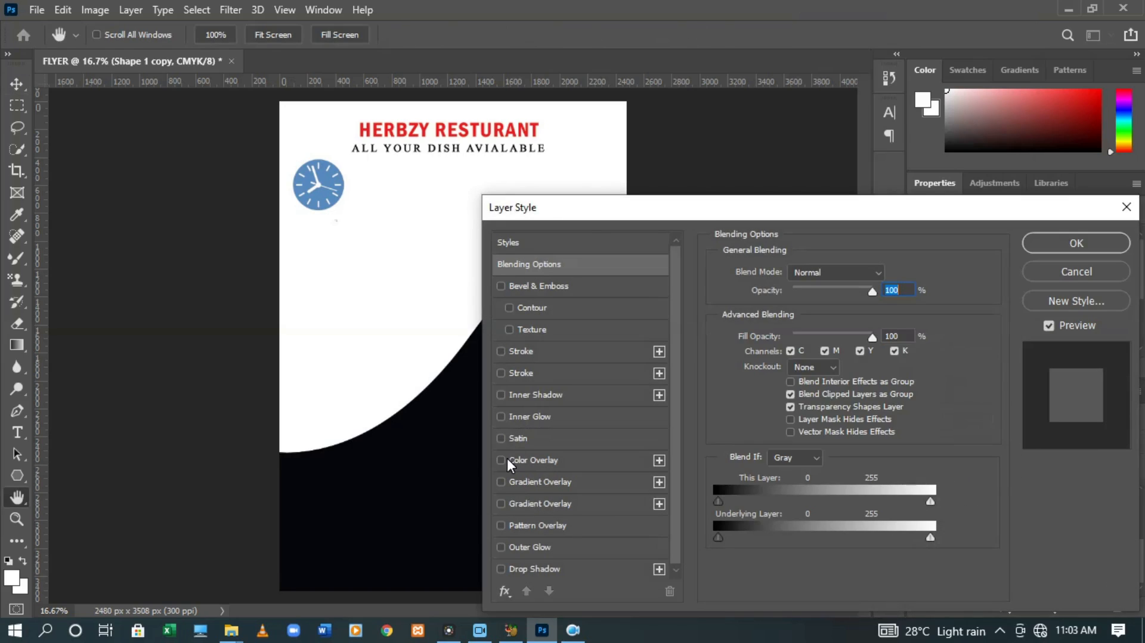
click(503, 459)
click(565, 456)
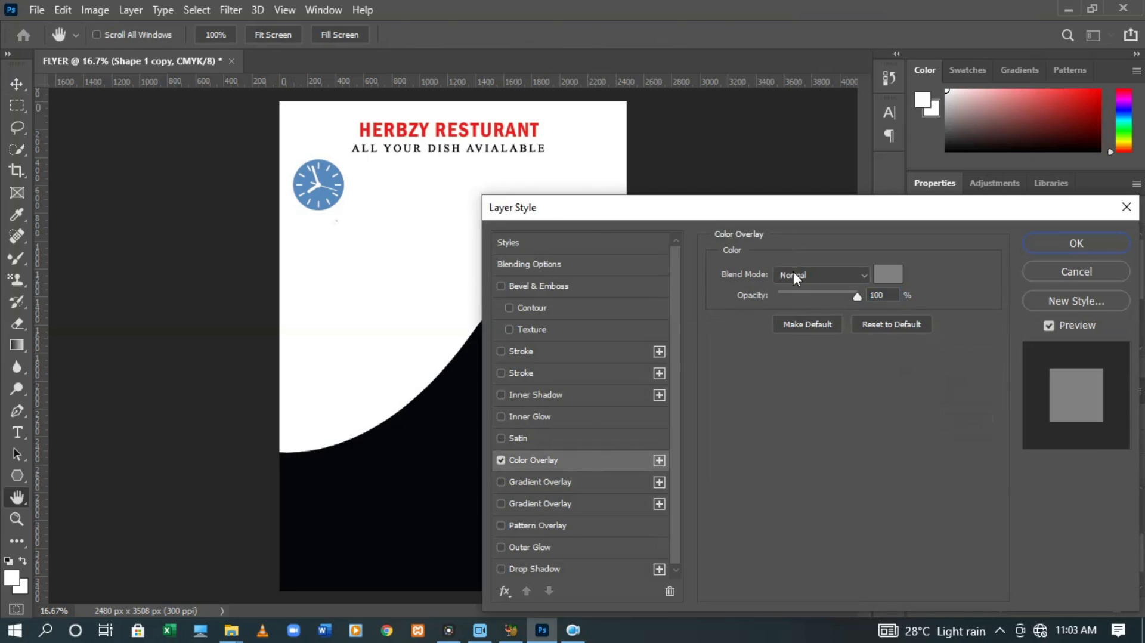
click(895, 274)
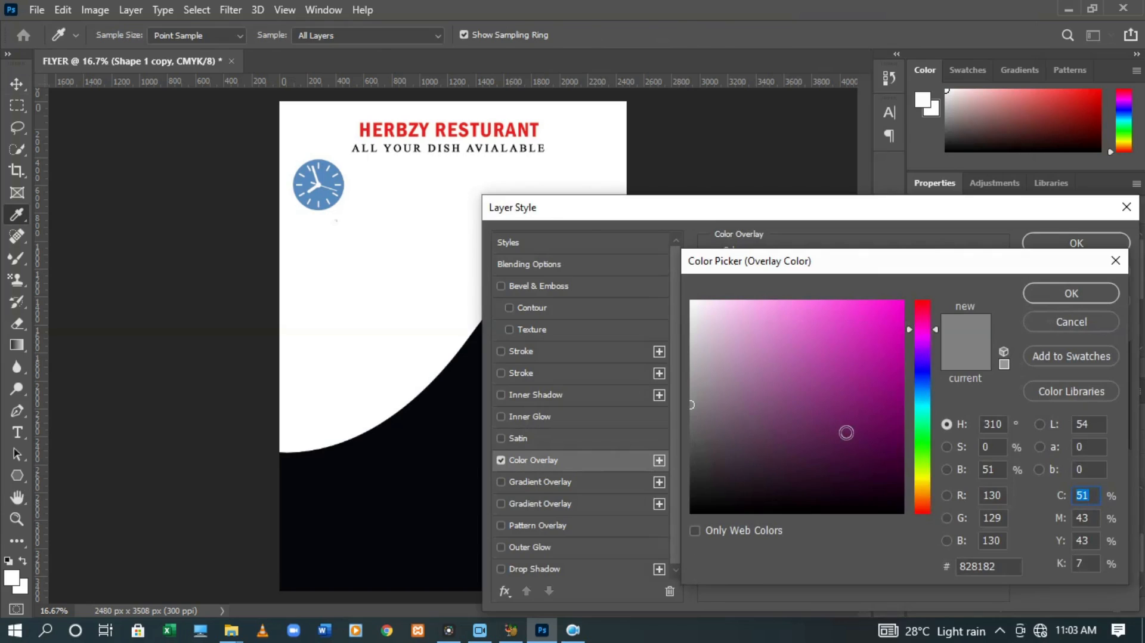
click(922, 504)
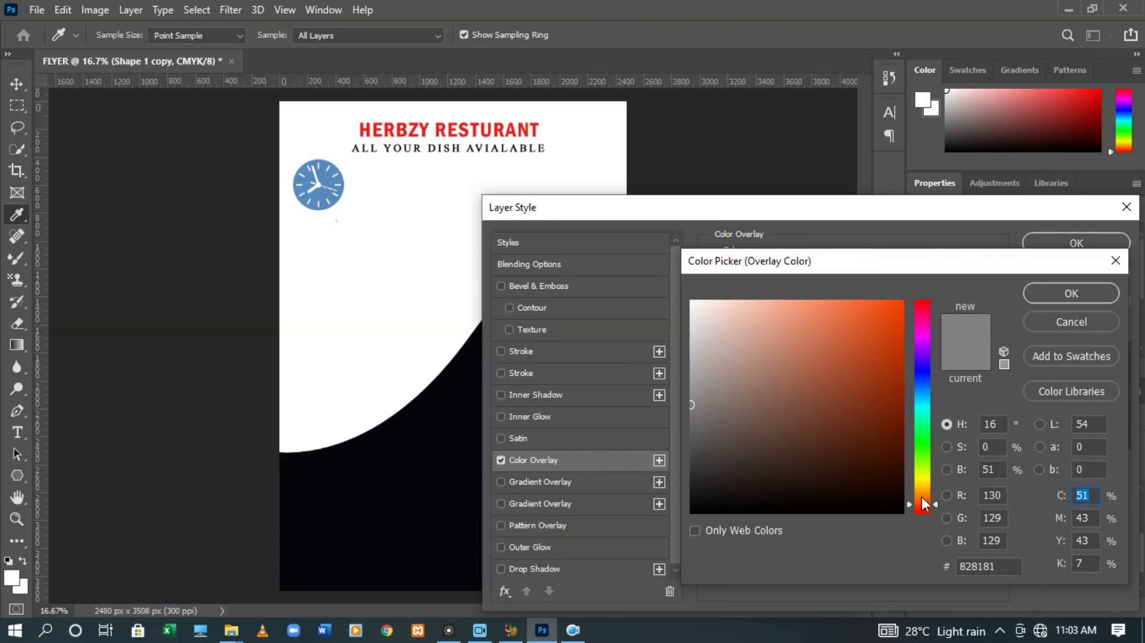
click(921, 508)
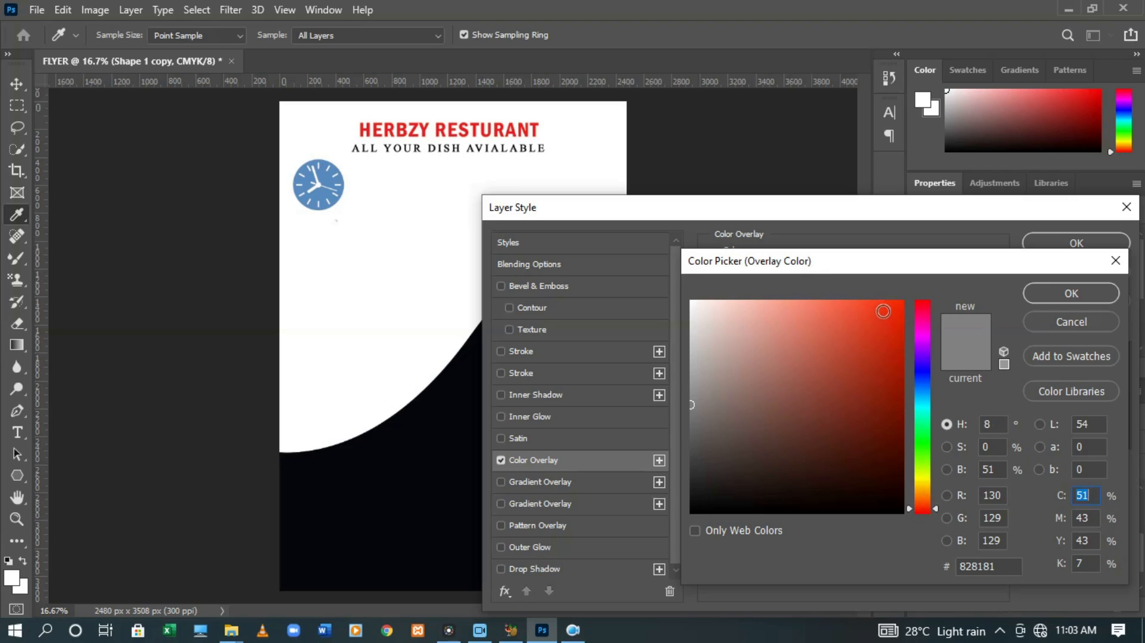
click(883, 311)
click(1055, 294)
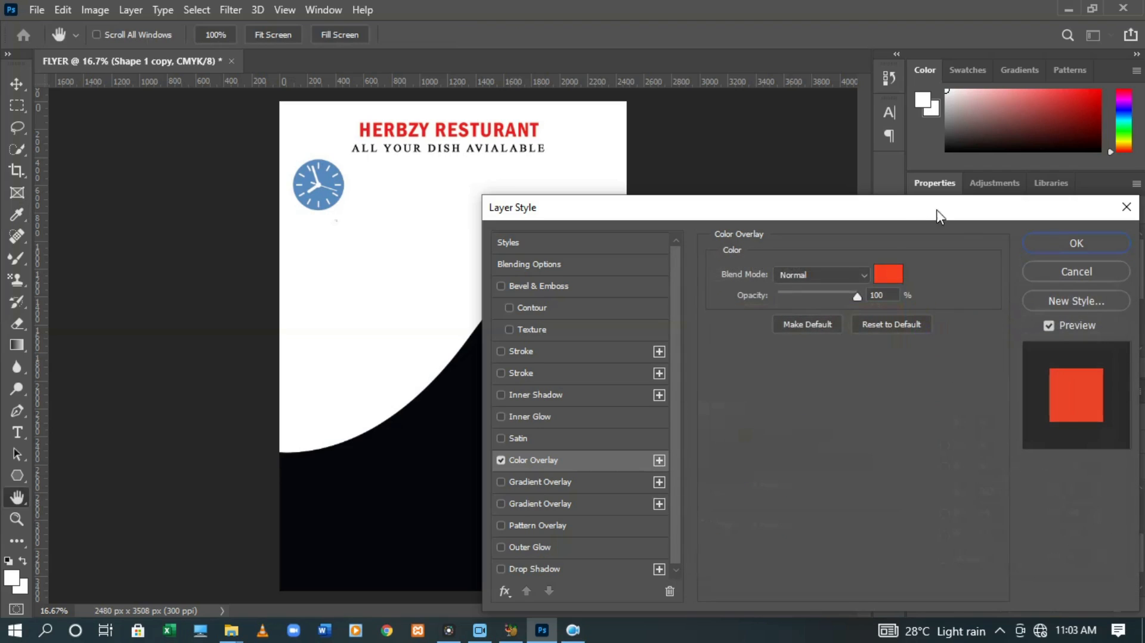
click(1036, 243)
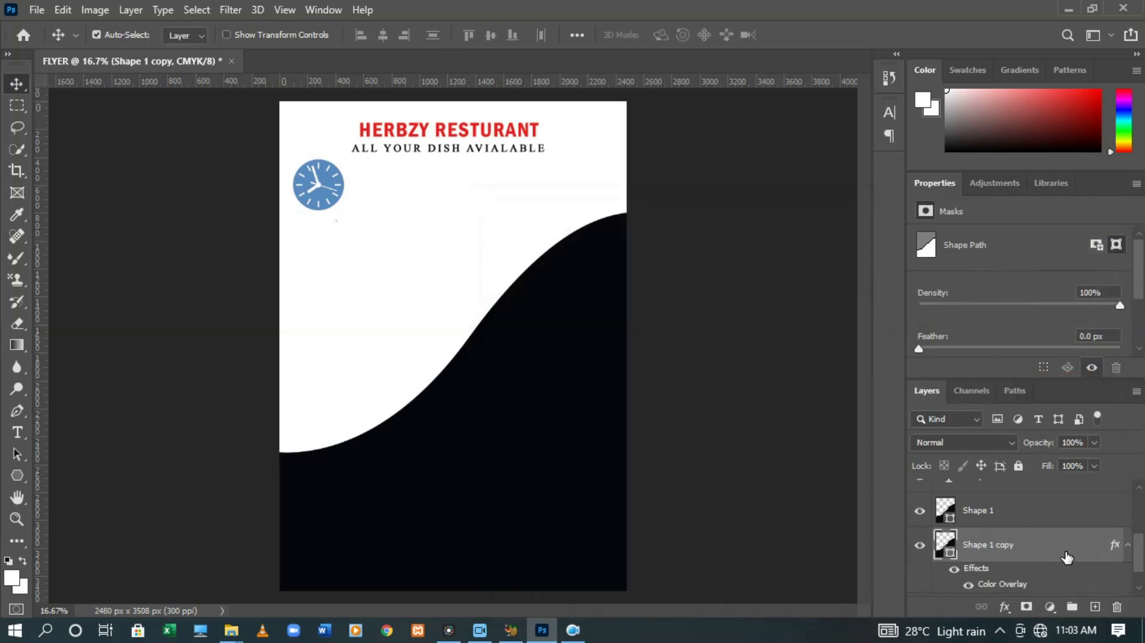
Move the red-orange Shape 1 copy up to Y 2138 px, exposing a thin band along the black curve, and apply the transform
key(ctrl+t)
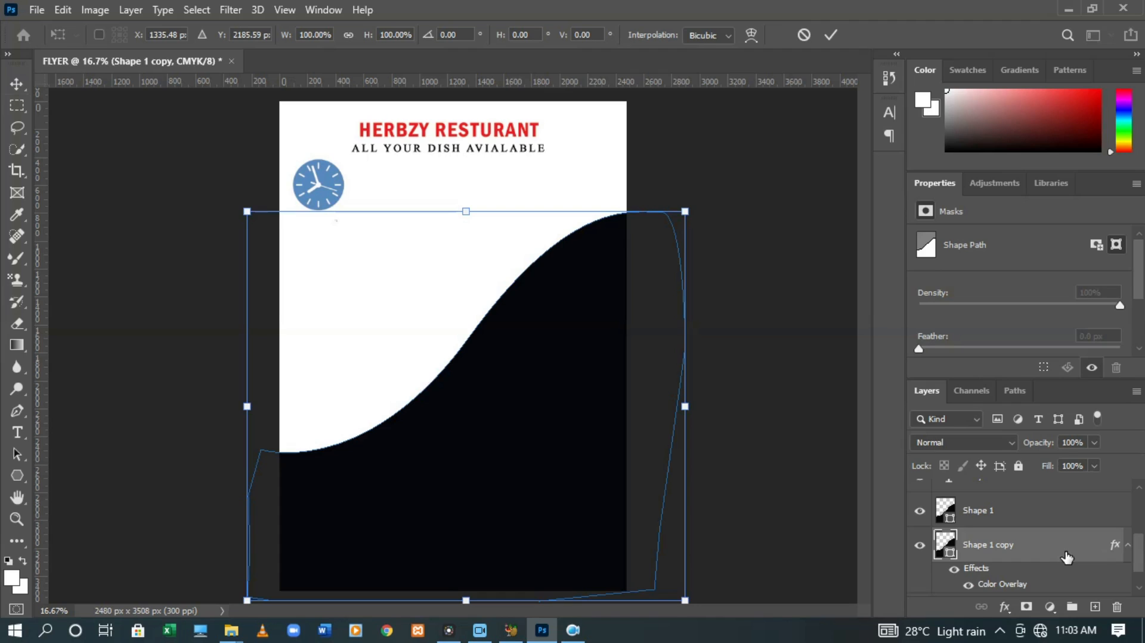
key(Up)
key(Up)
key(Up)
key(Up)
key(Up)
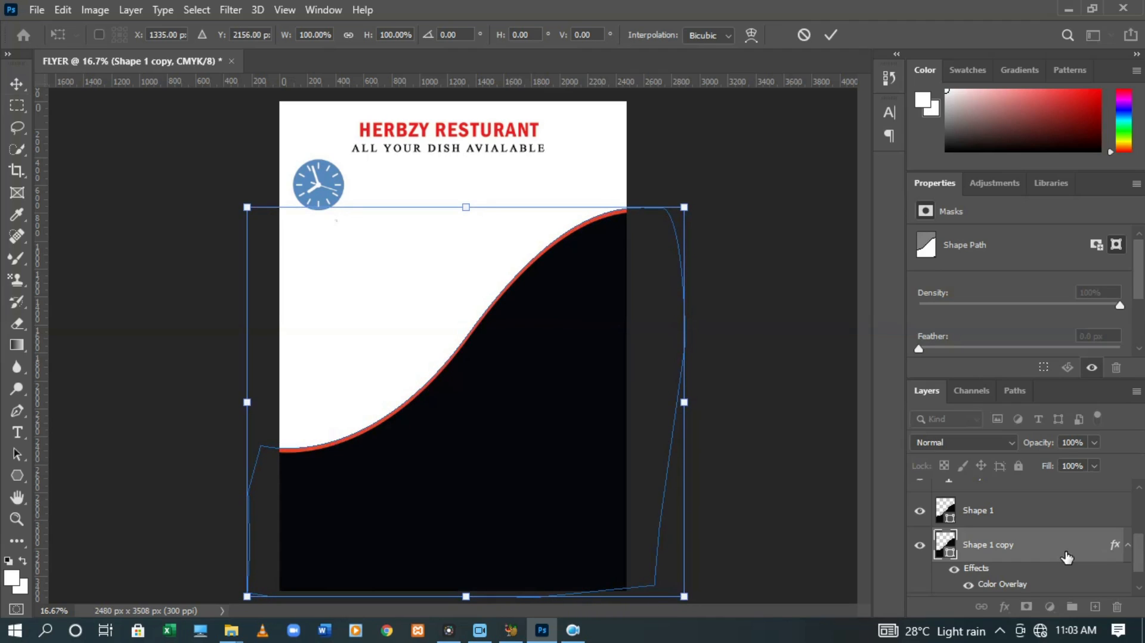
key(Up)
key(Up)
key(Up)
key(Up)
key(Up)
key(Up)
key(Up)
key(Up)
key(Up)
key(Up)
key(Up)
key(Up)
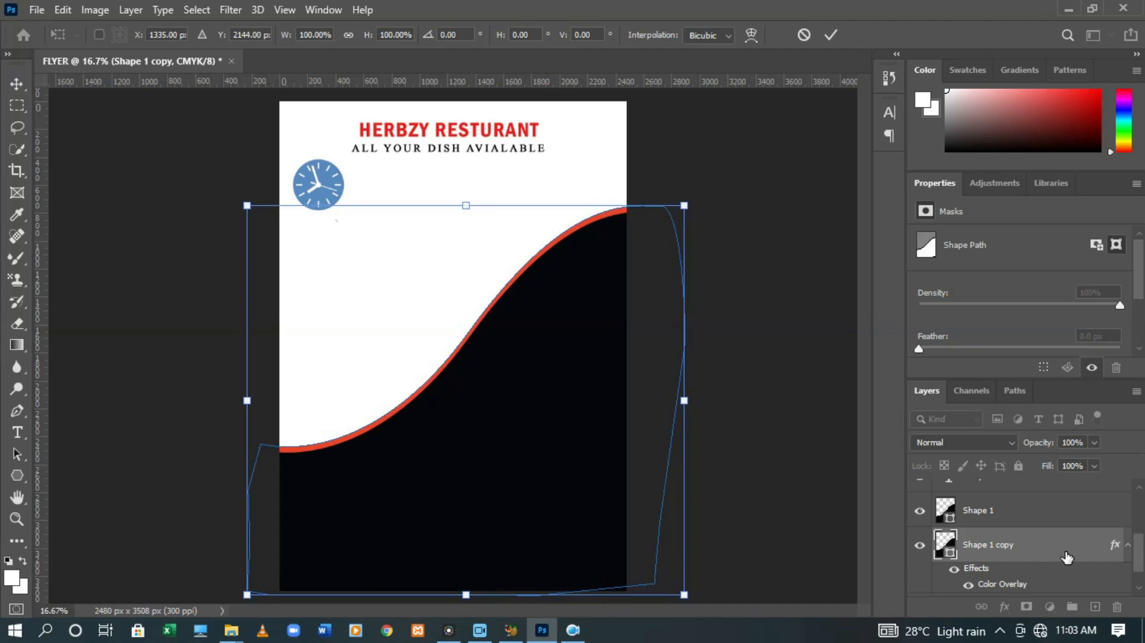
key(Up)
key(Up)
key(Up)
key(Up)
key(Up)
key(Up)
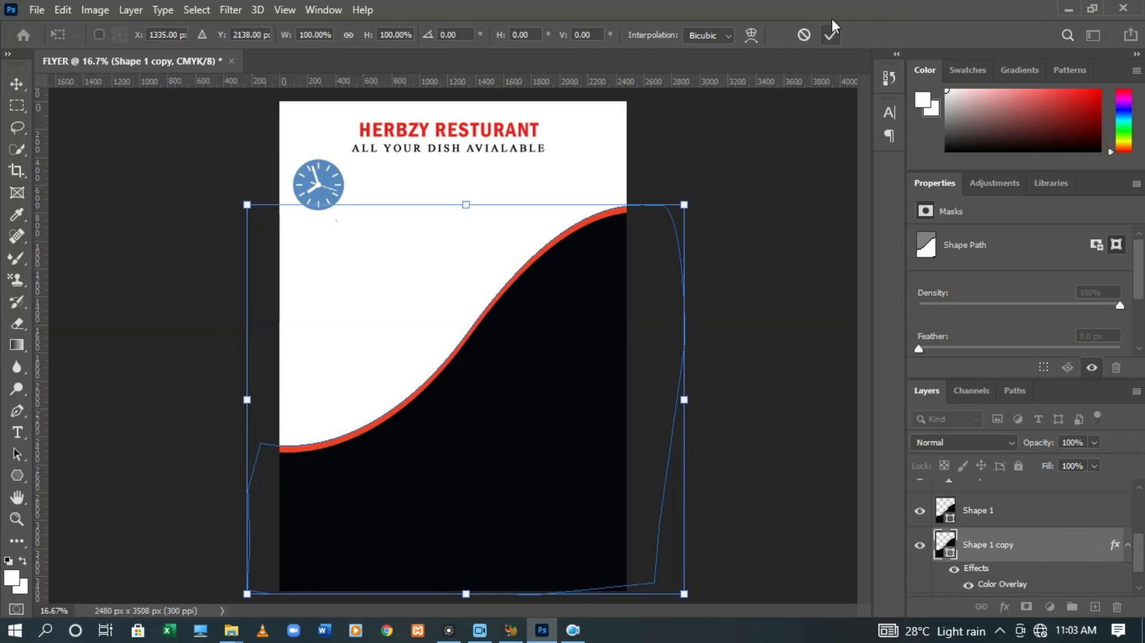
click(829, 35)
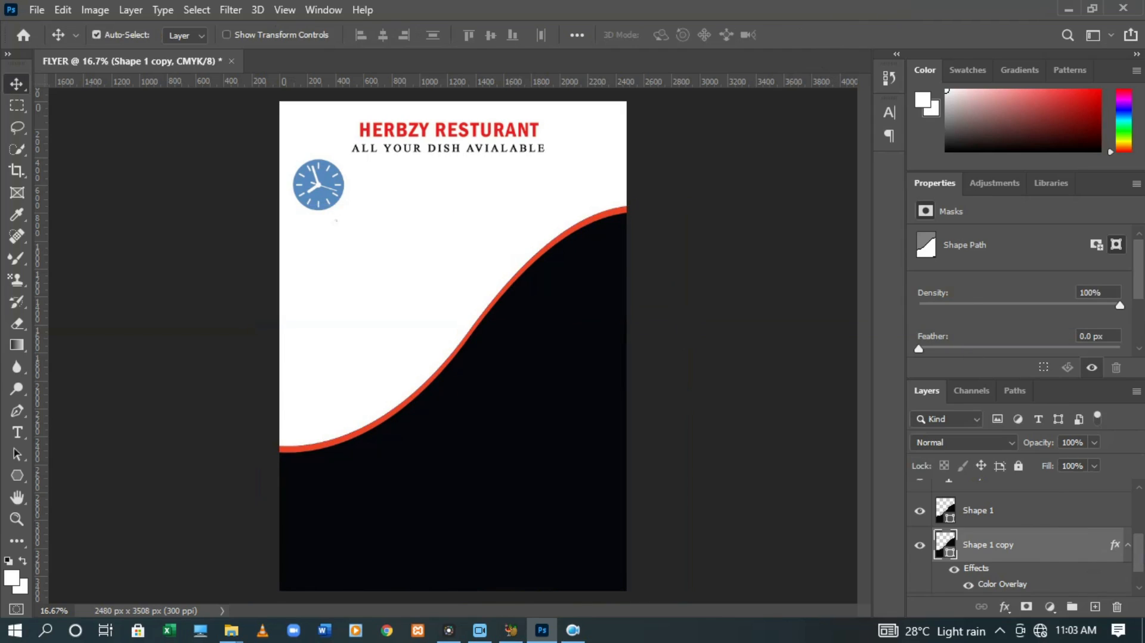
Duplicate the red-orange Shape 1 copy layer directly beneath itself and set the duplicate's Color Overlay to white, FFFFFF
scroll(1141, 560, down, 1)
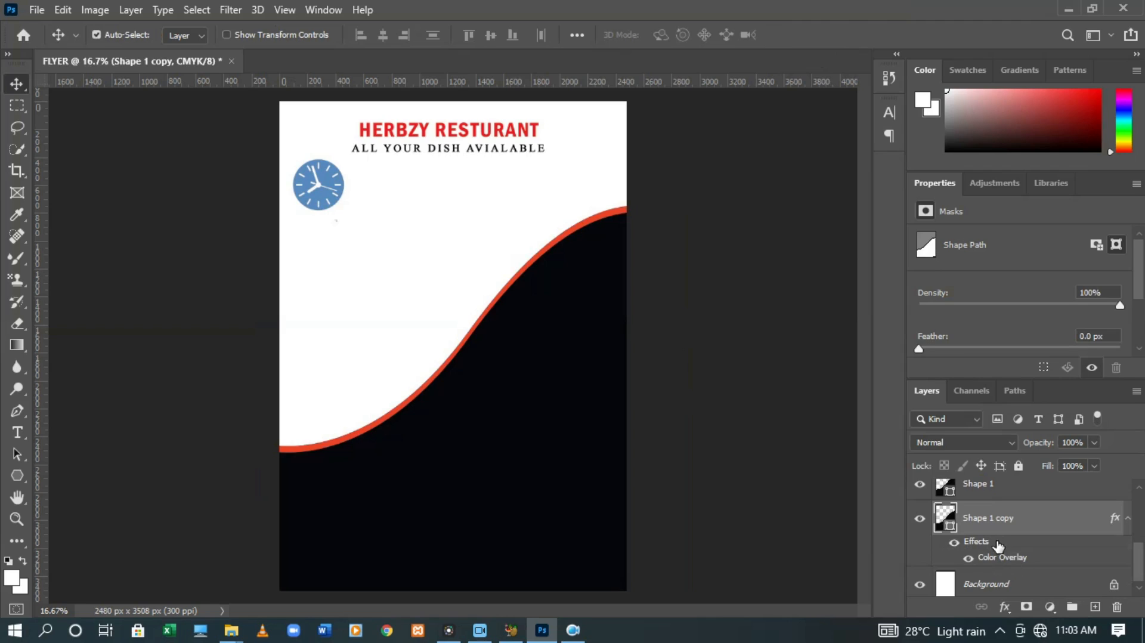
drag(1007, 518, 1017, 553)
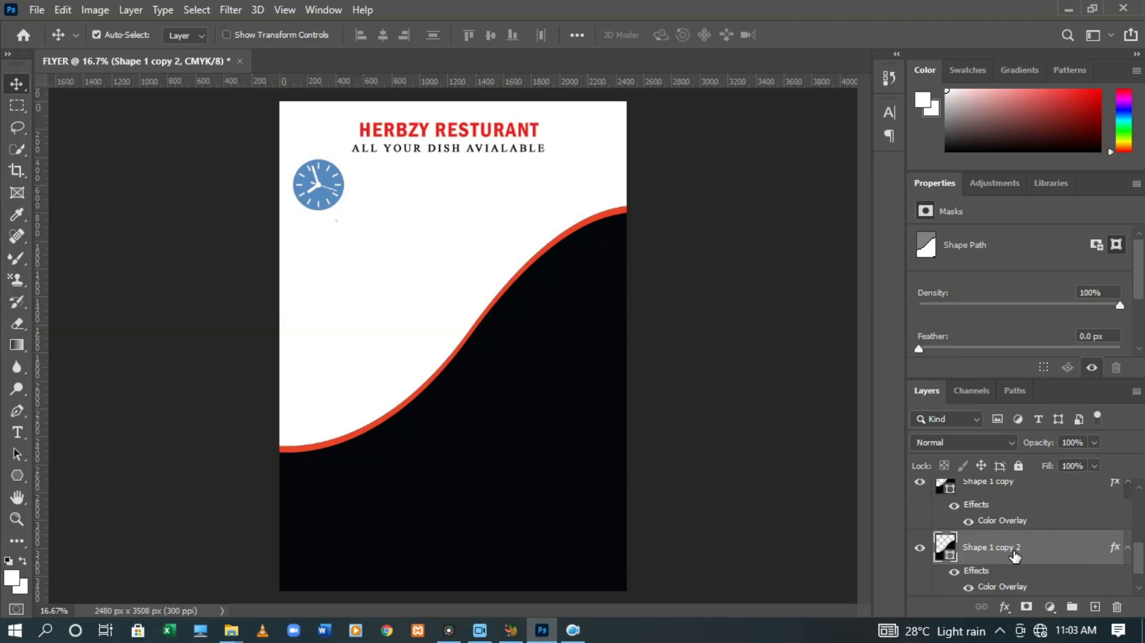
right_click(1014, 555)
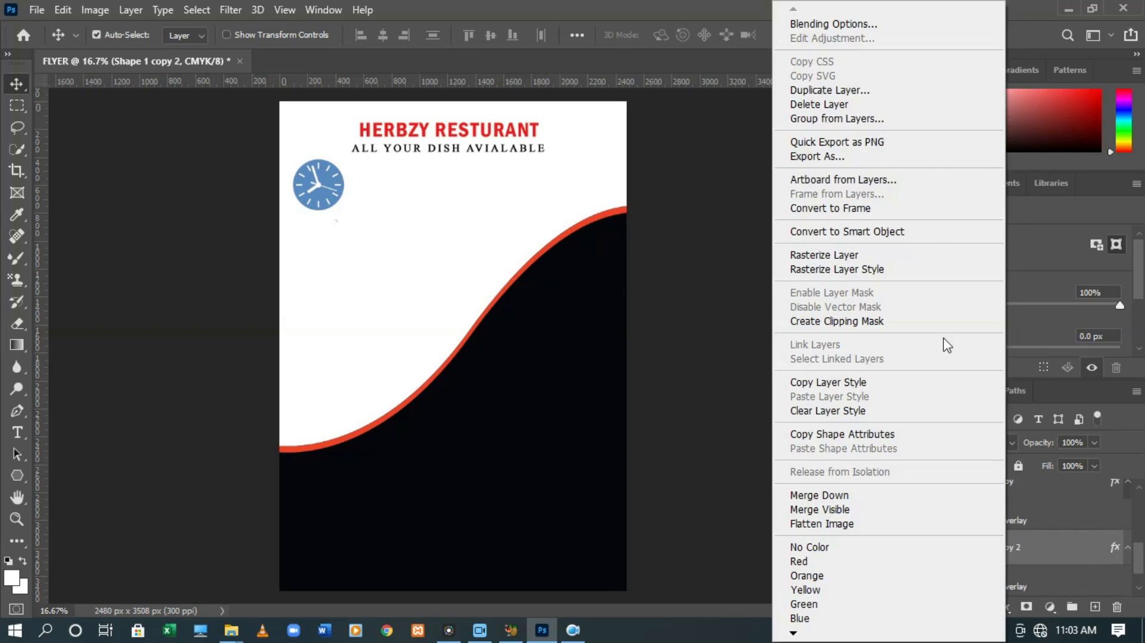
click(846, 25)
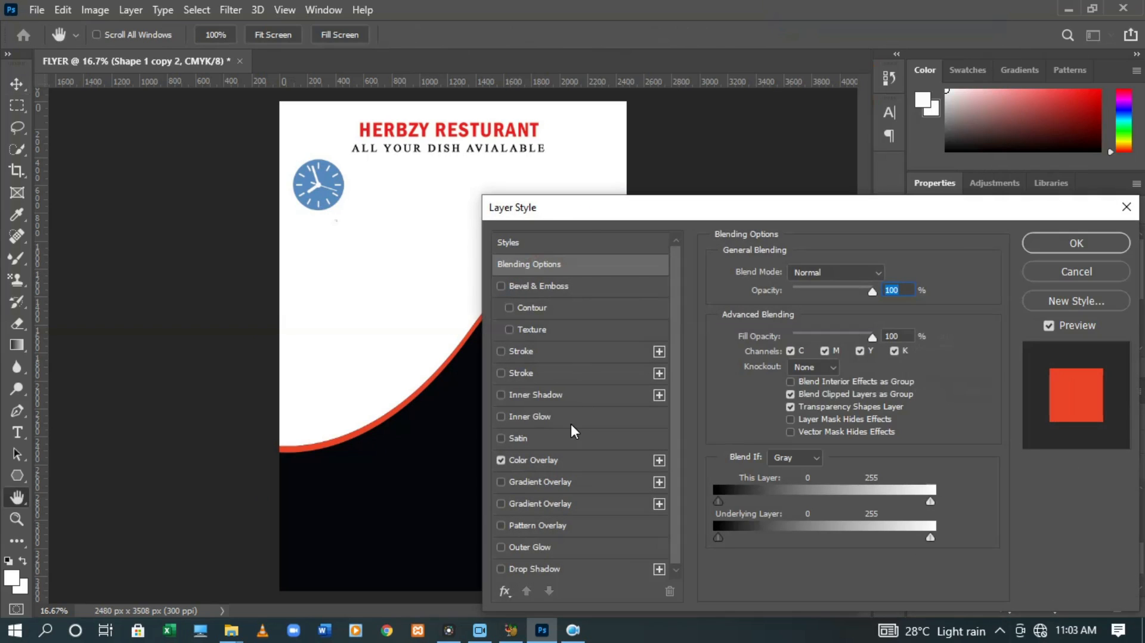
click(559, 457)
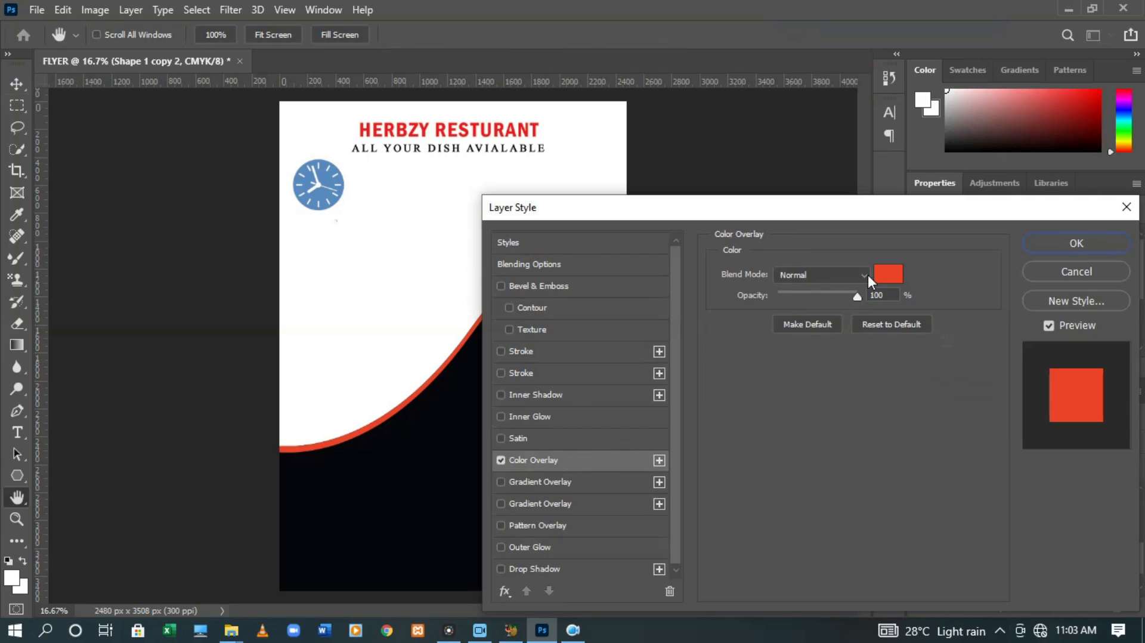
click(884, 278)
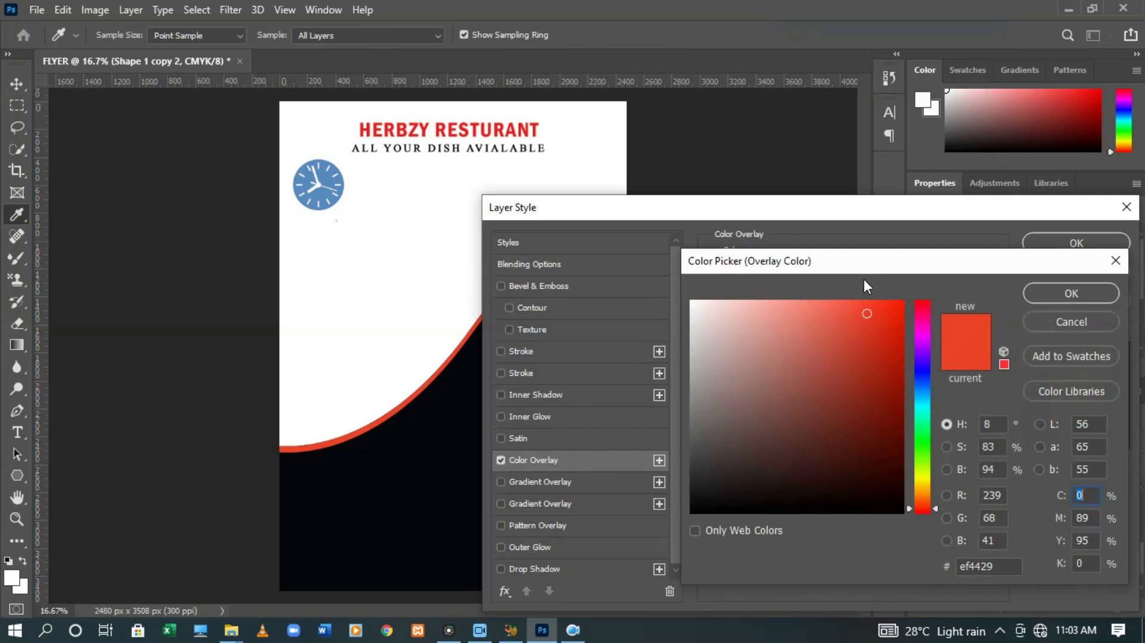
click(693, 303)
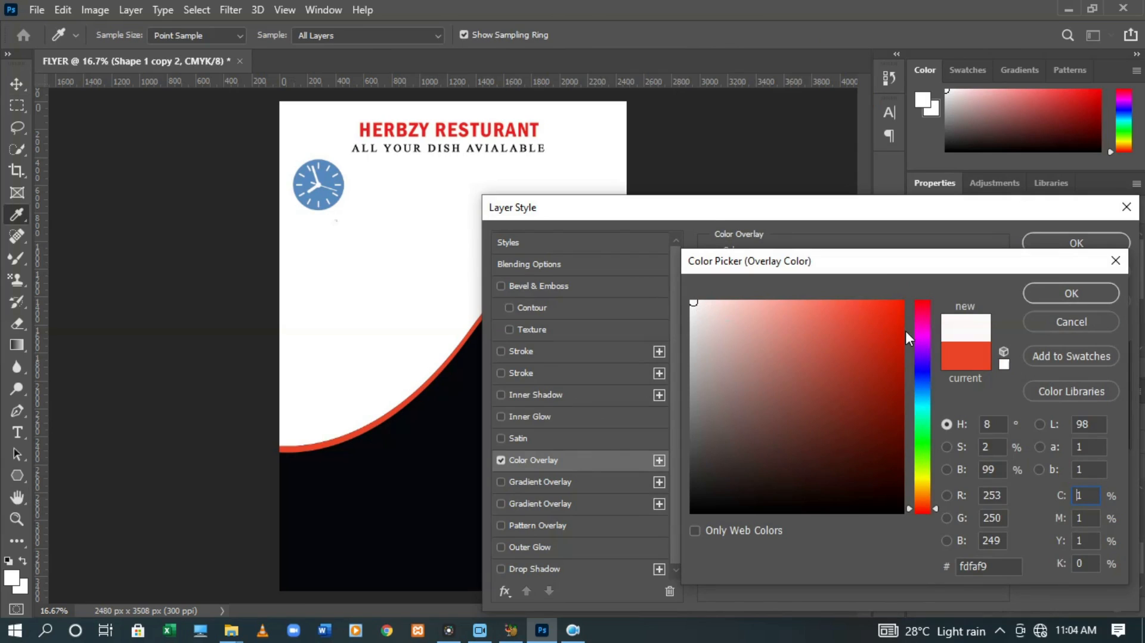
drag(1004, 568, 978, 578)
key(BackSpace)
key(BackSpace)
key(BackSpace)
key(BackSpace)
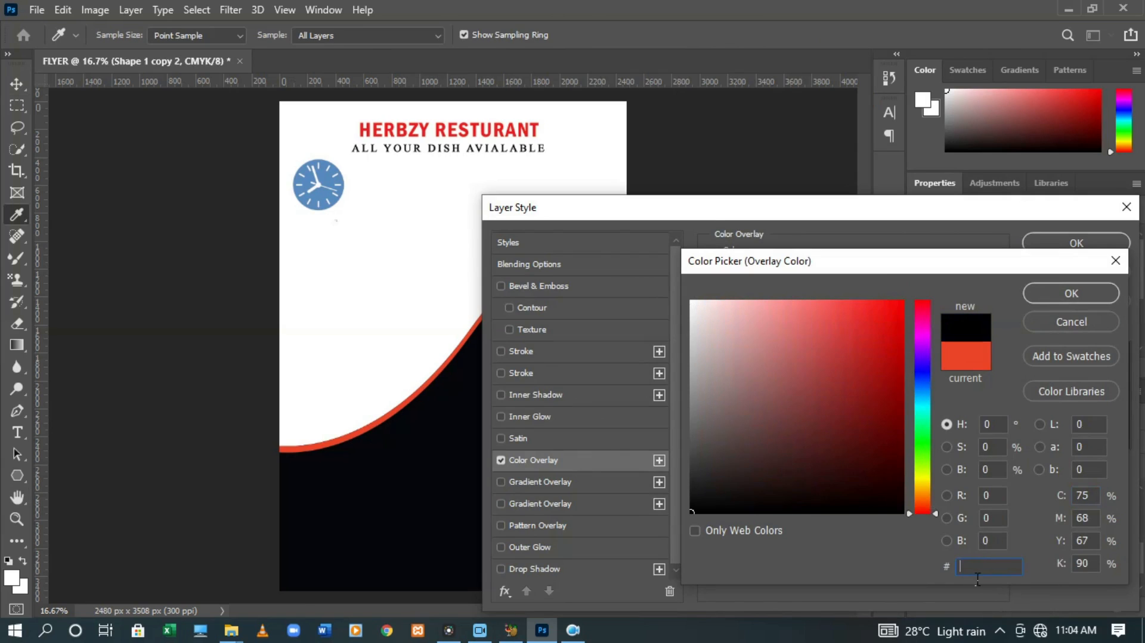
text(FFFF)
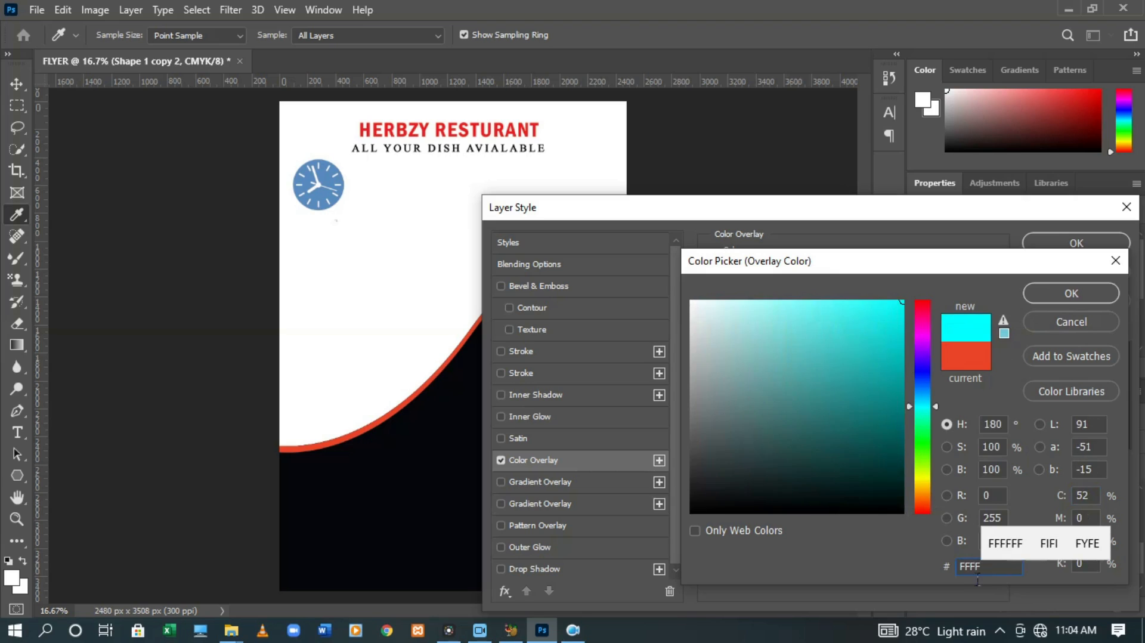
text(FF)
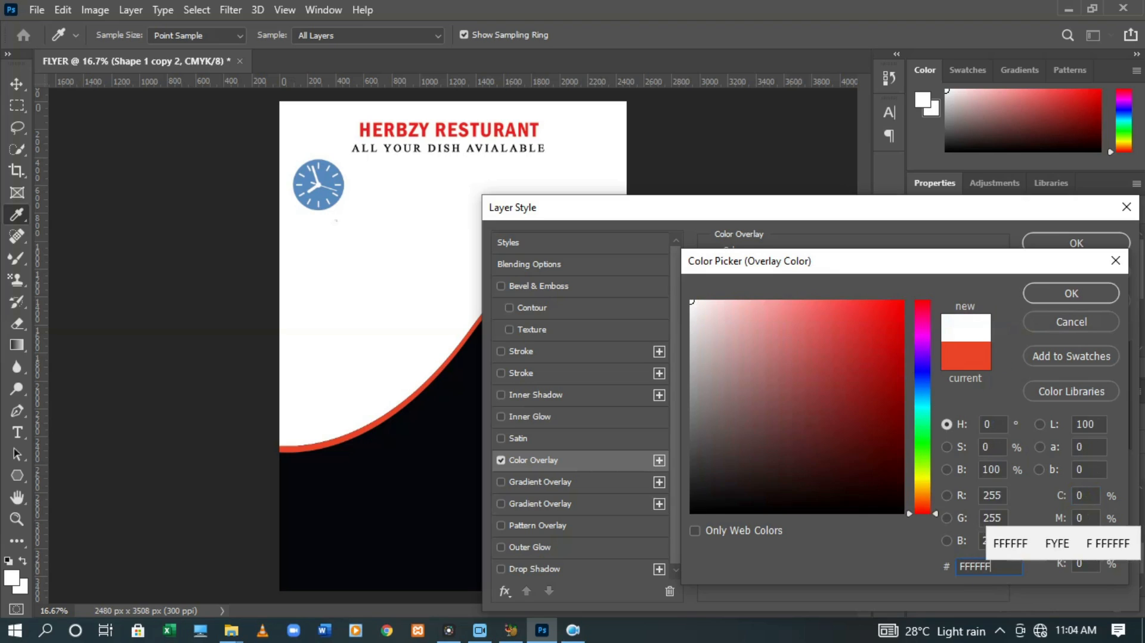
click(1070, 292)
click(1065, 242)
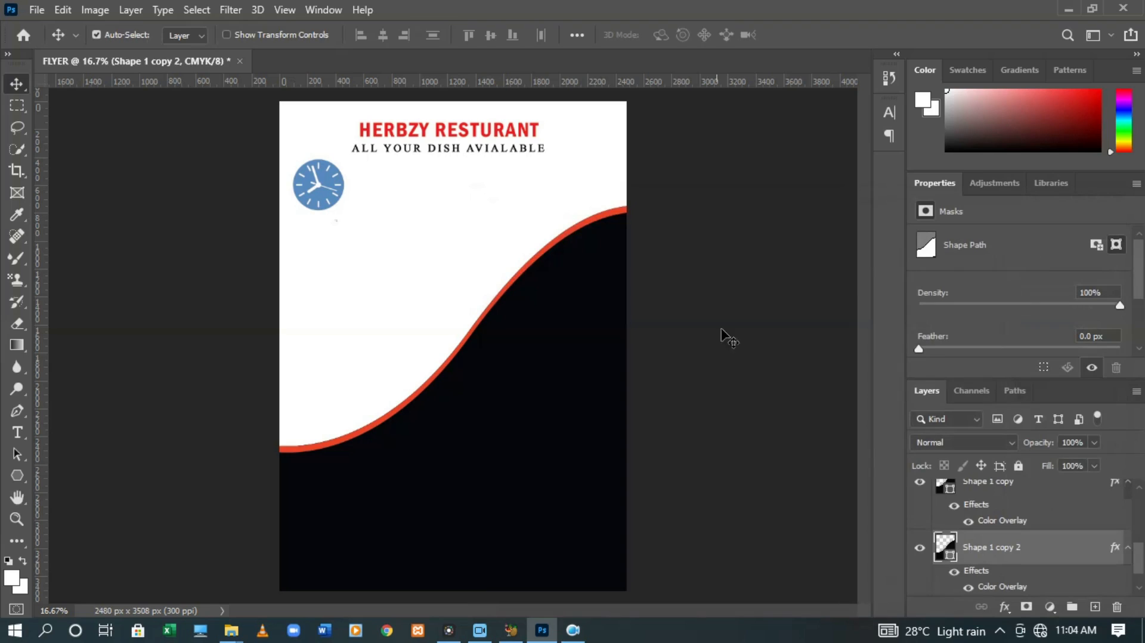
Move the white Shape 1 copy 2 straight up to Y 2102 px with a free transform
key(ctrl+t)
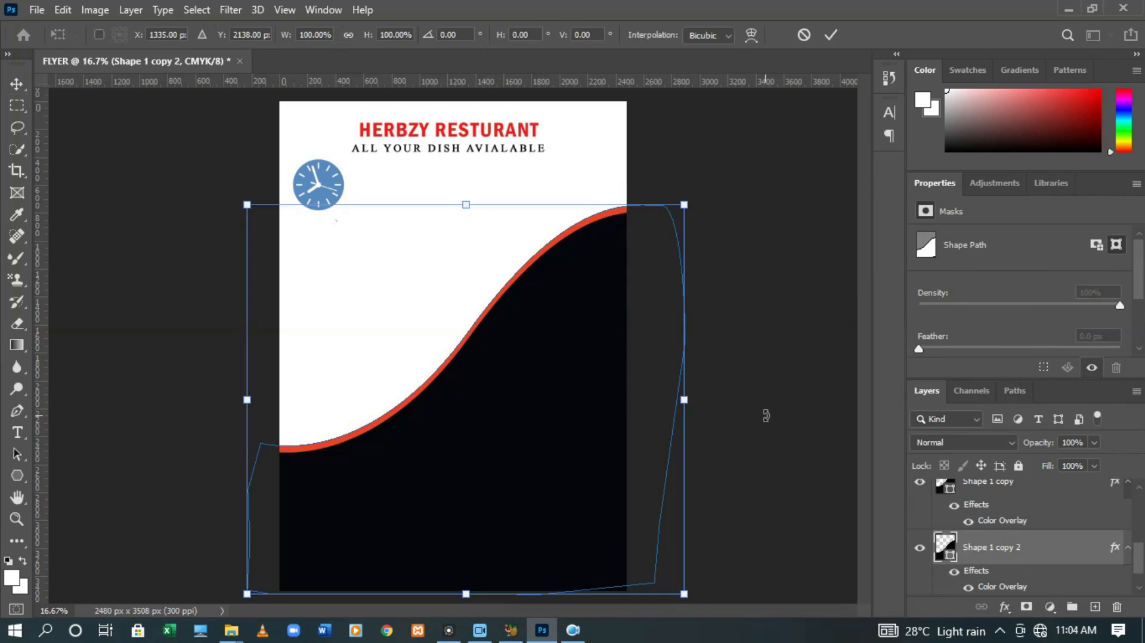
key(Up)
key(Up)
key(Up)
key(Up)
key(Up)
key(Up)
key(Up)
key(Up)
key(Up)
key(Up)
key(Up)
key(Up)
key(Up)
key(Up)
key(Up)
key(Up)
key(Up)
key(Up)
key(Up)
key(Up)
key(Up)
key(Up)
key(Up)
key(Up)
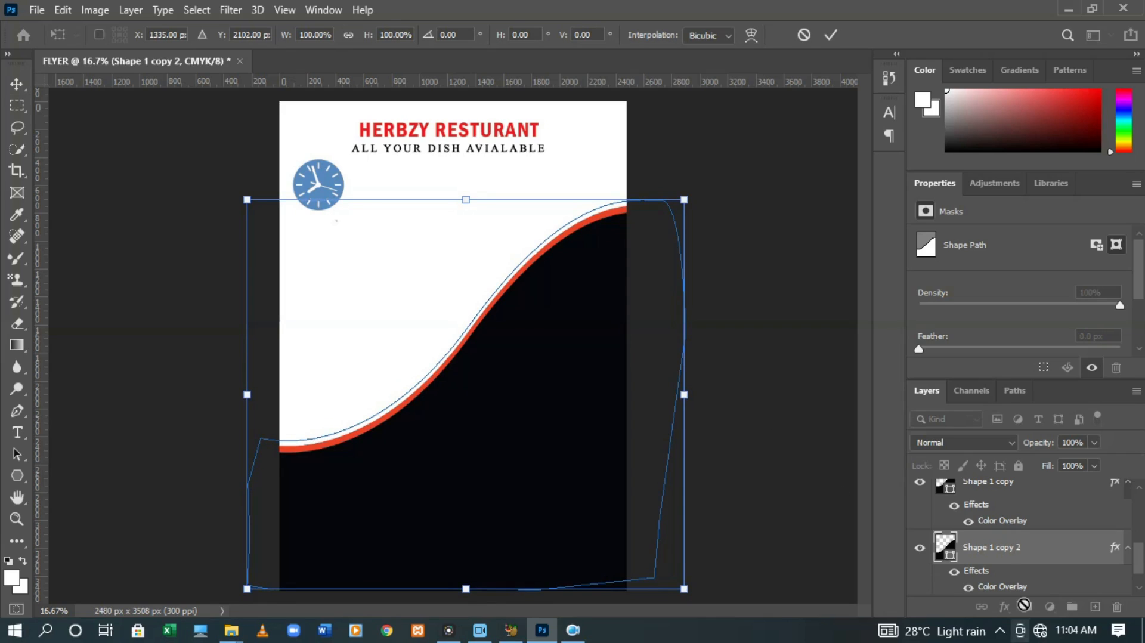
Restack the white Shape 1 copy 2 directly beneath Shape 1 and nudge it down to expose a thin red line above its white stripe
mouse_move(996, 552)
mouse_down()
mouse_move(1004, 478)
mouse_move(1010, 555)
mouse_move(1009, 530)
mouse_up()
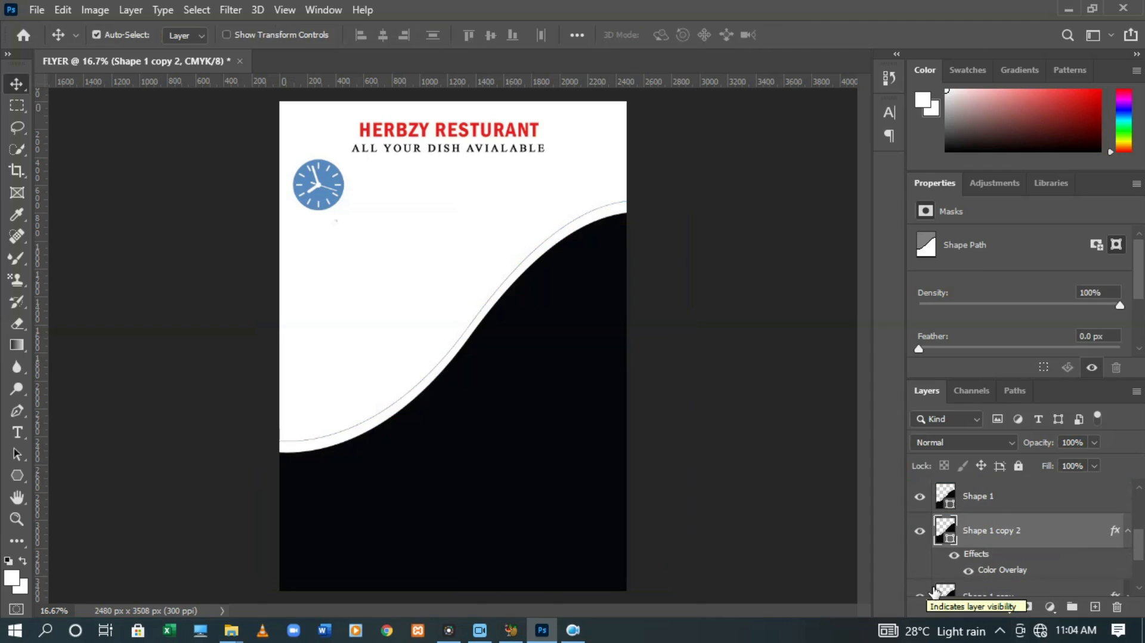
key(shift+Down)
key(shift+Down)
key(shift+Down)
key(shift+Down)
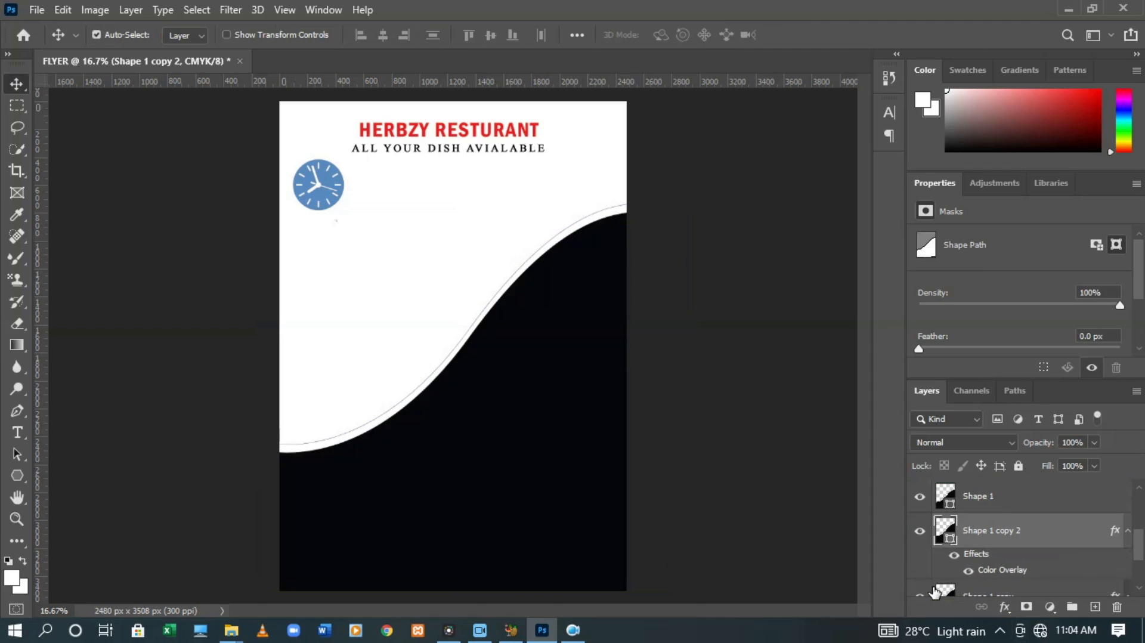
key(shift+Down)
key(shift+Down)
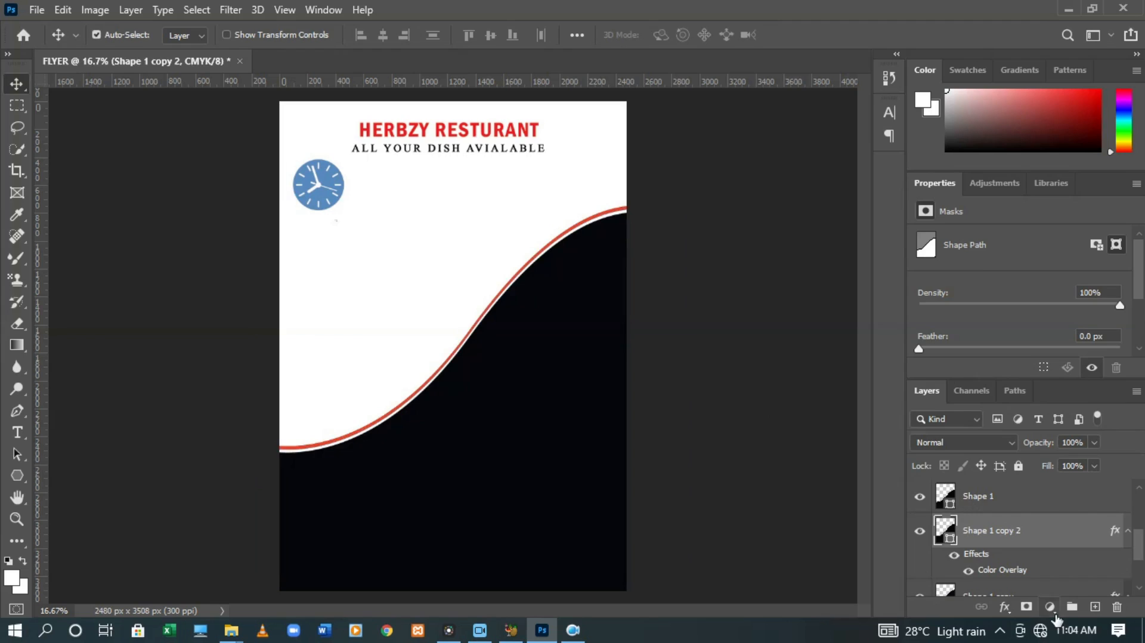
Rotate the red-orange Shape 1 copy by -1.56° and reposition it at X 1341 px, Y 2120 px, so its band widens toward the upper end
scroll(1140, 589, down, 1)
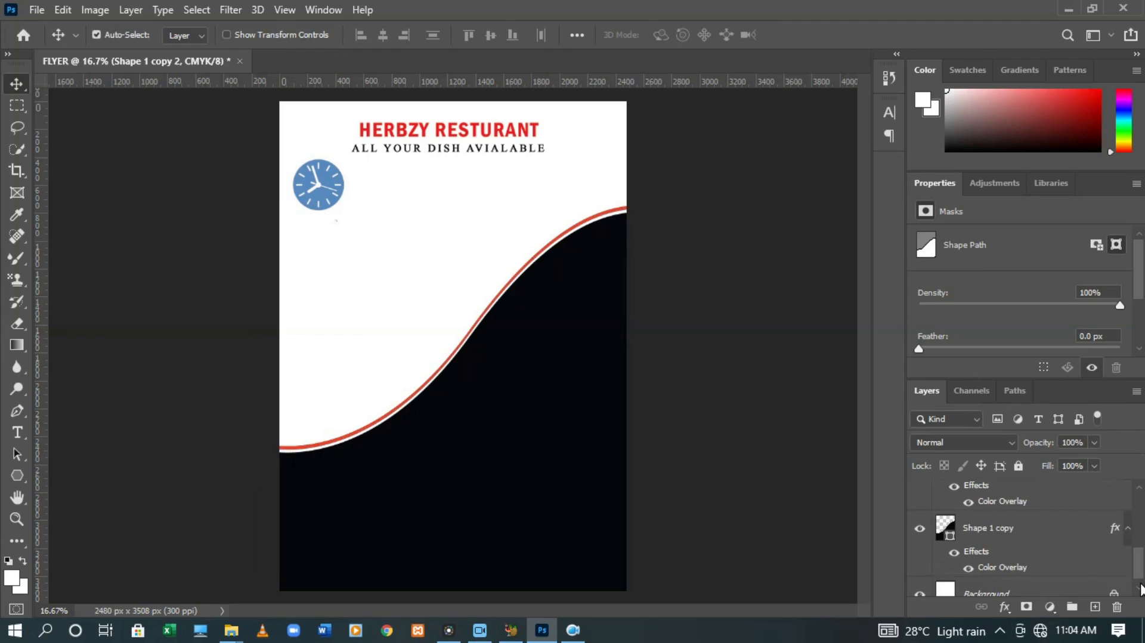
click(1017, 537)
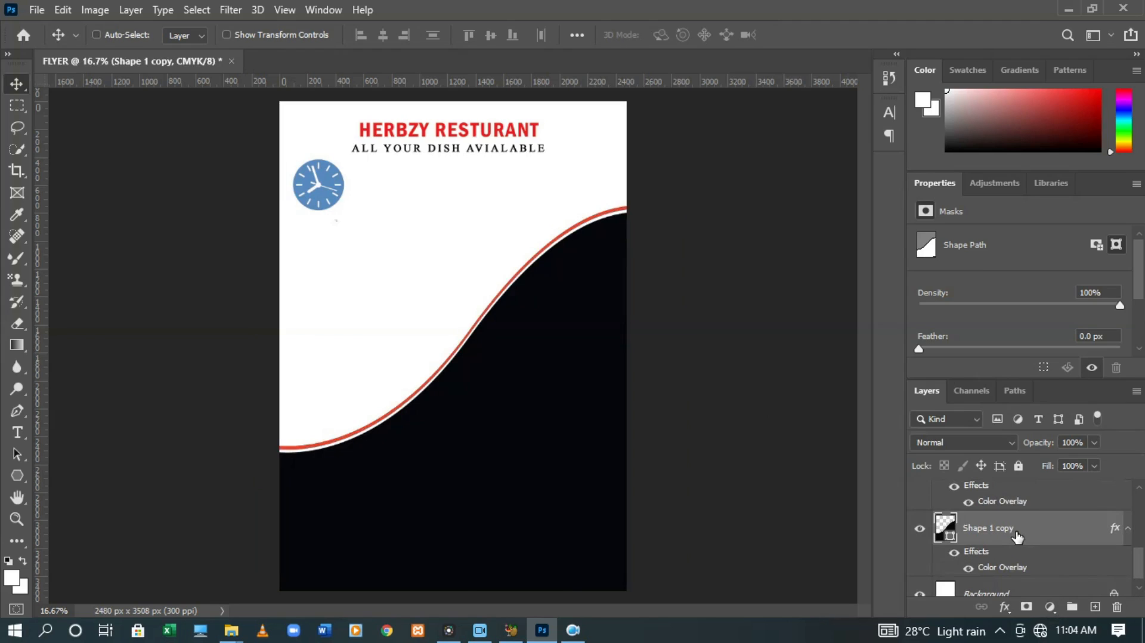
key(ctrl+t)
key(Up)
key(Up)
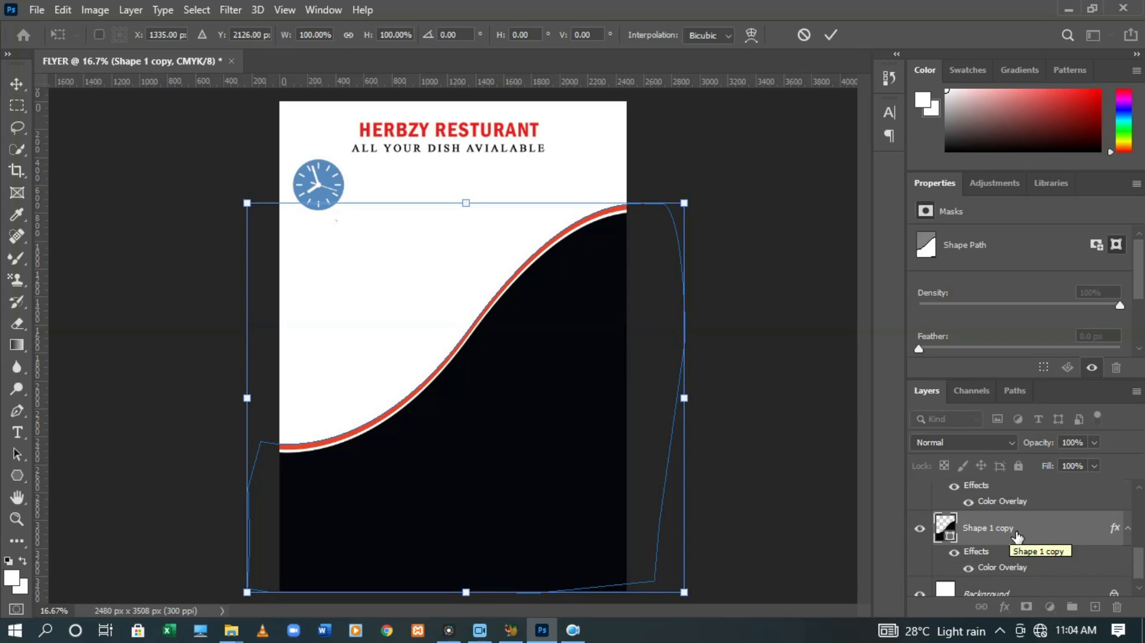
drag(700, 194, 704, 183)
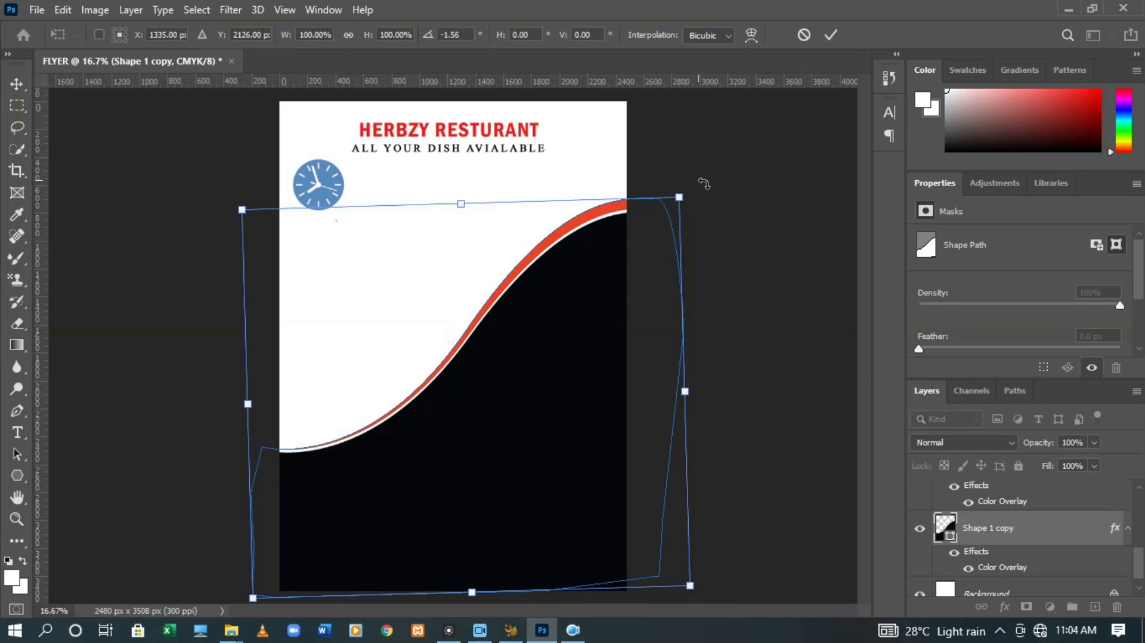
key(Right)
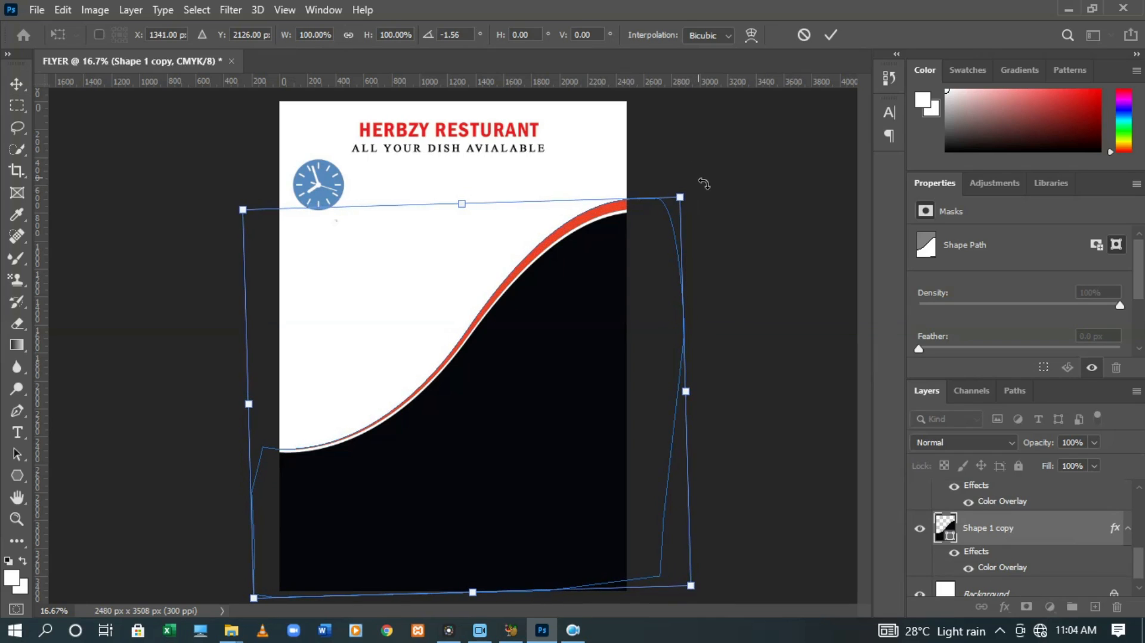
key(Down)
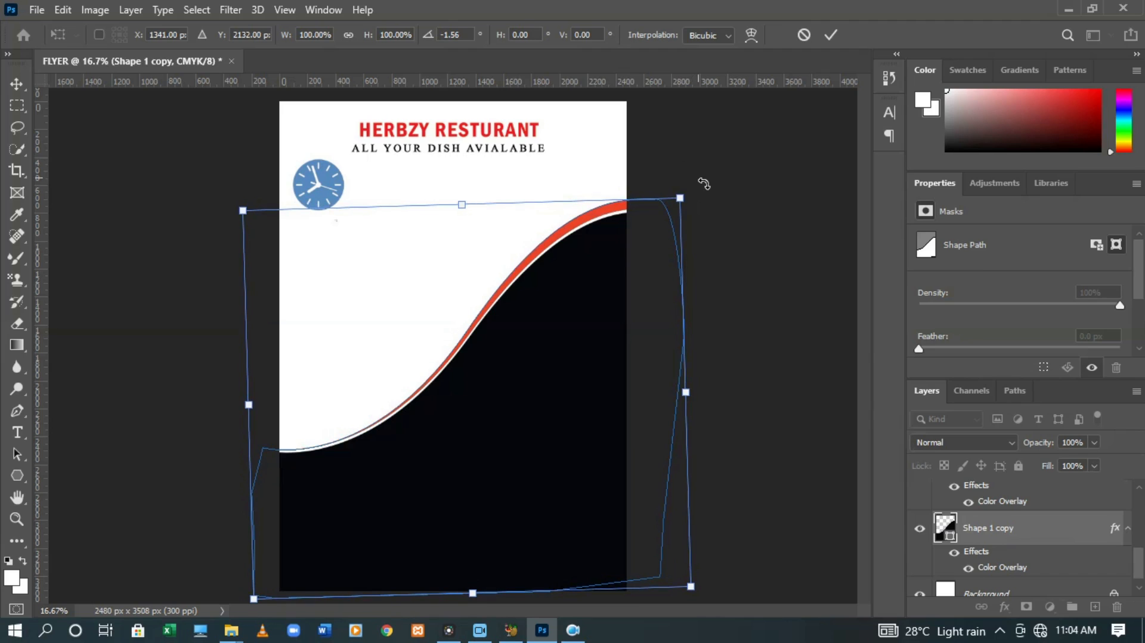
key(Up)
key(Up)
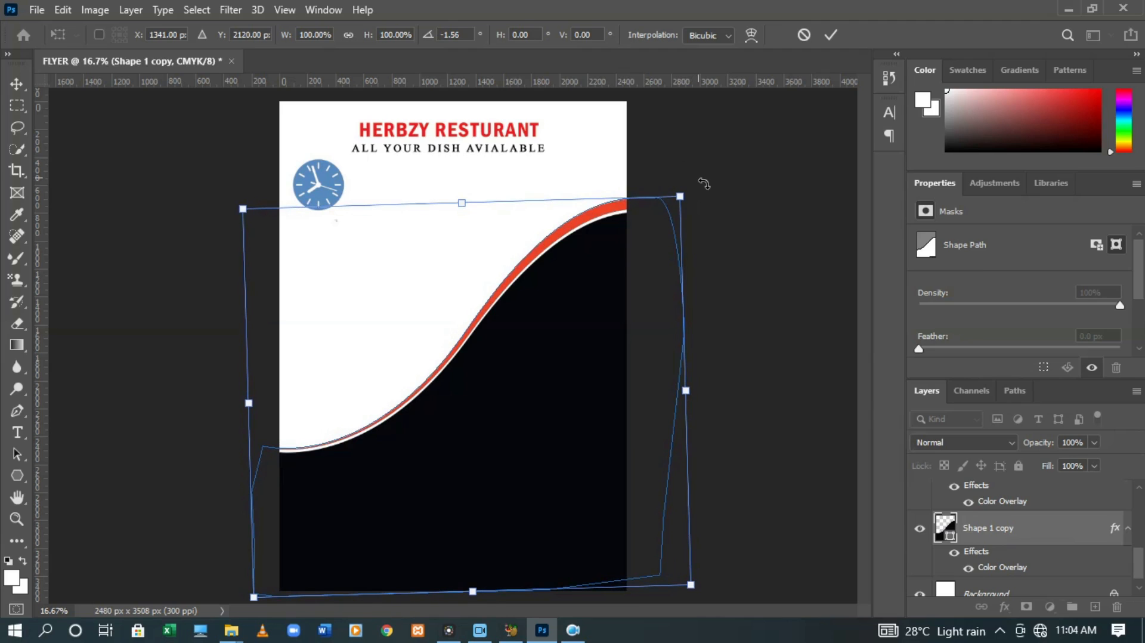
click(832, 34)
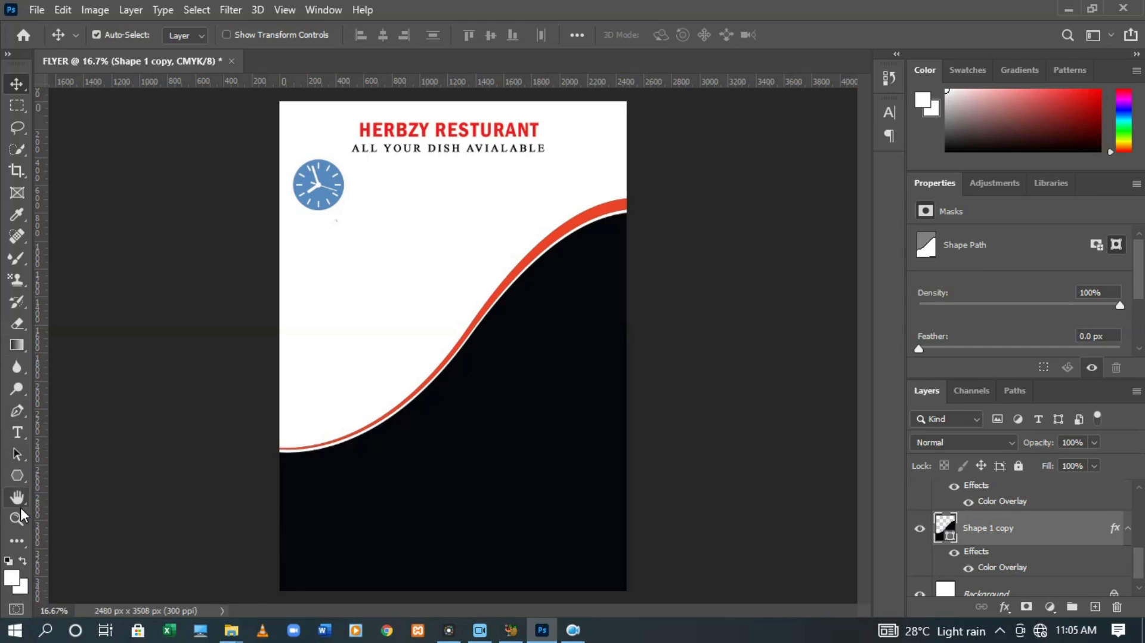
click(16, 475)
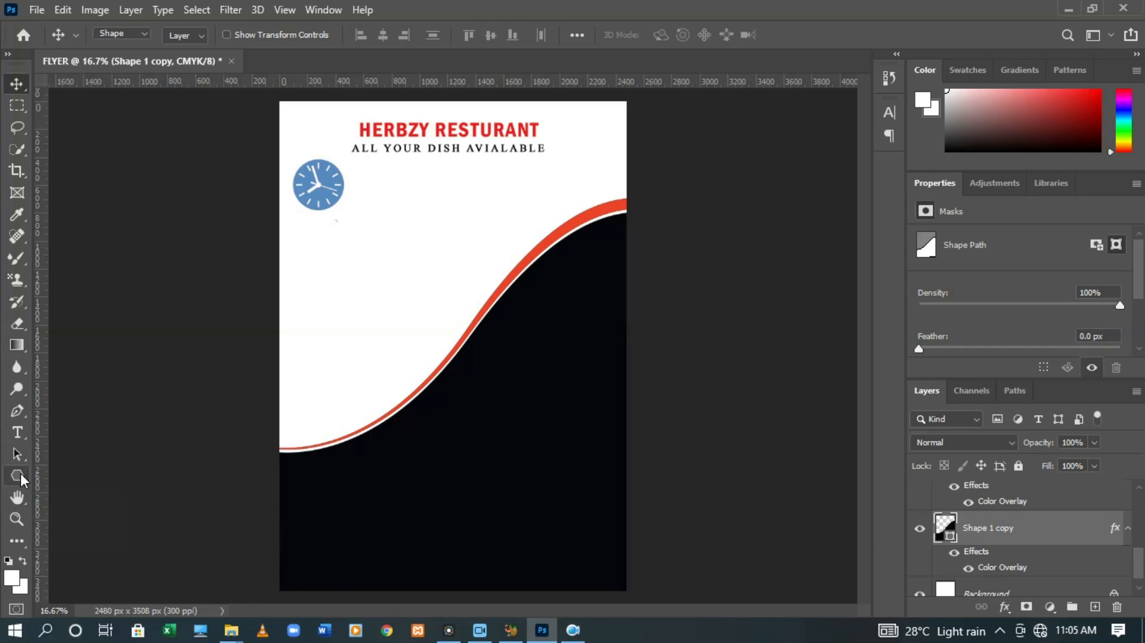
click(84, 507)
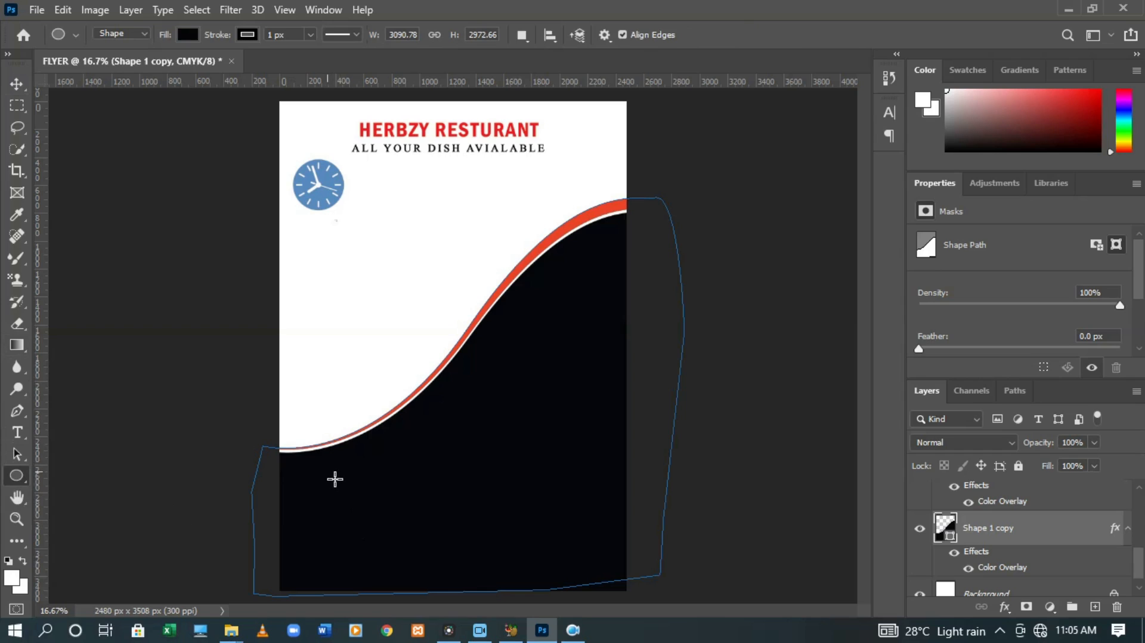
drag(334, 479, 420, 577)
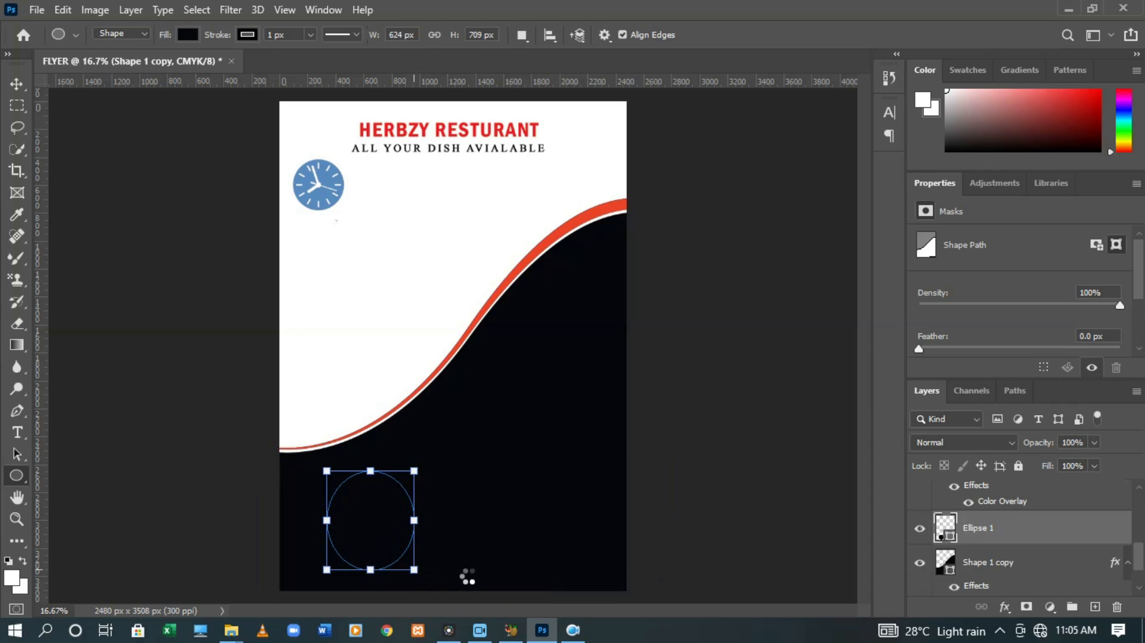
key(ctrl+z)
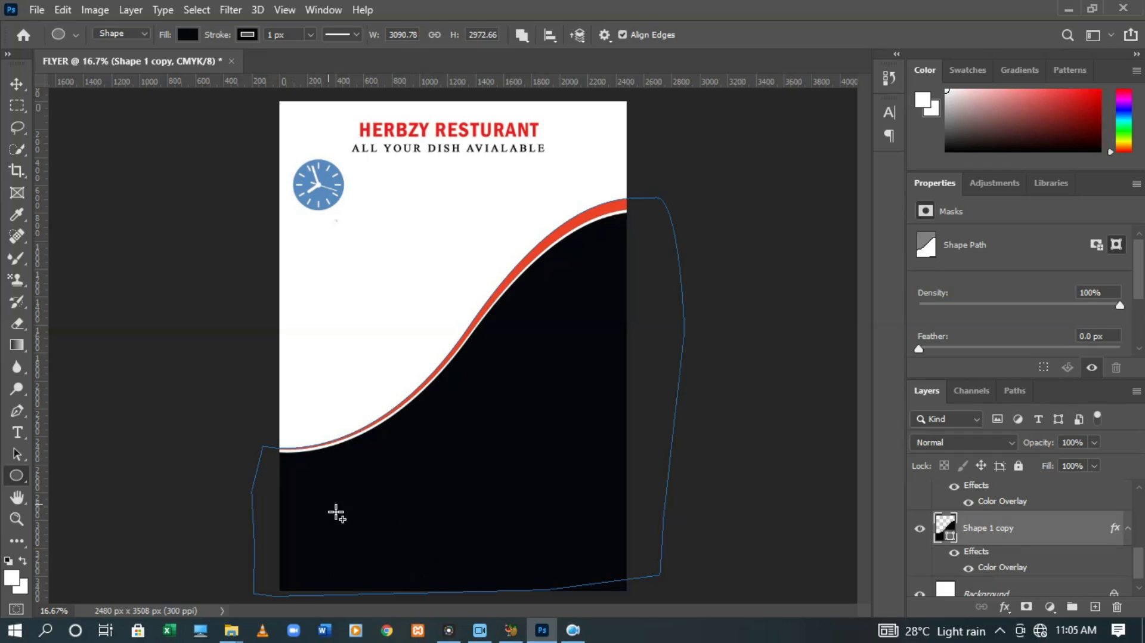
drag(336, 512, 419, 540)
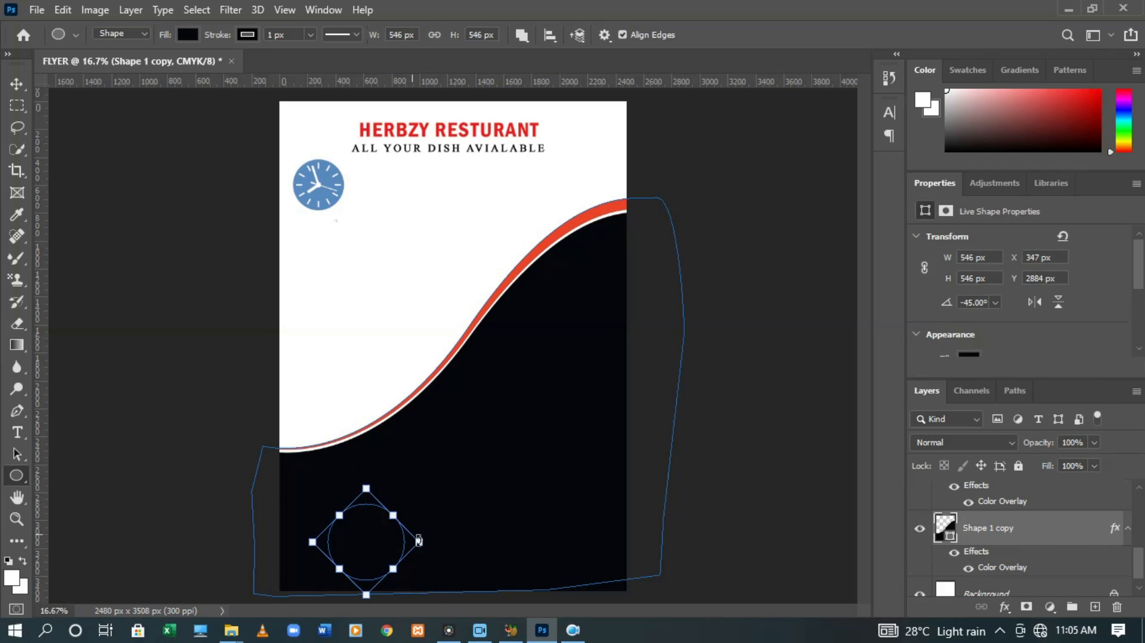
key(ctrl+z)
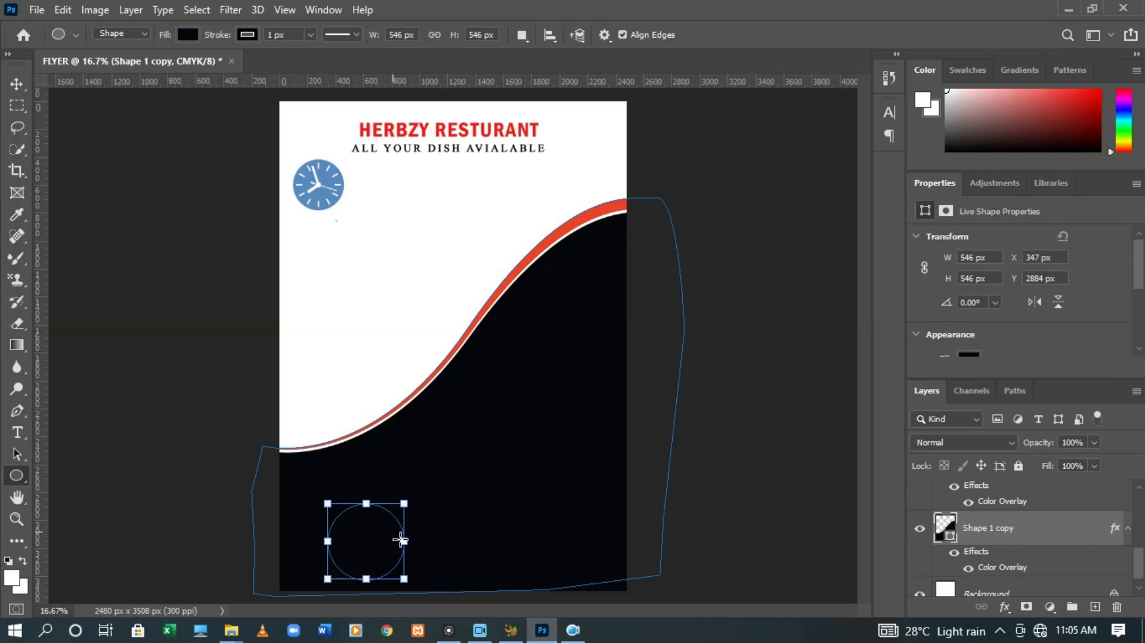
key(ctrl+z)
drag(358, 480, 470, 559)
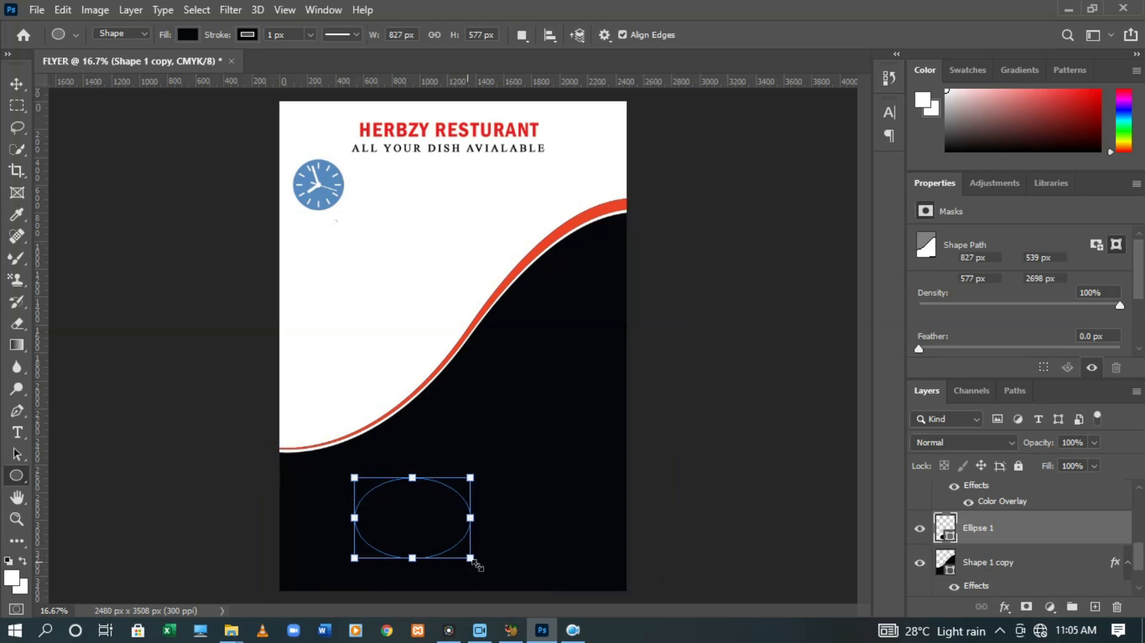
key(ctrl+z)
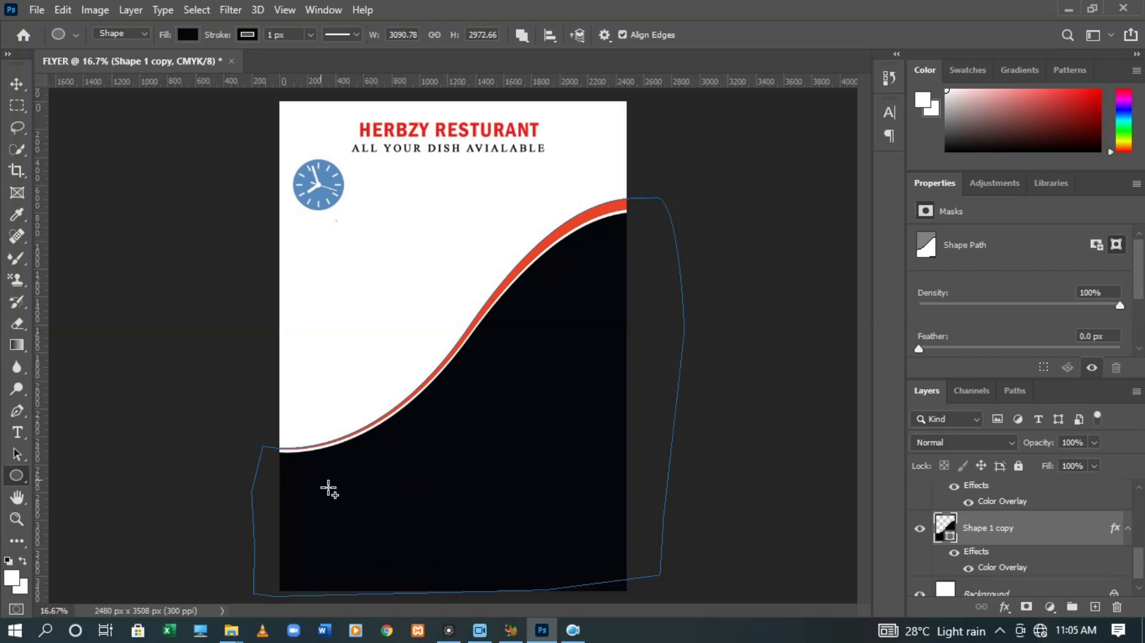
Draw a 738 px circle in the lower black area with the Ellipse tool and a second circle about 665 px wide beside it
drag(328, 488, 436, 592)
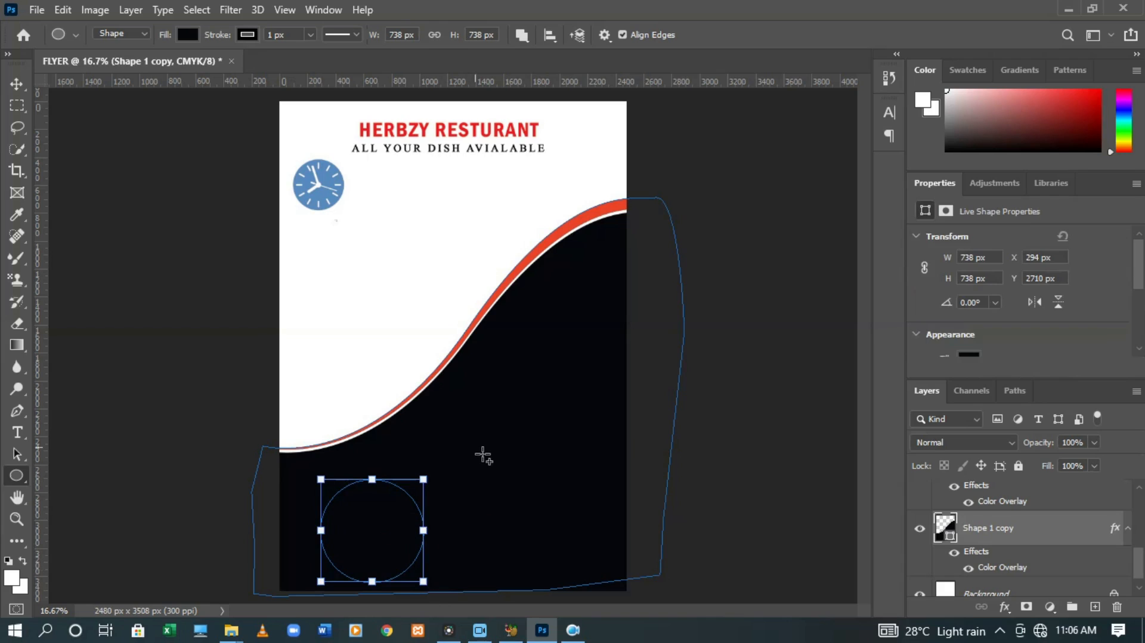
drag(482, 451, 576, 563)
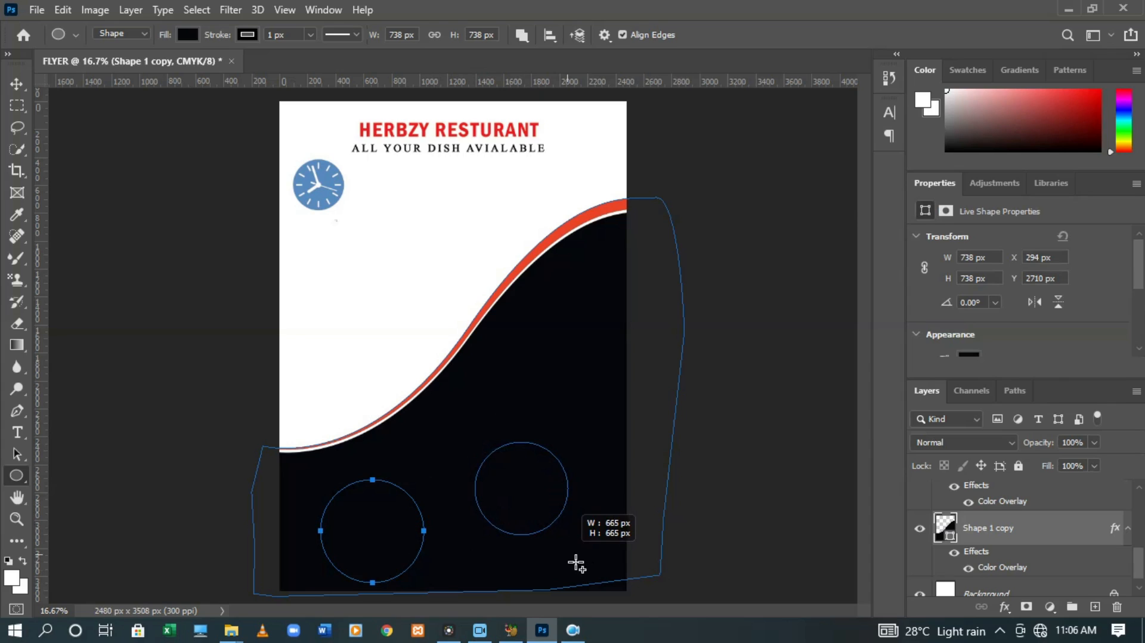
drag(576, 564, 576, 563)
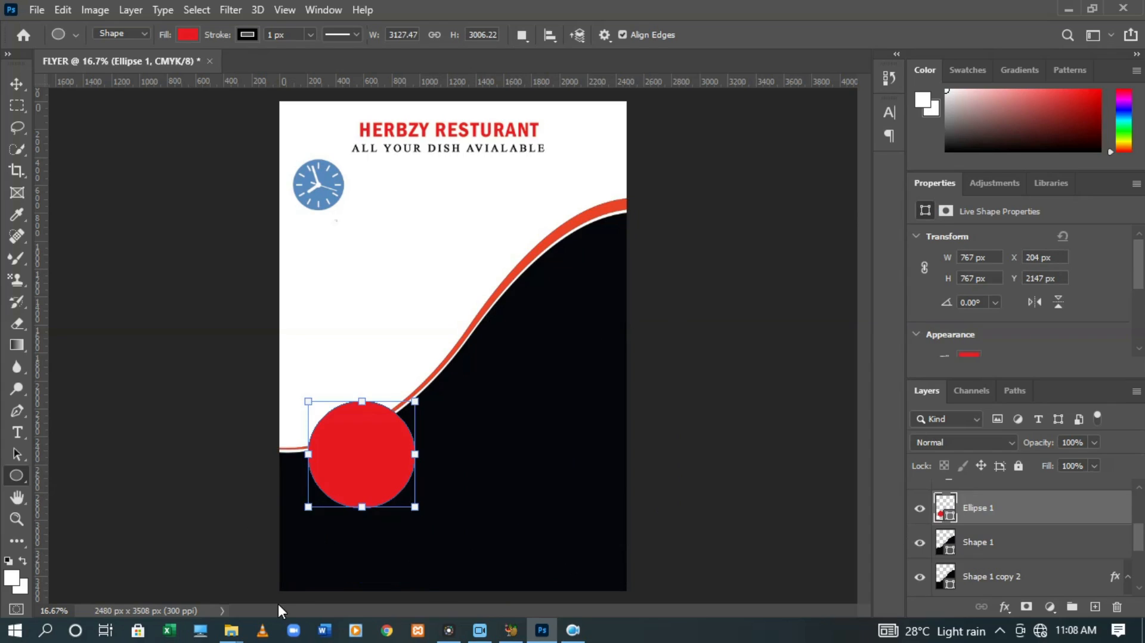
Move the red Ellipse 1 straight down until its top edge is at Y 2441 px and scale it proportionally to 117.98%, about 905 px wide
key(ctrl+t)
key(Down)
key(Down)
key(Down)
key(Down)
key(Down)
key(Down)
key(Down)
key(Down)
key(Down)
key(Down)
key(Down)
key(Down)
key(Down)
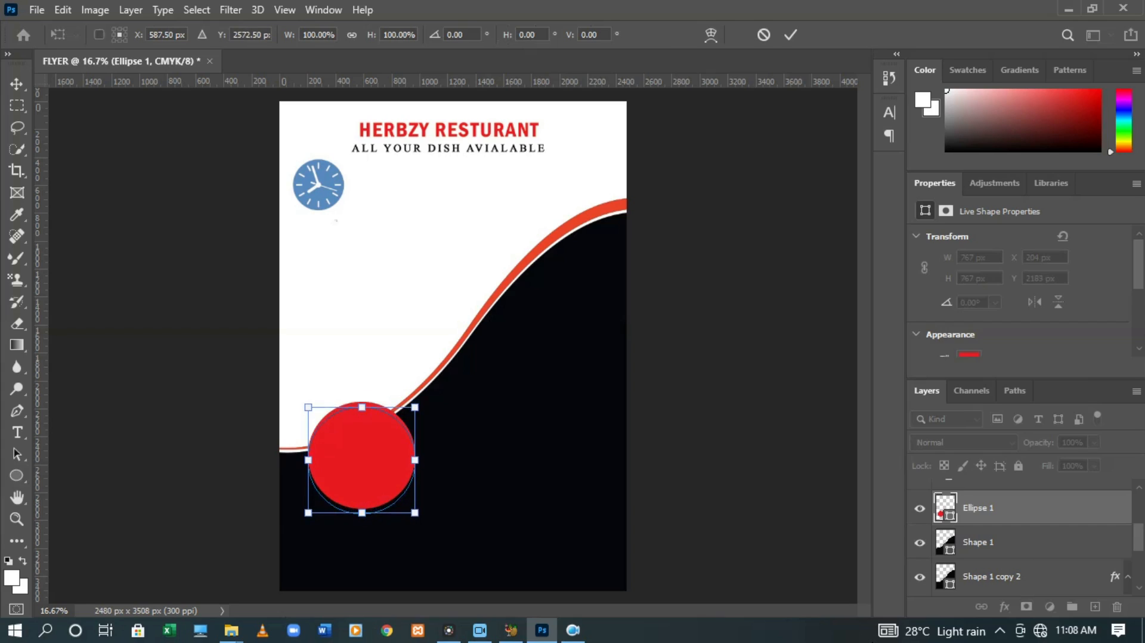
key(Down)
key(Down)
key(Down)
key(Down)
key(Down)
key(Down)
key(Down)
key(Down)
key(Down)
key(Down)
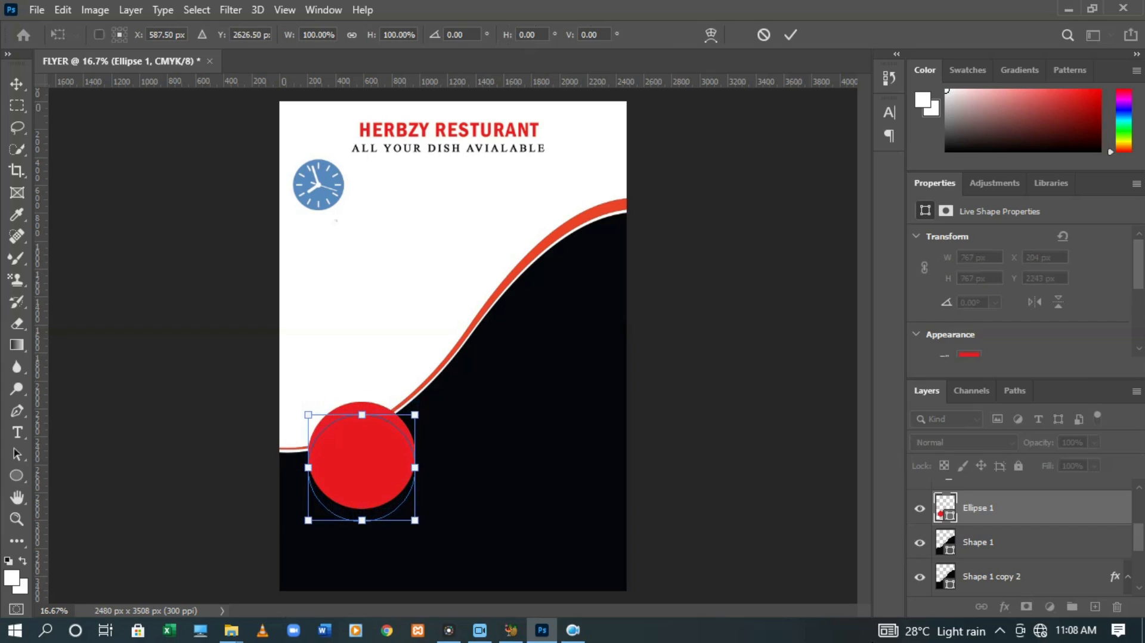
key(Down)
key(Down)
key(Down)
key(Down)
key(Down)
key(Down)
key(Down)
key(Down)
key(Down)
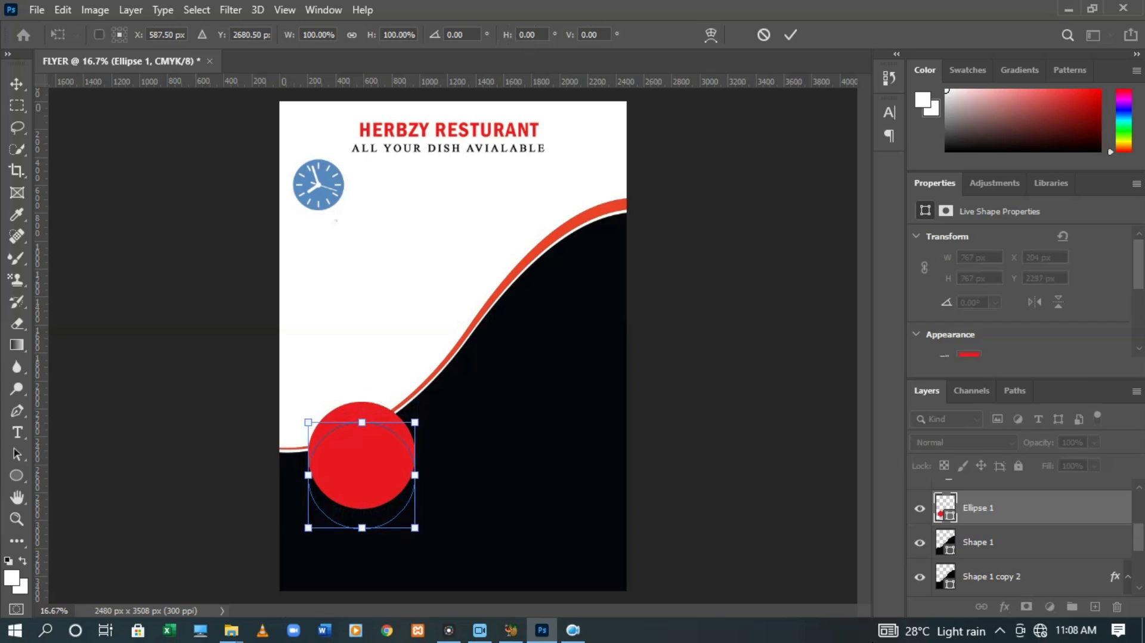
key(Down)
key(Down)
key(Down)
key(Down)
key(Down)
key(Down)
key(Down)
key(Down)
key(Down)
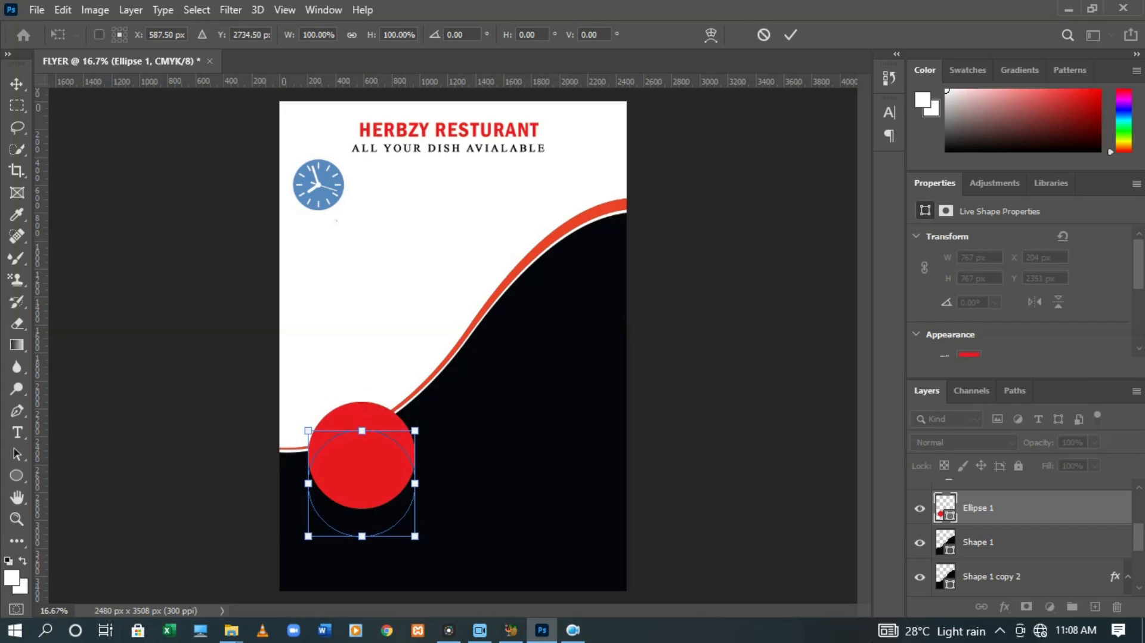
key(Down)
key(Down)
key(Down)
key(Down)
key(Down)
key(Down)
key(Down)
key(Down)
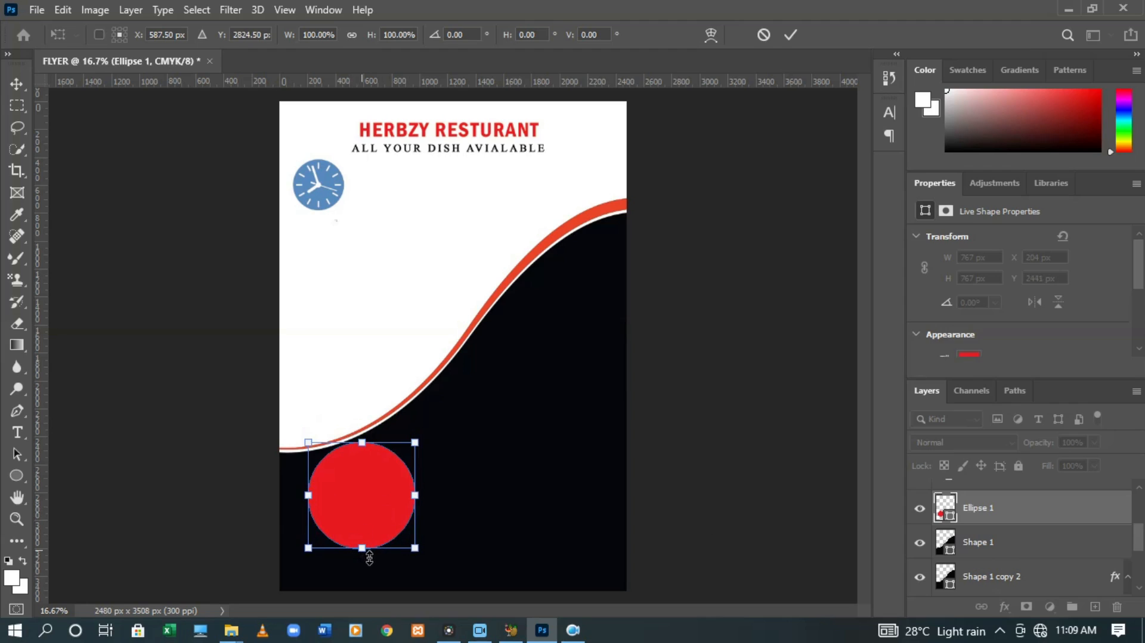
drag(371, 557, 374, 578)
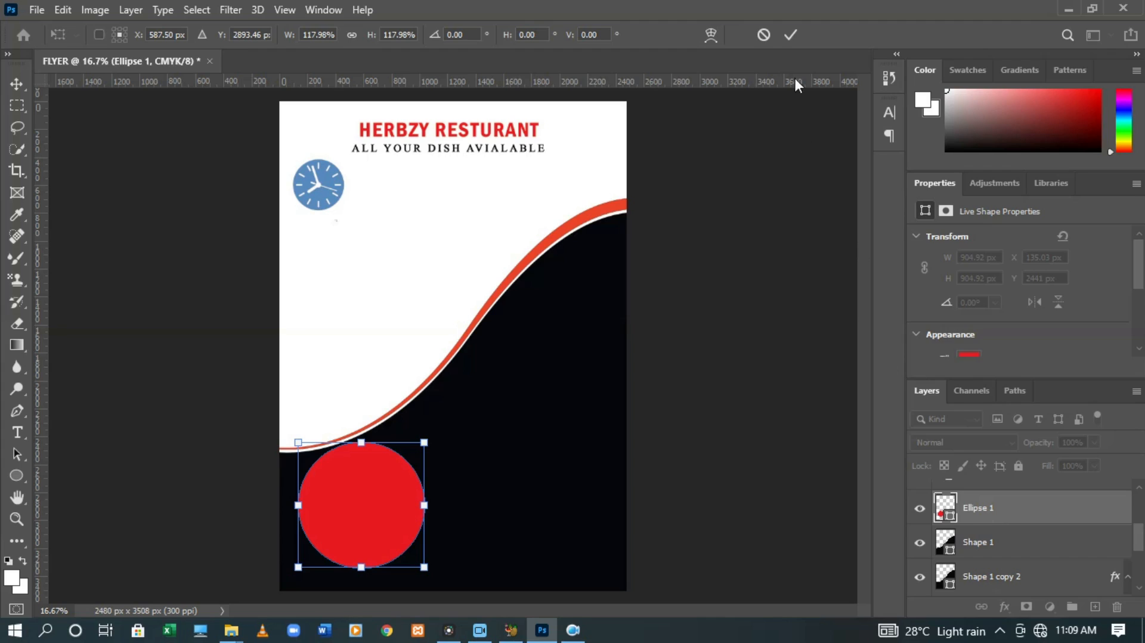
click(790, 32)
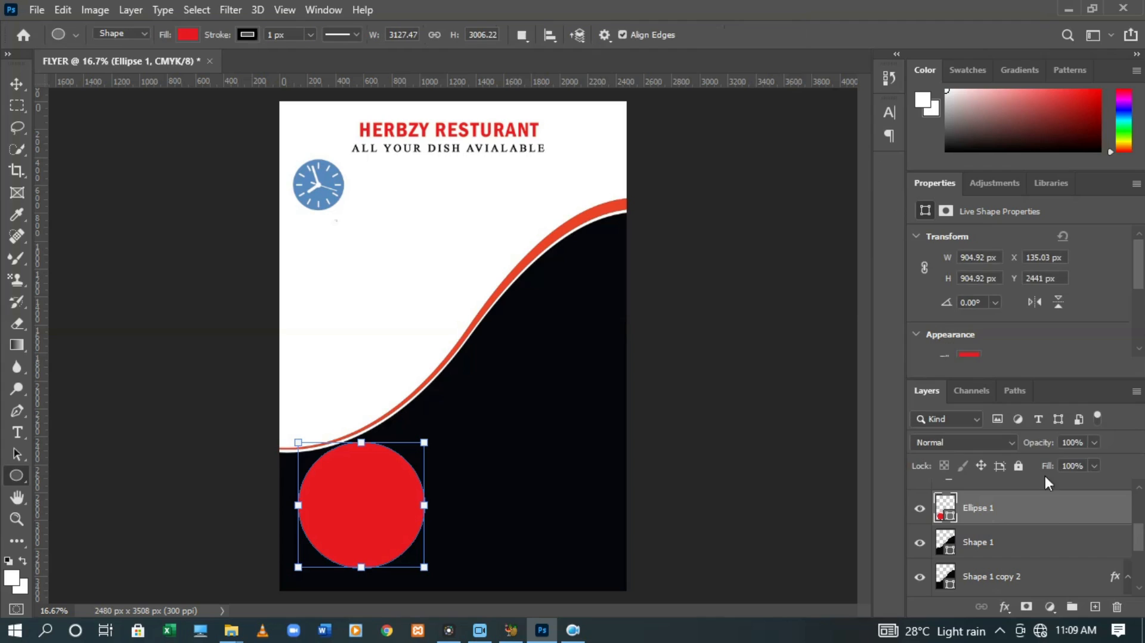
Duplicate the red Ellipse 1 twice beneath itself and move the lowest duplicate up along the black curve to X 1857.50 px, Y 2215.50 px
drag(1044, 513, 1043, 533)
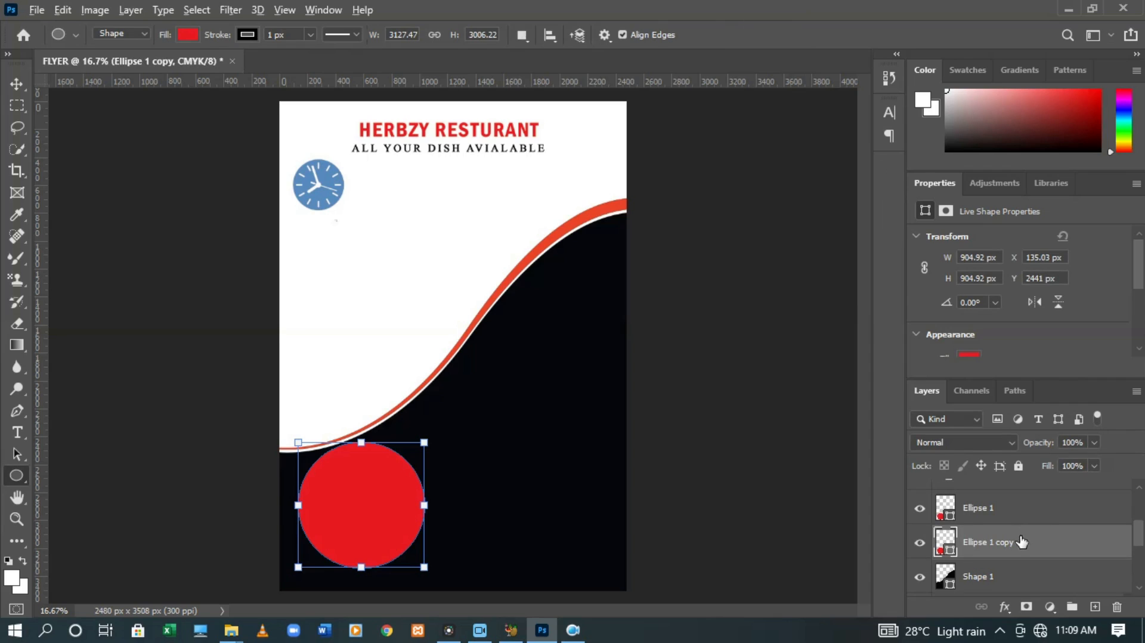
drag(1016, 539, 1014, 550)
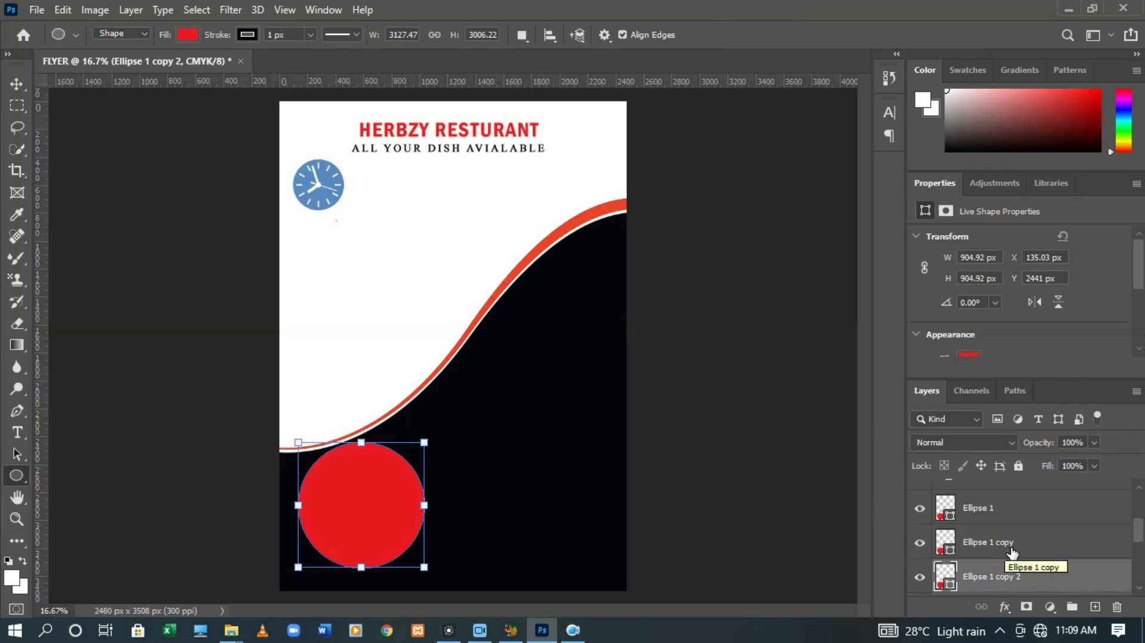
key(ctrl+t)
drag(391, 511, 571, 417)
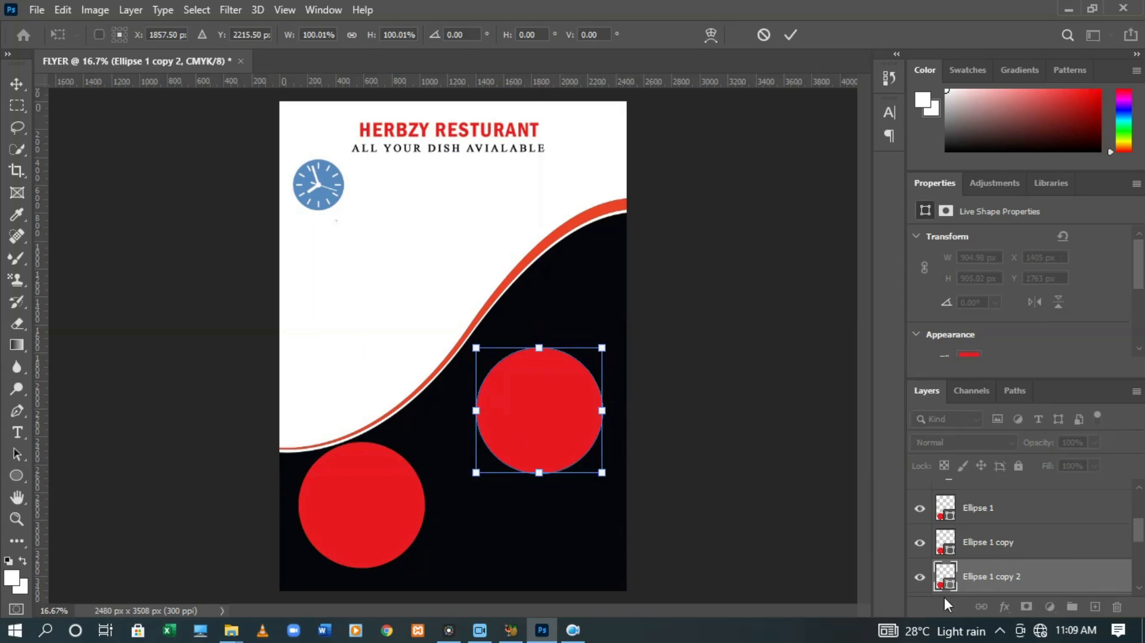
Move the Ellipse 1 copy between the two other red circles to X 1335.50 px, Y 2802.50 px and apply the transform
click(990, 549)
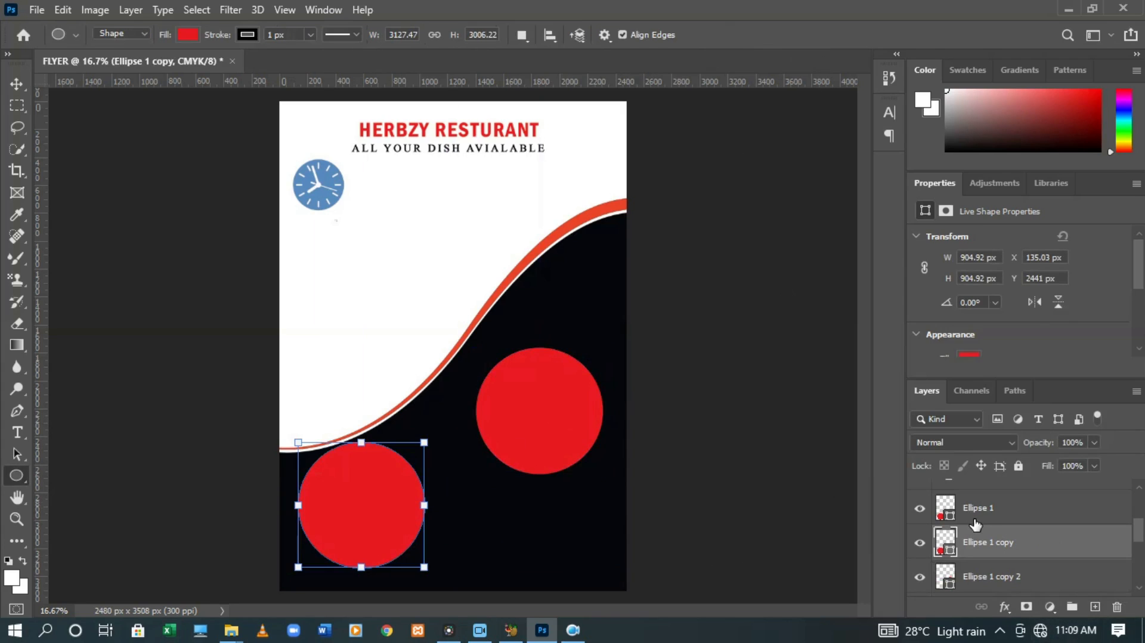
key(ctrl+t)
mouse_move(360, 533)
mouse_down()
mouse_move(421, 500)
mouse_move(463, 511)
mouse_up()
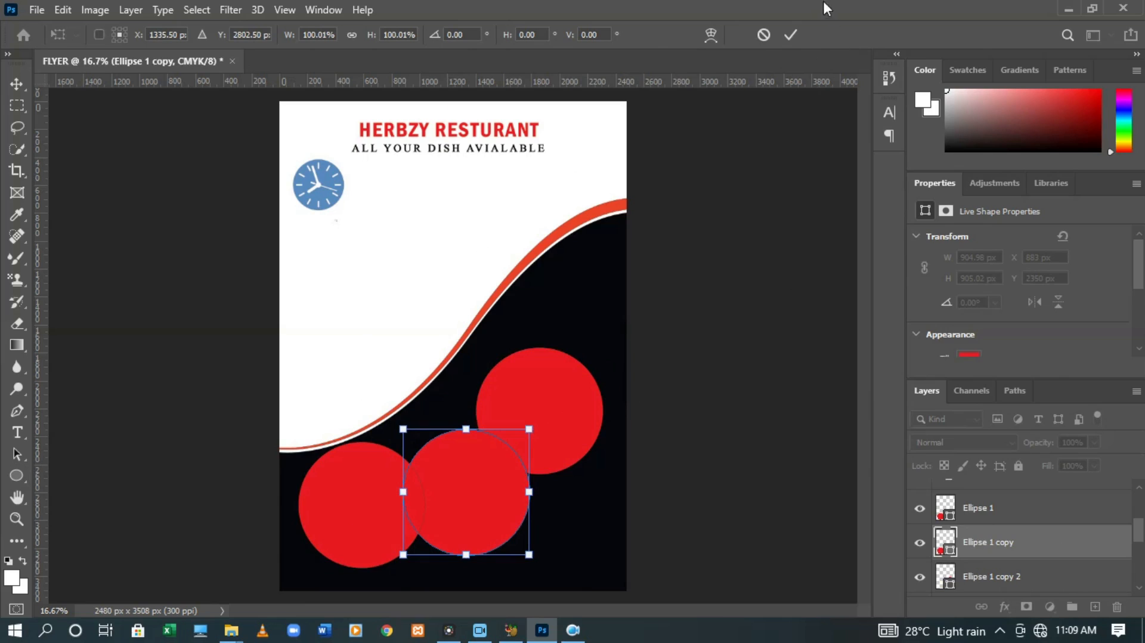
click(790, 35)
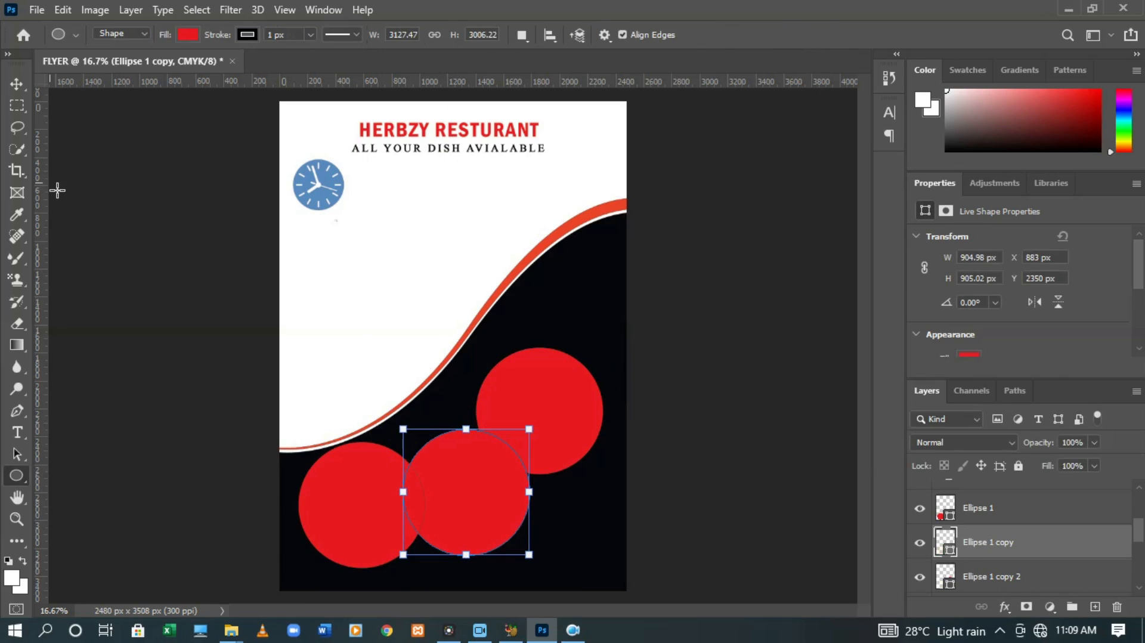
Place images (92).jpeg from the Desktop's Videos folder as a linked image directly above the Ellipse 1 layer
click(36, 10)
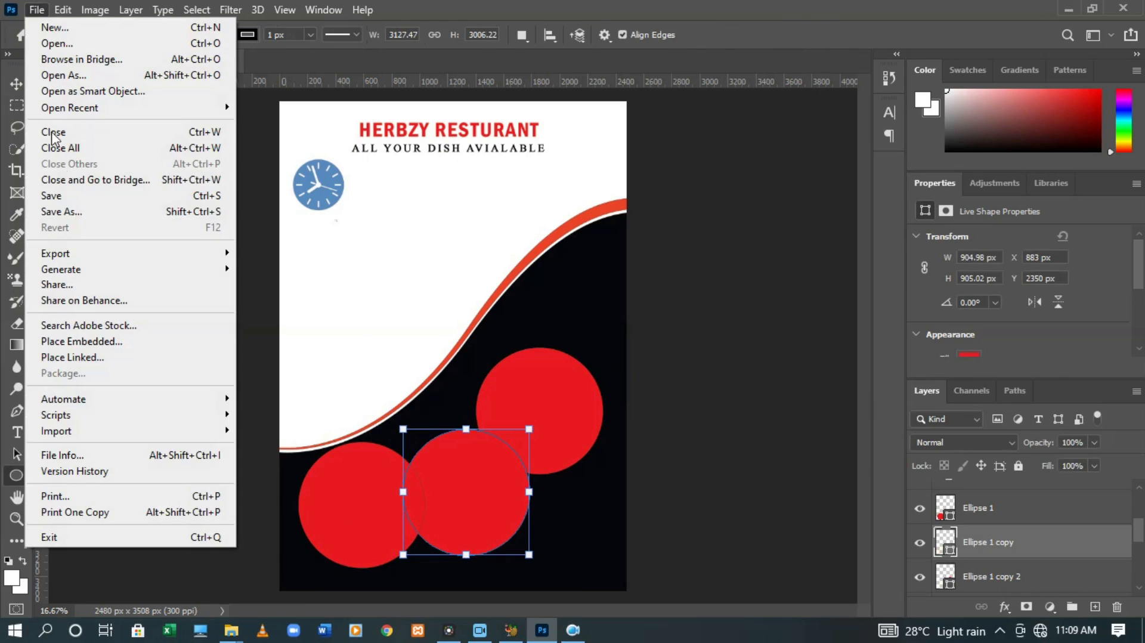
click(1016, 516)
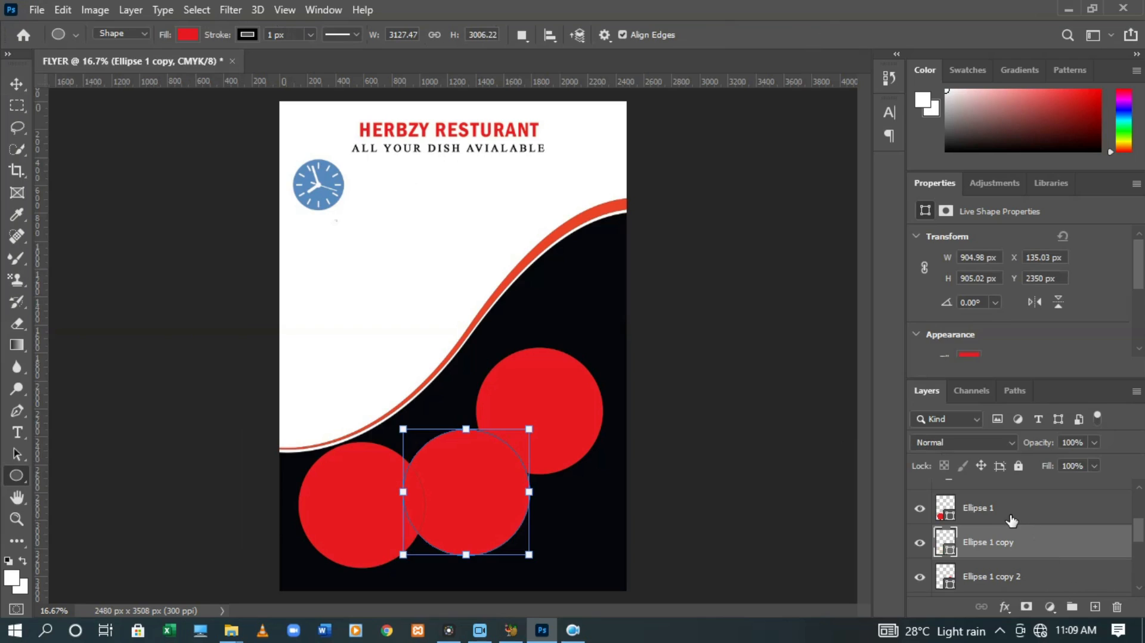
click(1013, 508)
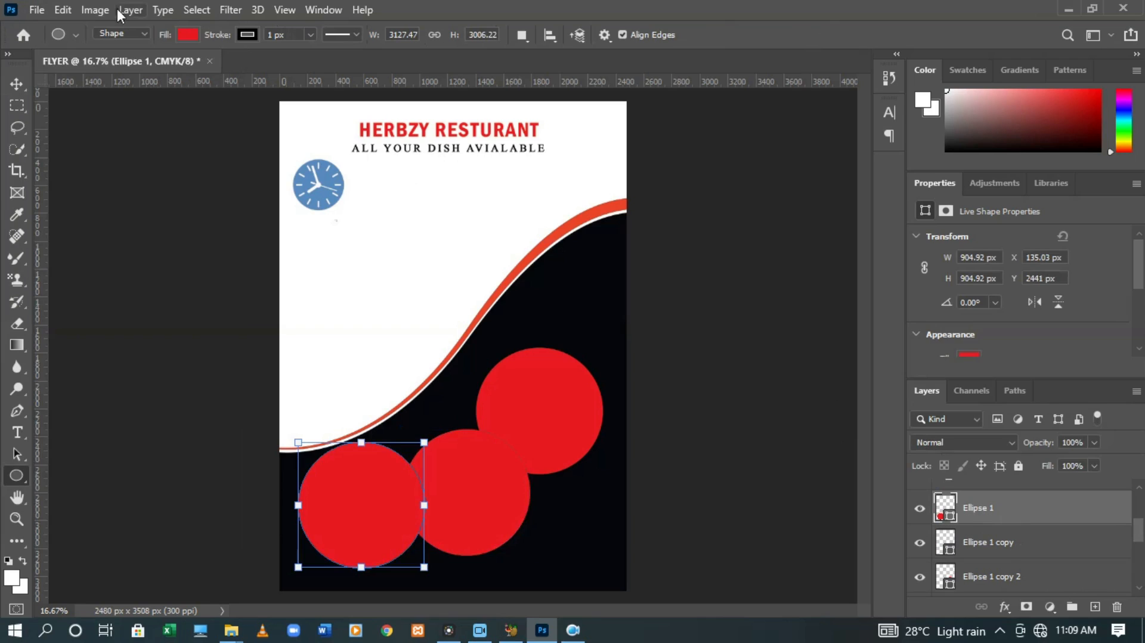
click(37, 10)
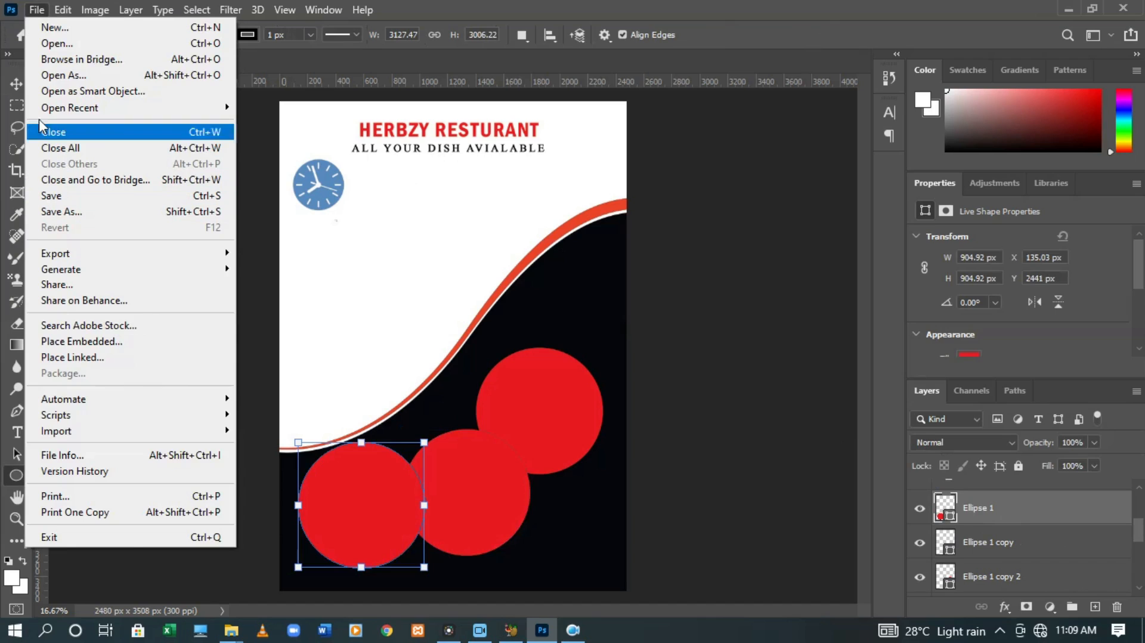
click(72, 358)
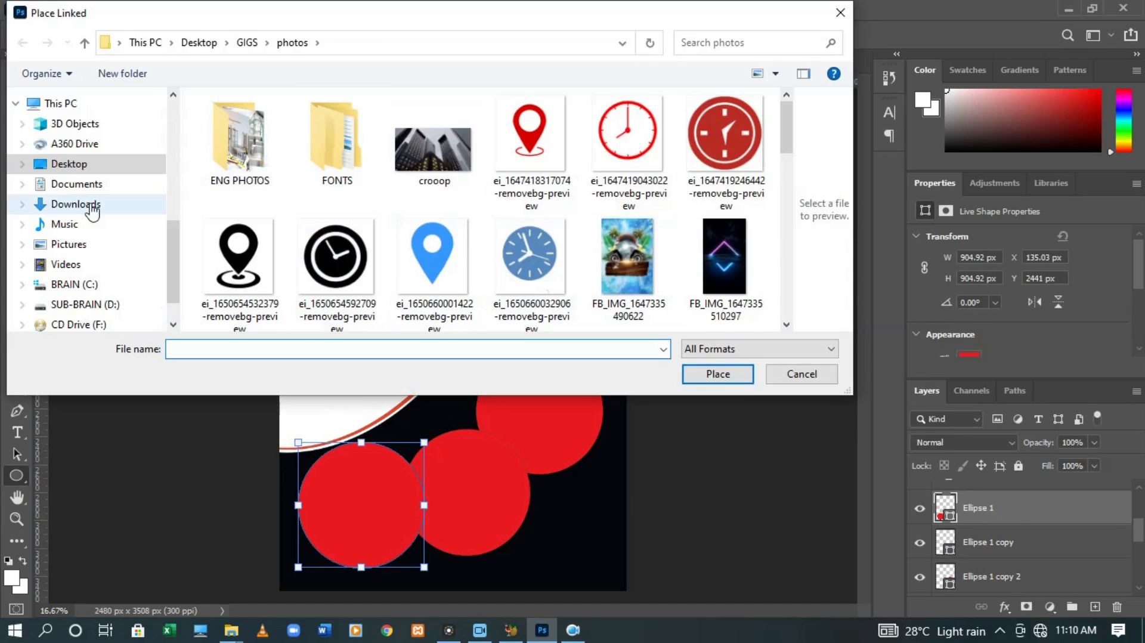
click(70, 165)
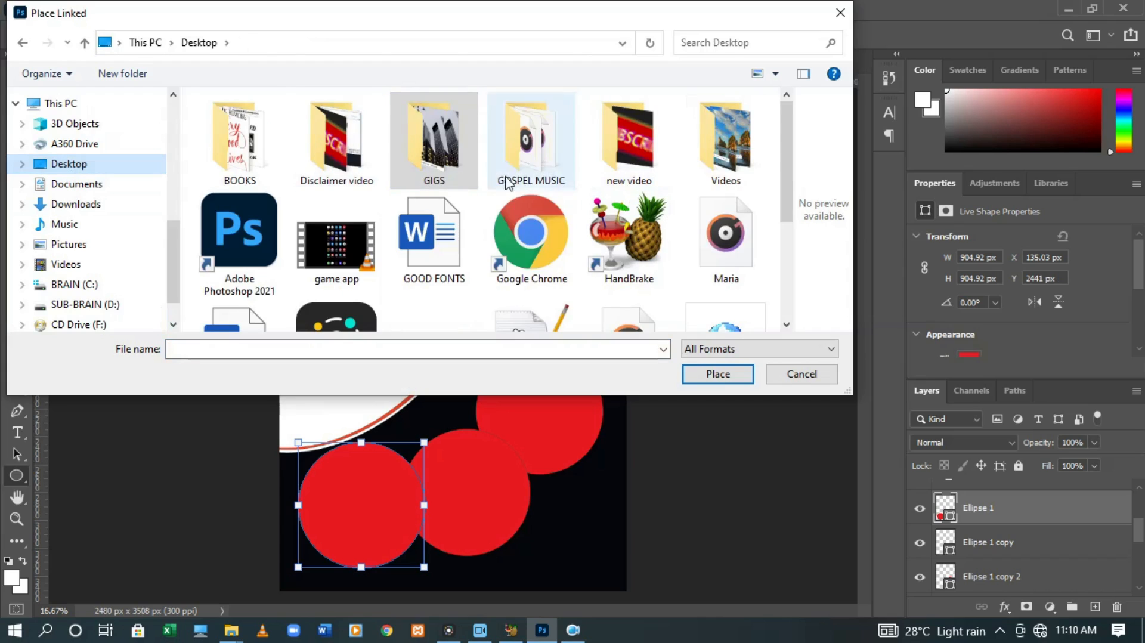
double_click(739, 164)
double_click(234, 245)
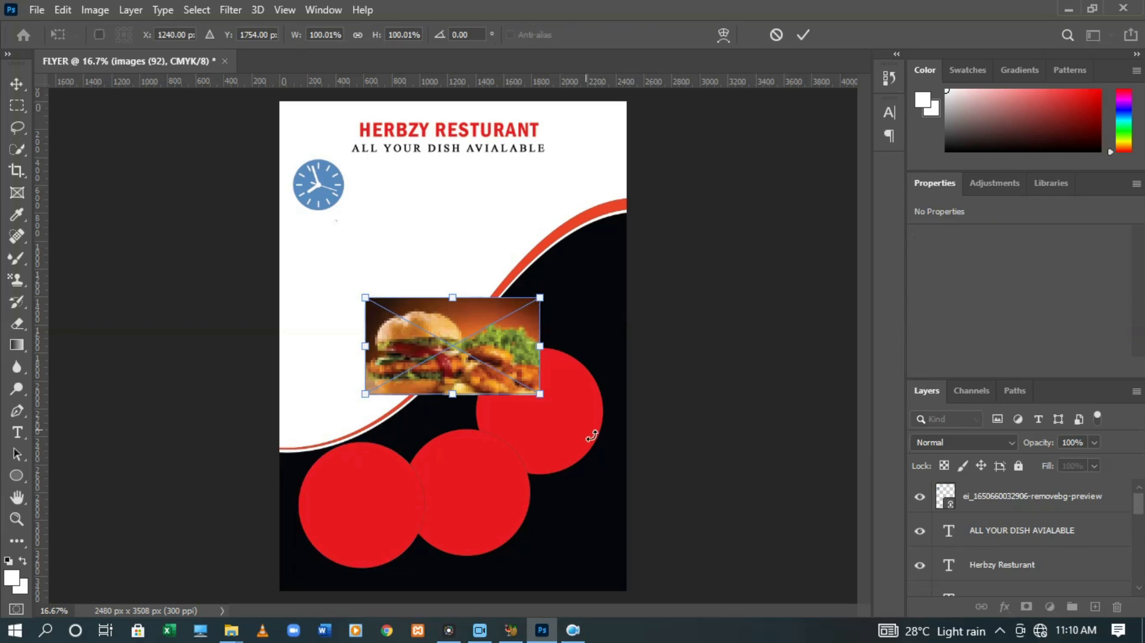
Move and resize the burger image over the lower-left red circle to 1243 × 905 px at X -3 px, Y 2441 px and apply the transform
drag(467, 356, 387, 512)
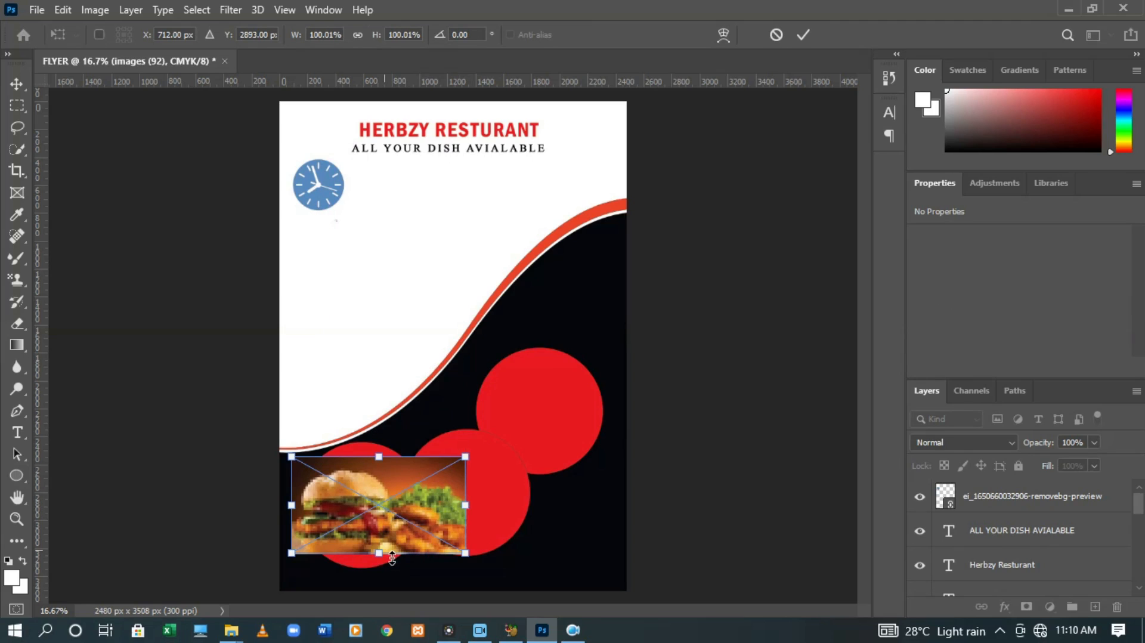
drag(390, 559, 391, 572)
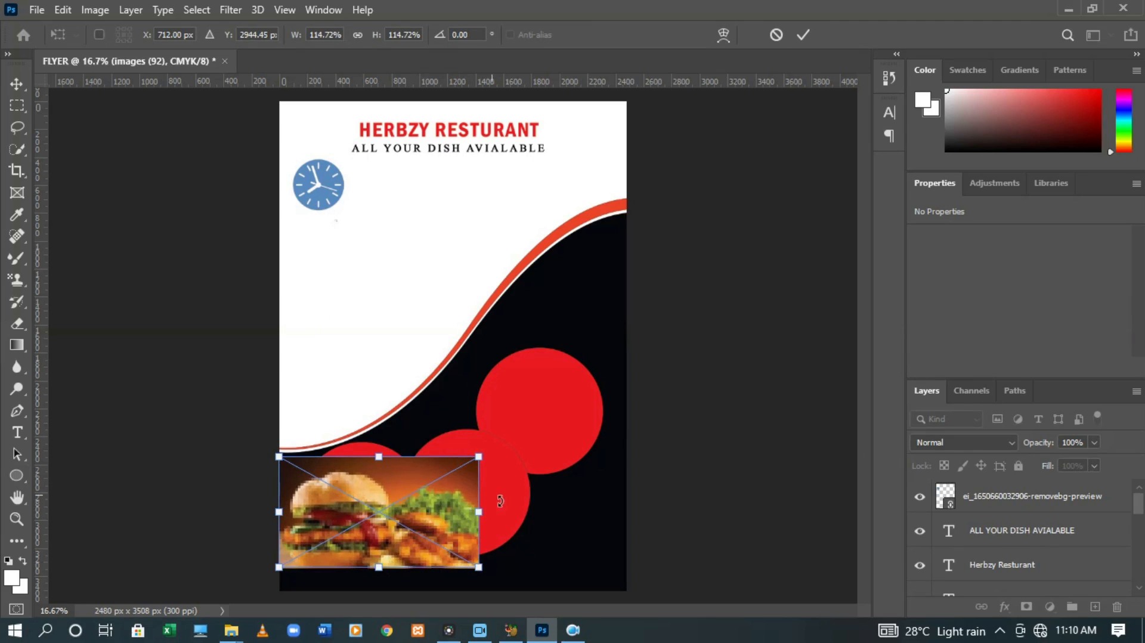
drag(485, 518, 453, 512)
drag(370, 464, 371, 444)
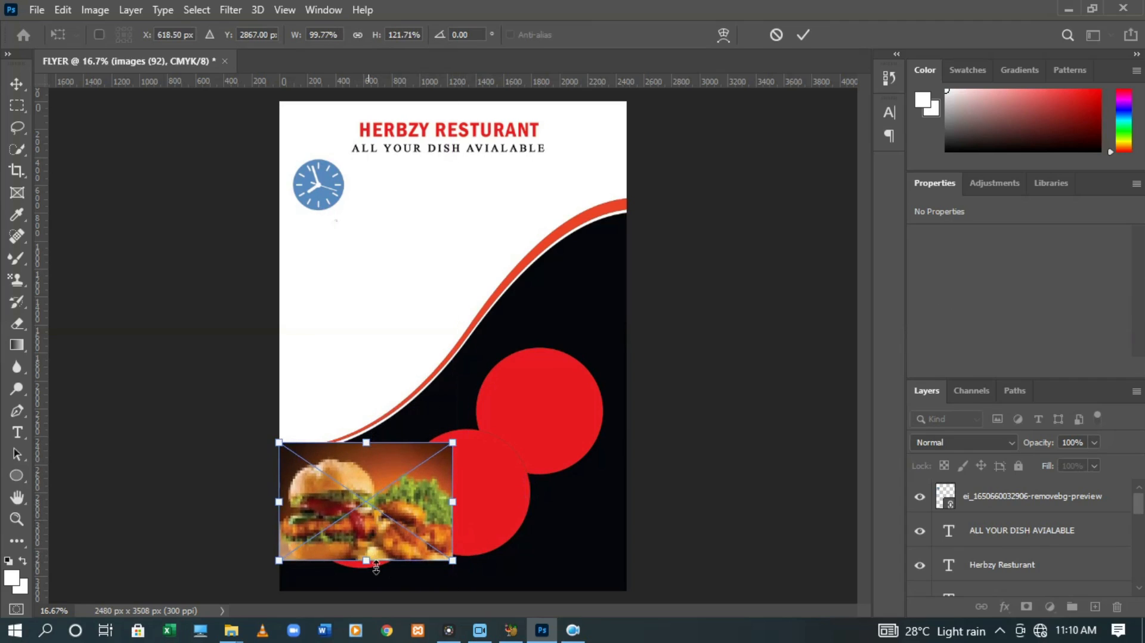
drag(376, 570, 375, 575)
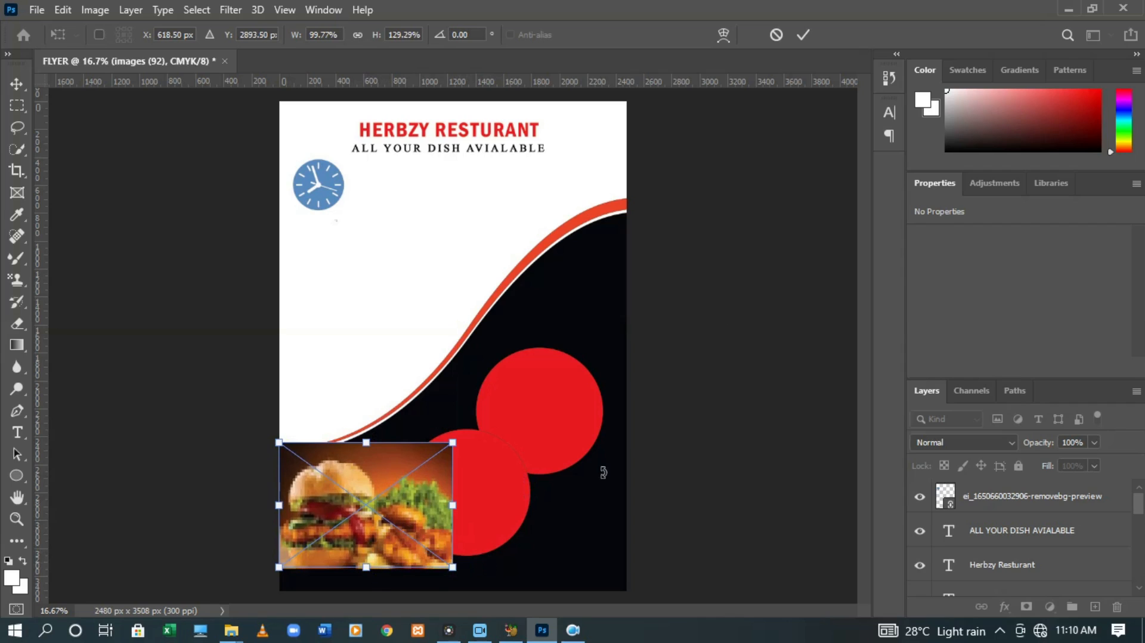
click(804, 40)
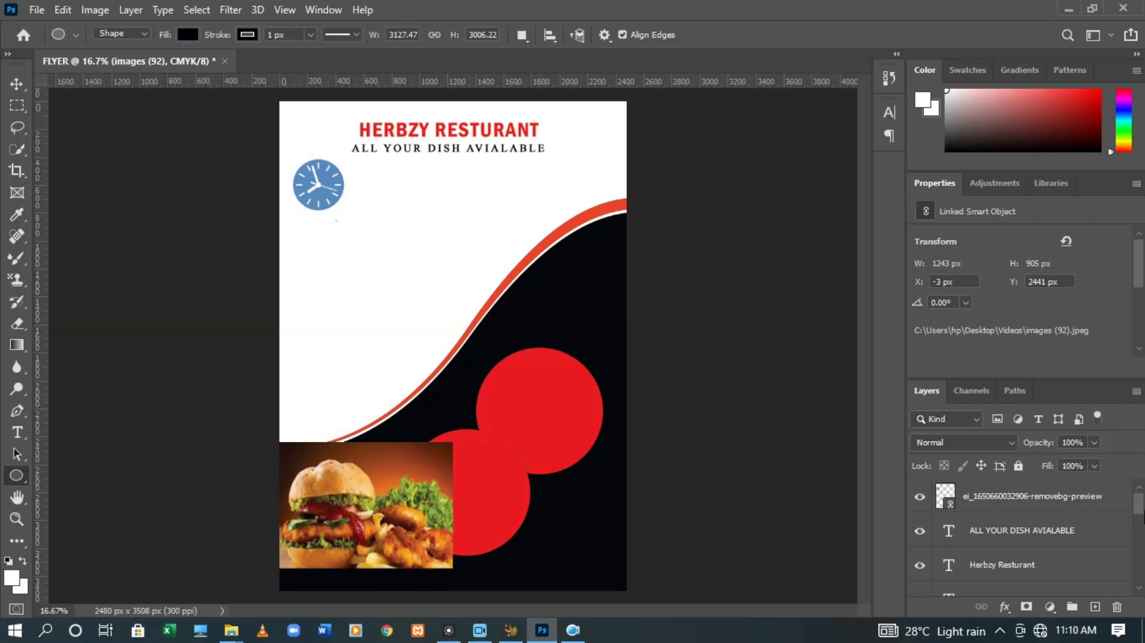
Clip the images (92) layer to the Ellipse 1 circle with a clipping mask
scroll(1138, 591, down, 3)
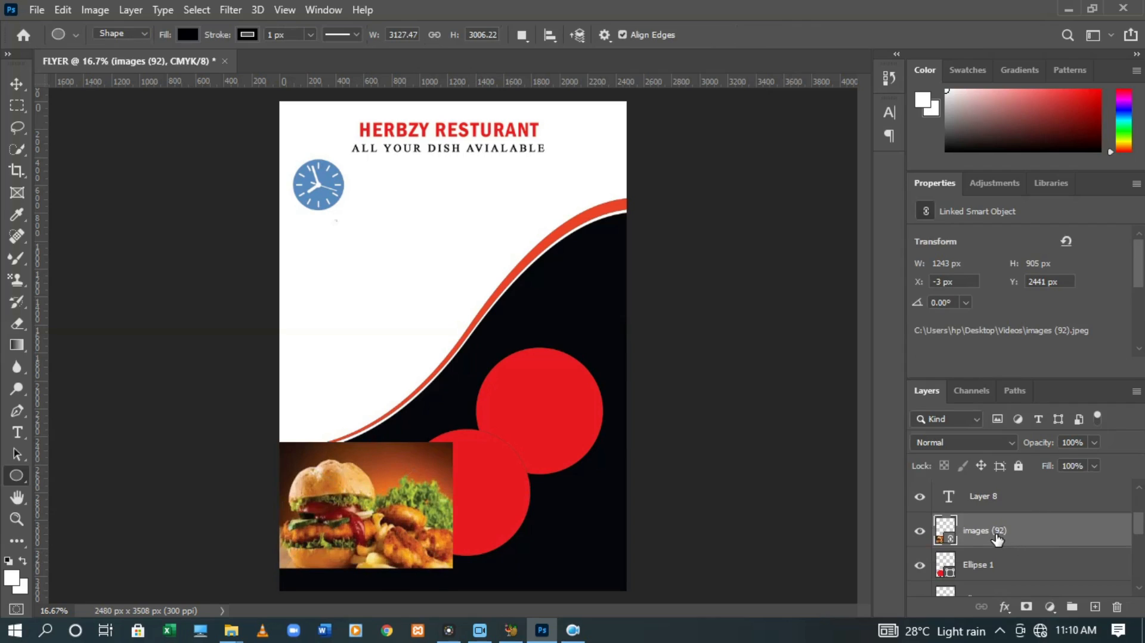
right_click(991, 536)
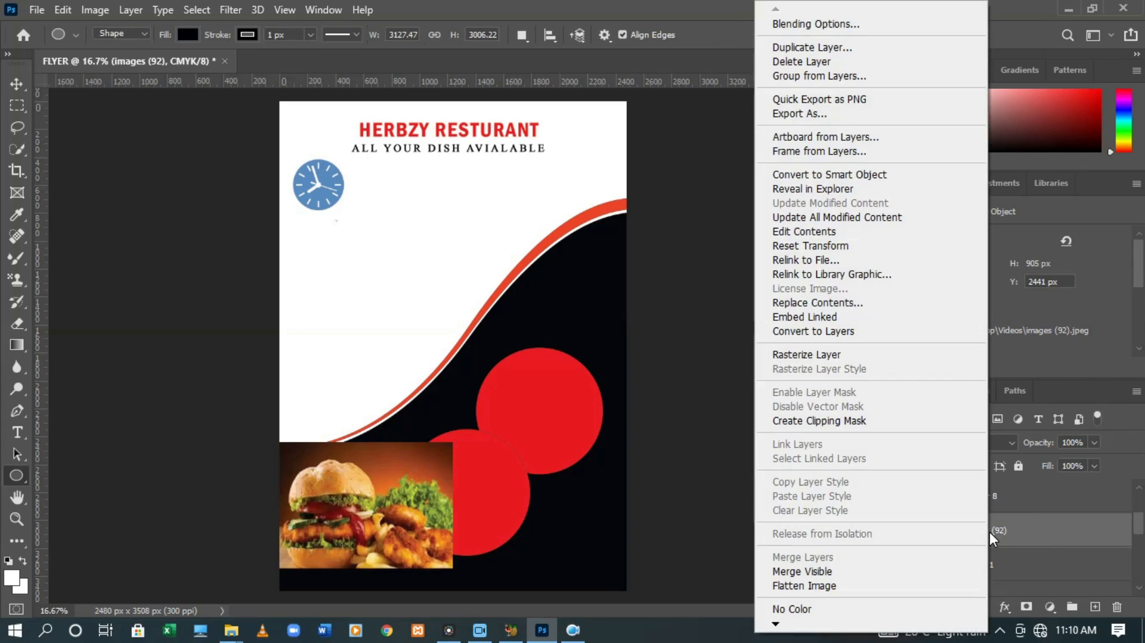
click(881, 431)
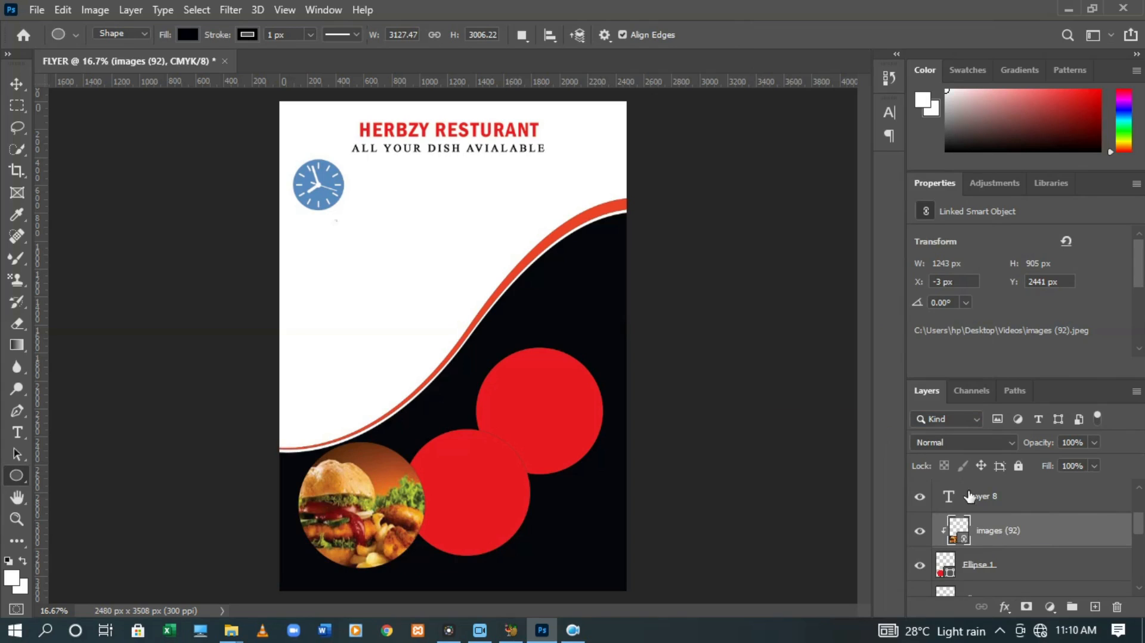
Add an inside Stroke layer style to Ellipse 1 with a size of 5 px and color FFFFFF
click(979, 576)
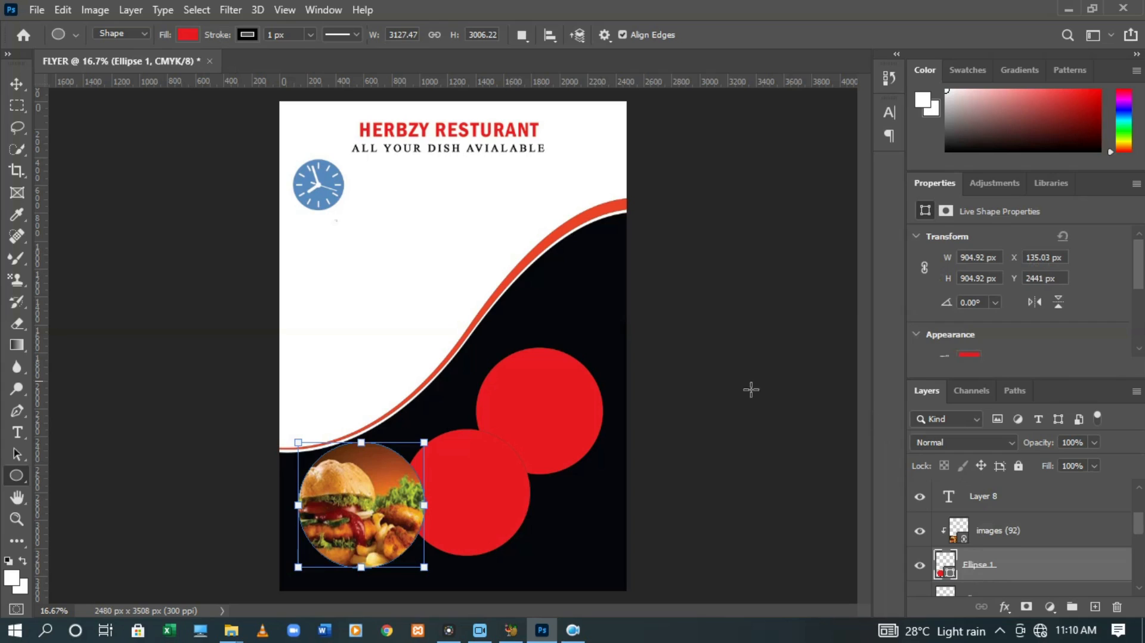
right_click(996, 577)
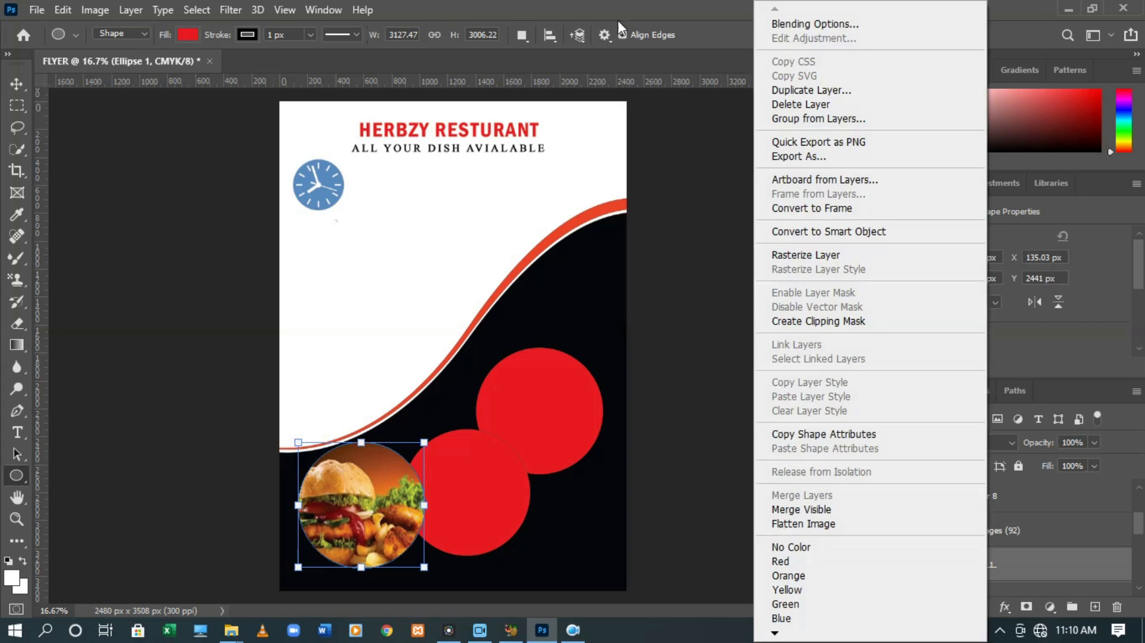
click(792, 27)
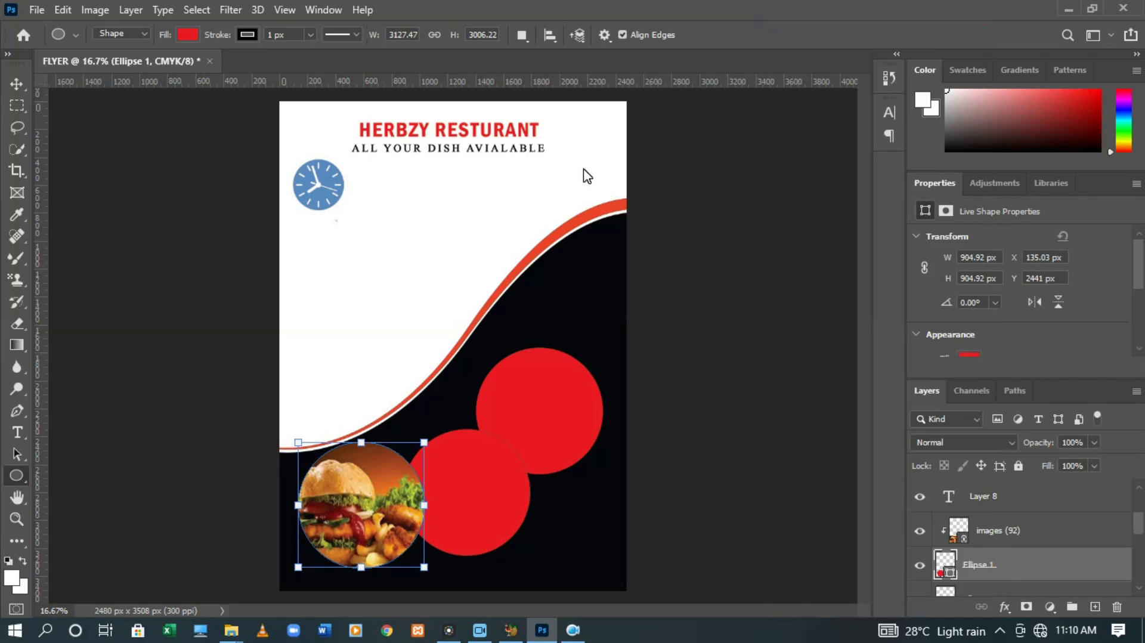
click(501, 373)
click(554, 373)
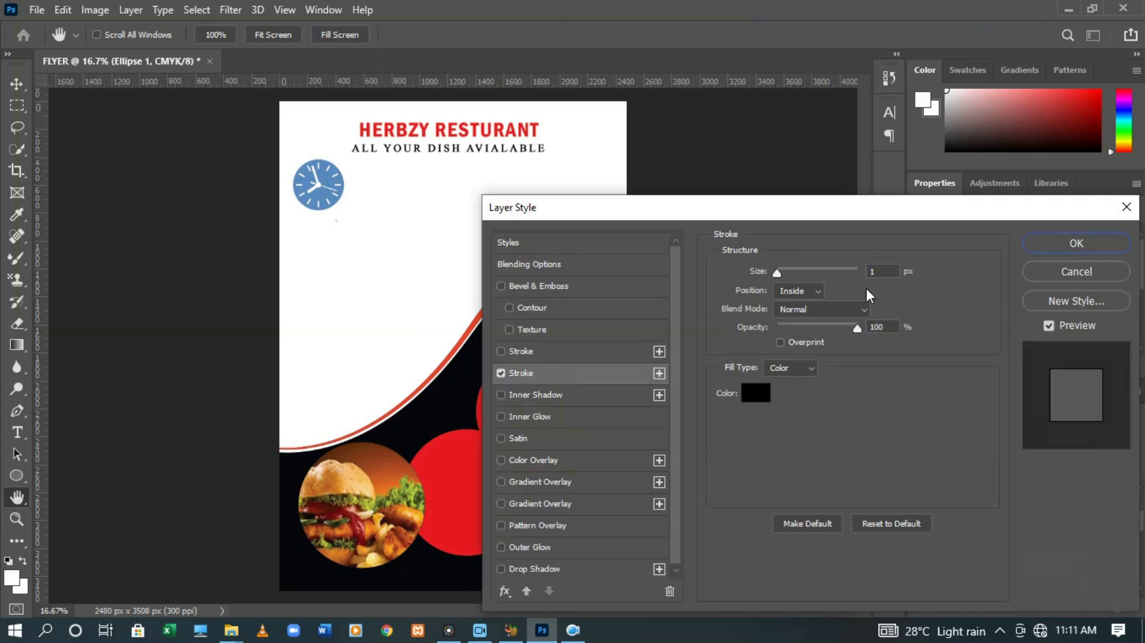
click(884, 273)
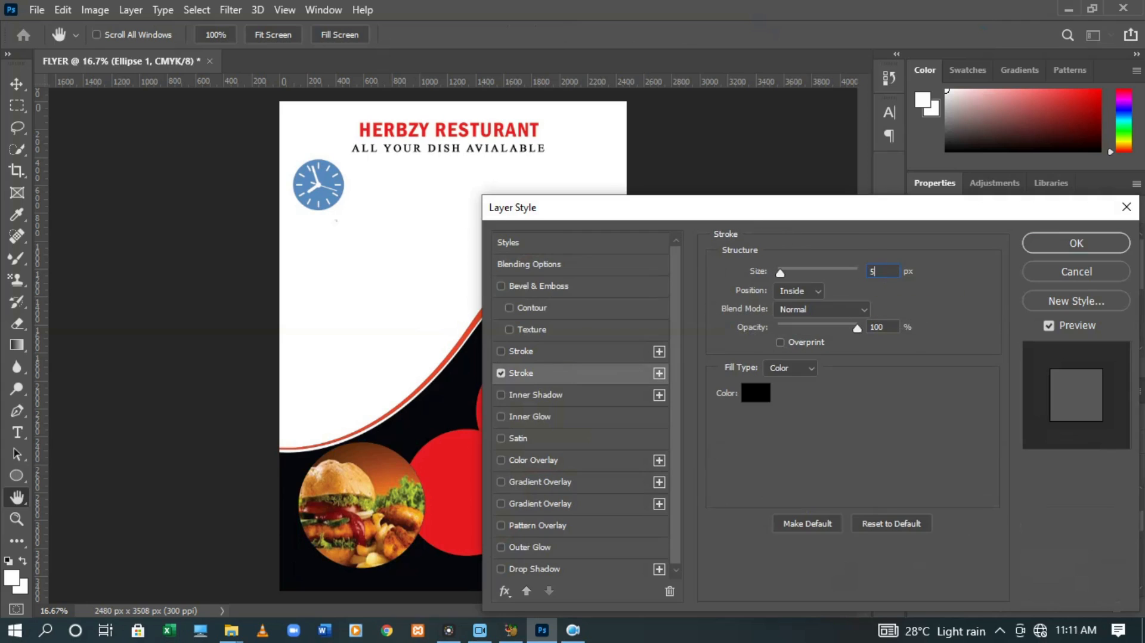
click(760, 384)
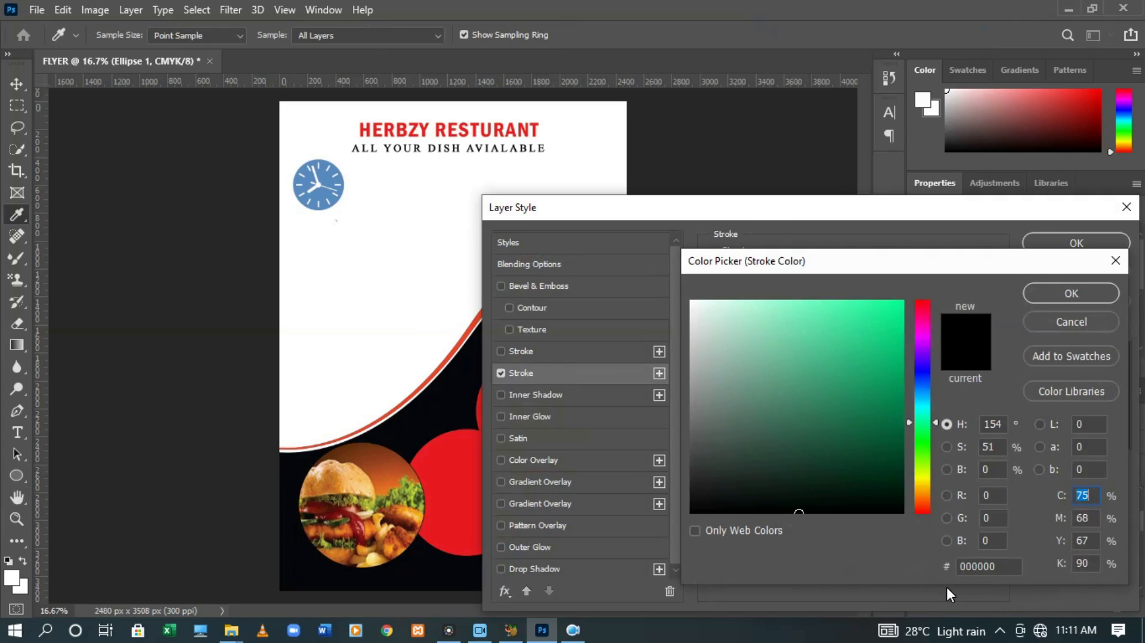
drag(1005, 569, 903, 599)
text(FFFF)
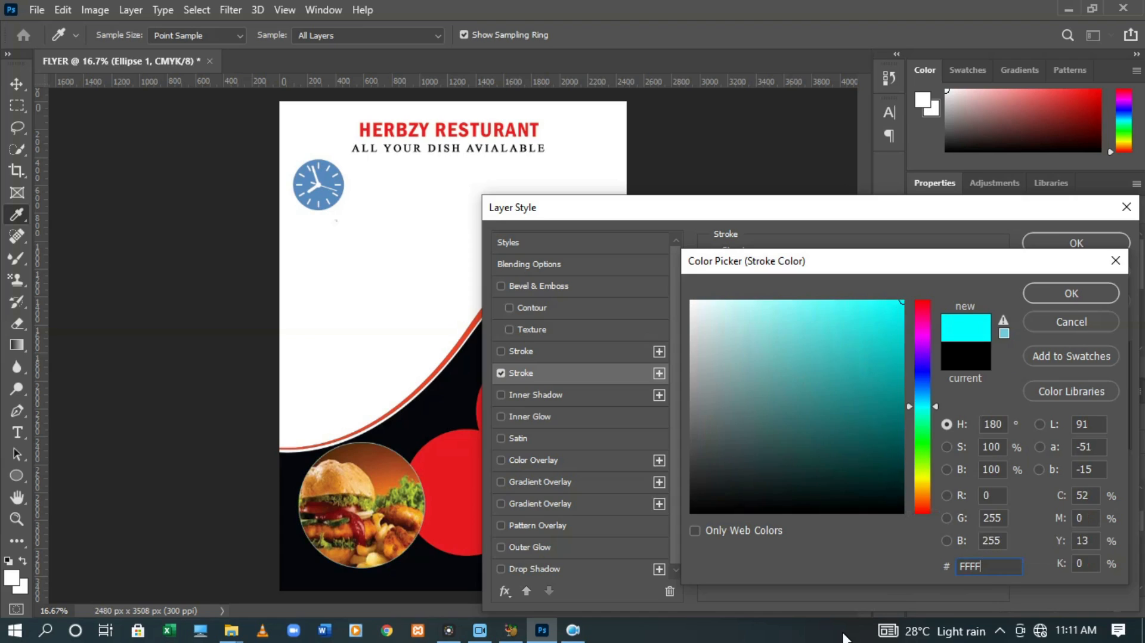
text(FF)
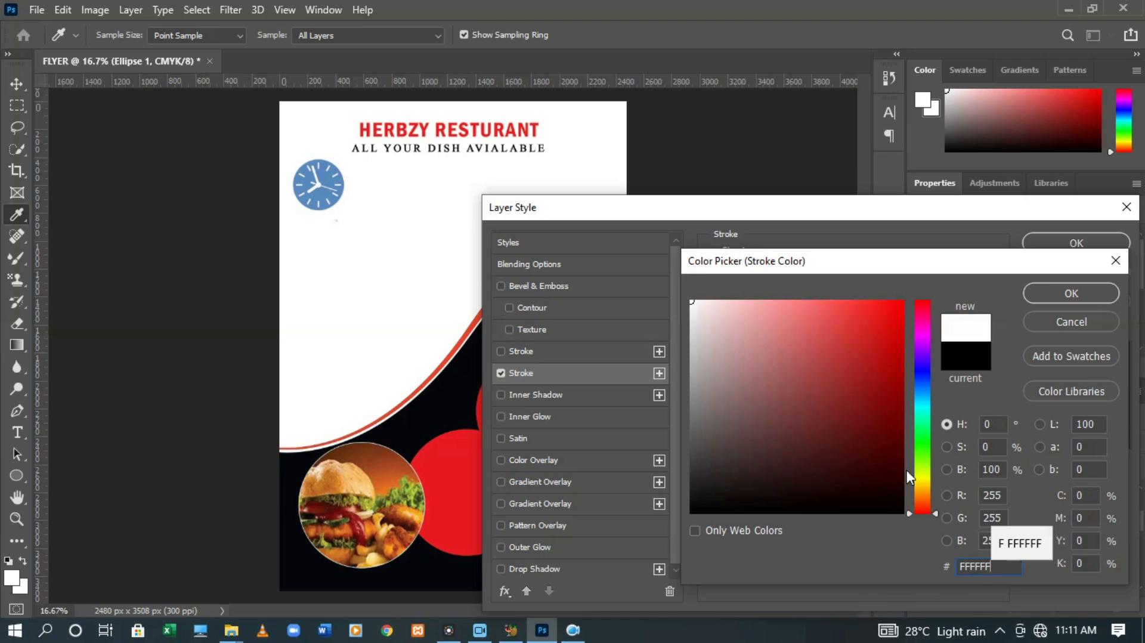
click(1041, 297)
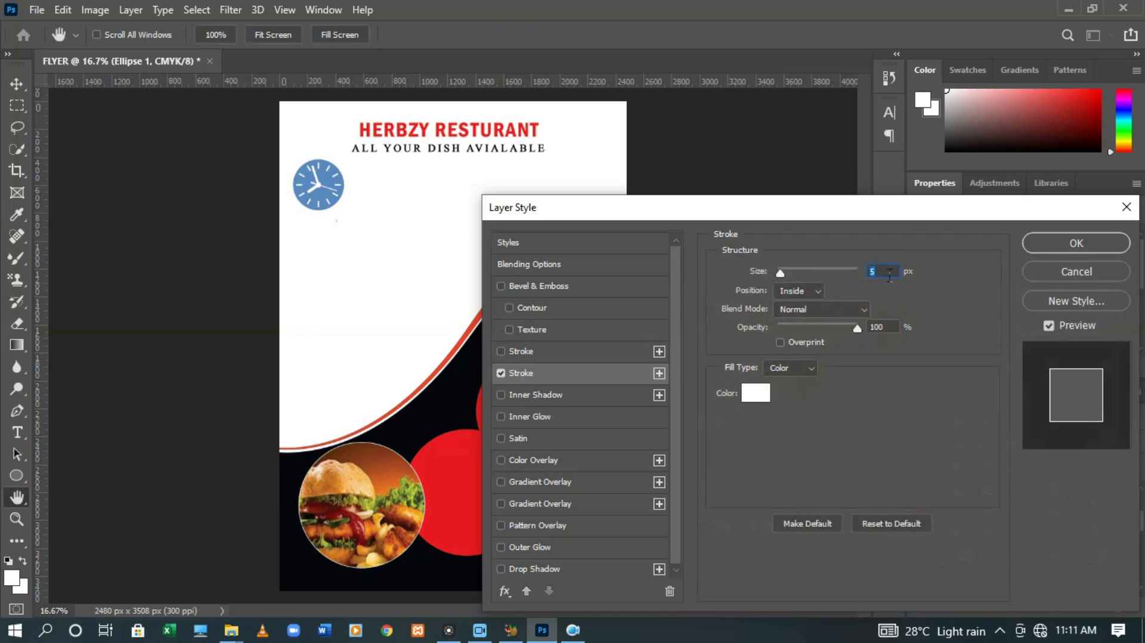
Try stroke sizes of 10, 20 and 25 px for the white outline of Ellipse 1
text(10)
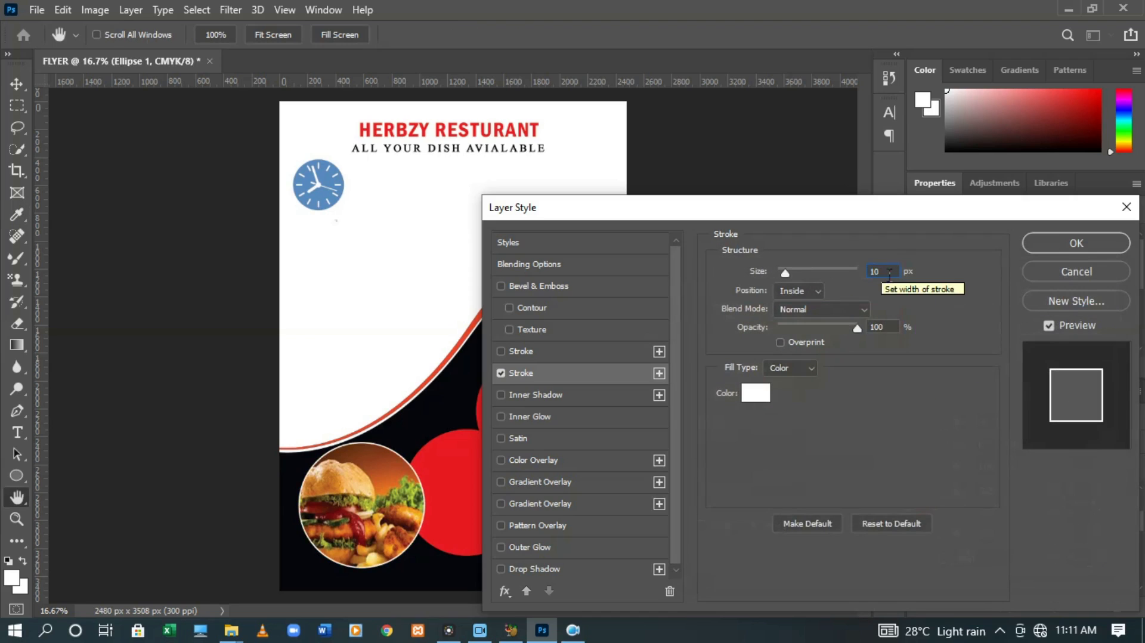
key(BackSpace)
key(BackSpace)
text(20)
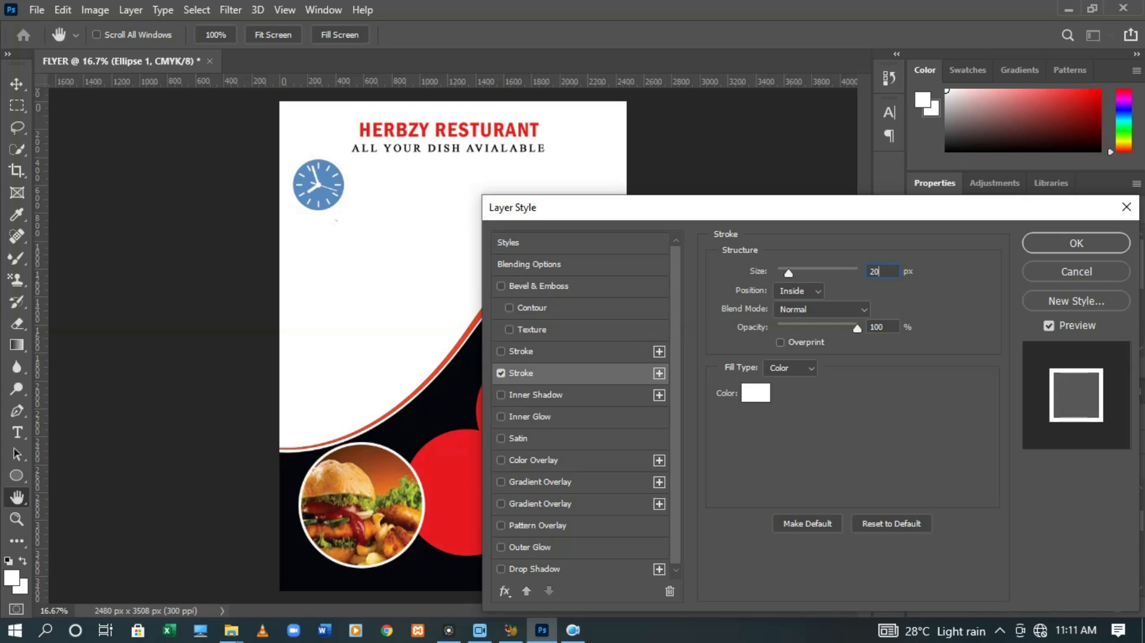
key(BackSpace)
key(BackSpace)
text(25)
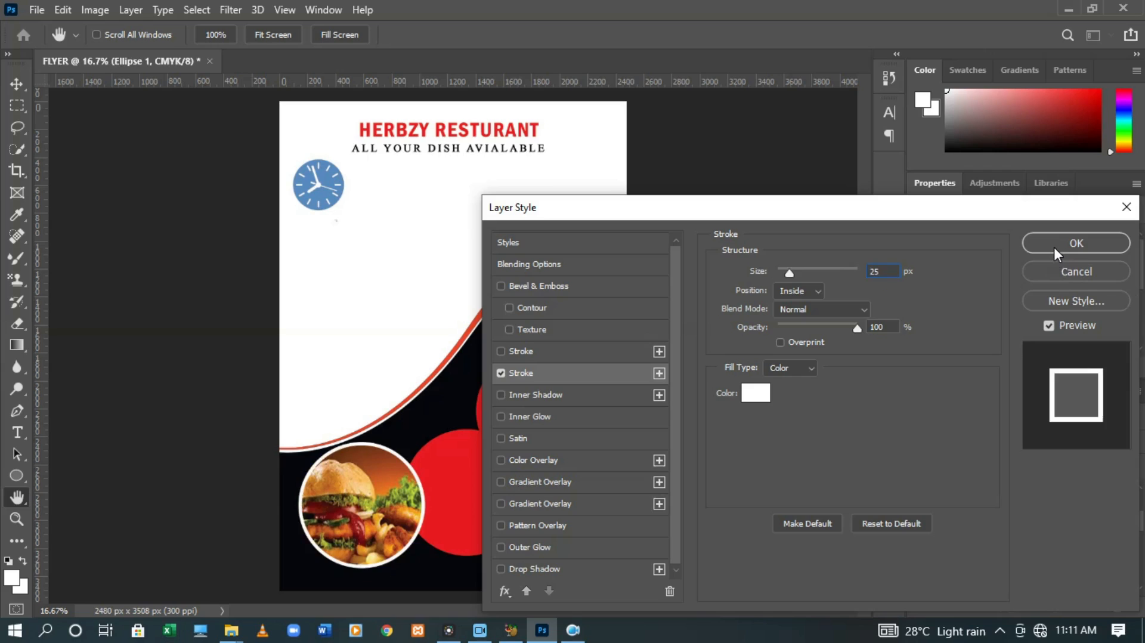
Set the white stroke of Ellipse 1 to 30 px and apply the layer style
key(BackSpace)
key(BackSpace)
text(30)
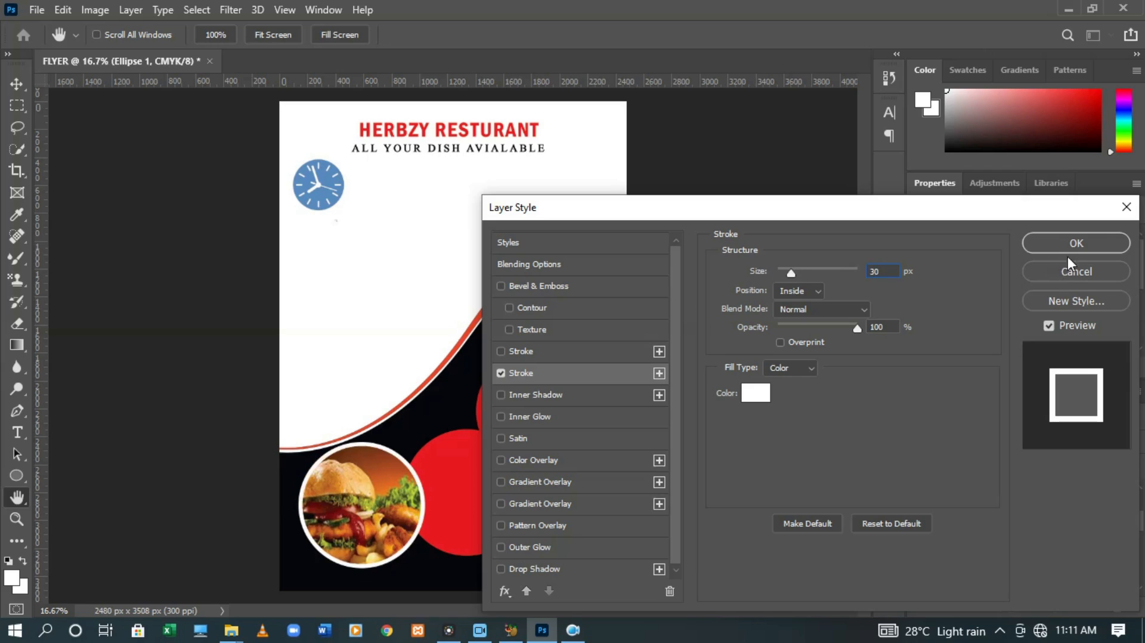
click(1074, 244)
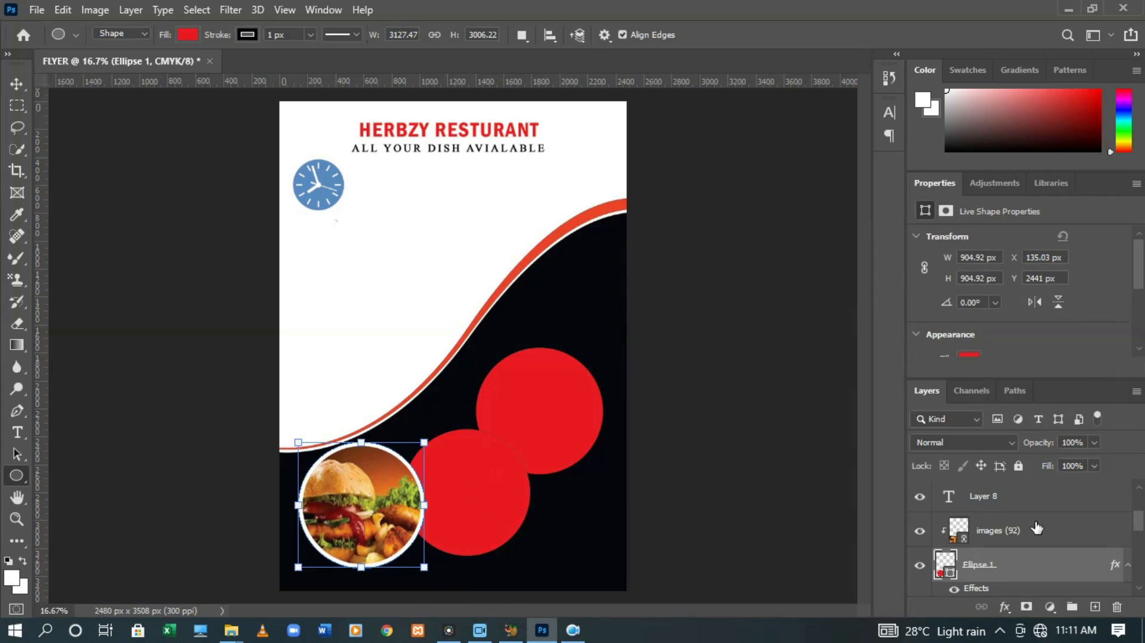
Move the Ellipse 1 copy up and left along the black curve to X 1263.50 px, Y 2658.50 px and apply the transform
scroll(1037, 528, down, 2)
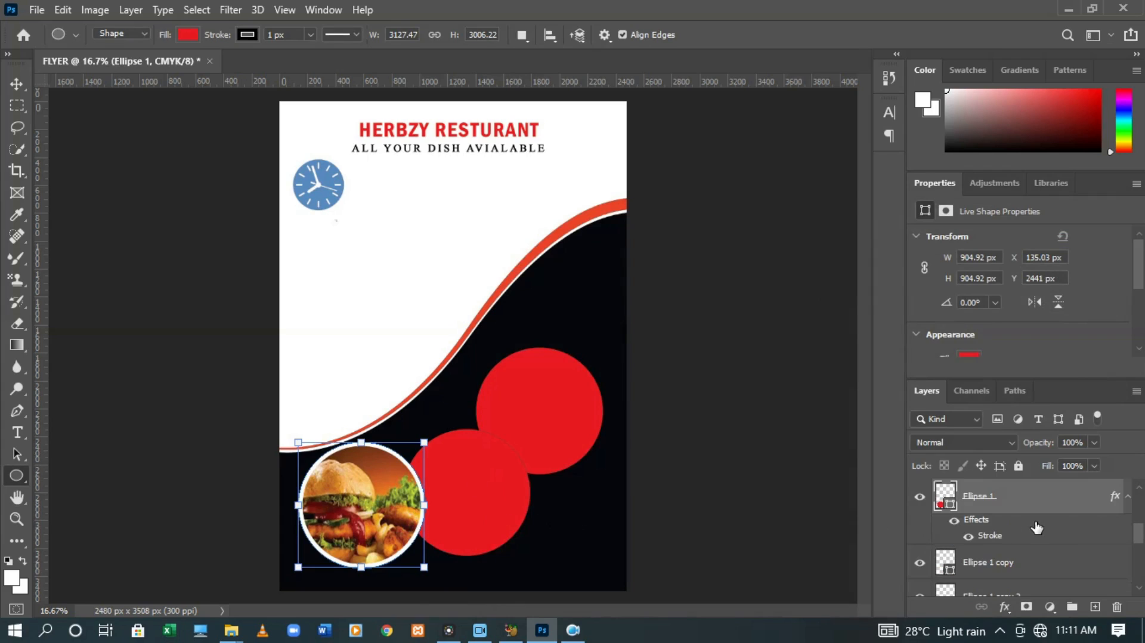
click(991, 563)
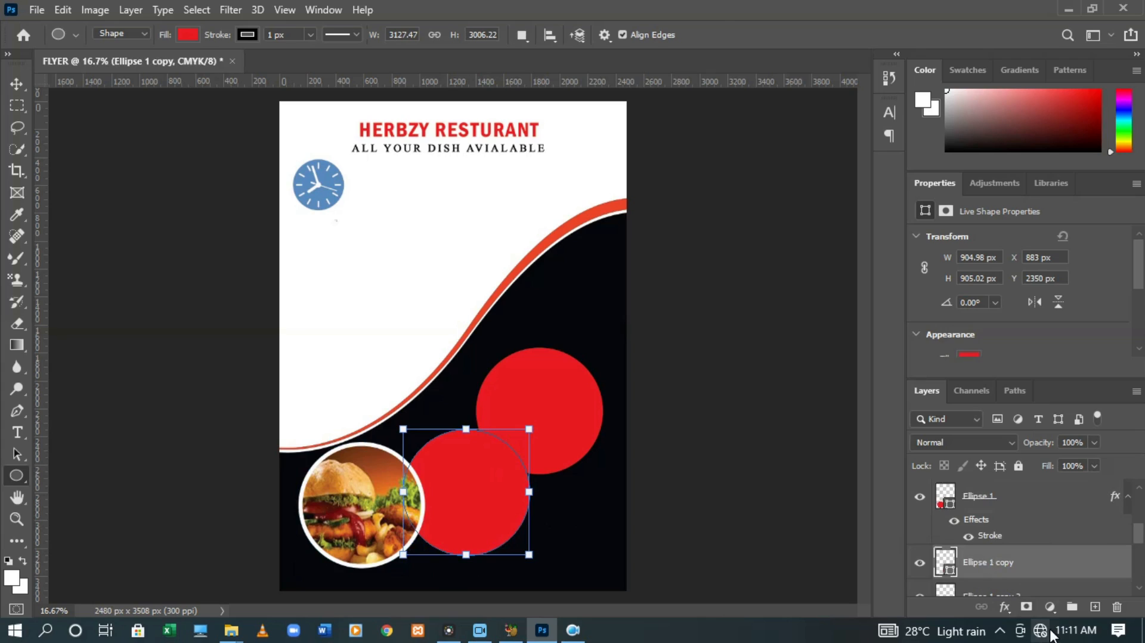
key(ctrl+t)
key(shift+Up)
key(shift+Up)
key(Up)
key(Up)
key(Up)
key(Up)
key(Up)
key(Up)
key(Up)
key(Up)
key(Up)
key(Up)
key(Up)
key(Up)
key(Up)
key(Up)
key(Up)
key(Up)
key(Up)
key(Up)
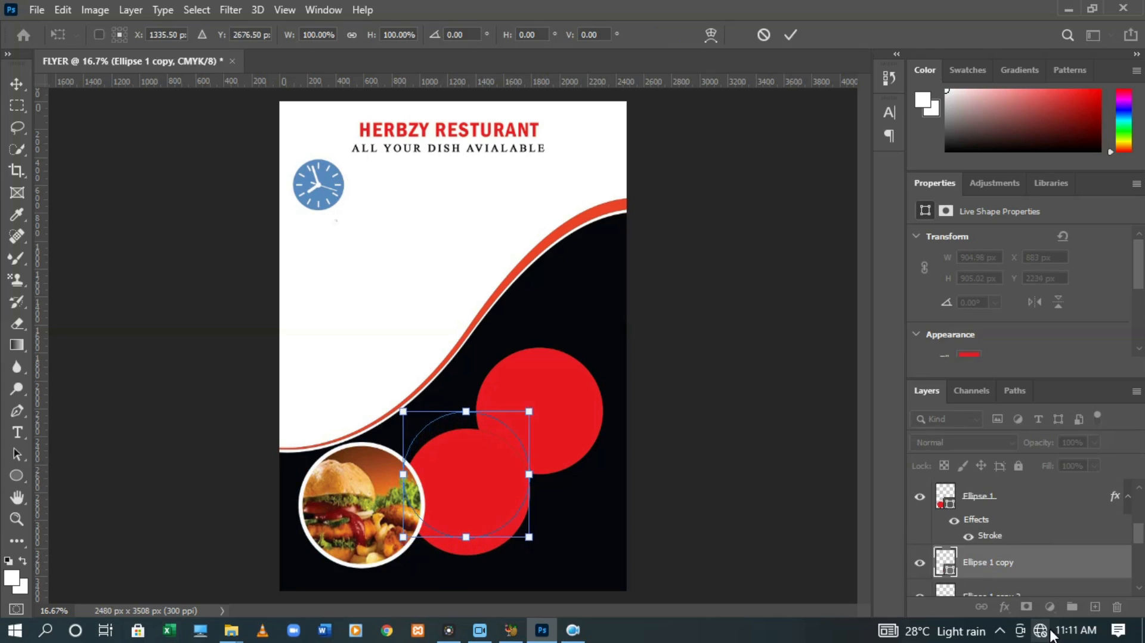
key(Up)
key(Up)
key(Up)
key(Left)
key(Left)
key(Left)
key(Left)
key(Left)
key(Left)
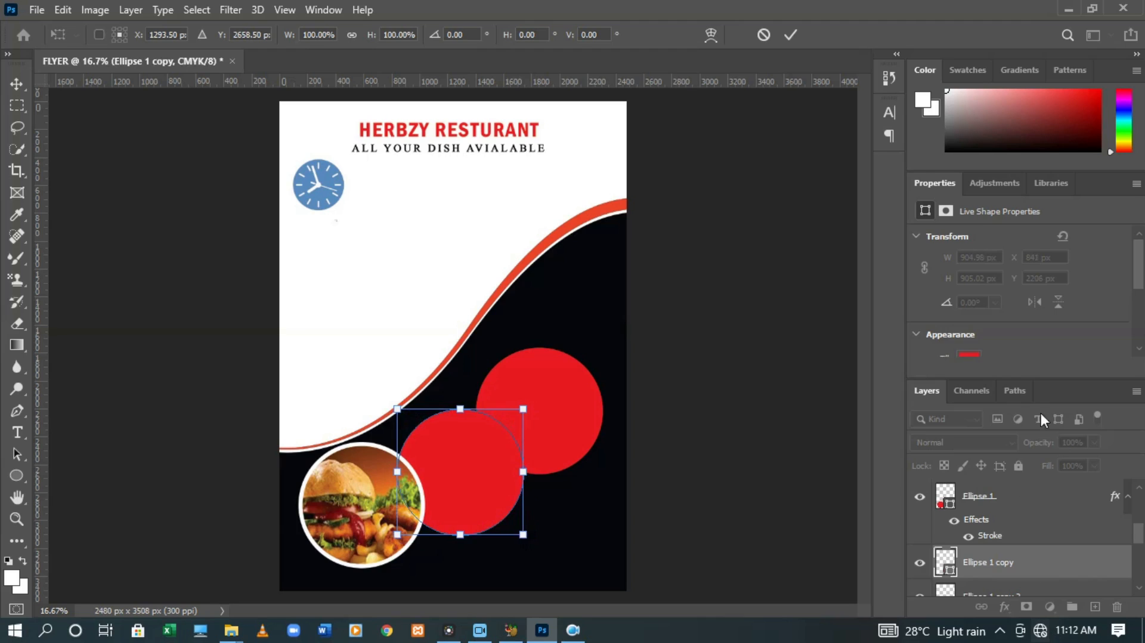
key(shift+Left)
key(shift+Left)
key(shift+Left)
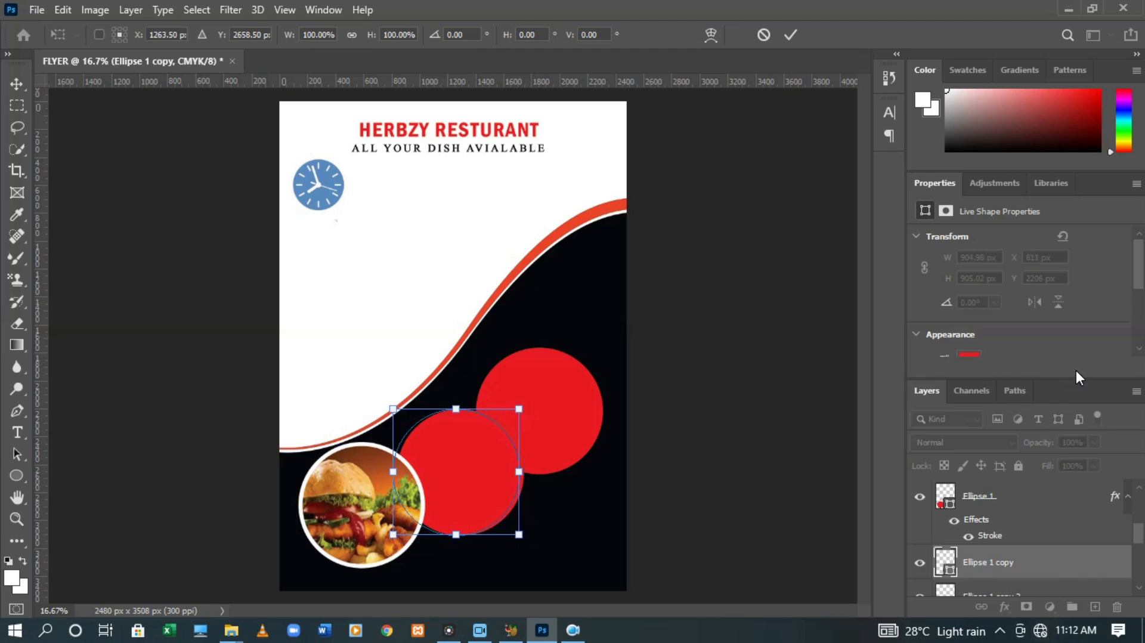
click(800, 29)
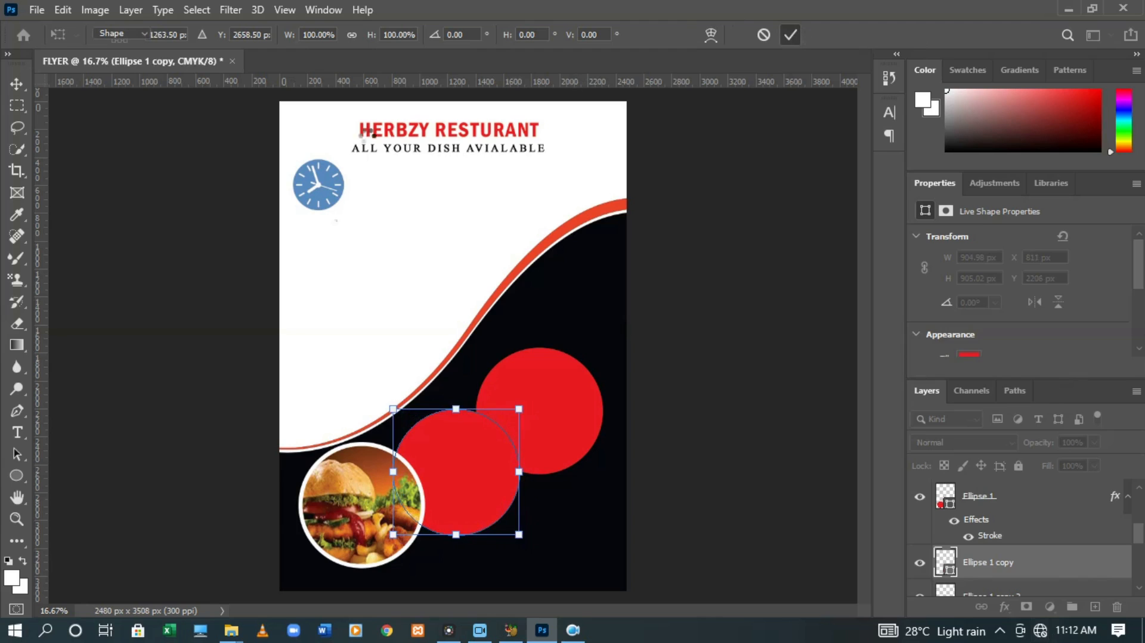
Place the linked image download (2) over the middle red circle and clip it to Ellipse 1 copy
click(36, 10)
click(76, 358)
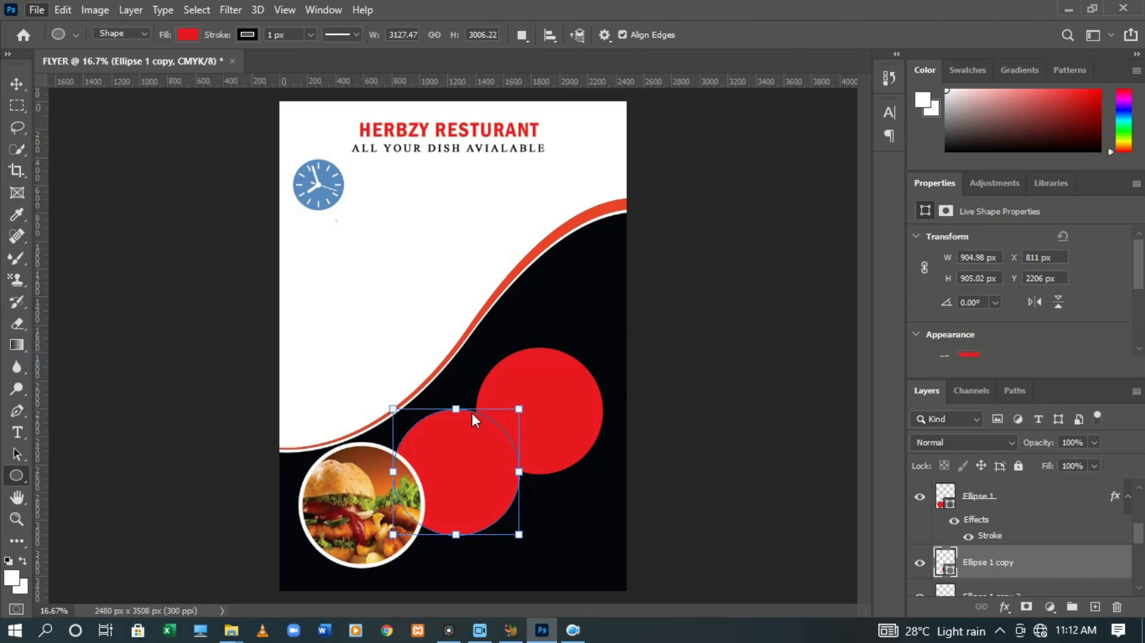
click(445, 119)
double_click(445, 114)
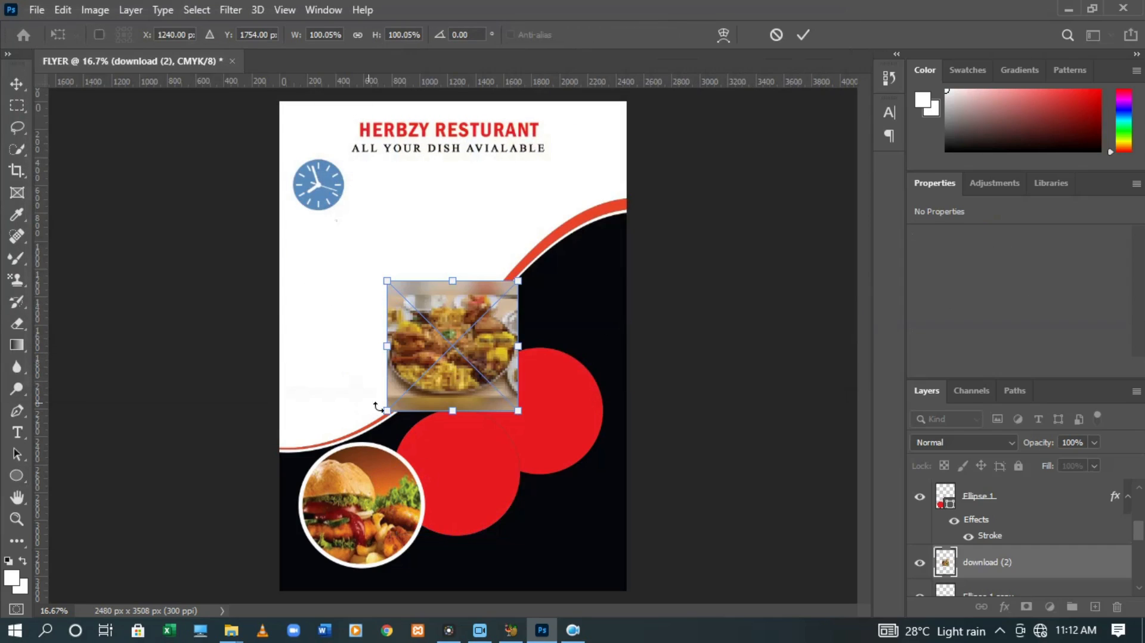
drag(458, 362, 464, 489)
click(808, 28)
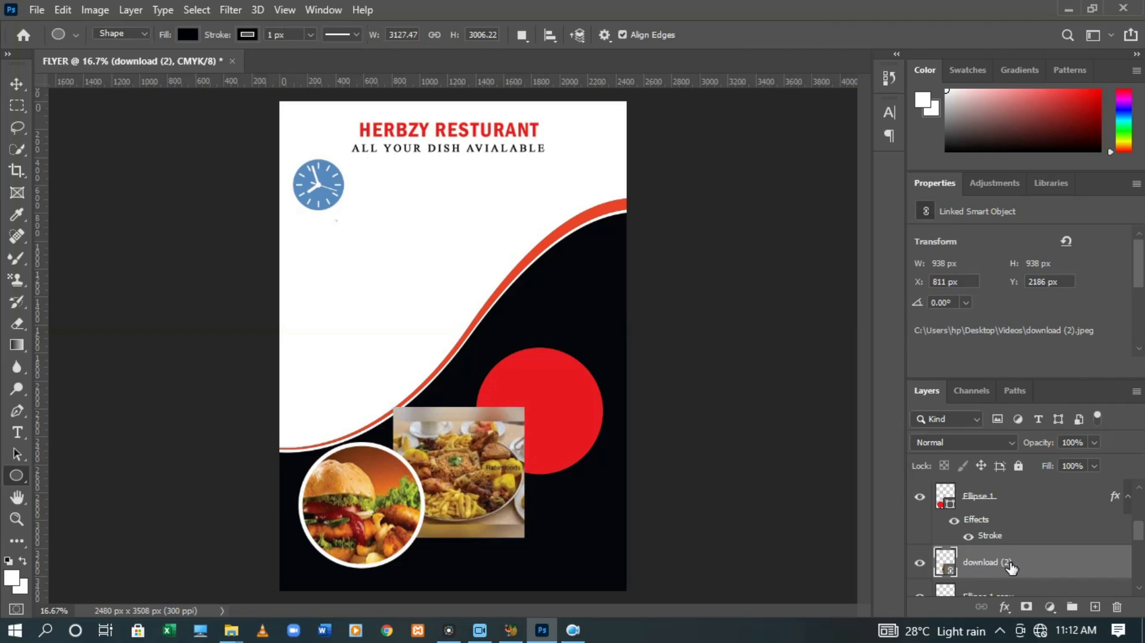
right_click(1010, 567)
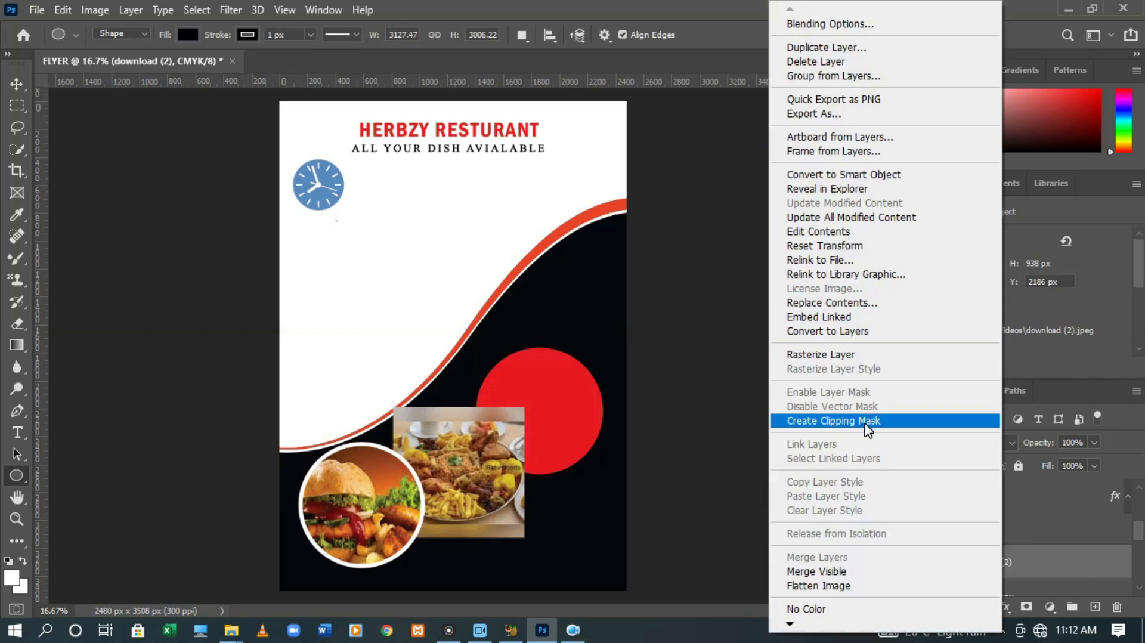
click(868, 421)
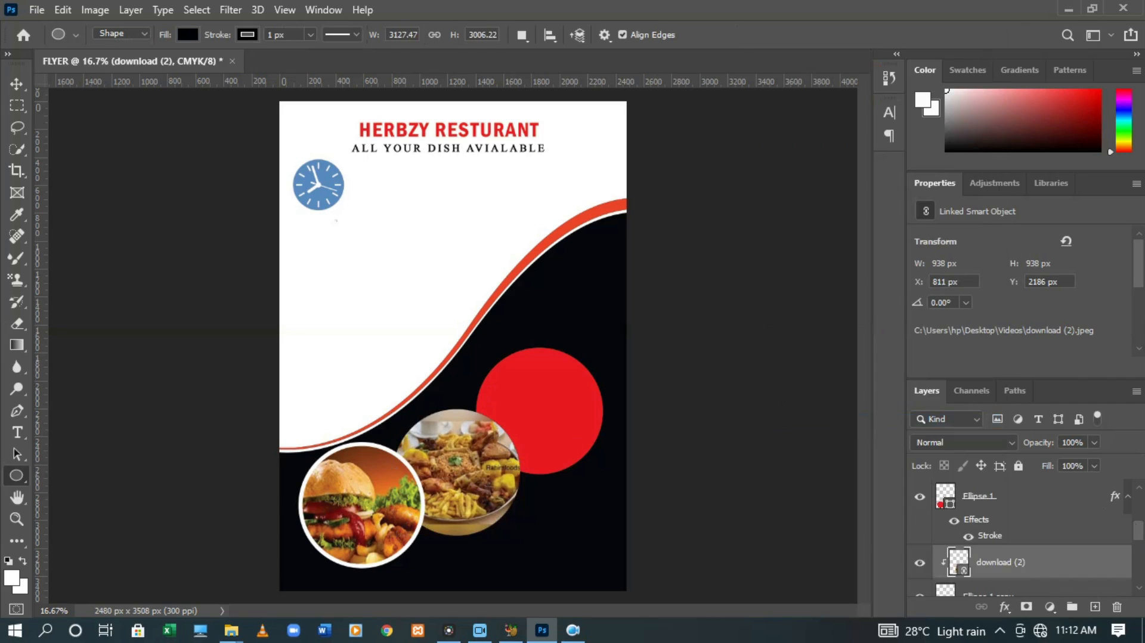
Try a 30 px inside white Stroke layer style on the download (2) image and undo it
right_click(1054, 571)
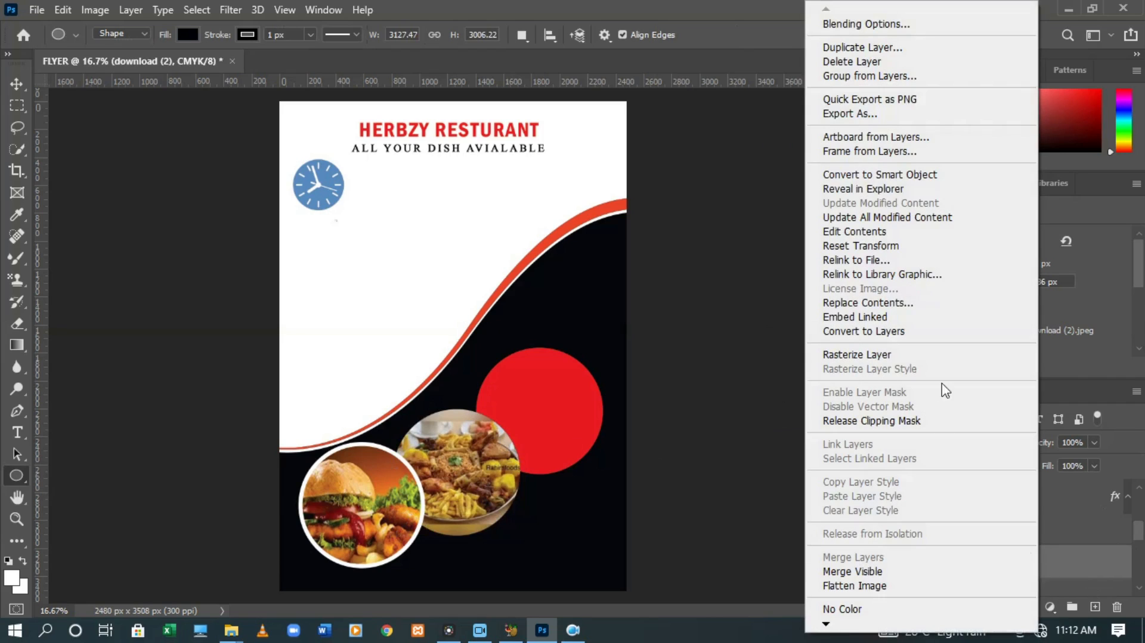
click(862, 25)
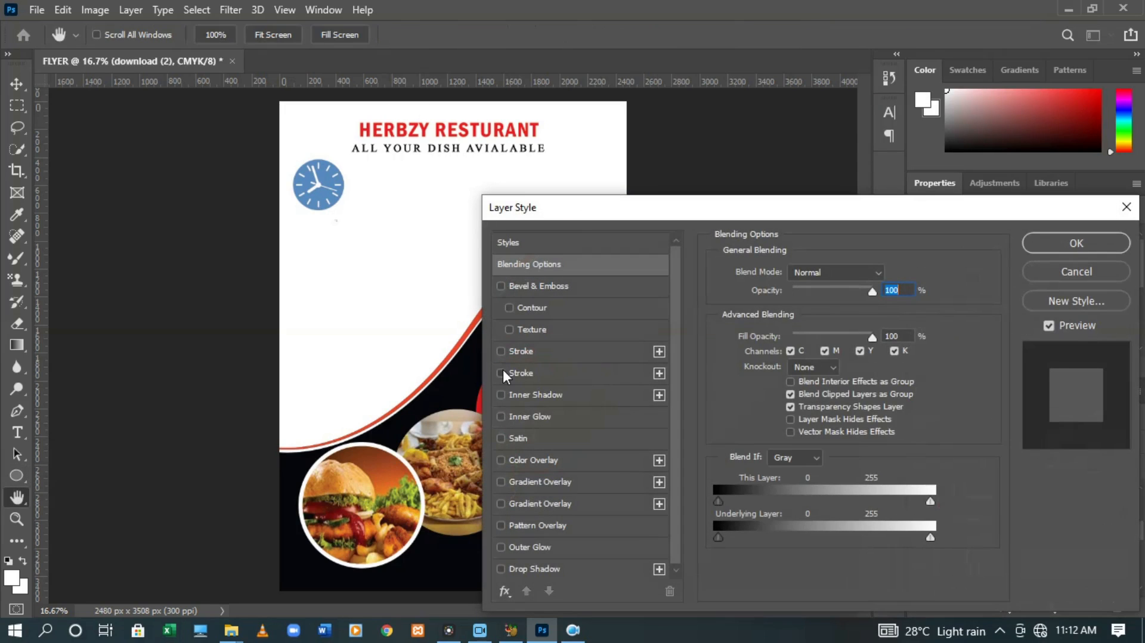
click(501, 373)
click(530, 373)
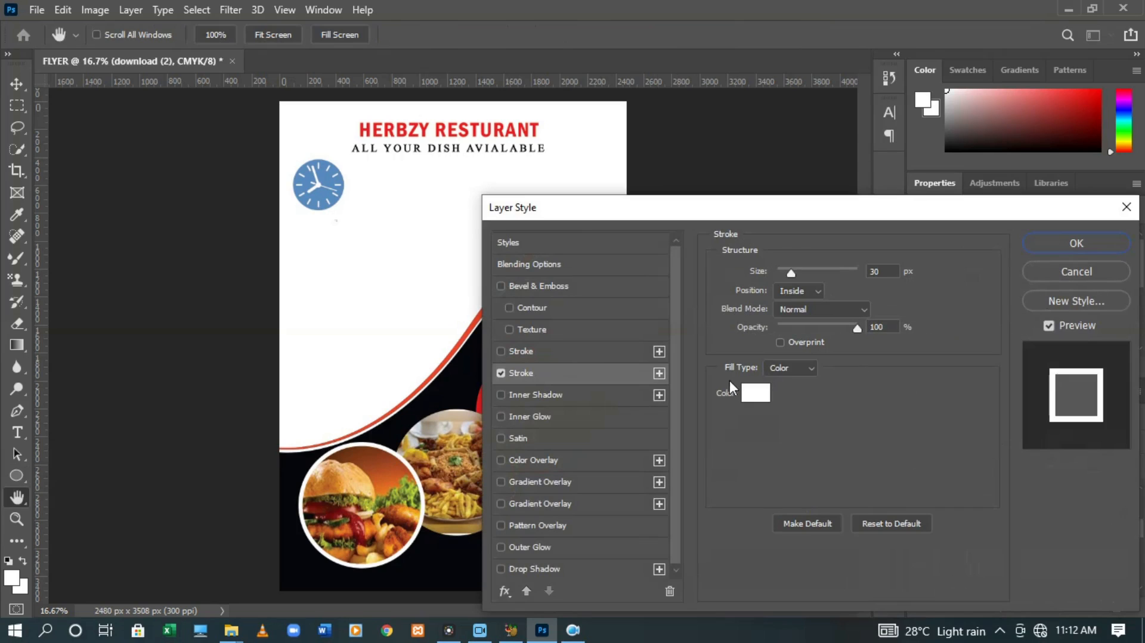
click(1060, 249)
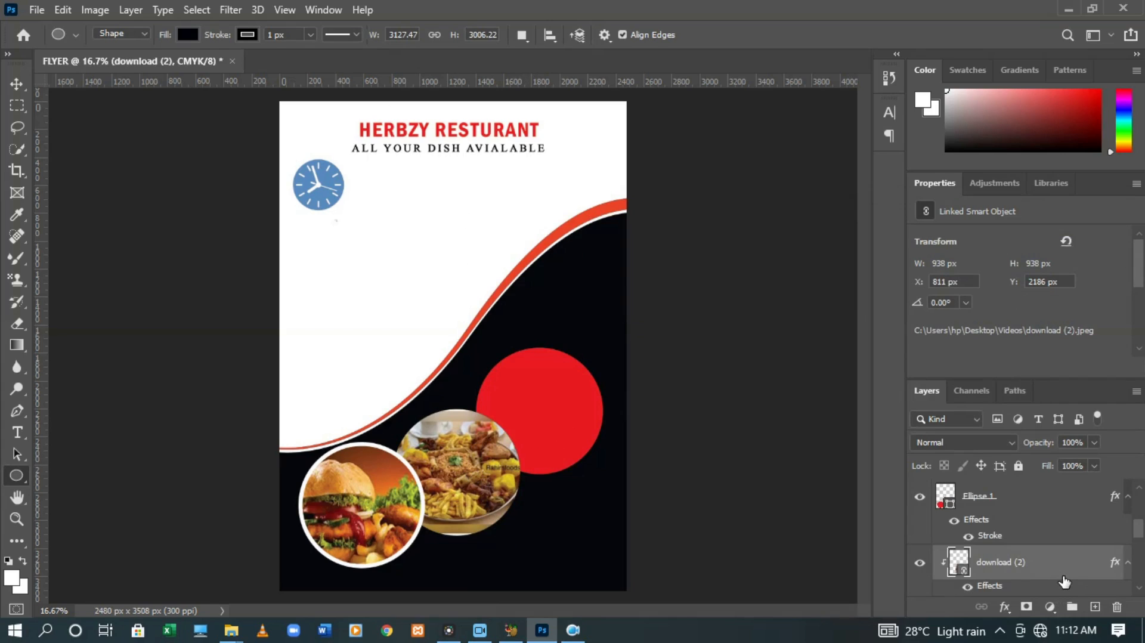
key(ctrl+z)
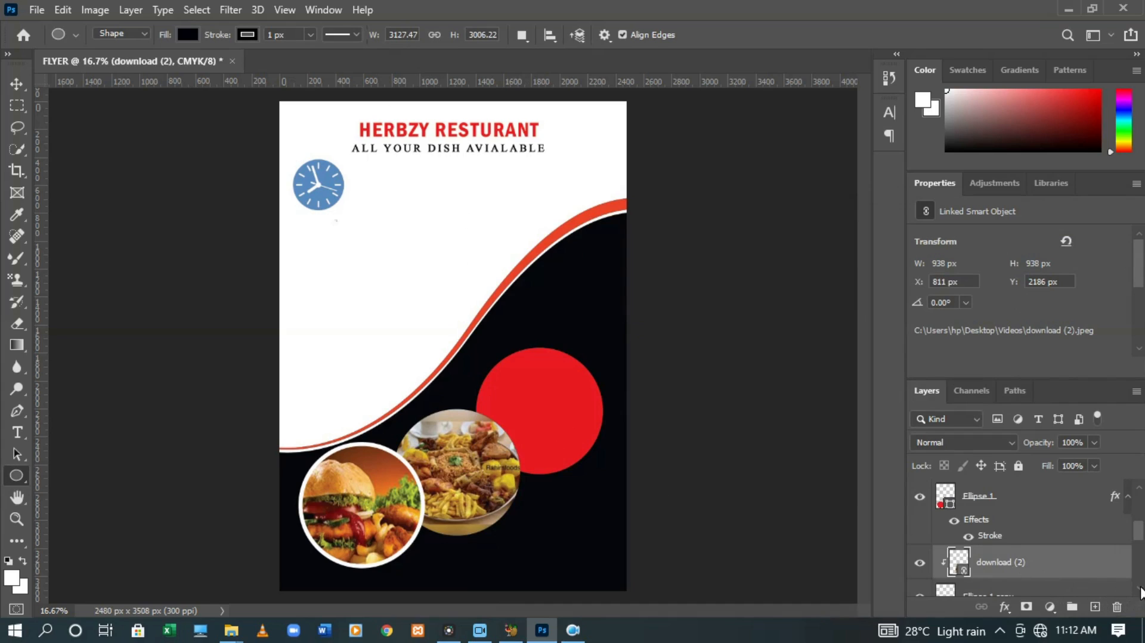
Add a white outside Stroke layer style of 30 px to Ellipse 1 copy
click(1139, 588)
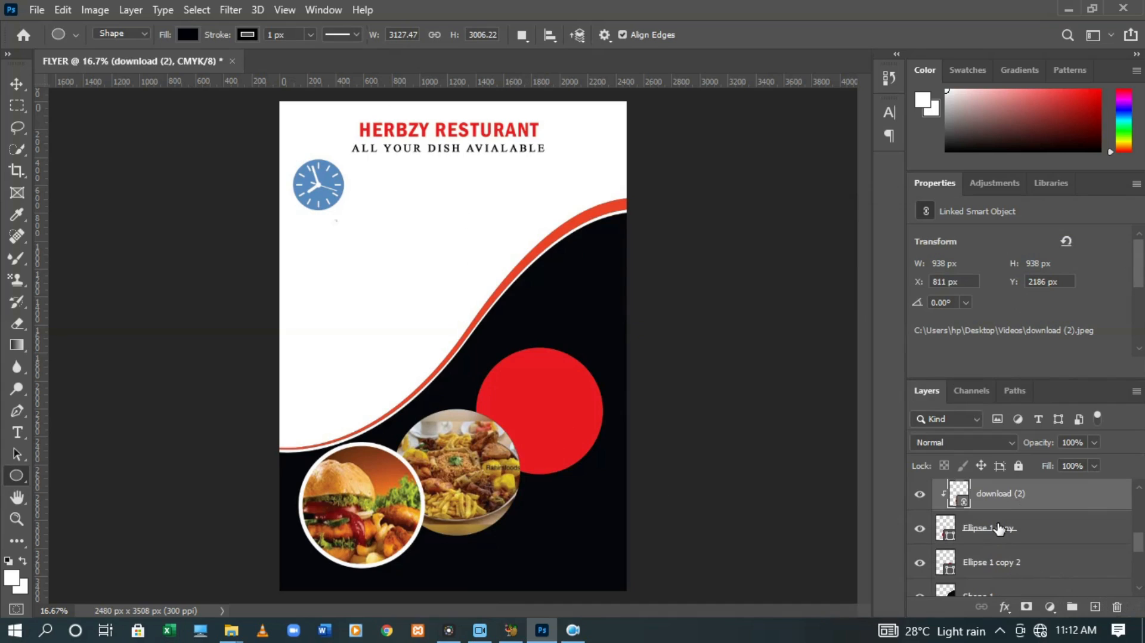
click(1007, 534)
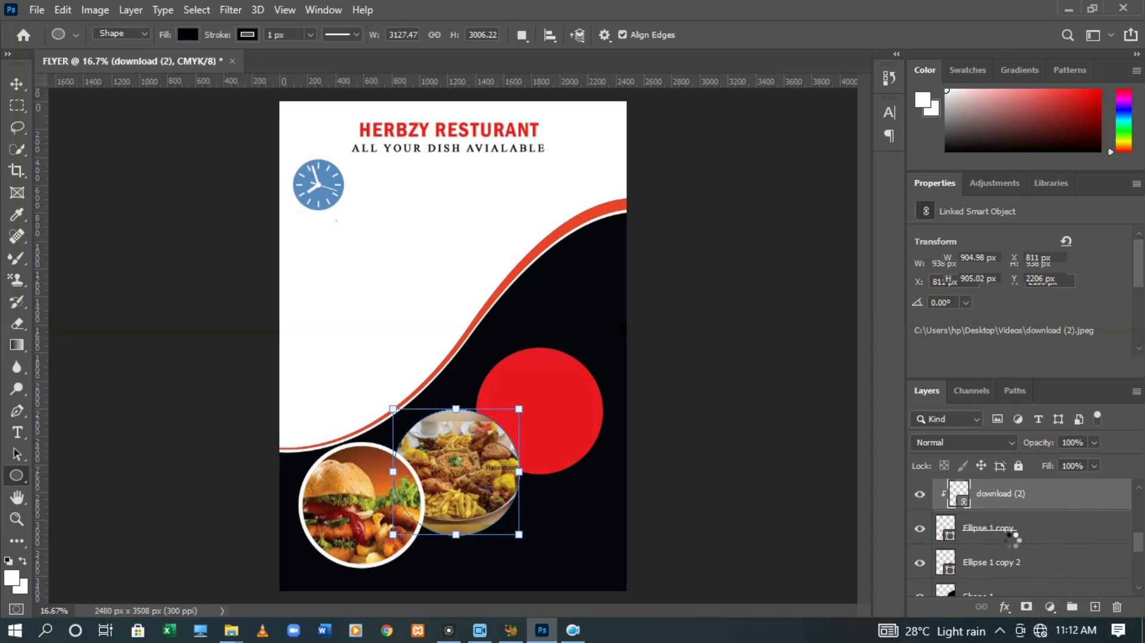
right_click(1004, 531)
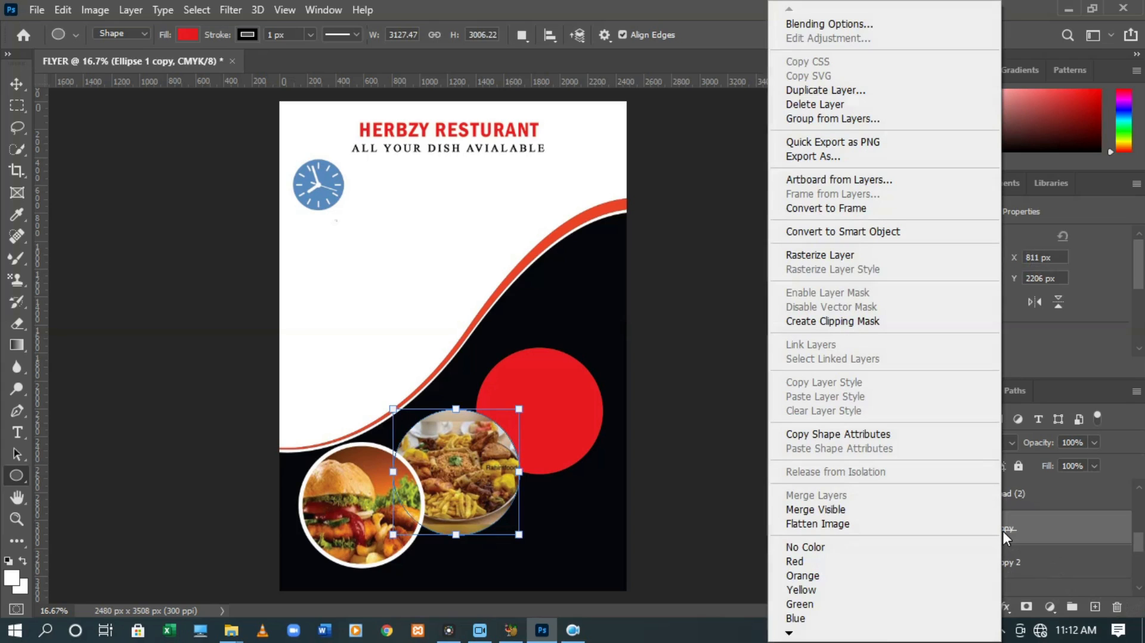
click(820, 22)
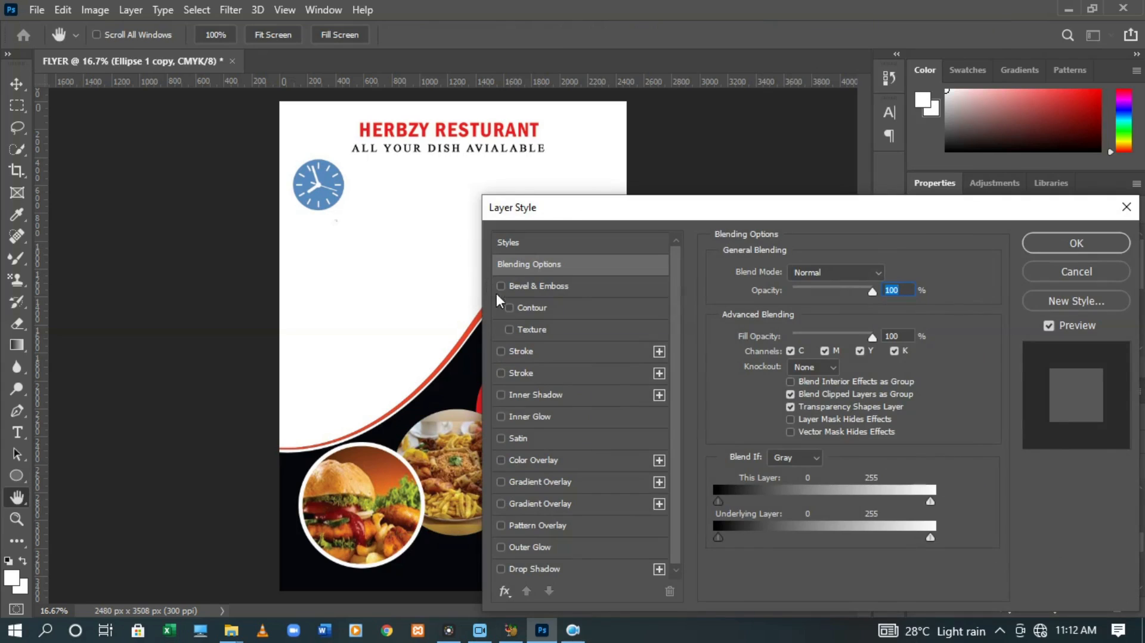
click(507, 352)
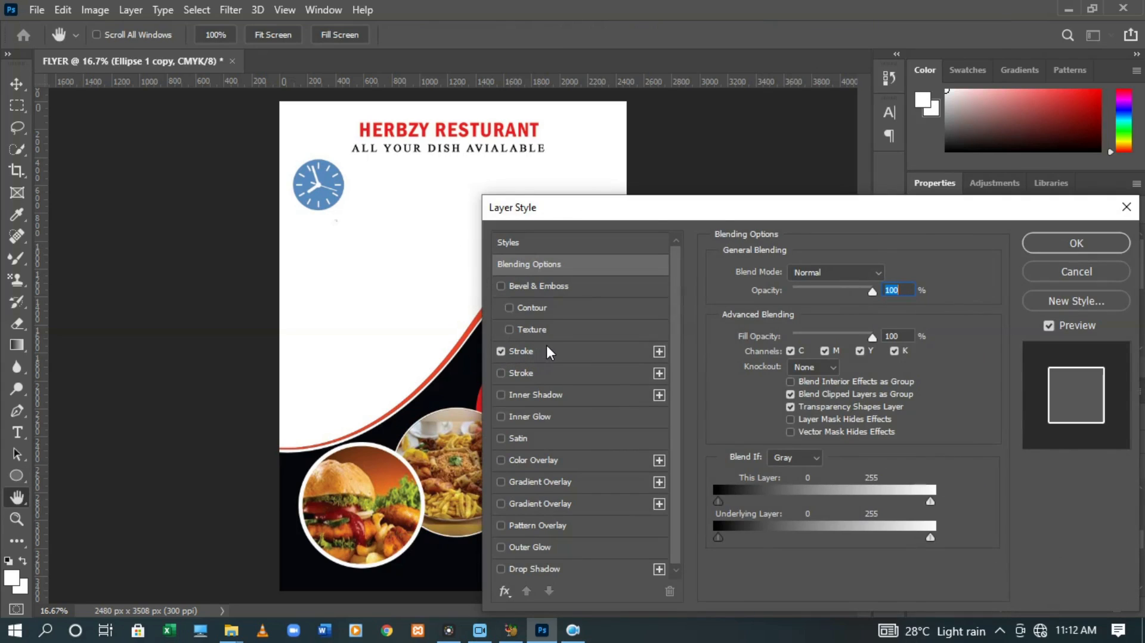
click(548, 349)
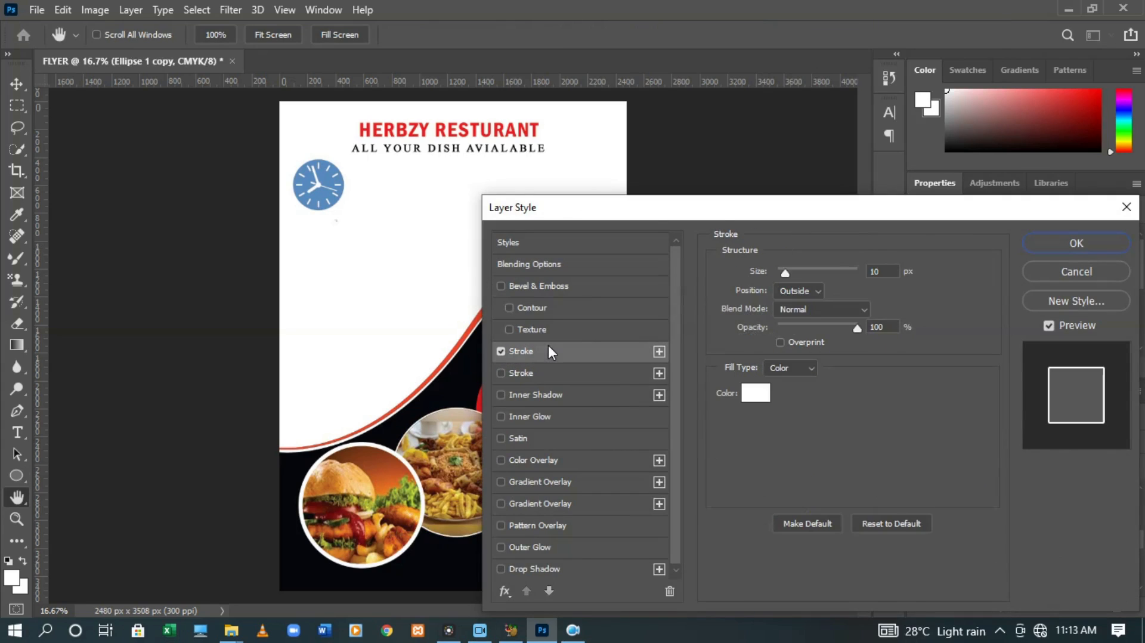
double_click(885, 272)
text(30)
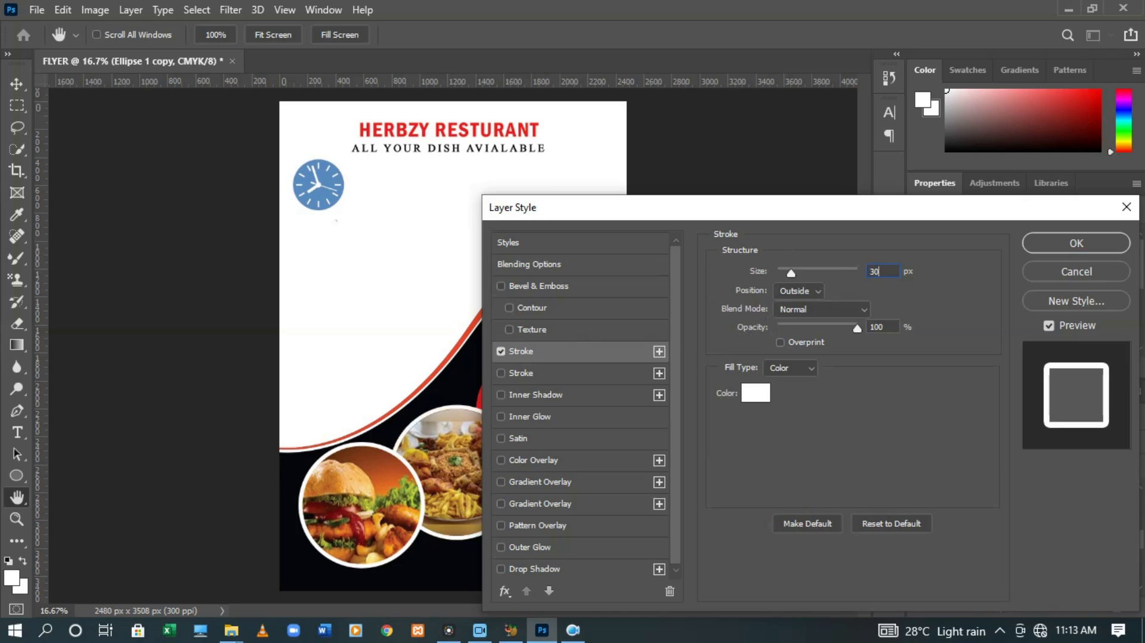
click(1076, 237)
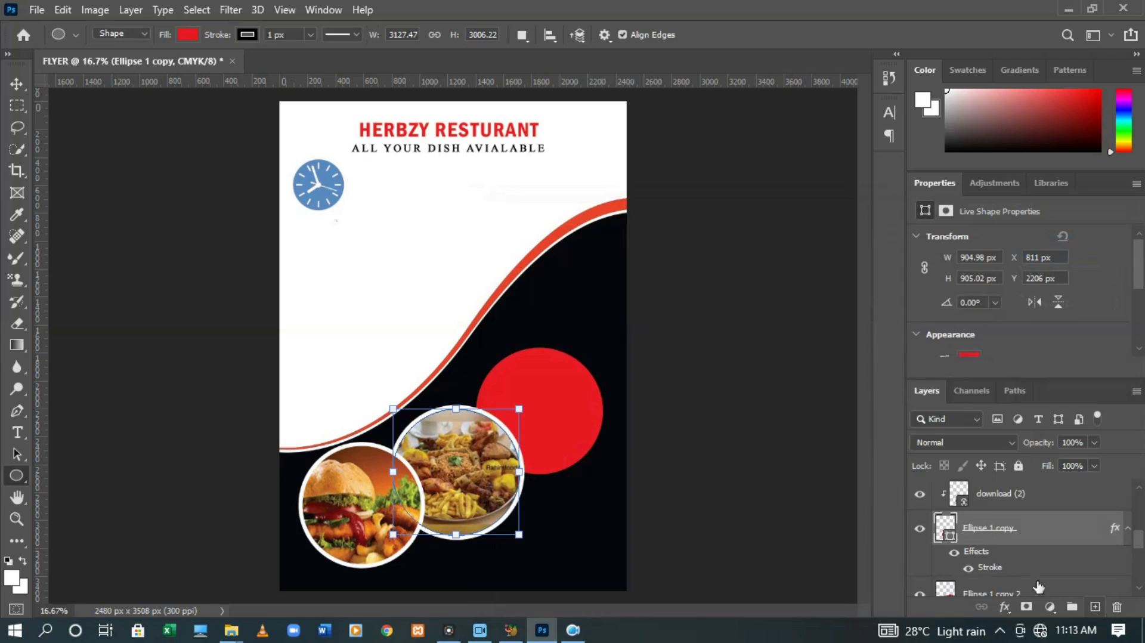
Place the linked image download (4) above Ellipse 1 copy 2 and move it over the remaining red circle to X 1837.00 px, Y 2185.50 px
scroll(1142, 592, down, 3)
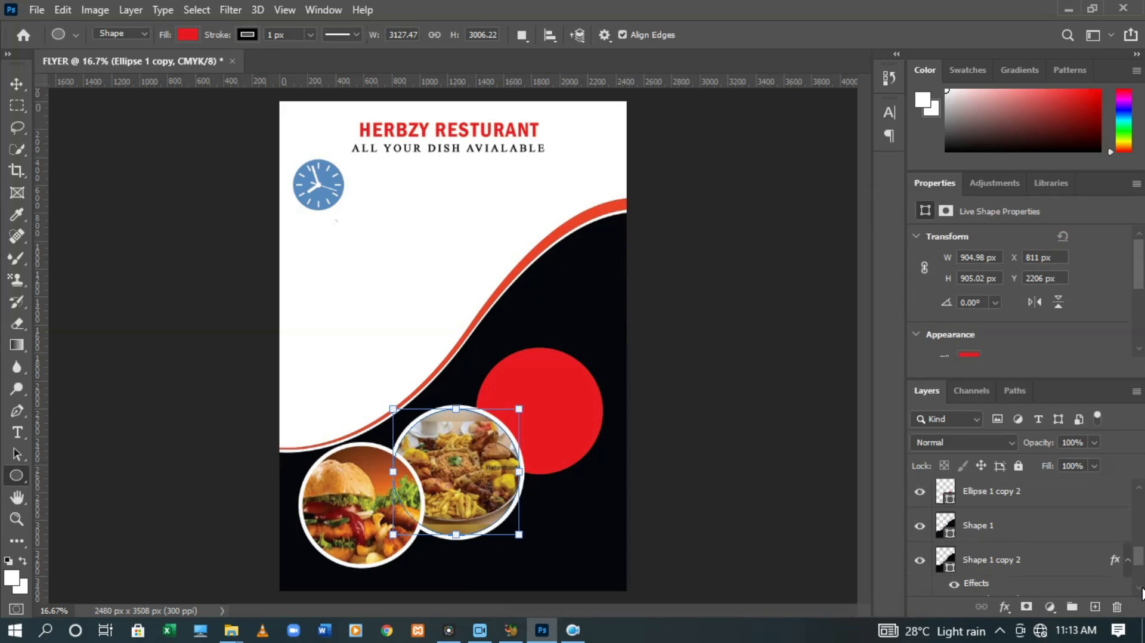
click(1026, 505)
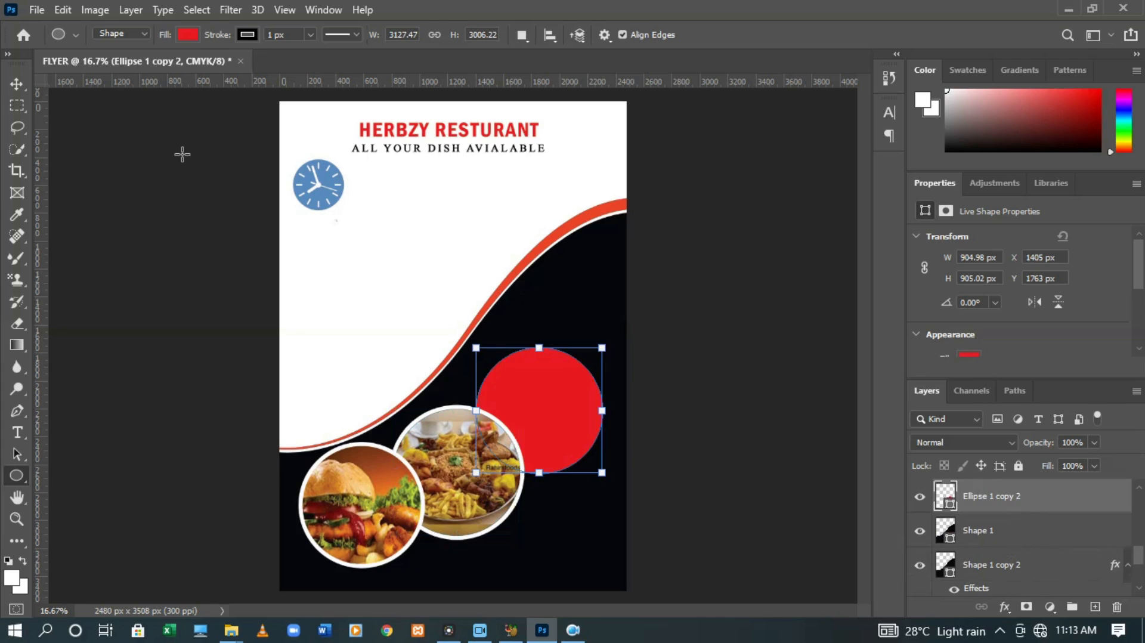
click(37, 9)
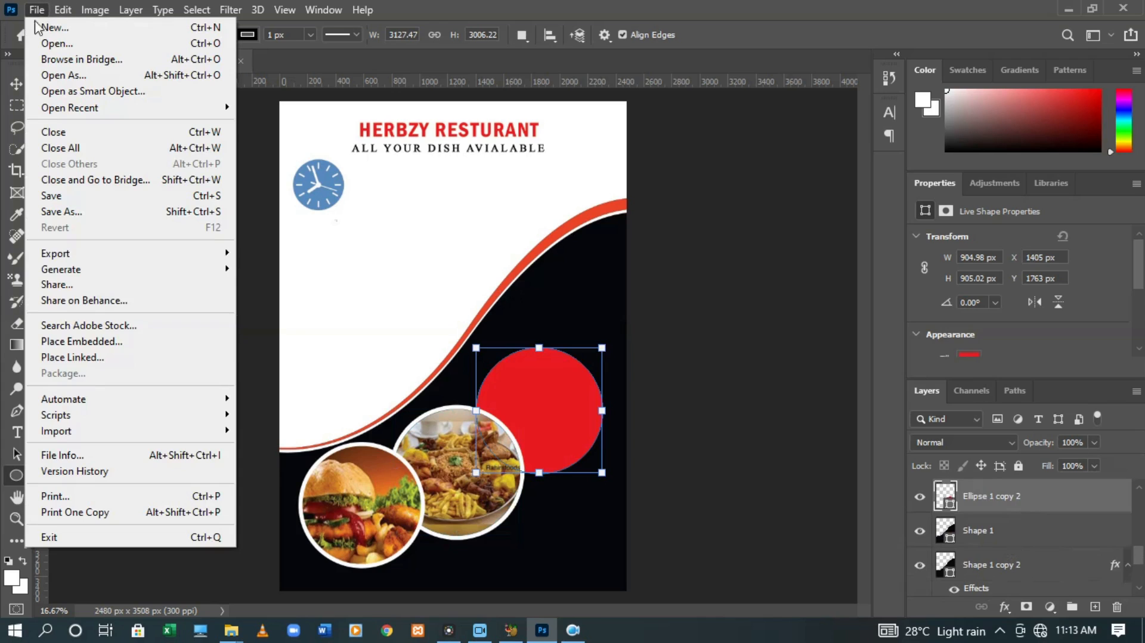
click(78, 362)
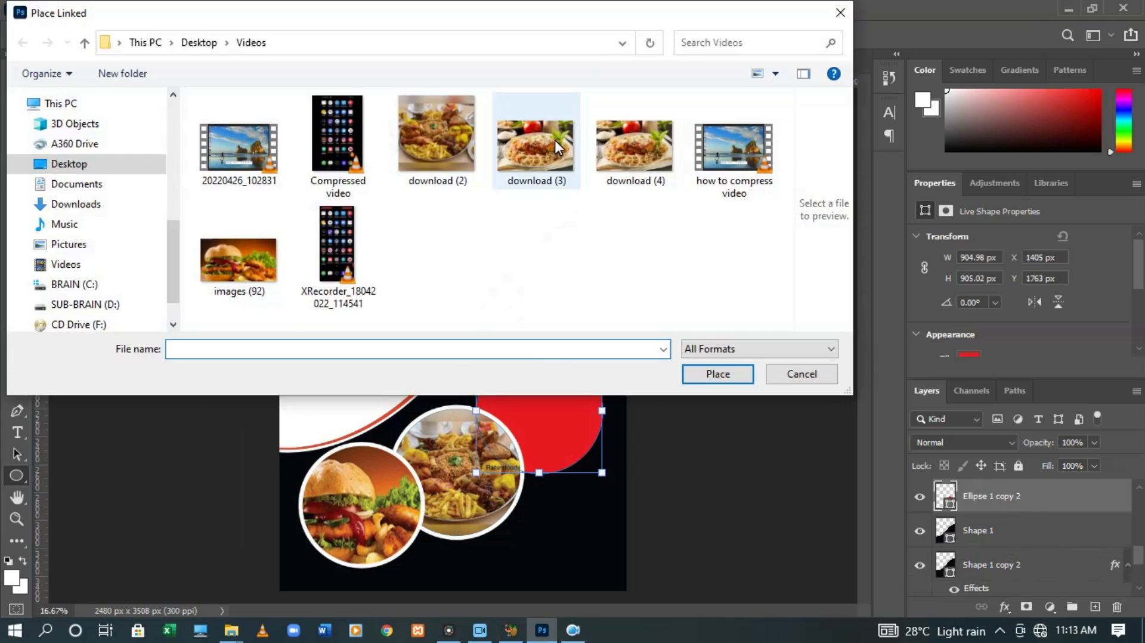
double_click(620, 149)
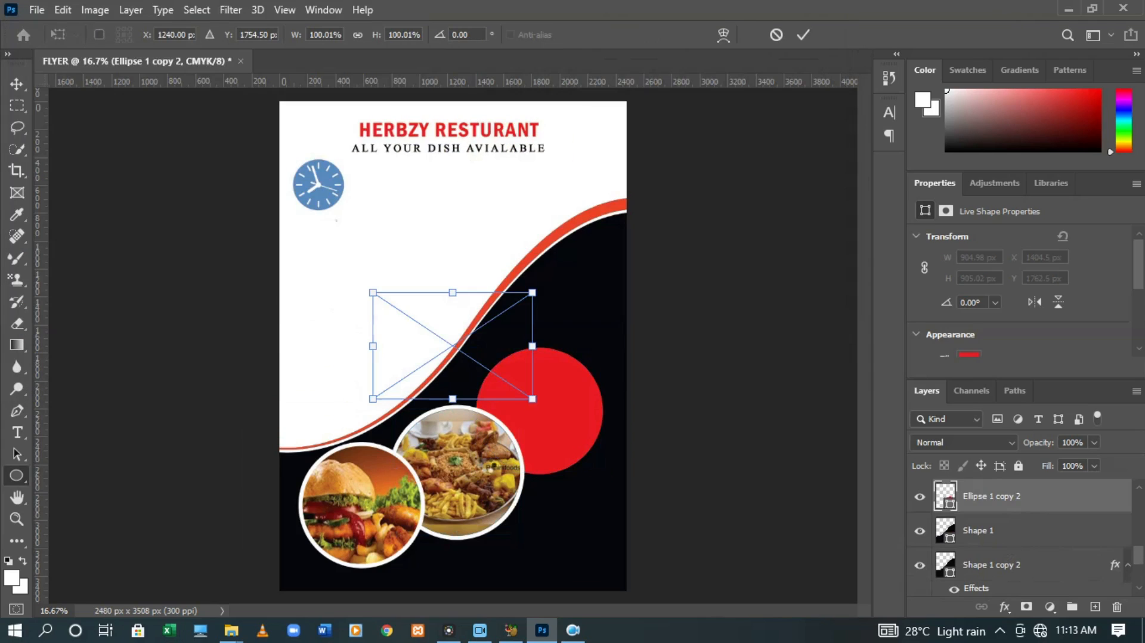
drag(513, 359, 570, 402)
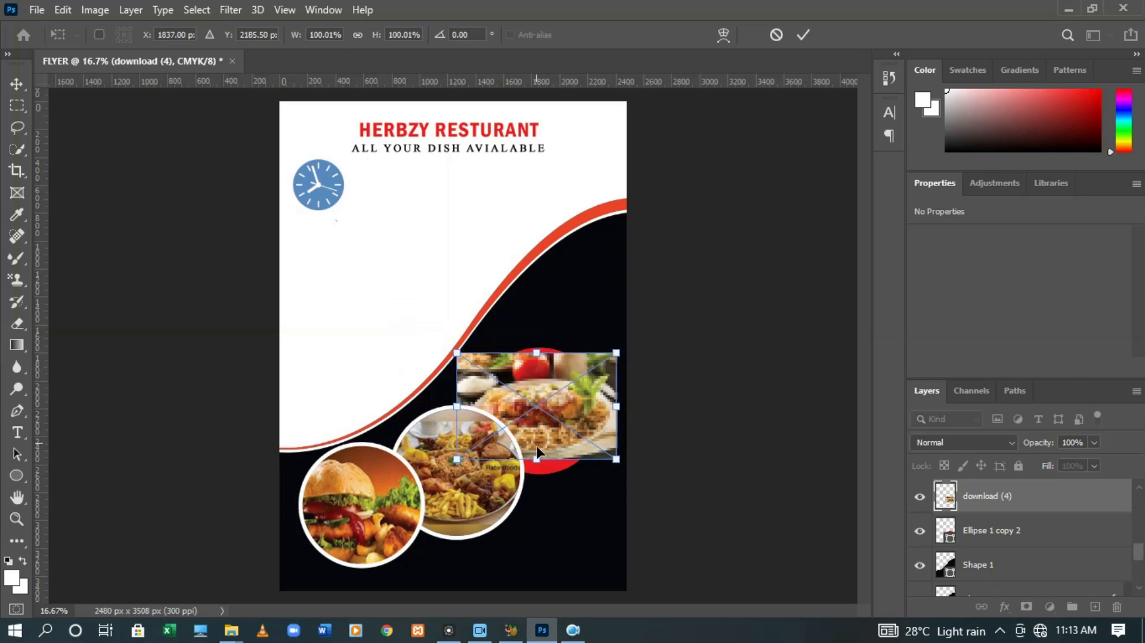
Stretch the download (4) image to 130.75% height, nudge it up to Y 2254.50 px to cover the circle, and apply the transform
drag(544, 469, 543, 503)
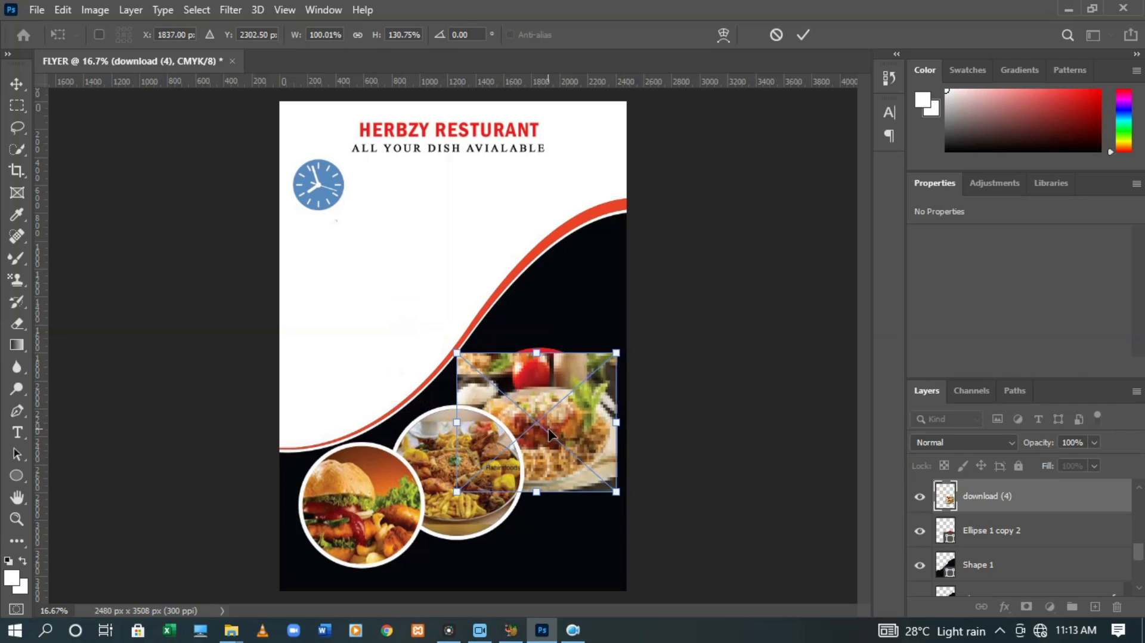
key(Up)
key(Up)
key(Up)
key(Up)
key(Up)
key(Up)
key(Up)
key(Up)
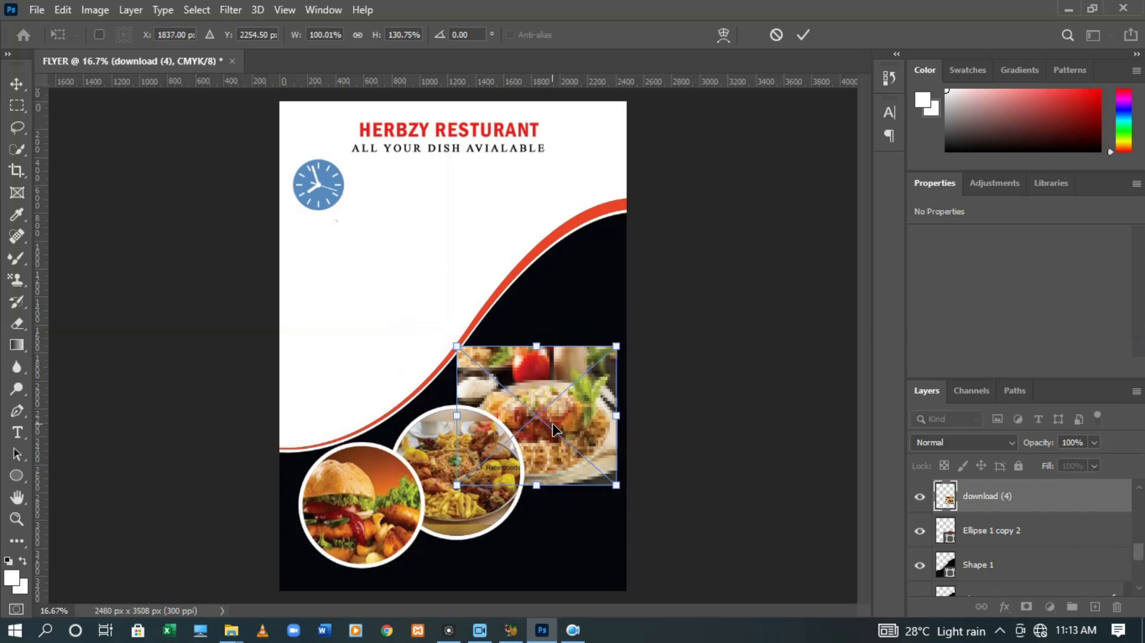
click(805, 43)
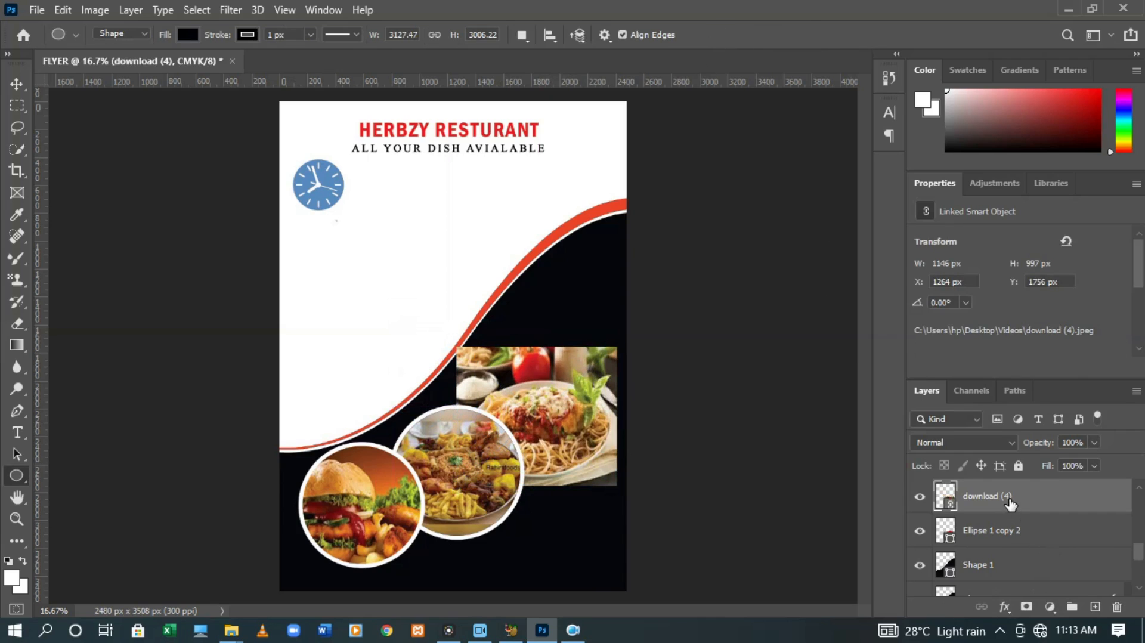
Clip the download (4) image to the Ellipse 1 copy 2 circle with a clipping mask
click(987, 547)
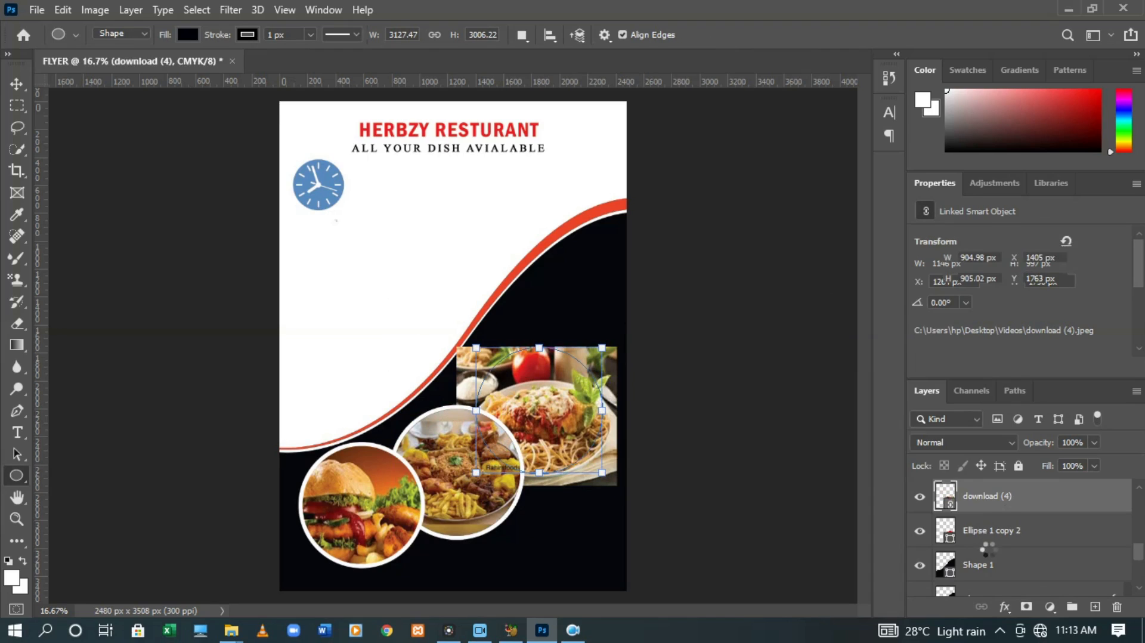
click(997, 498)
right_click(993, 491)
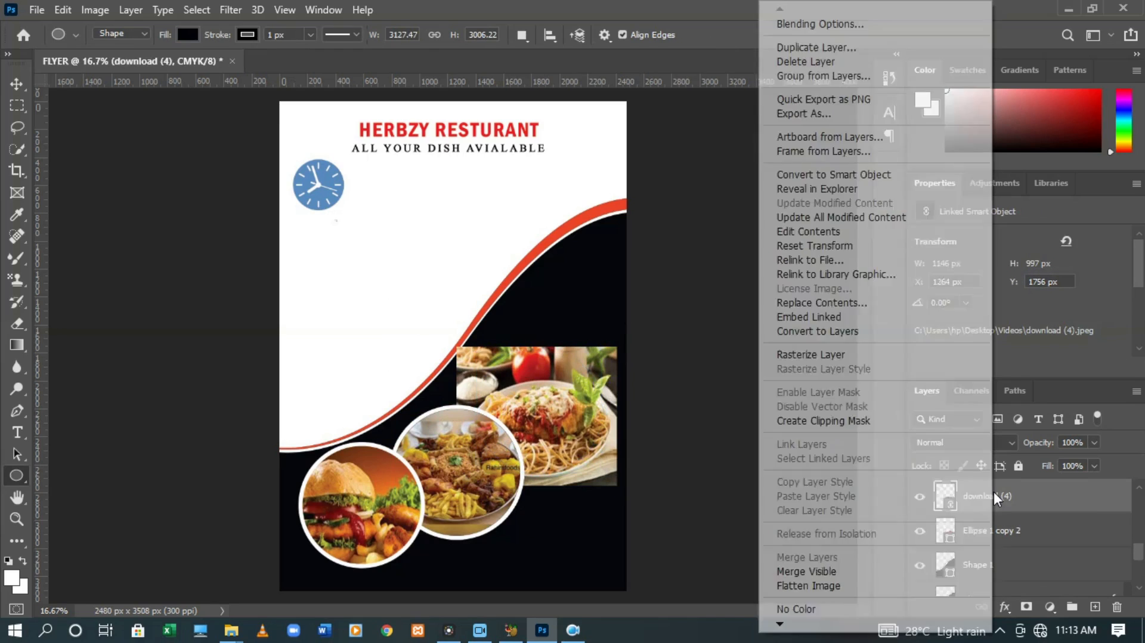
click(910, 426)
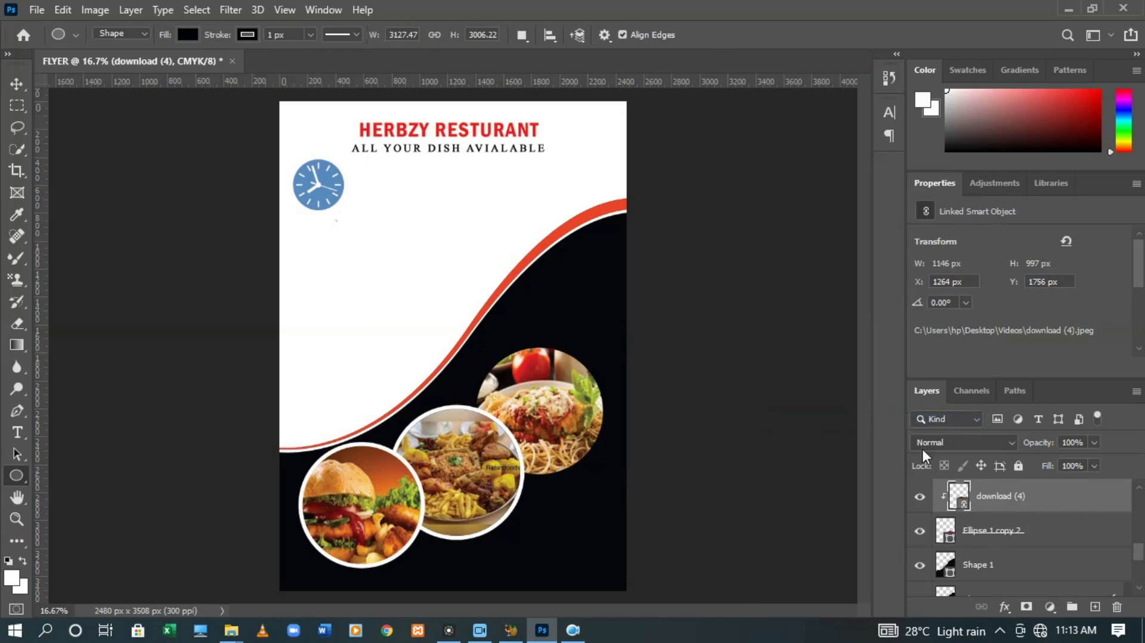
Give Ellipse 1 copy 2 a white outside Stroke layer style of 30 px
click(990, 531)
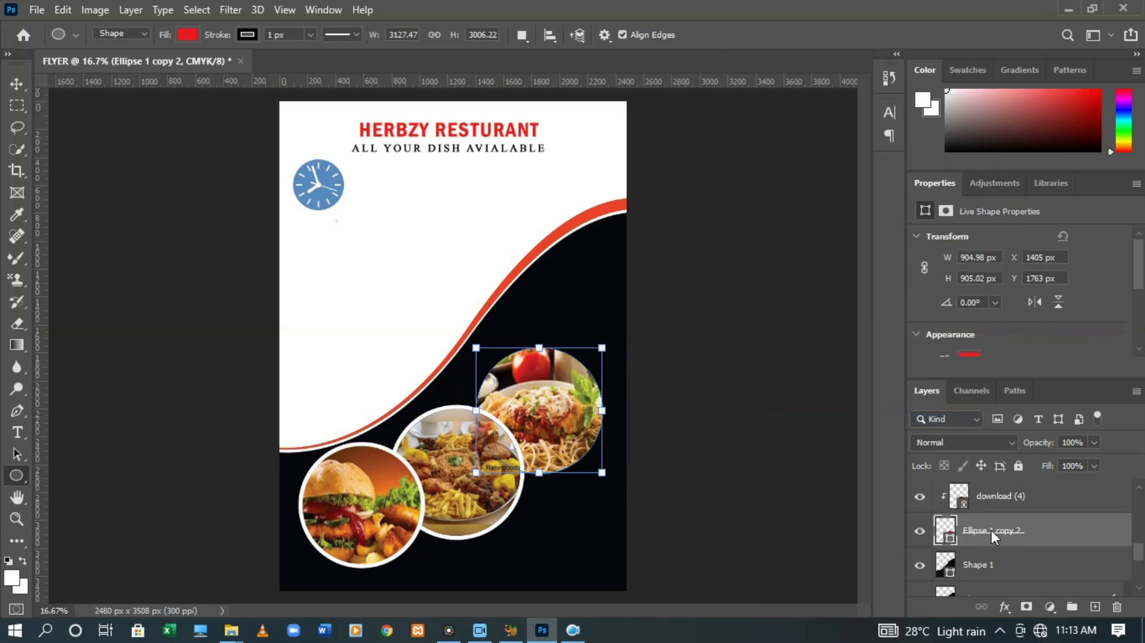
right_click(991, 530)
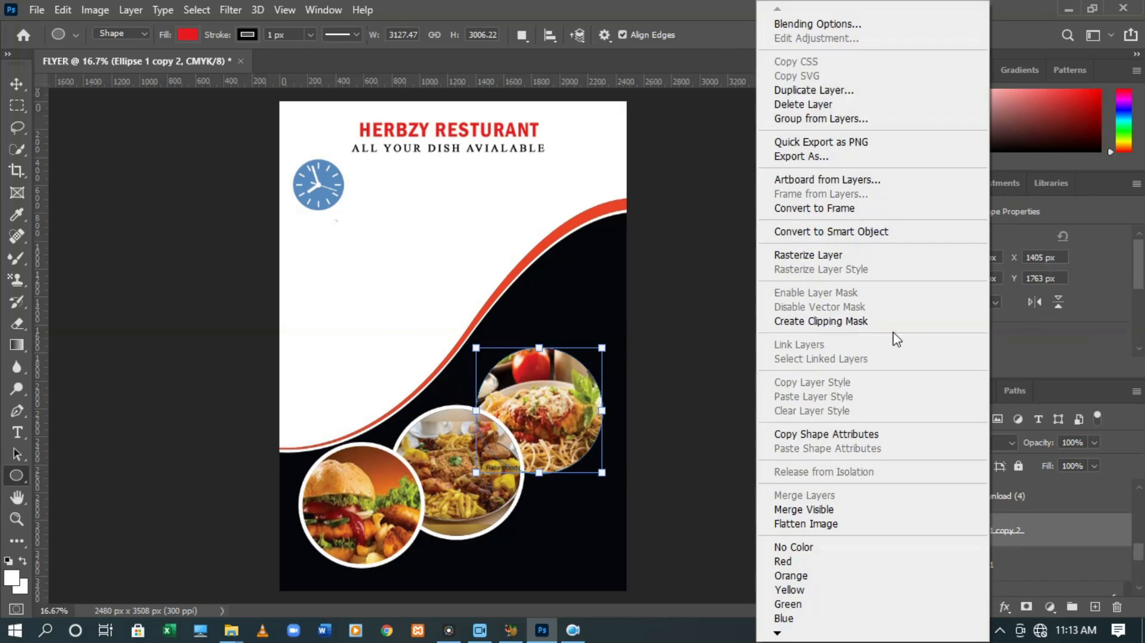
click(787, 26)
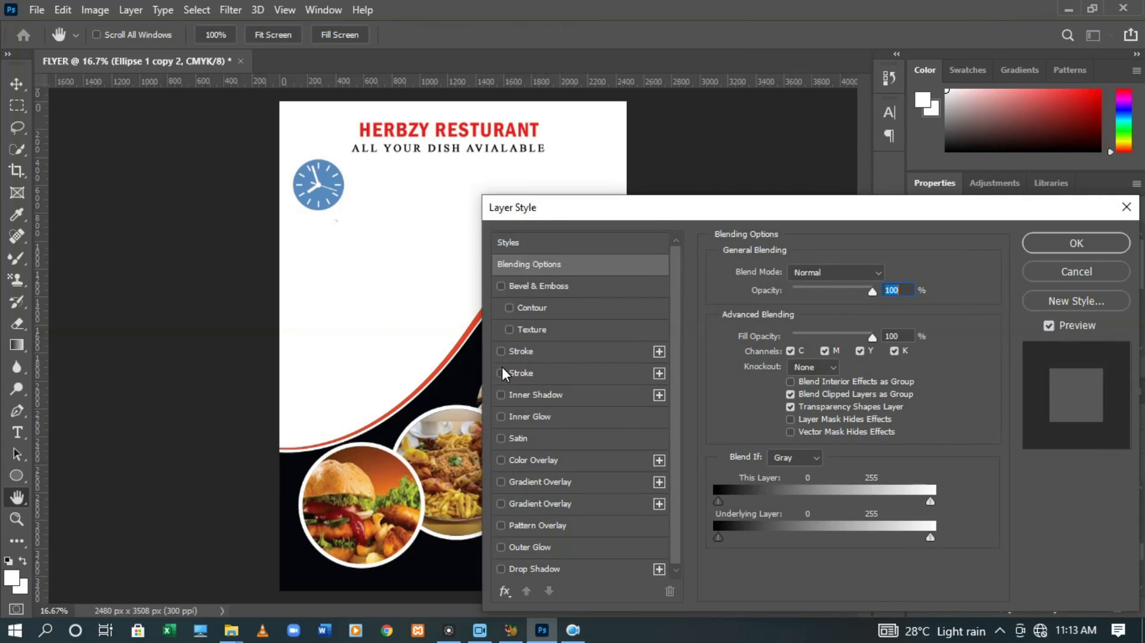
click(502, 350)
click(556, 351)
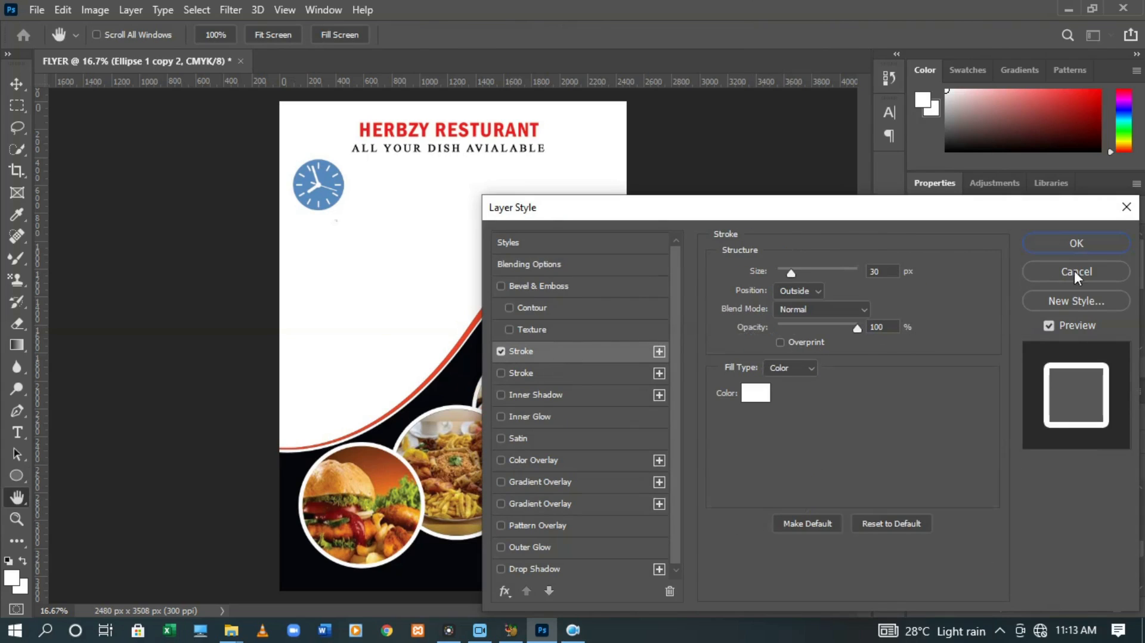
click(1078, 243)
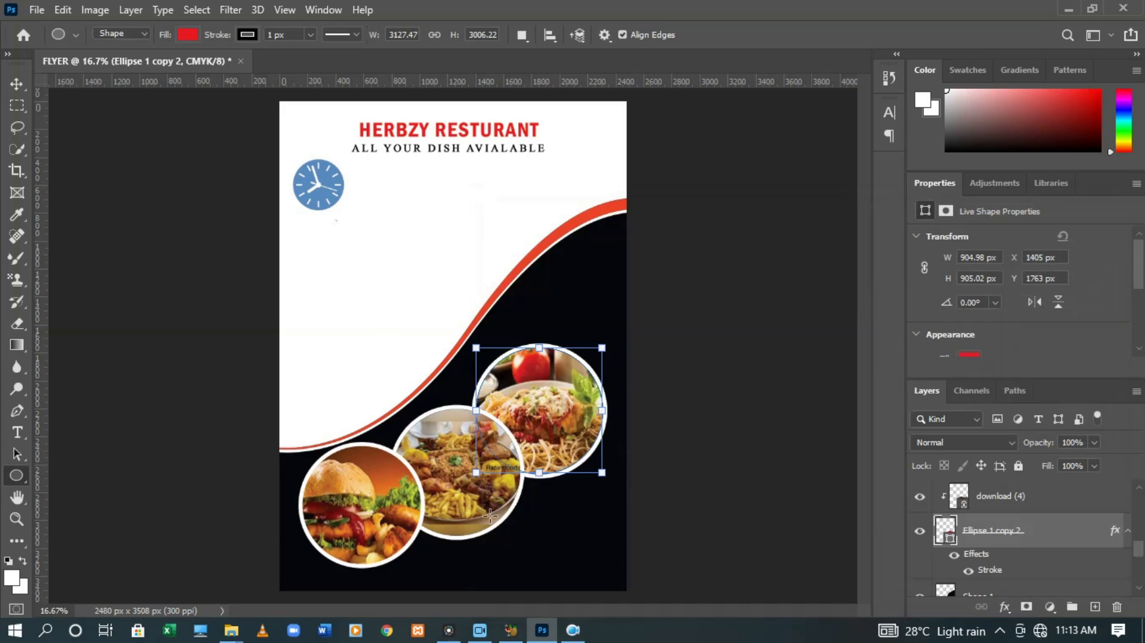
click(18, 437)
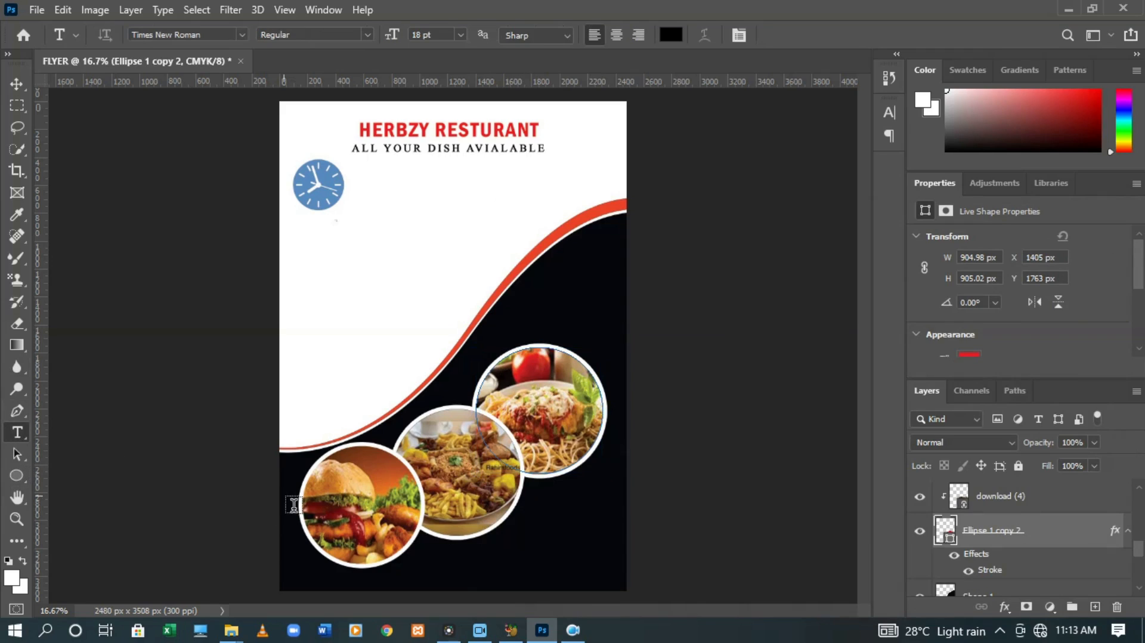
click(524, 544)
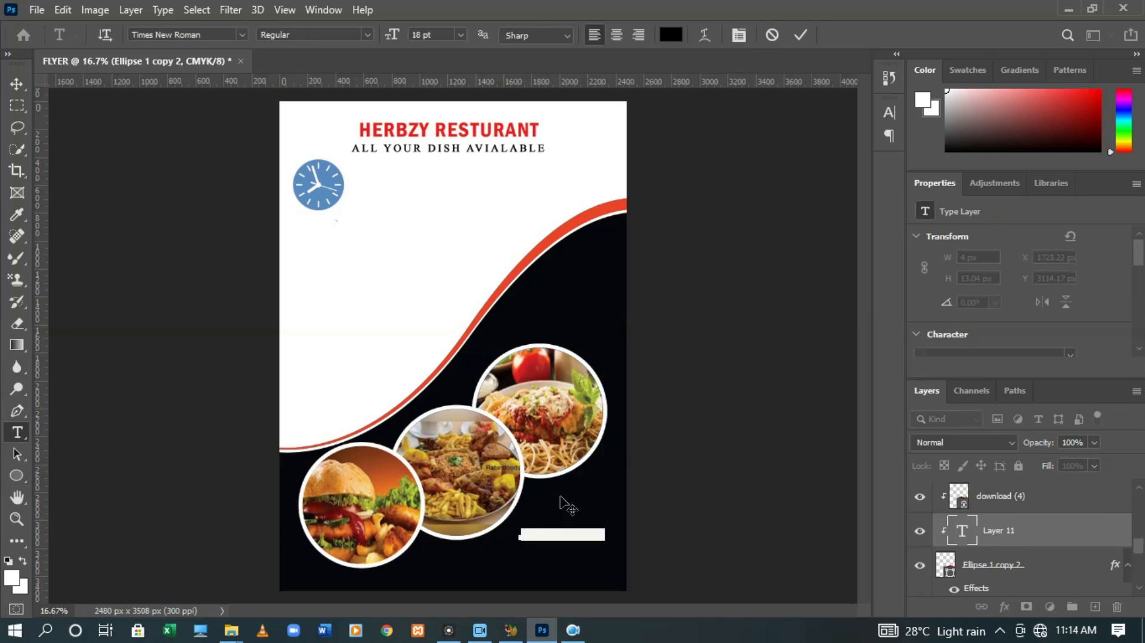
click(800, 23)
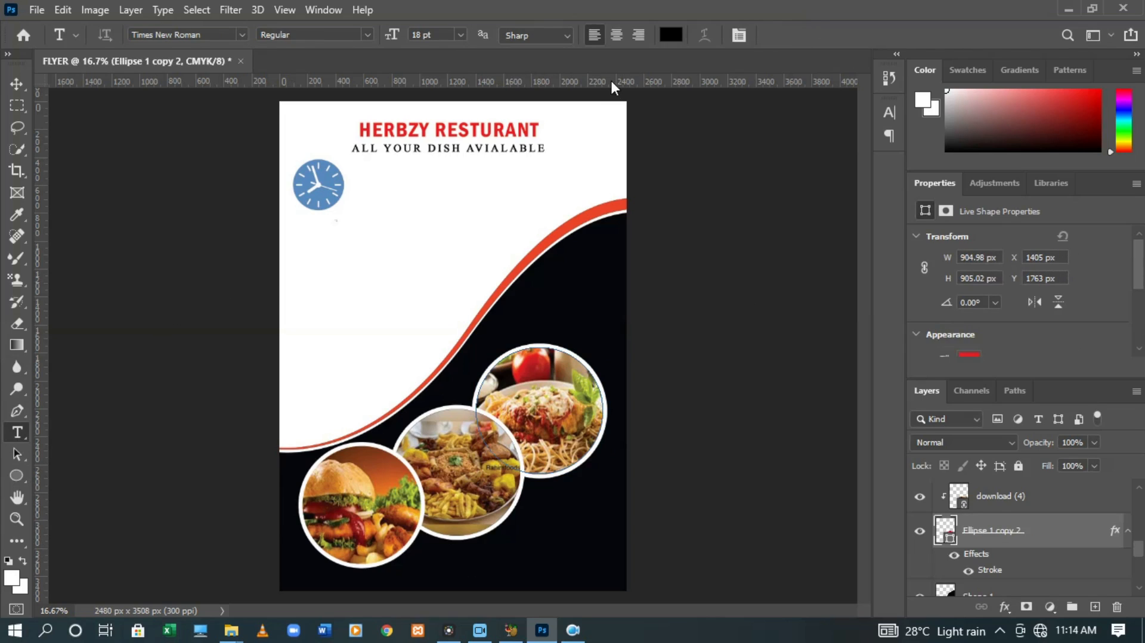
Set the text colour for new type to bright red
click(674, 35)
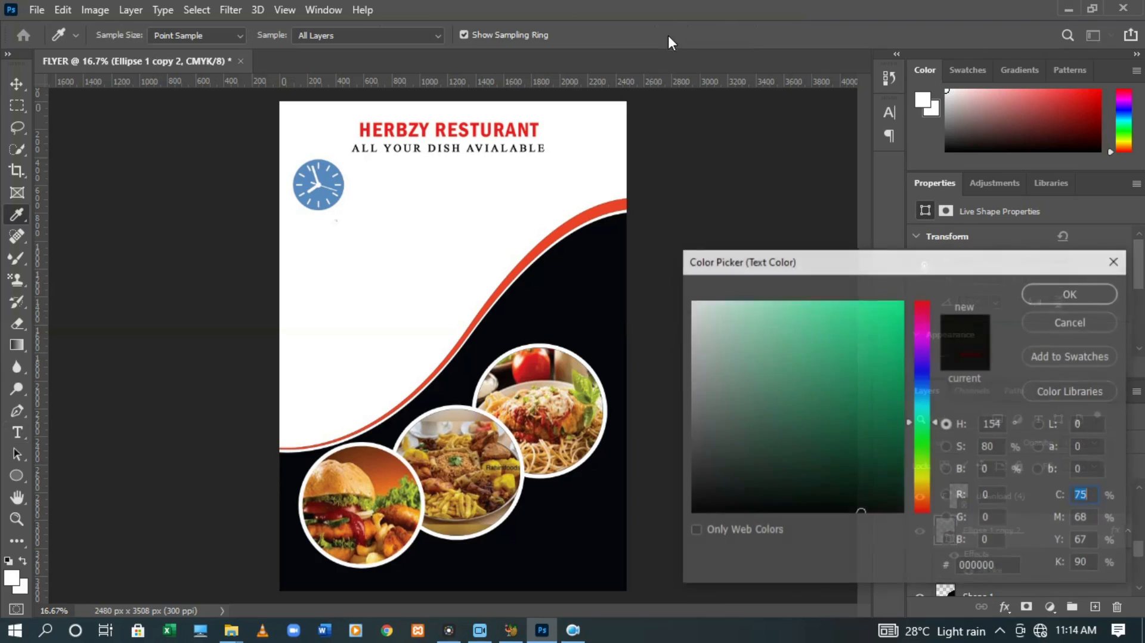
click(923, 305)
click(891, 303)
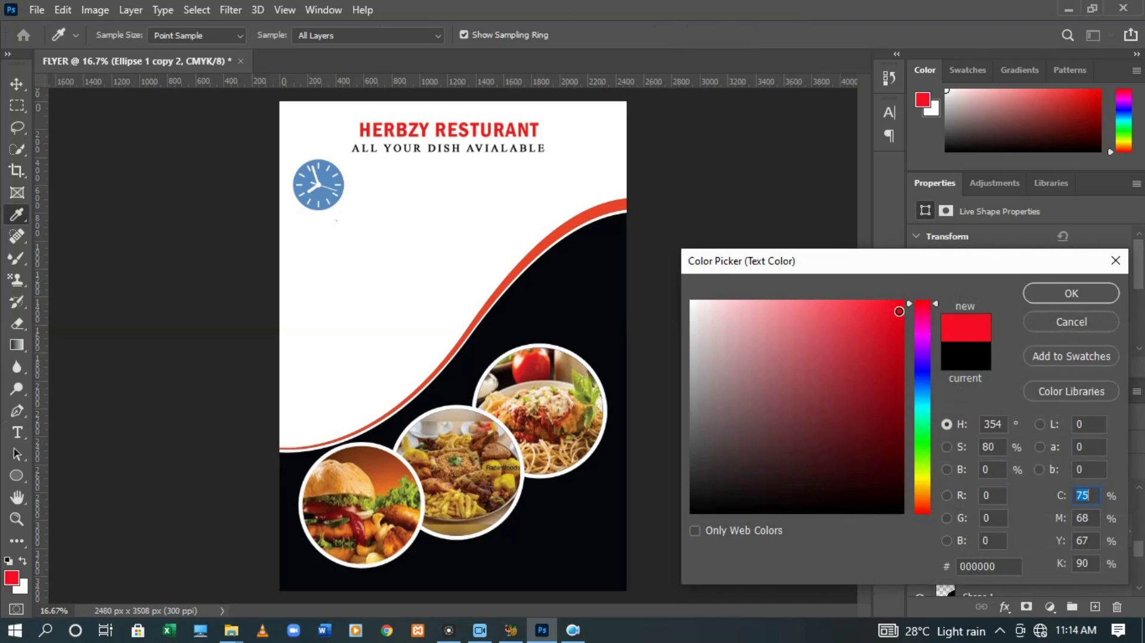
click(1059, 292)
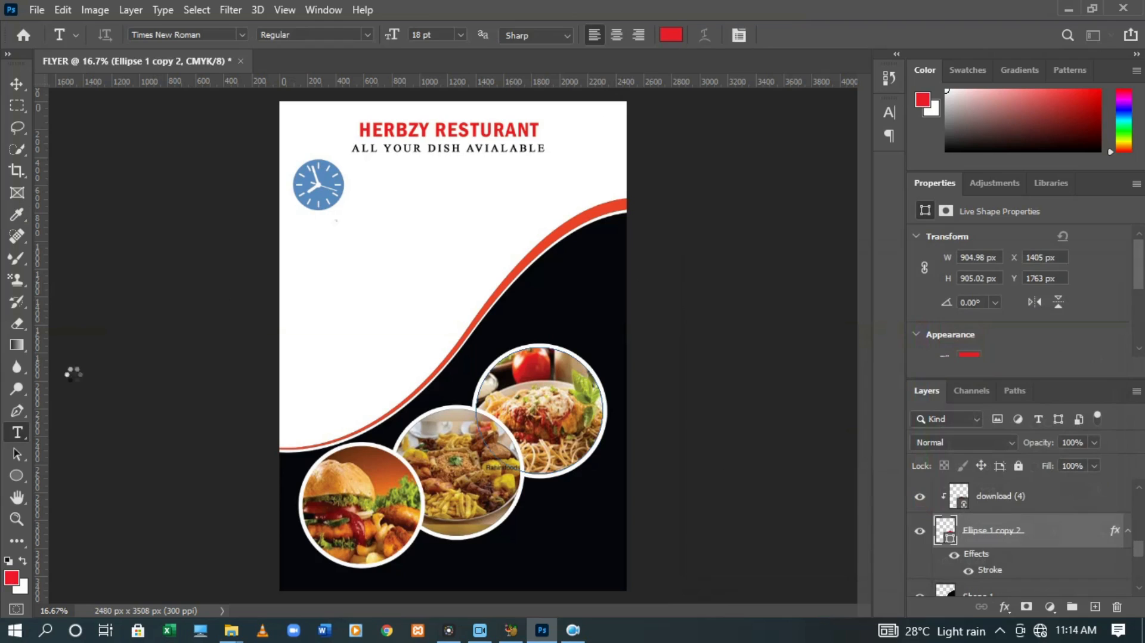
click(507, 544)
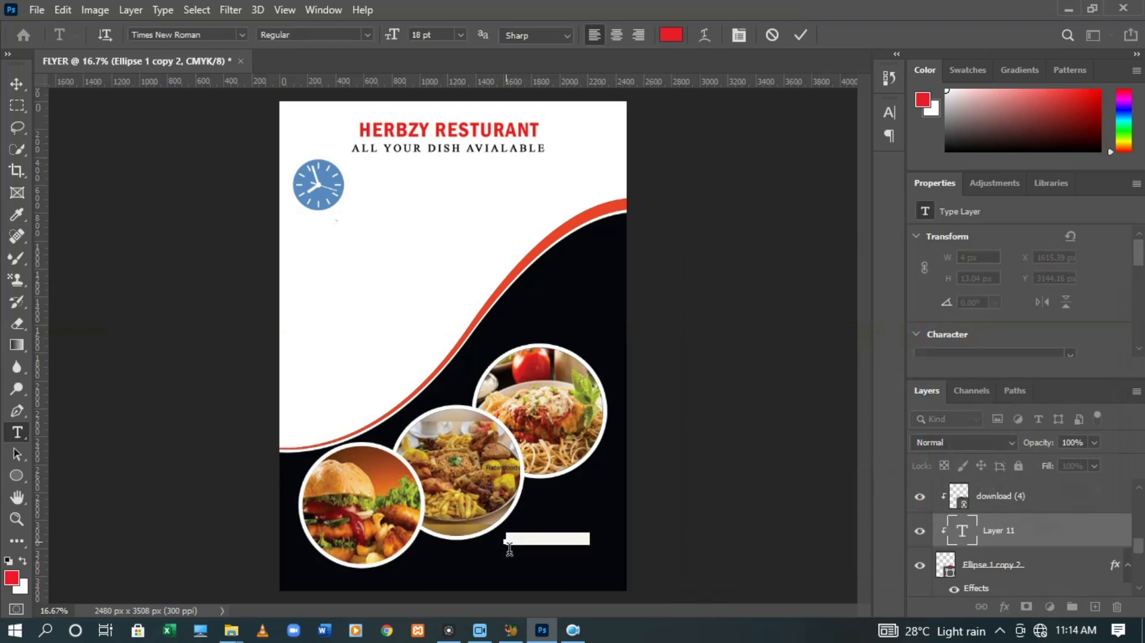
key(BackSpace)
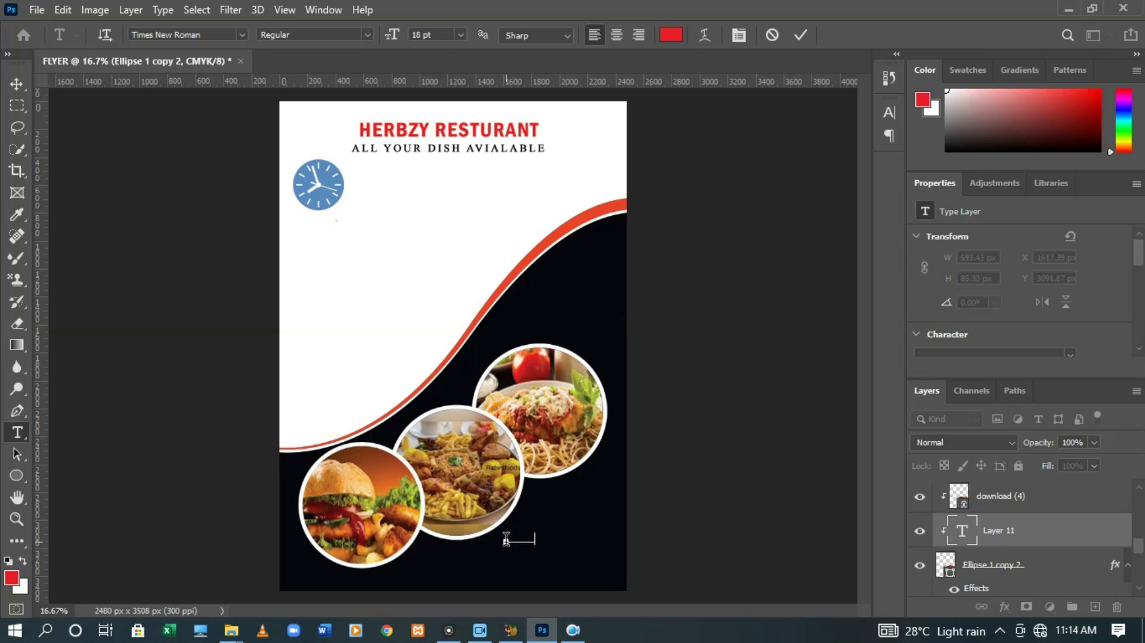
text(D)
key(ctrl+a)
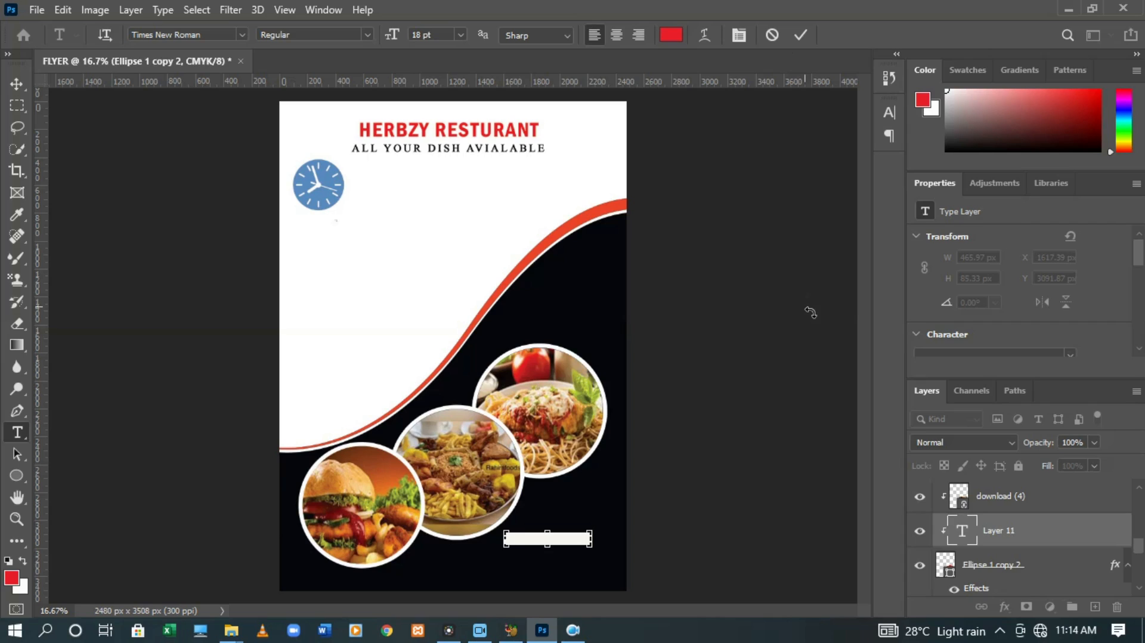
click(801, 36)
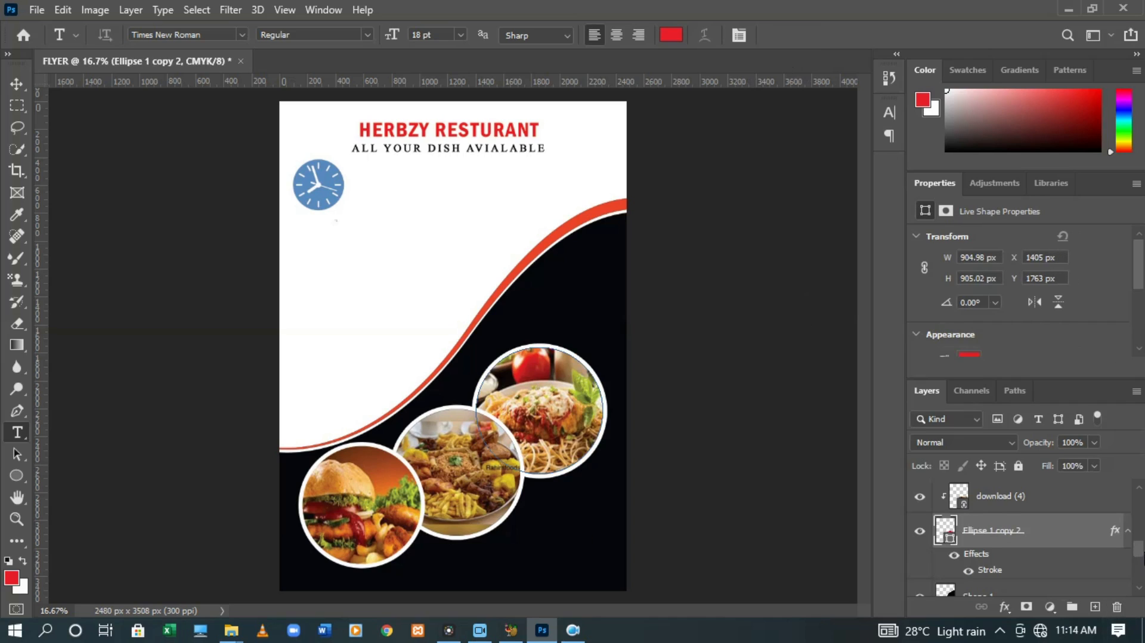
Add the text "CONACT US" on the white area as a new type layer directly above the Shape 1 layer
scroll(1020, 536, up, 5)
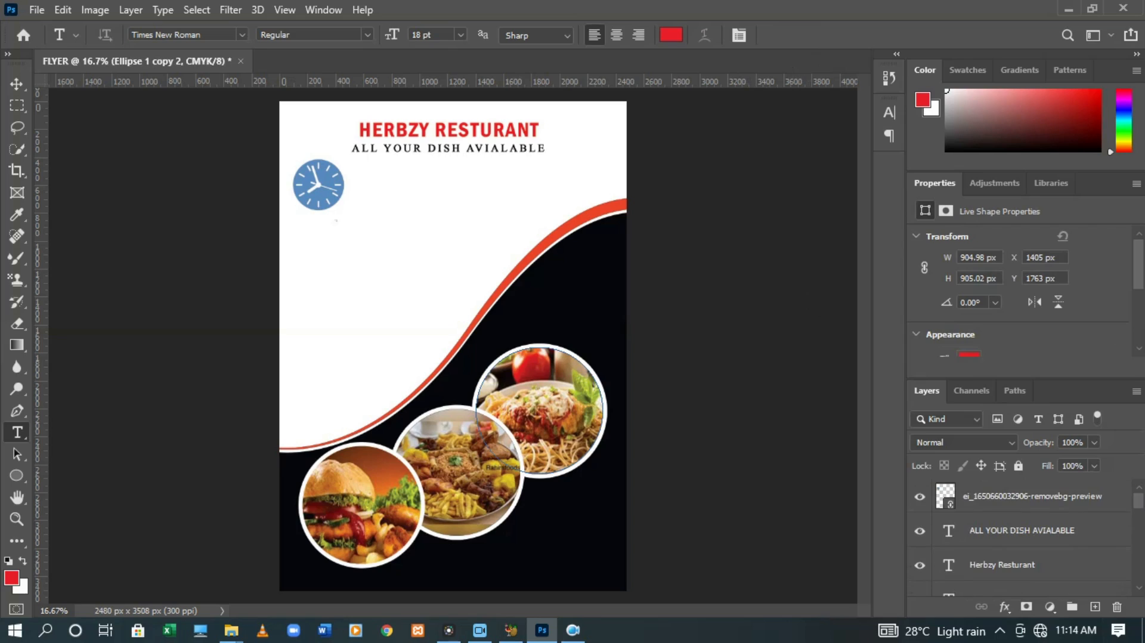
scroll(984, 547, down, 5)
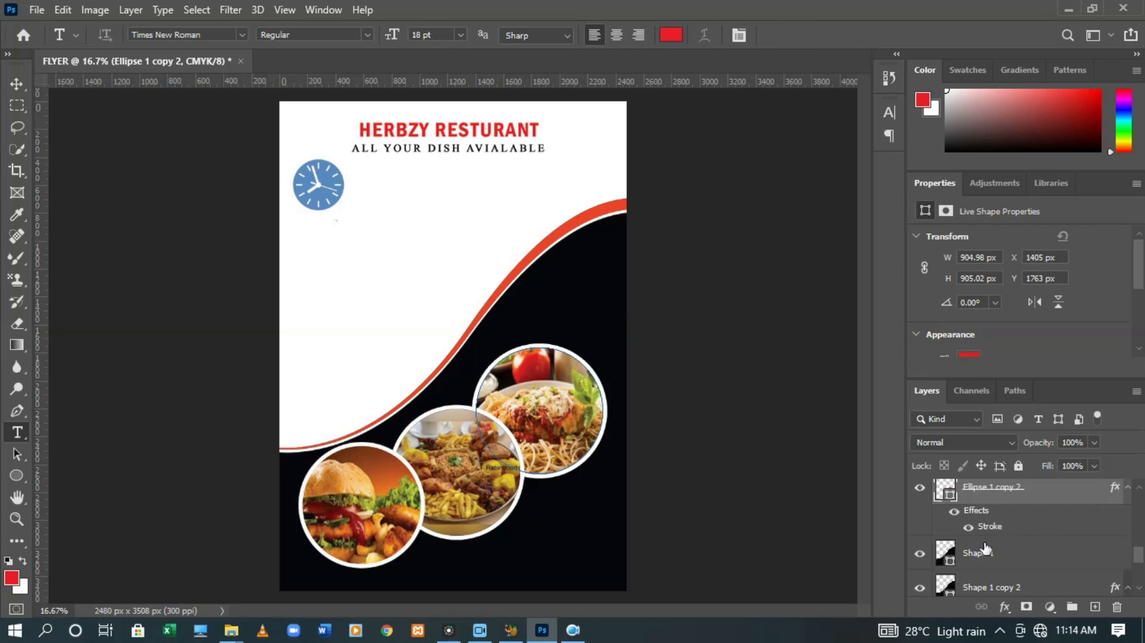
click(993, 556)
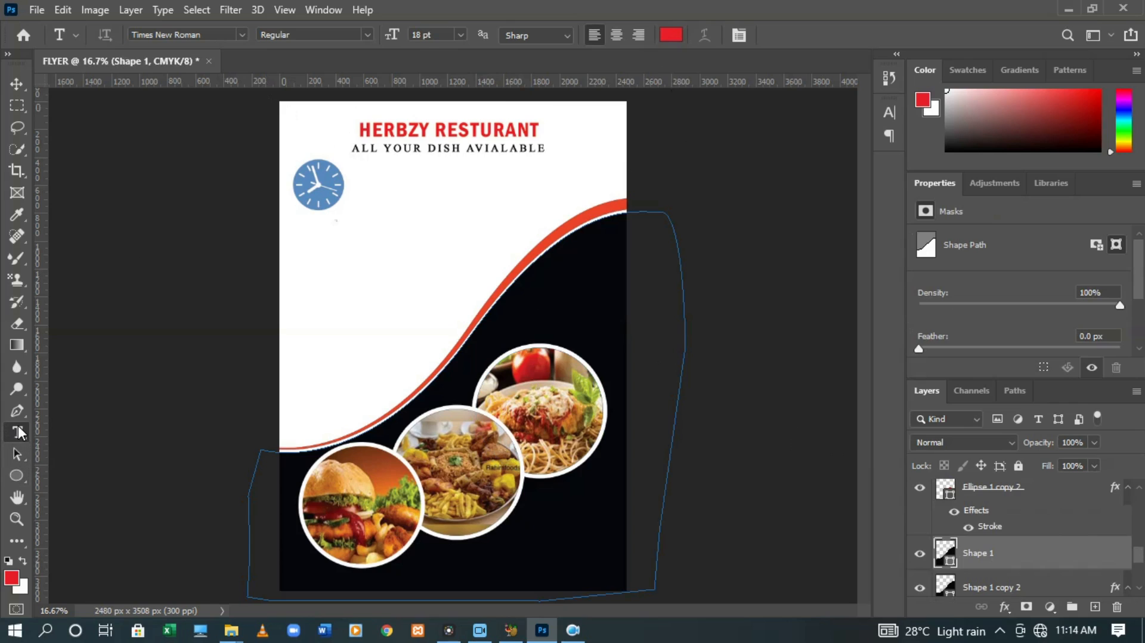
click(338, 315)
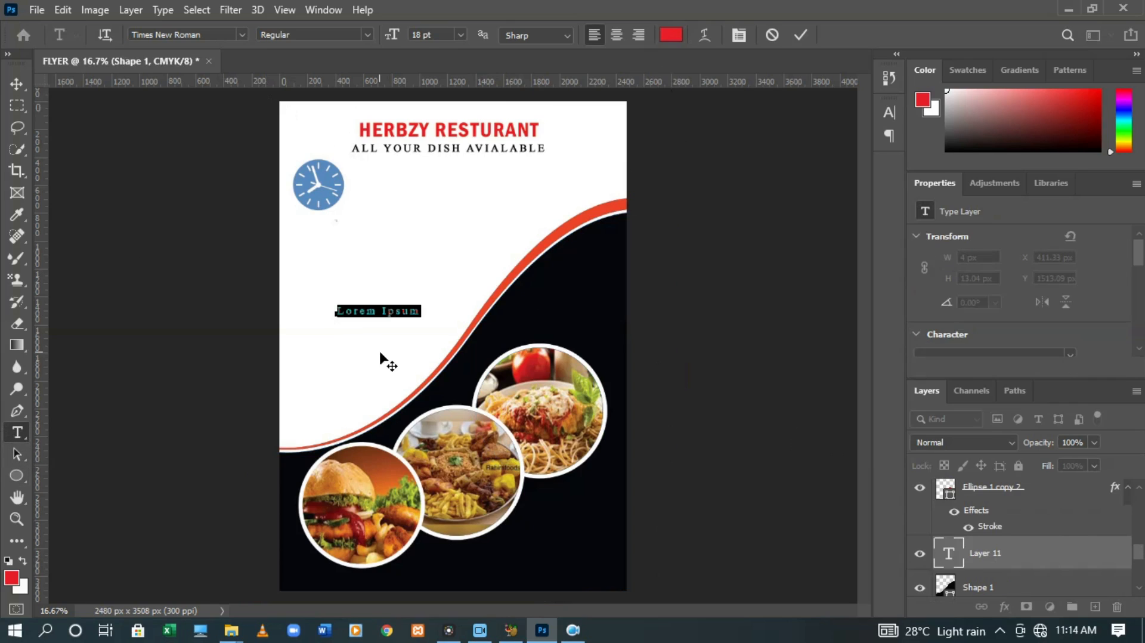
text(CONACT US)
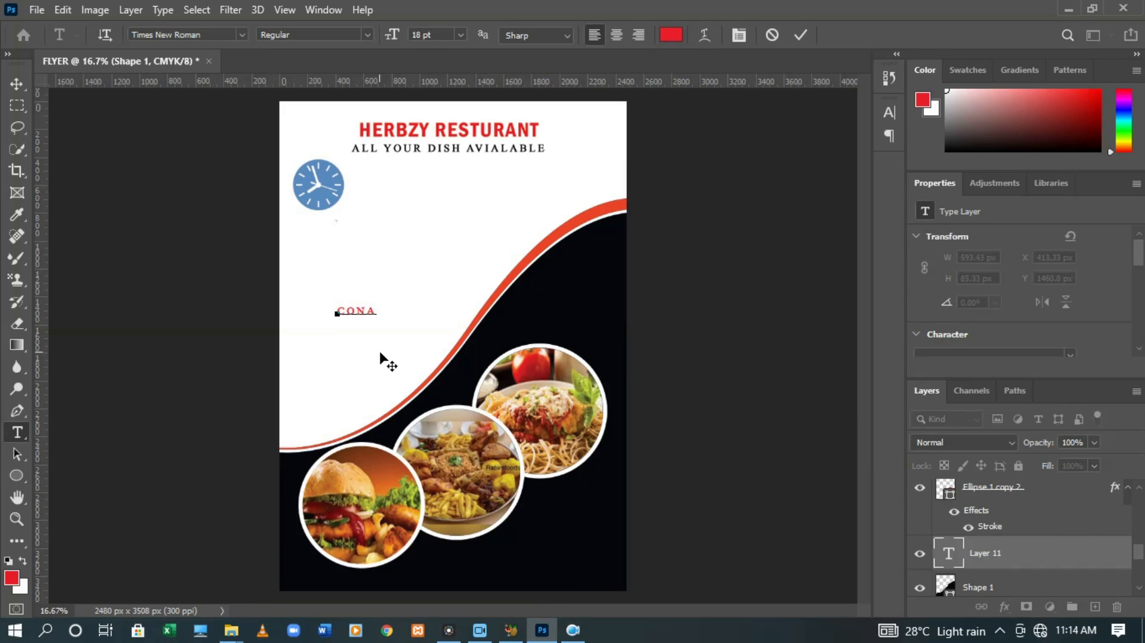
click(800, 35)
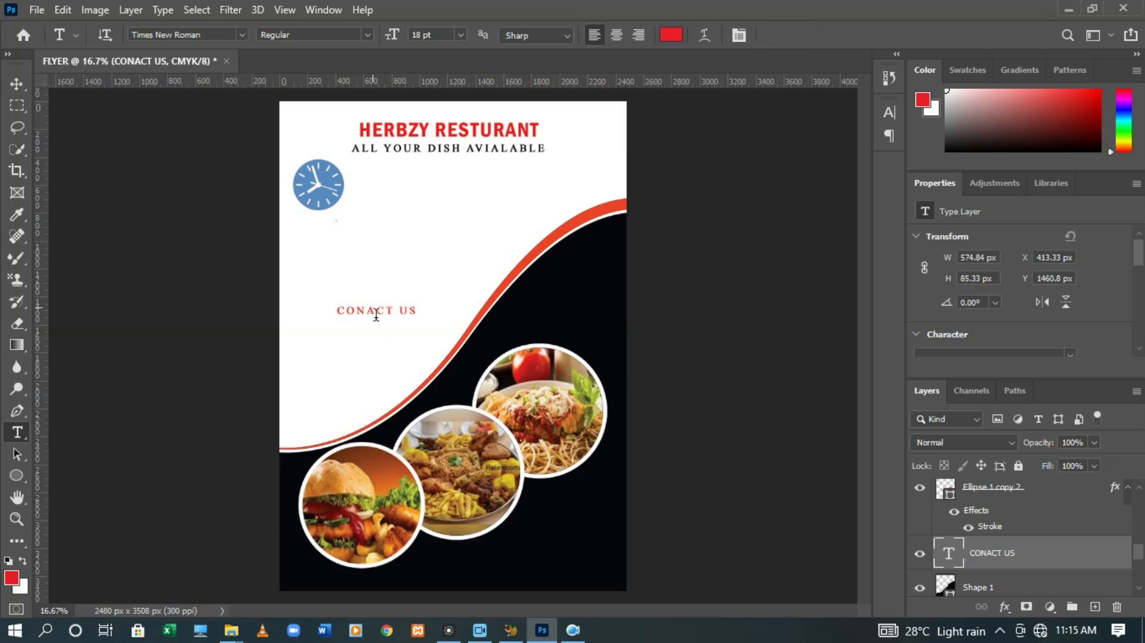
Move the CONACT US text onto the black area below the photo circles, at X 1837.00 px, Y 3166.66 px
key(ctrl+t)
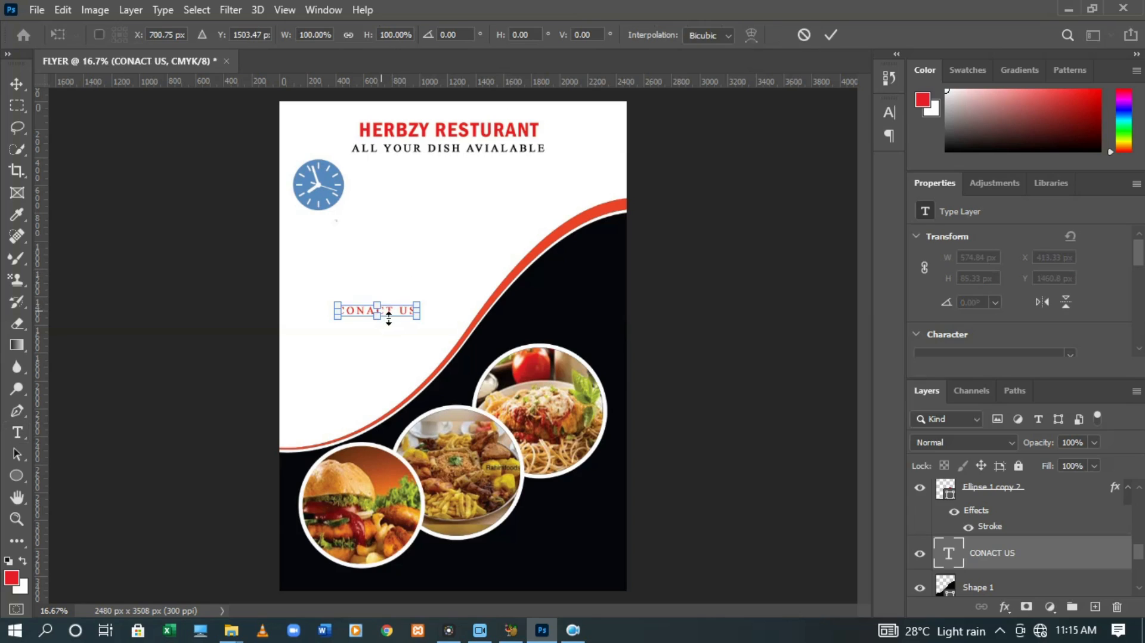
drag(392, 312, 555, 548)
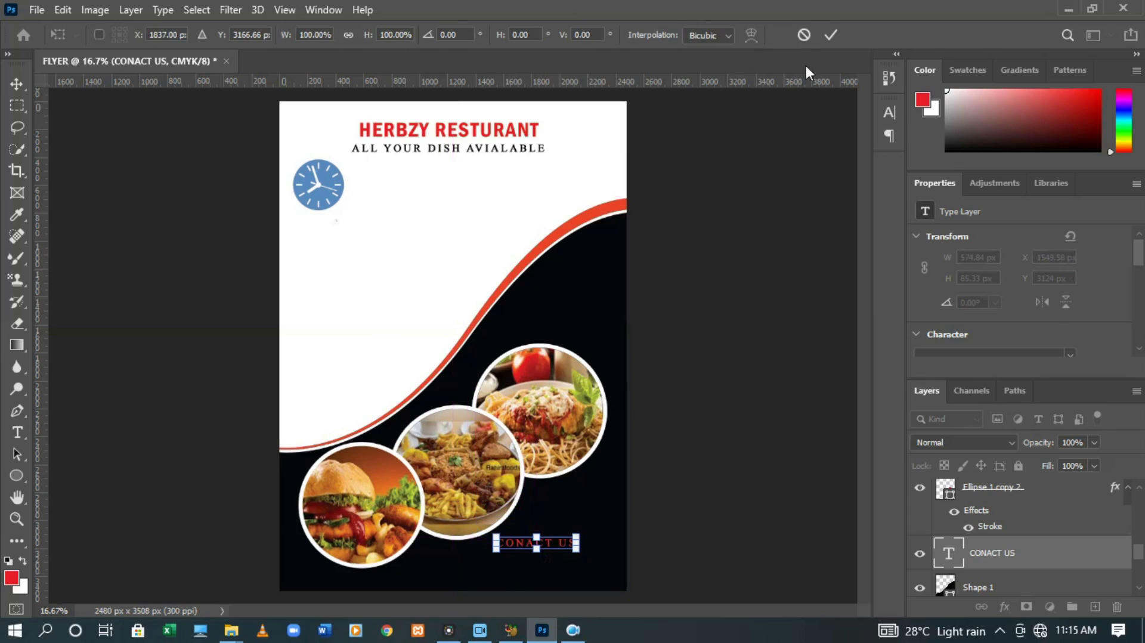
click(827, 34)
Add the contact phone number as a separate text line just below CONACT US
key(t)
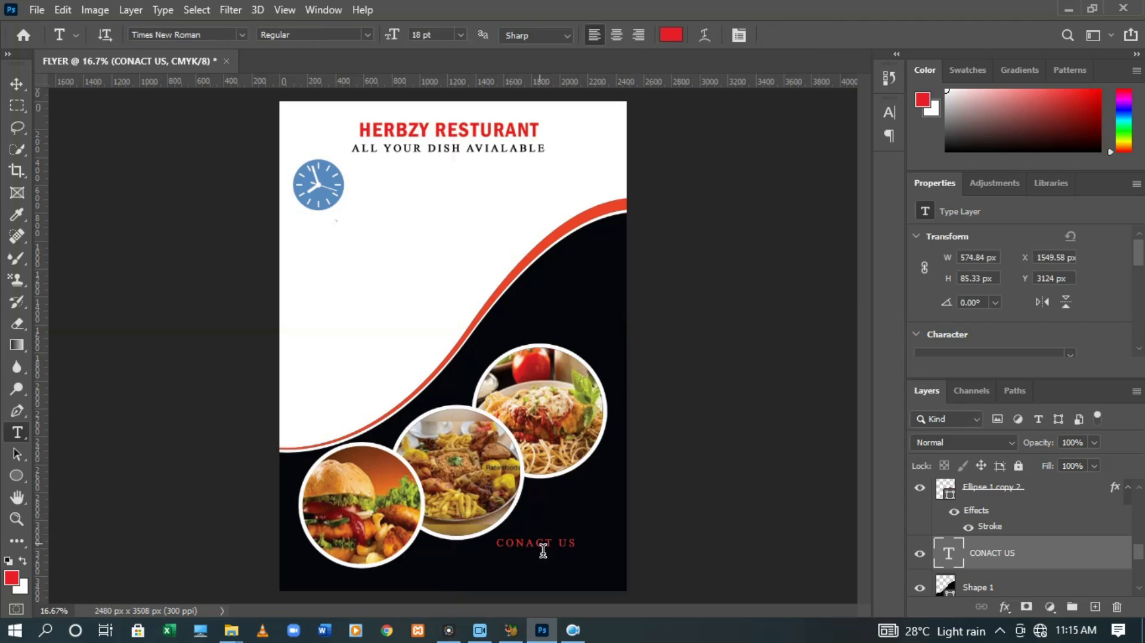
click(491, 574)
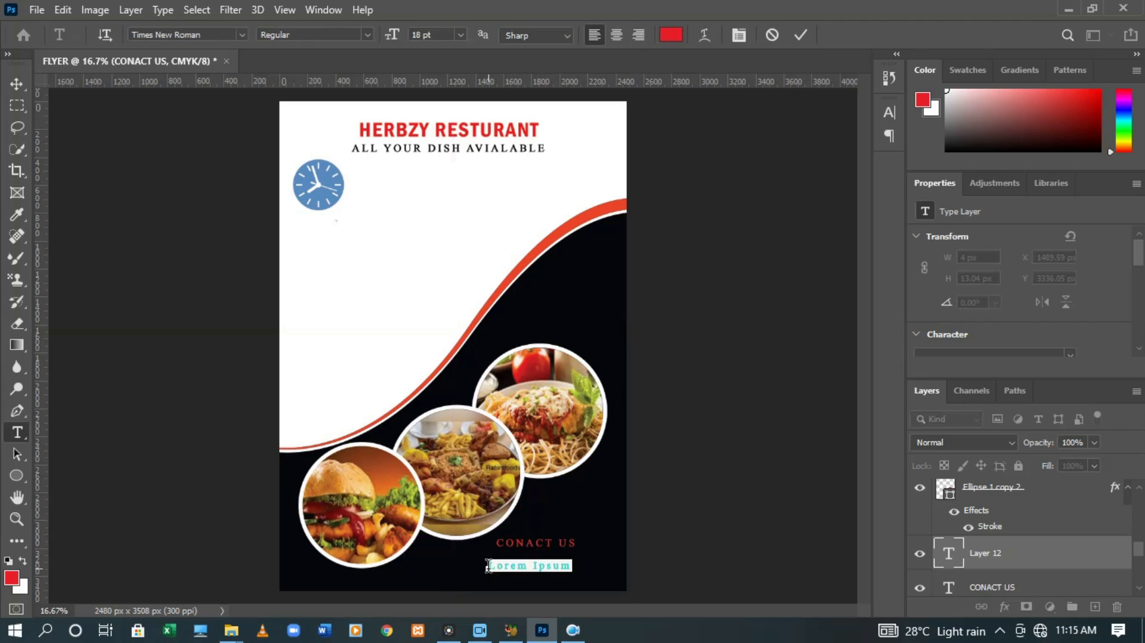
key(BackSpace)
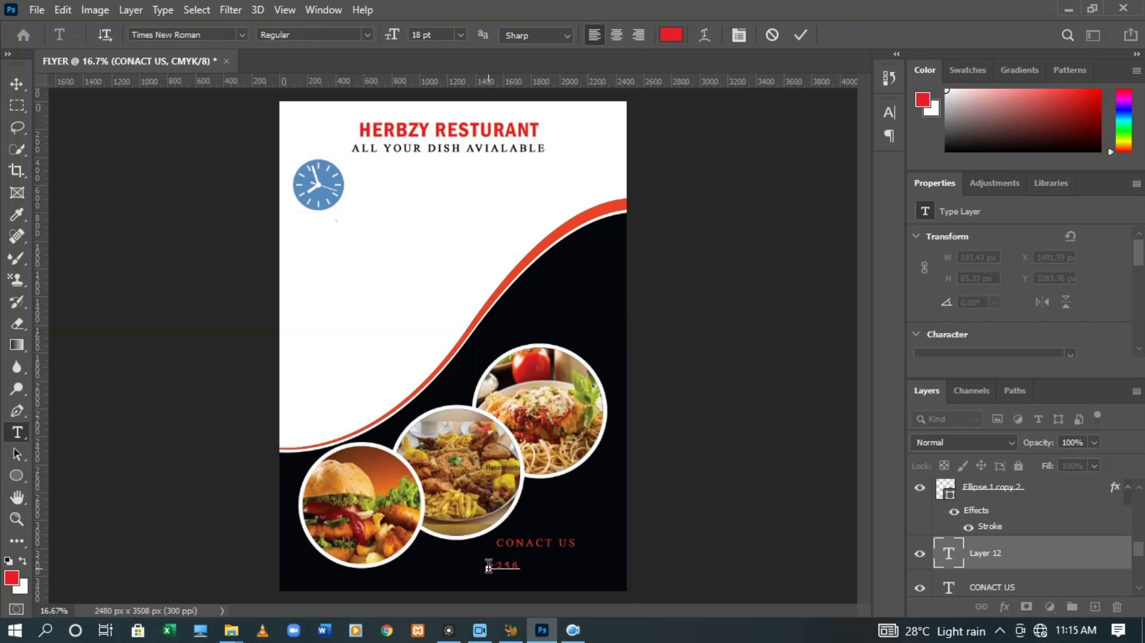
text(30065)
click(803, 34)
mouse_move(511, 630)
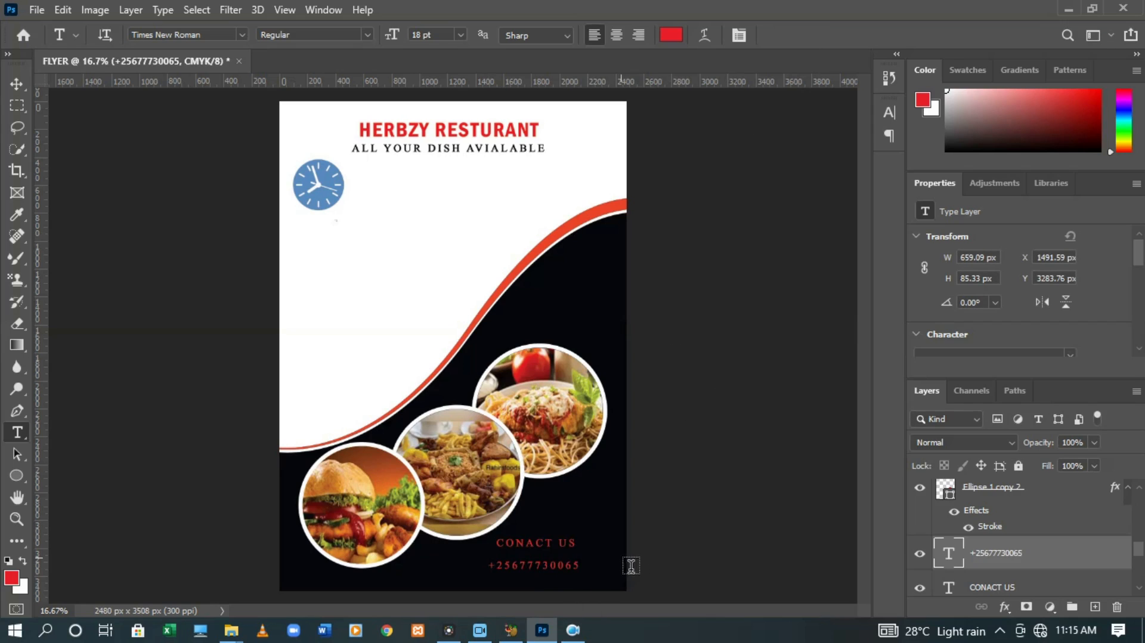
Recolour the whole phone number text to near-white
click(533, 577)
key(ctrl+a)
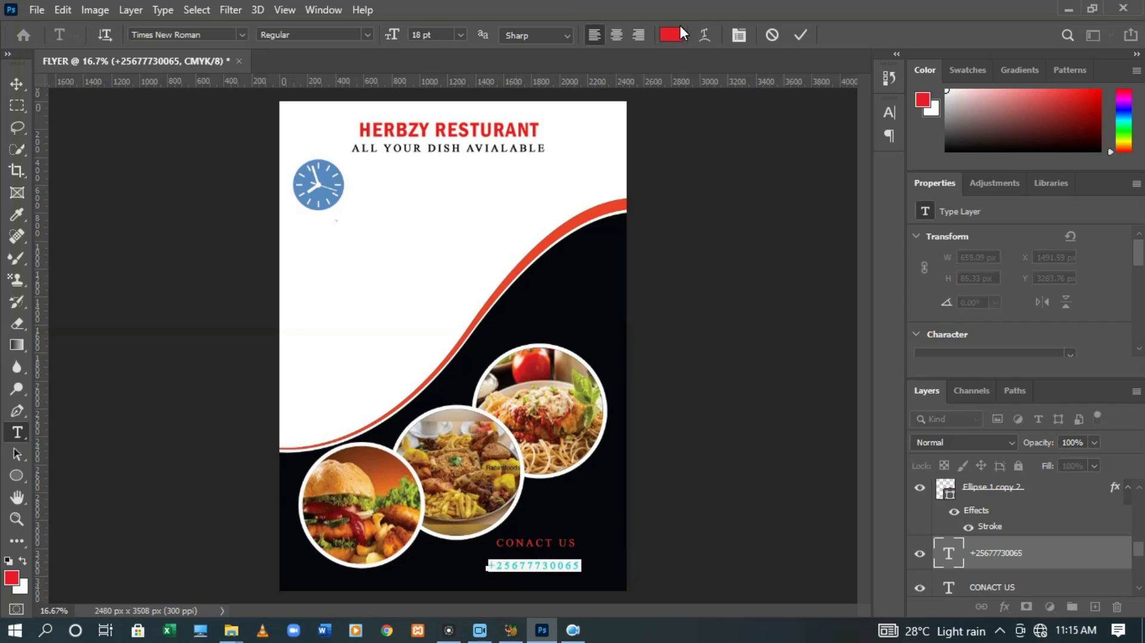
click(678, 41)
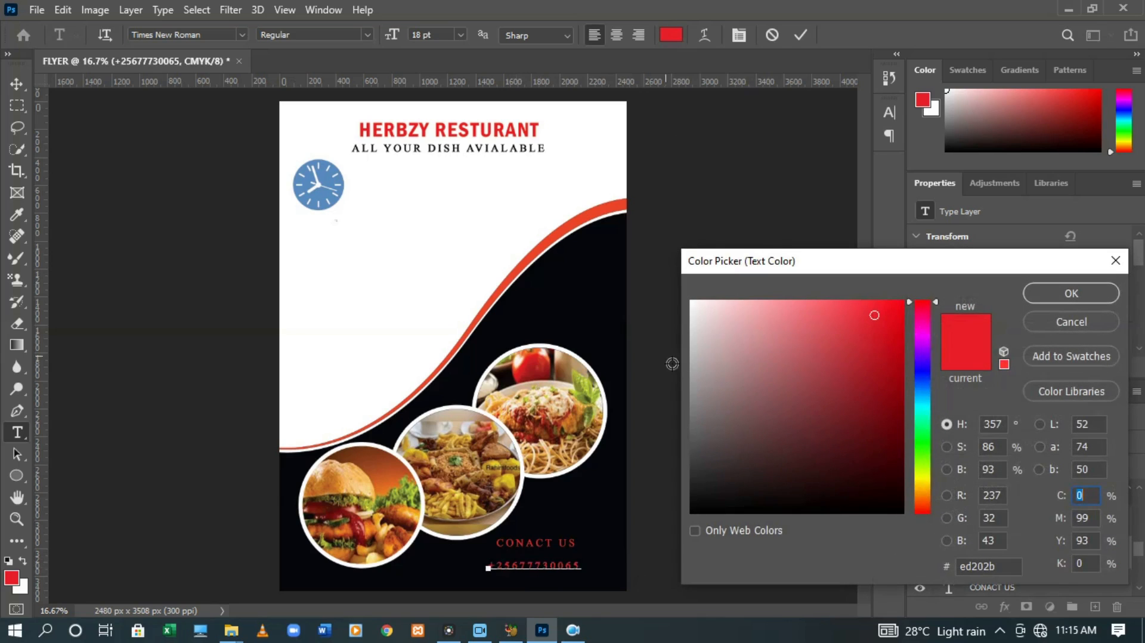
click(696, 309)
click(1031, 291)
click(800, 34)
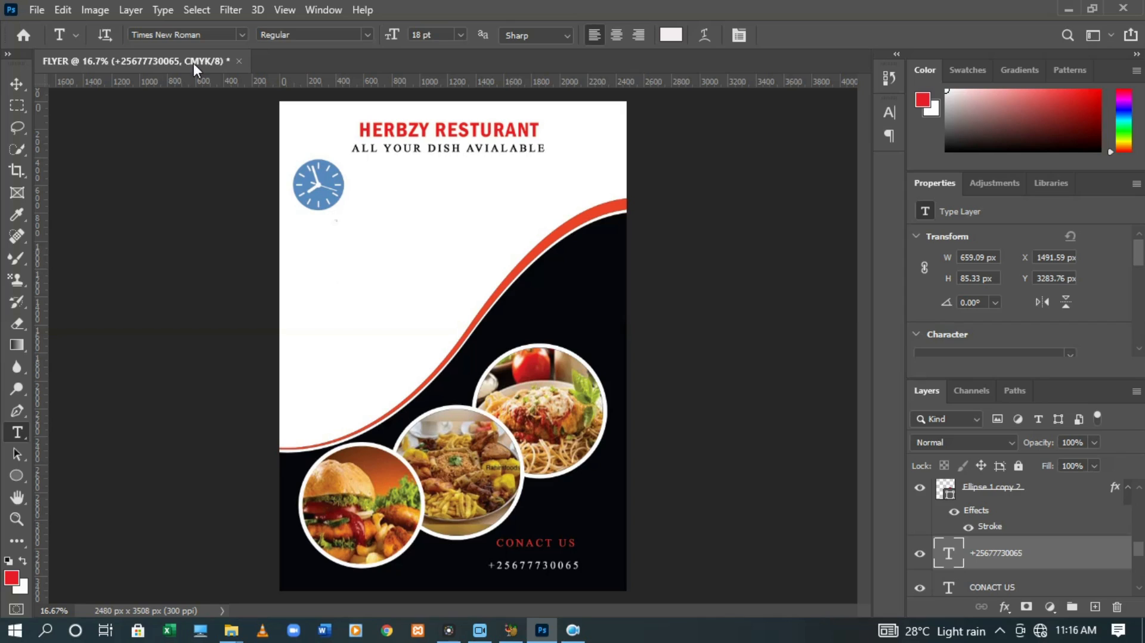
Place the linked image download (4) and move it below the clock to X 569.00 px, Y 1149.50 px
click(37, 10)
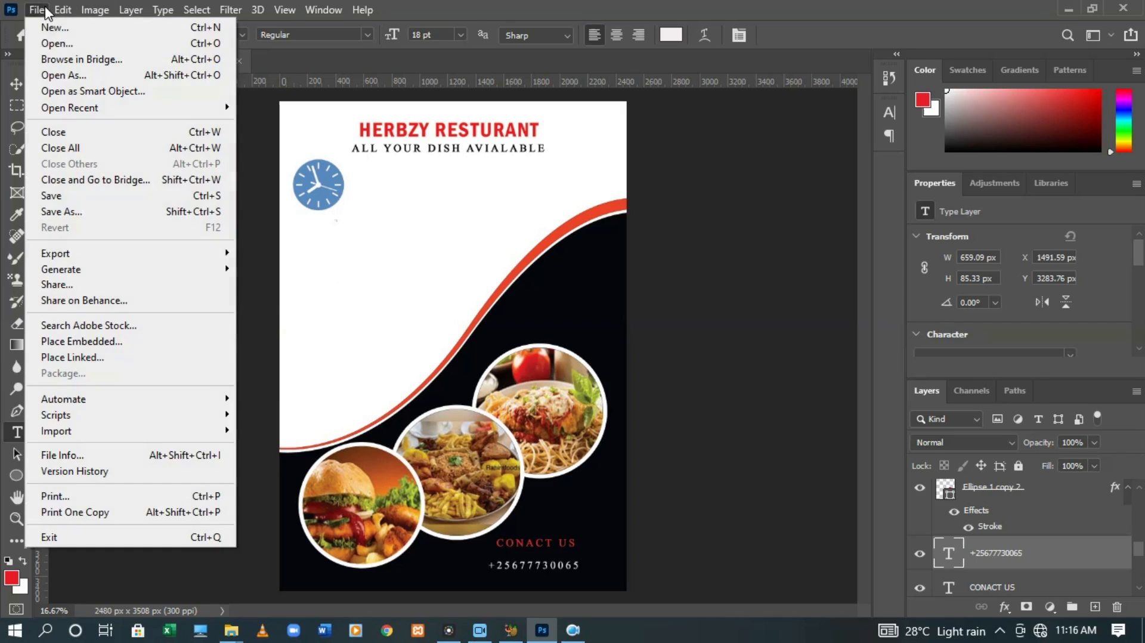
click(75, 357)
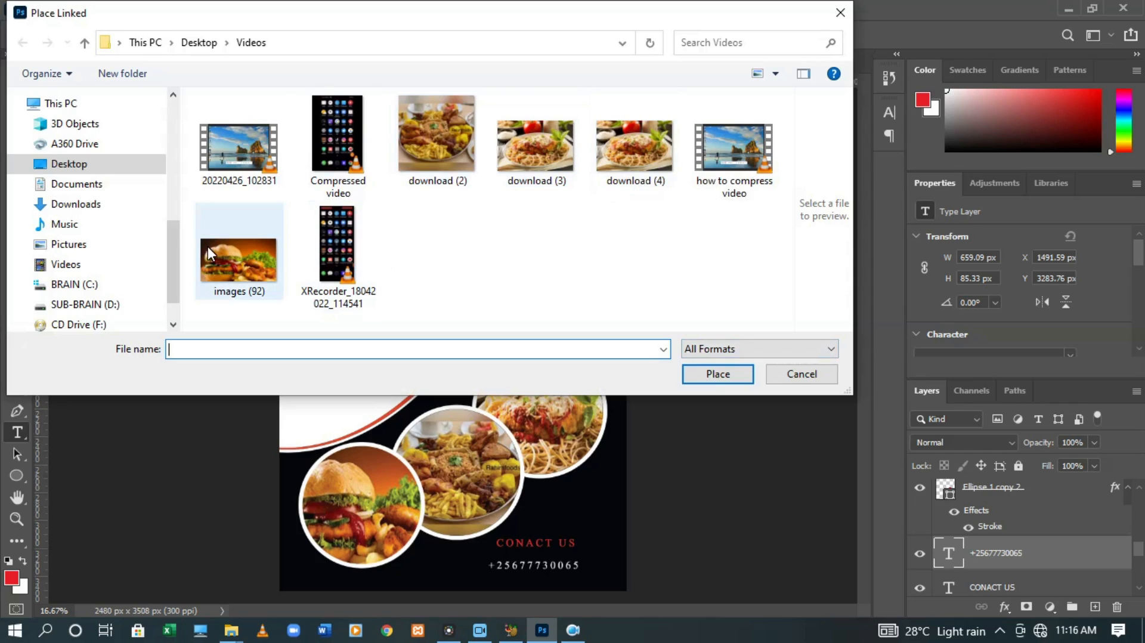
double_click(637, 179)
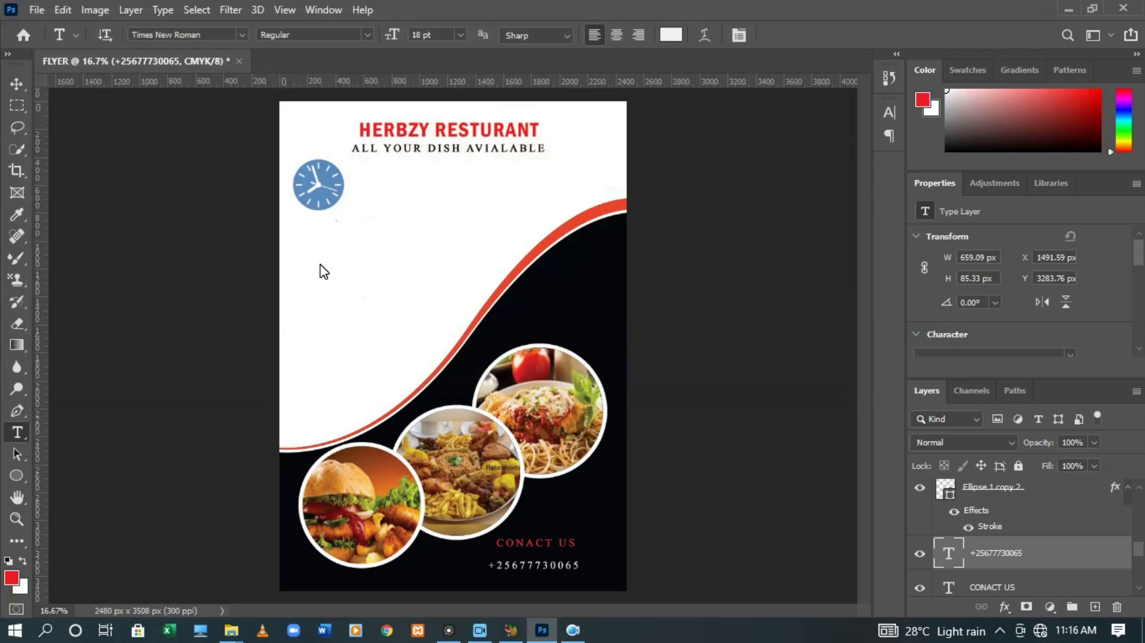
drag(456, 323, 360, 241)
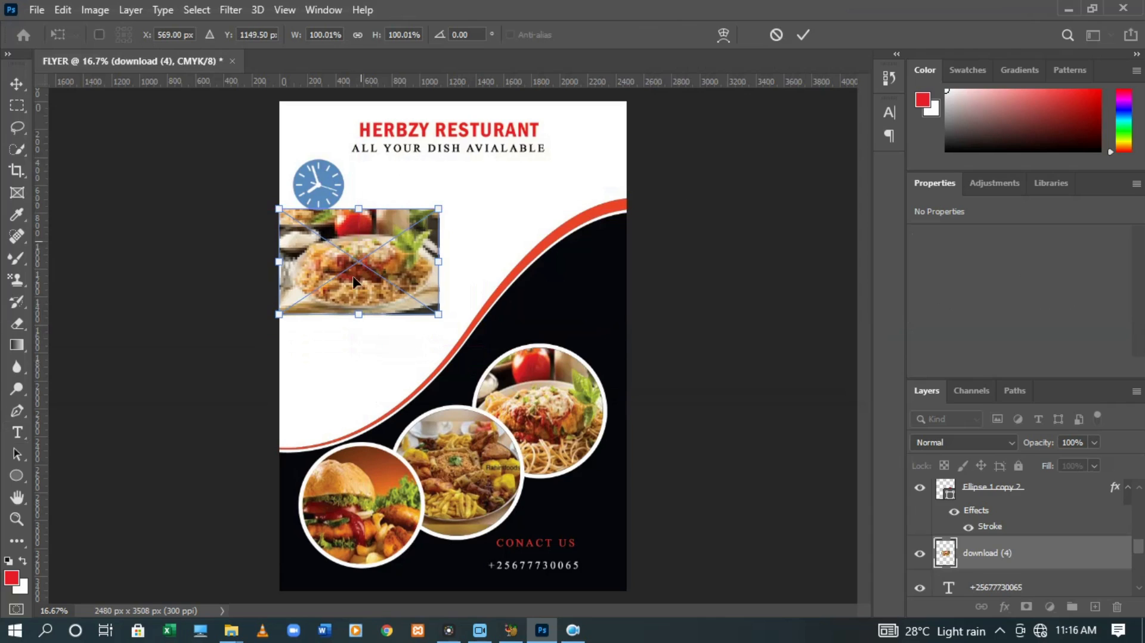
Stretch the placed image to 216.79% width and 327.34% height so it spans the page from its top edge, and apply the transform
drag(364, 321, 365, 456)
drag(449, 332, 654, 311)
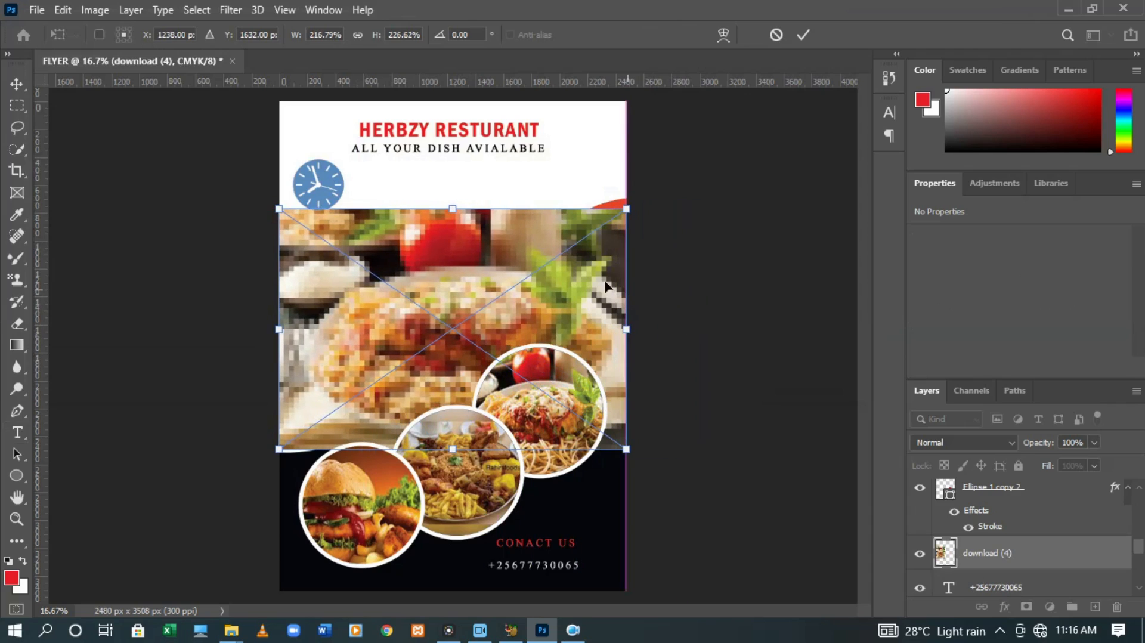
drag(464, 219, 438, 113)
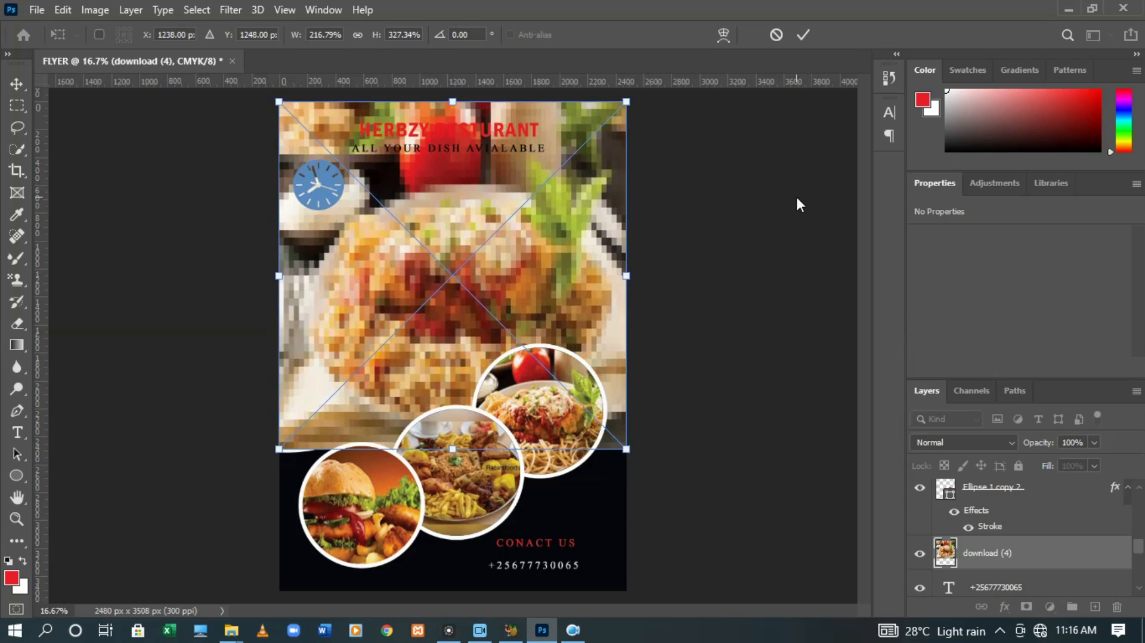
click(806, 27)
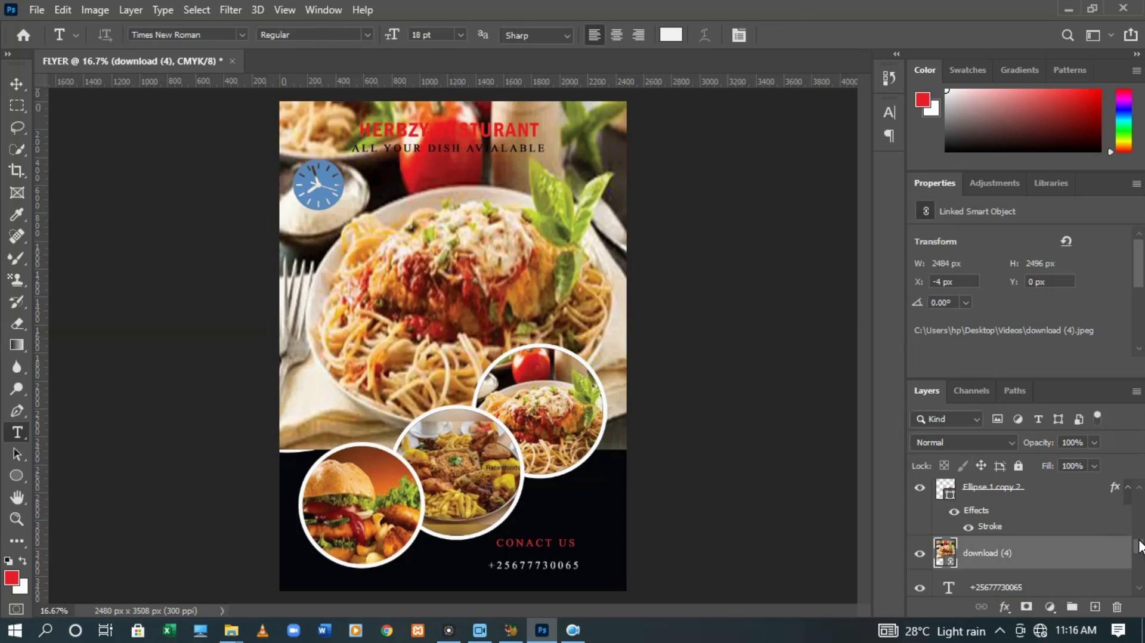
Move the large download (4) photo layer down the stack to directly above Background, behind the curves
drag(1139, 546, 1138, 505)
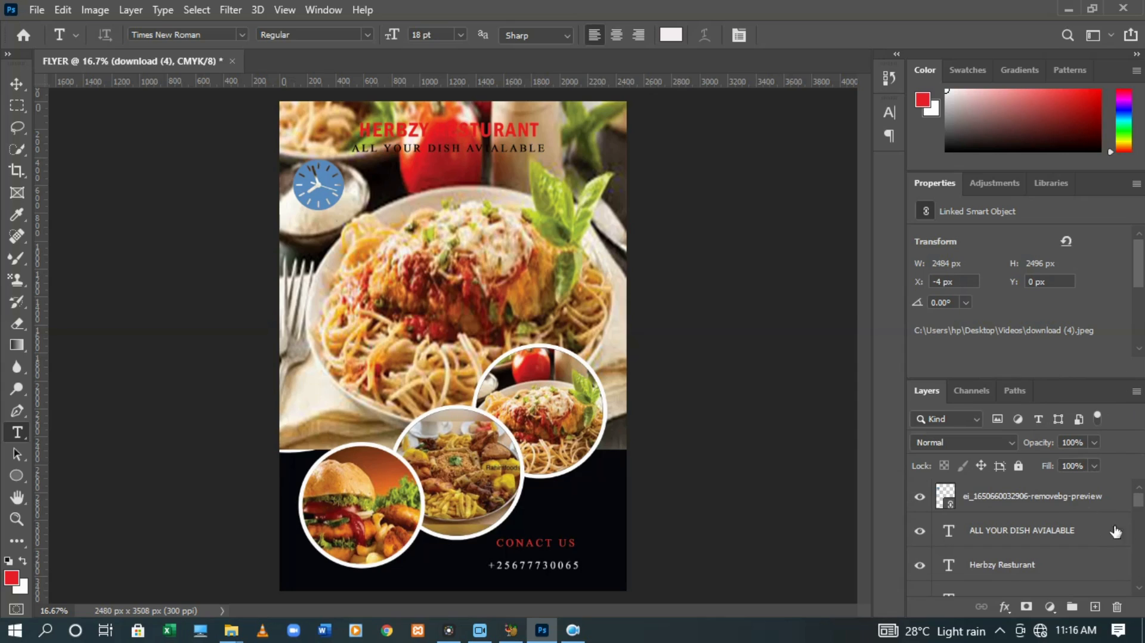
drag(1139, 501, 1140, 548)
drag(1053, 532, 1041, 571)
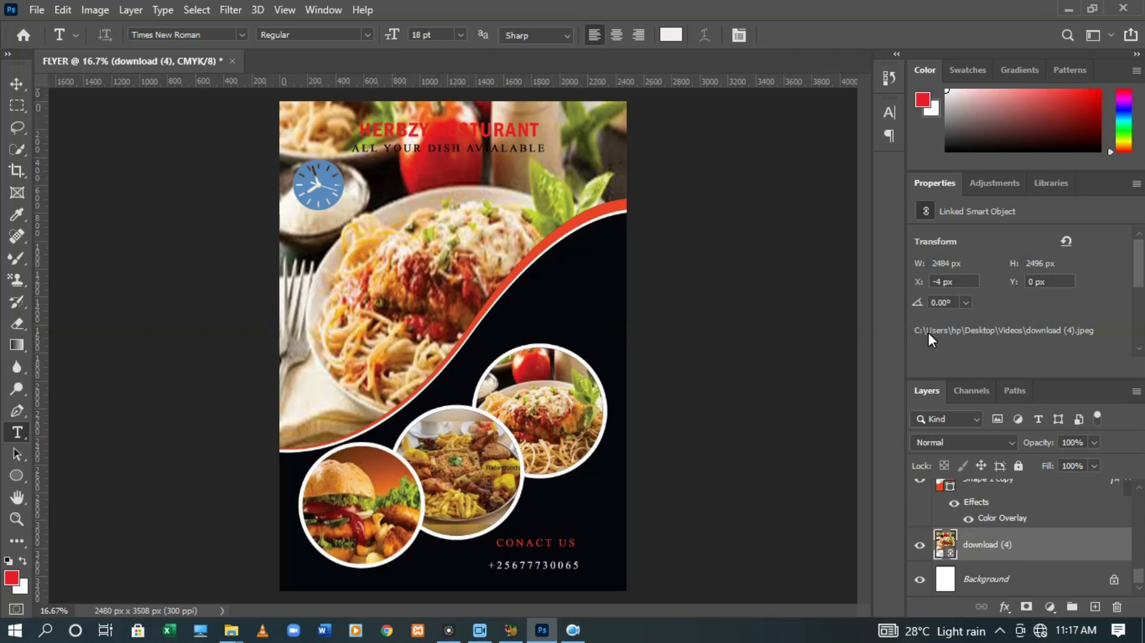
Reduce the background download (4) photo's height to 279.82% and move it to Y 1470.50 px so it starts below the tagline
key(ctrl+t)
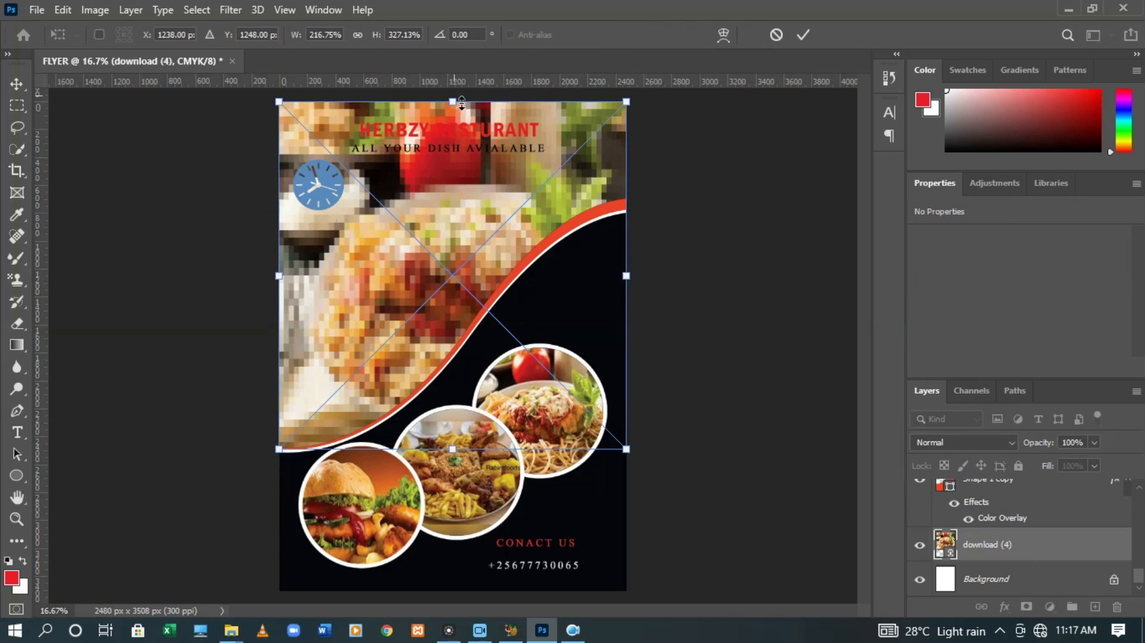
drag(462, 102, 477, 155)
key(Down)
key(Down)
key(Down)
key(Down)
key(Down)
key(Down)
key(Down)
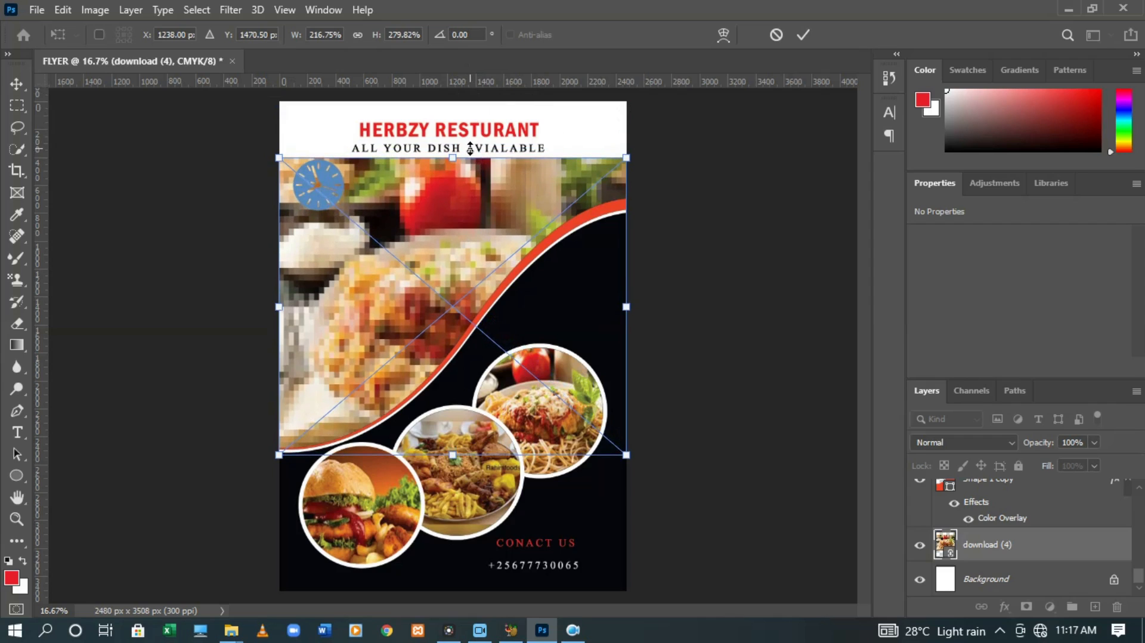
click(801, 35)
key(t)
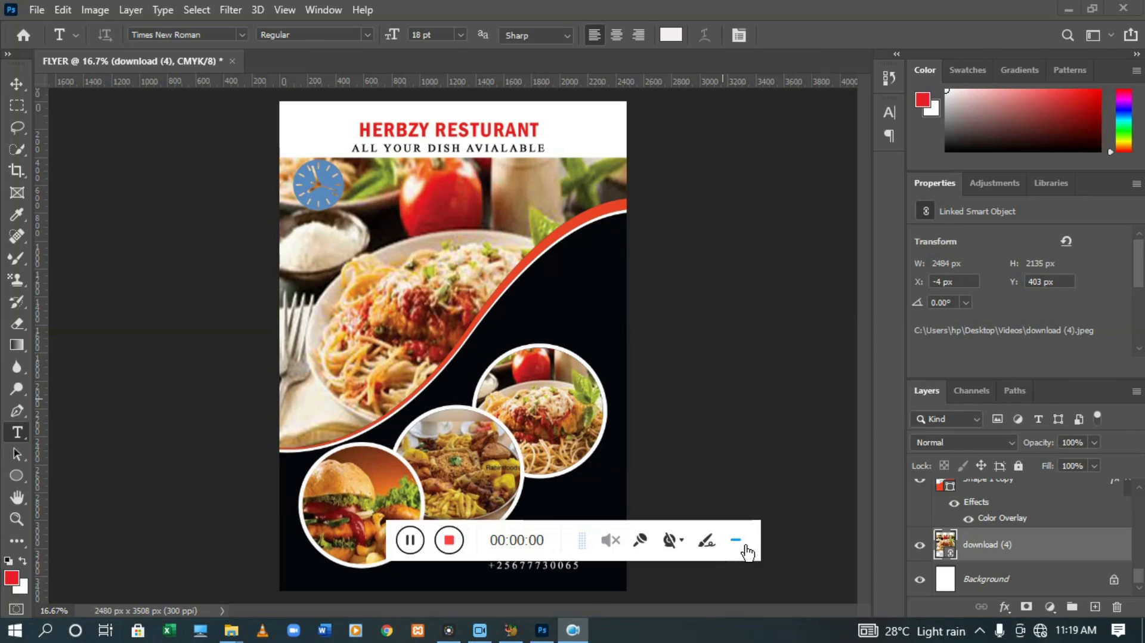
click(746, 548)
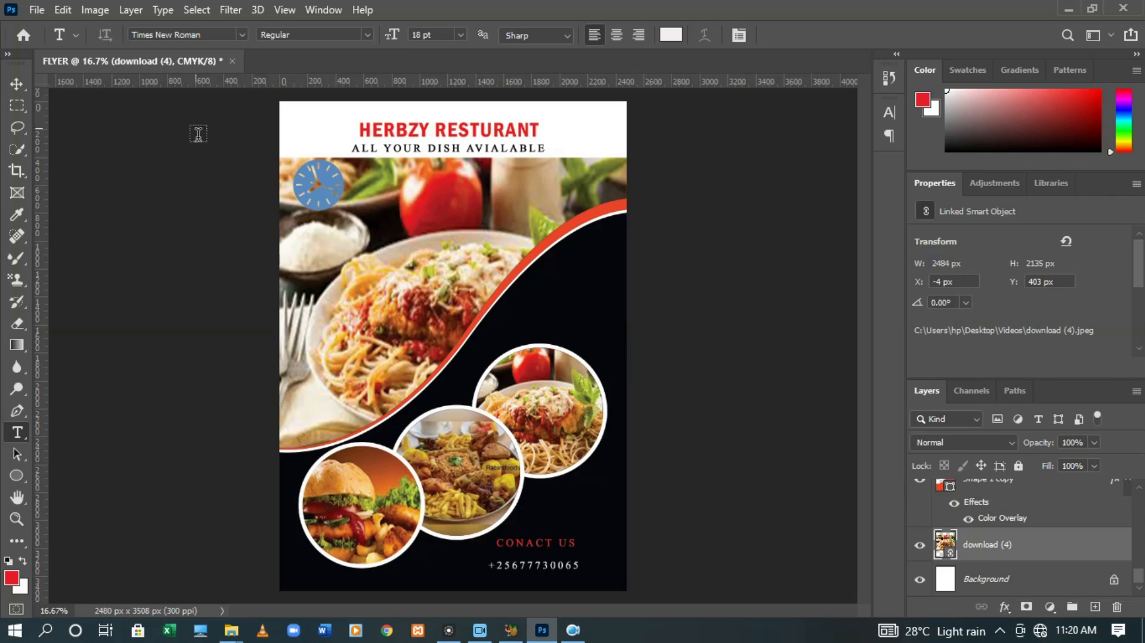
Save the flyer to the Desktop as a JPEG named FLYER with quality 8 (High) and Baseline ("Standard") format
click(34, 9)
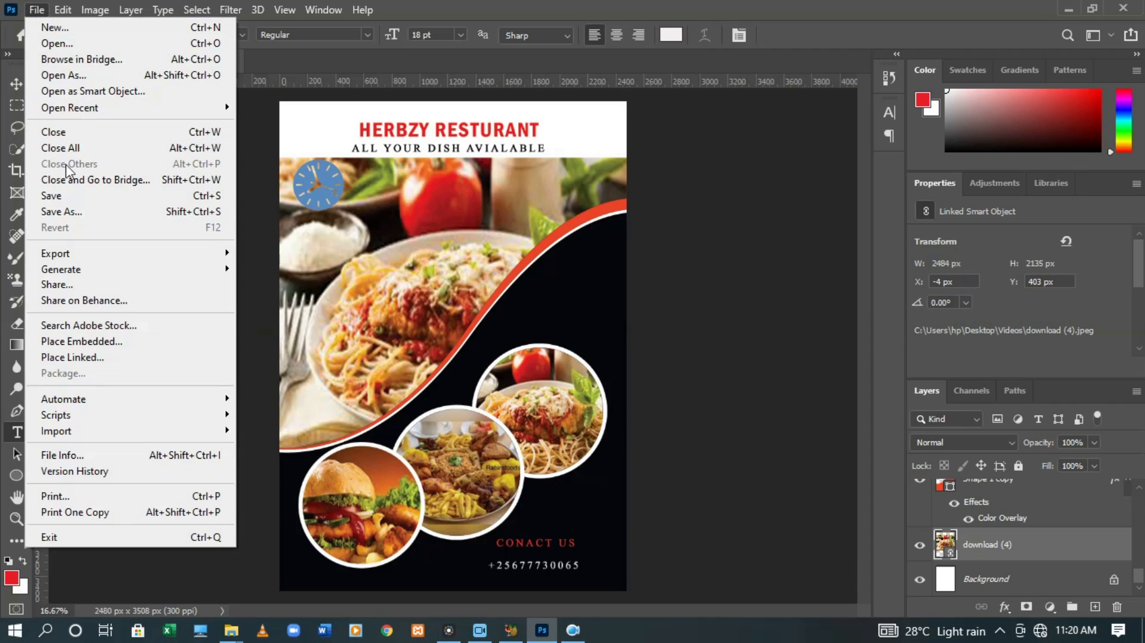
click(80, 212)
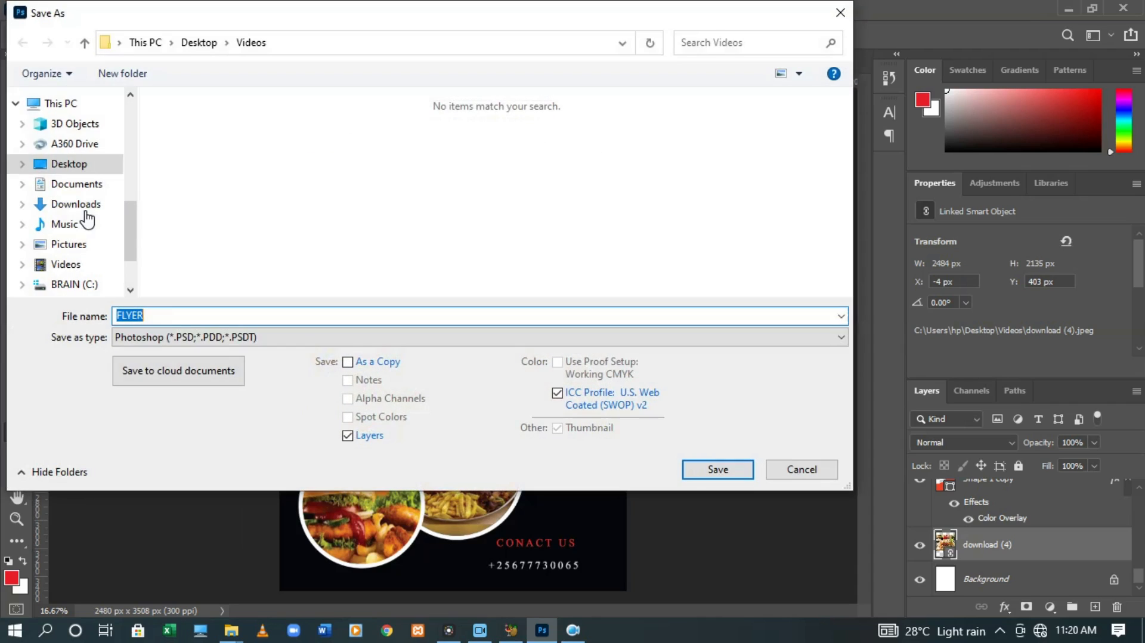
click(173, 325)
click(84, 169)
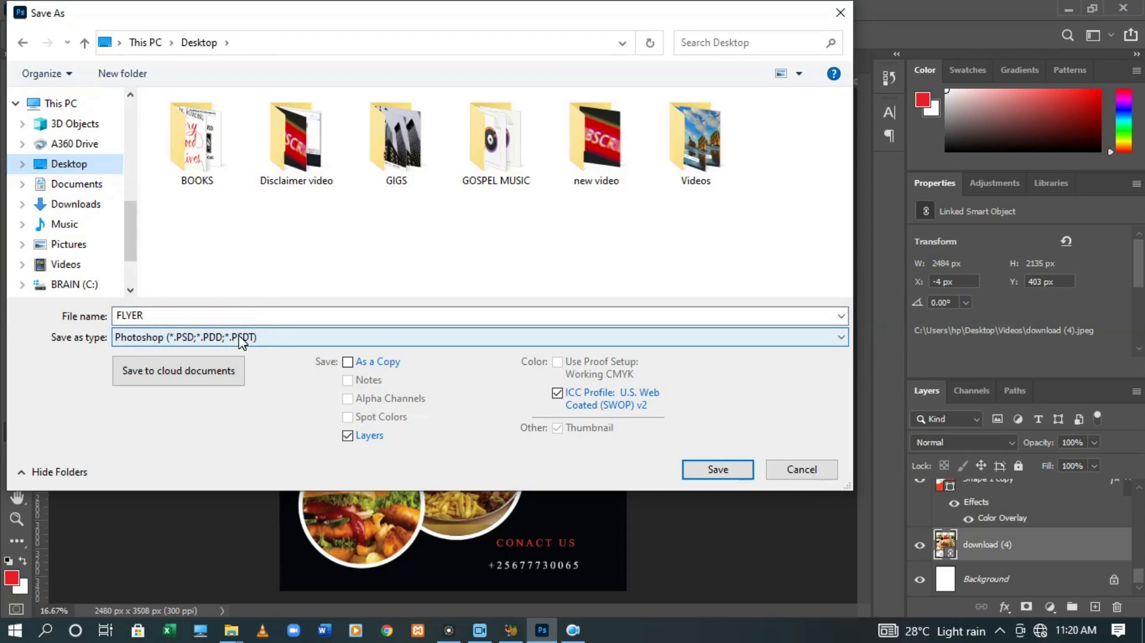
click(277, 341)
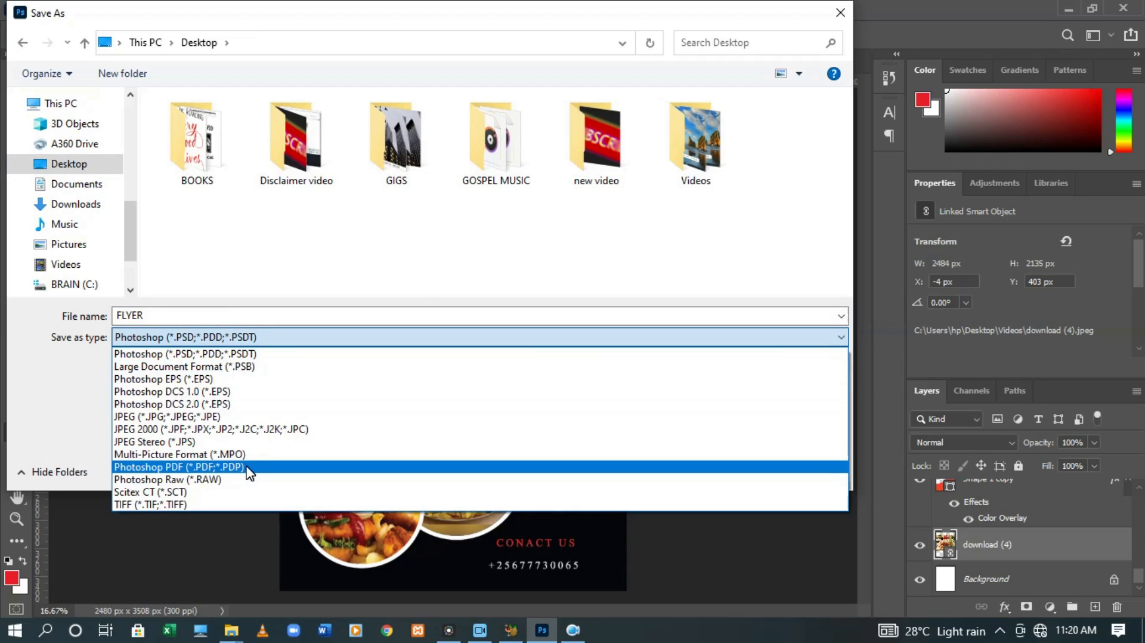
click(210, 416)
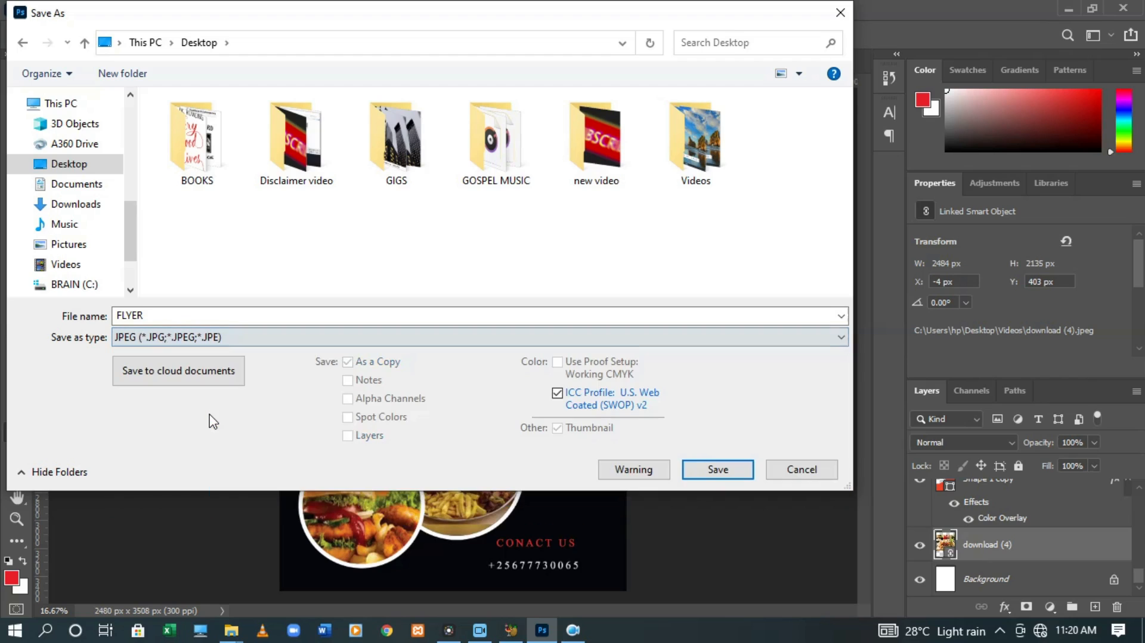
click(725, 464)
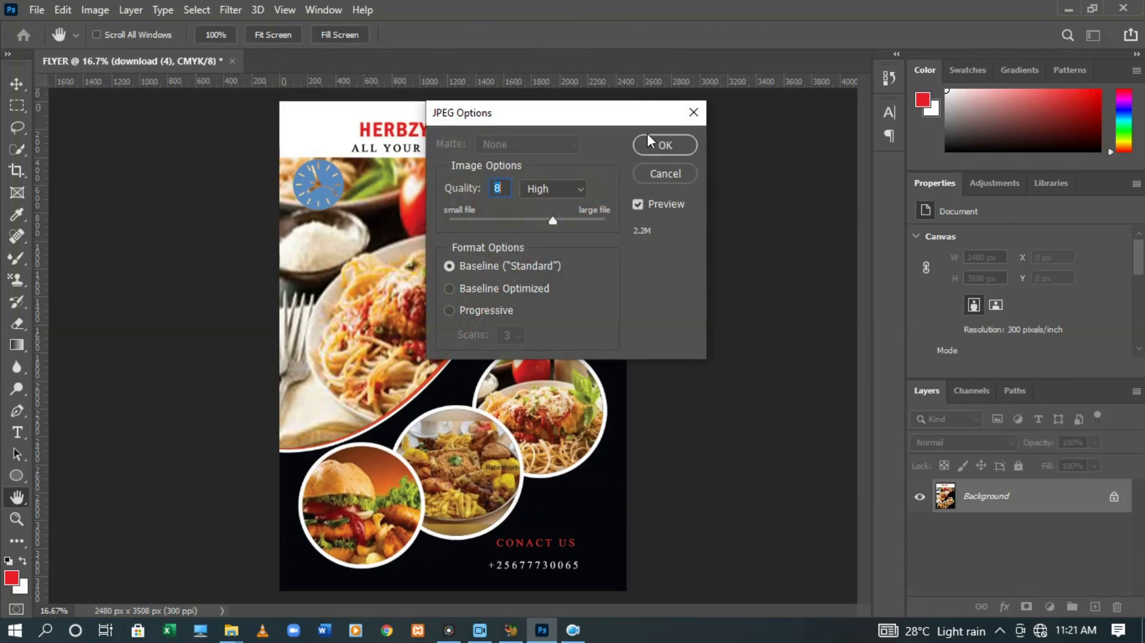
click(653, 143)
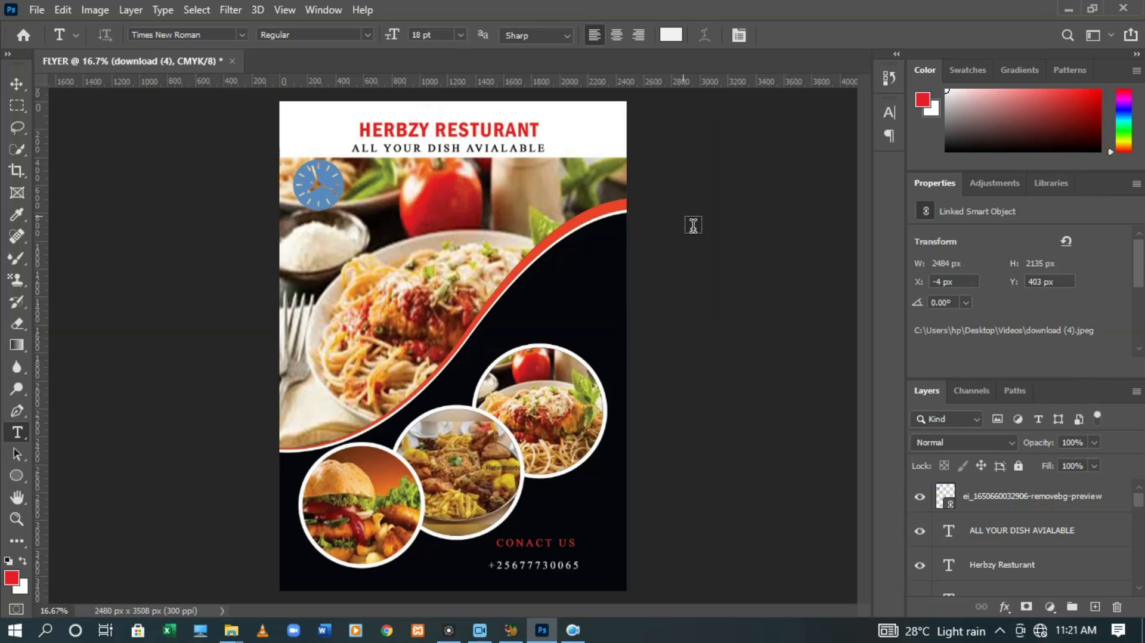
View the saved FLYER image from the desktop, close it and return to Photoshop
key(super+d)
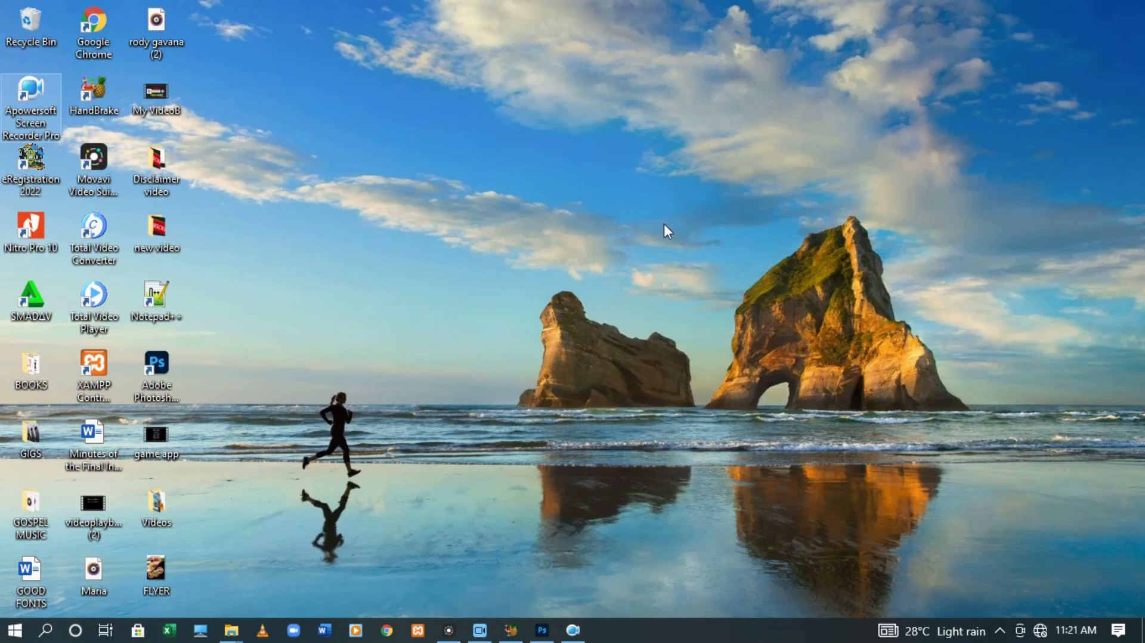
double_click(148, 577)
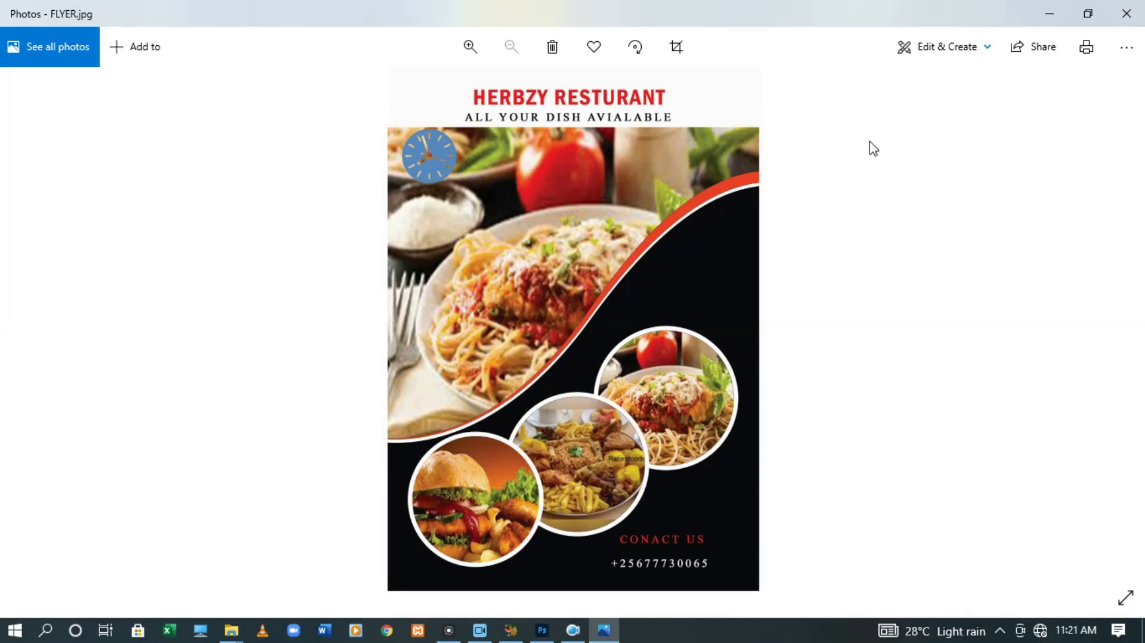
click(1121, 22)
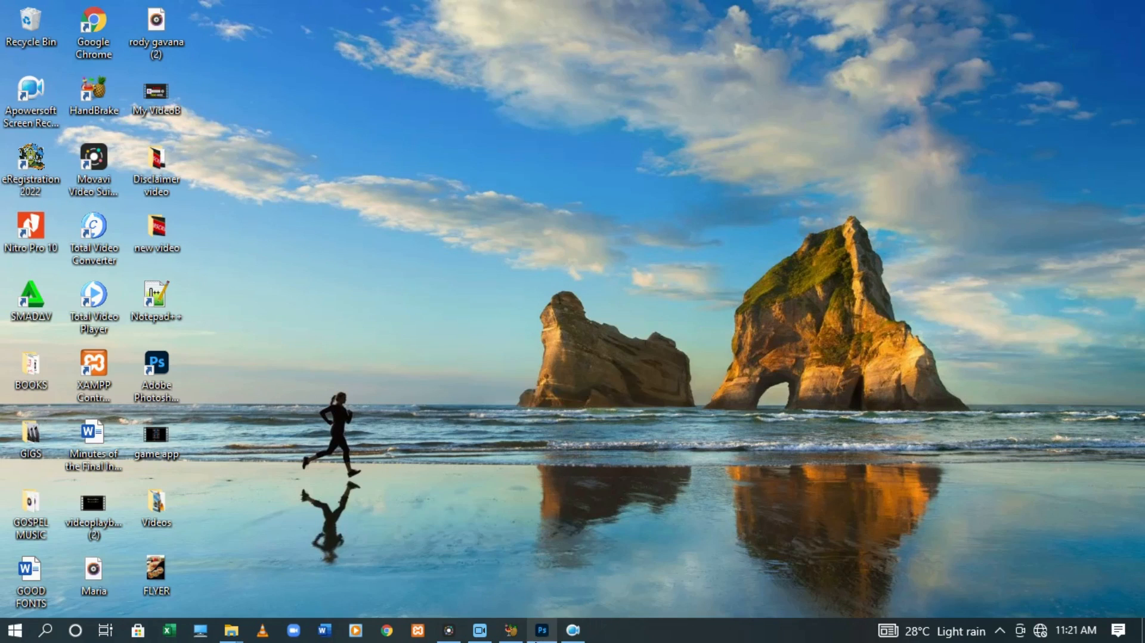
click(541, 630)
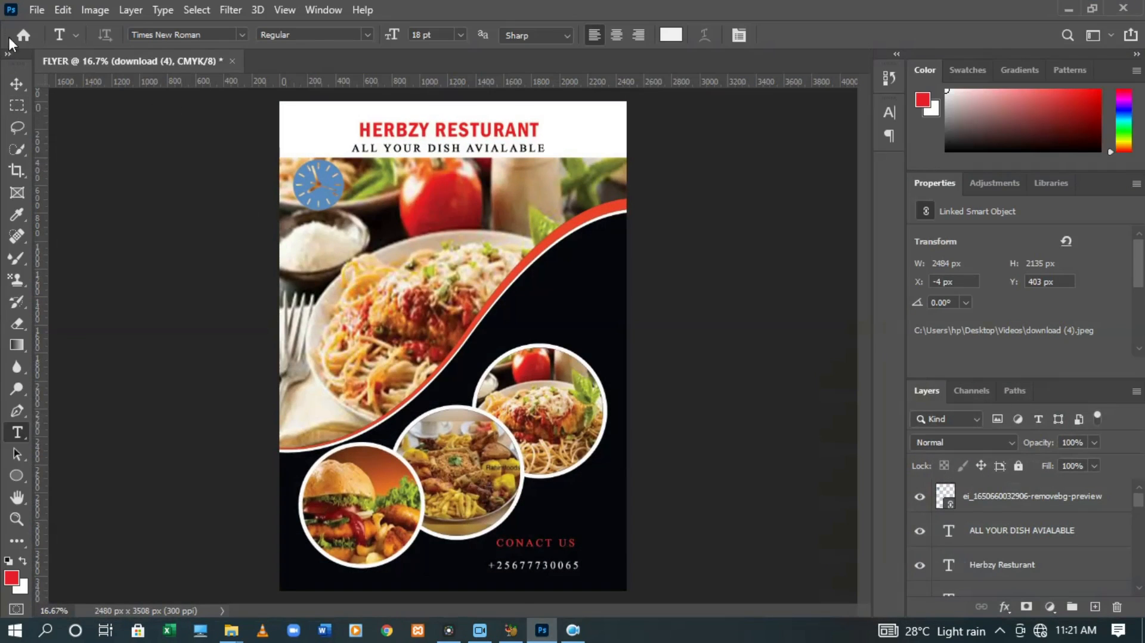
Save a copy of the flyer to the Desktop as FLYER in Photoshop PDF format and continue to the PDF settings
click(29, 12)
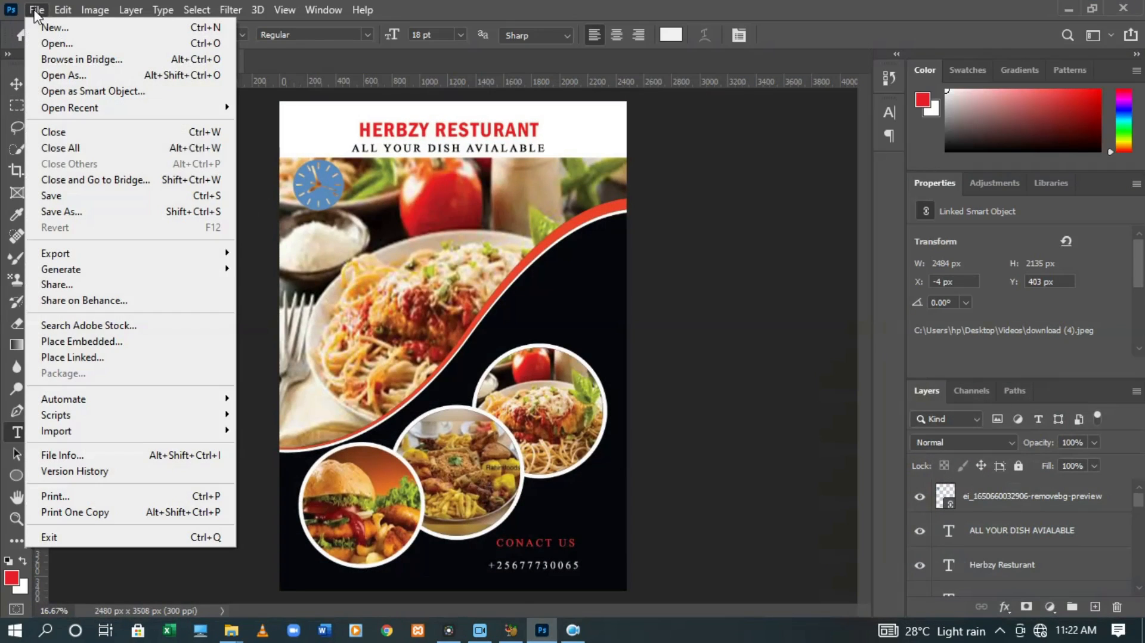
click(127, 212)
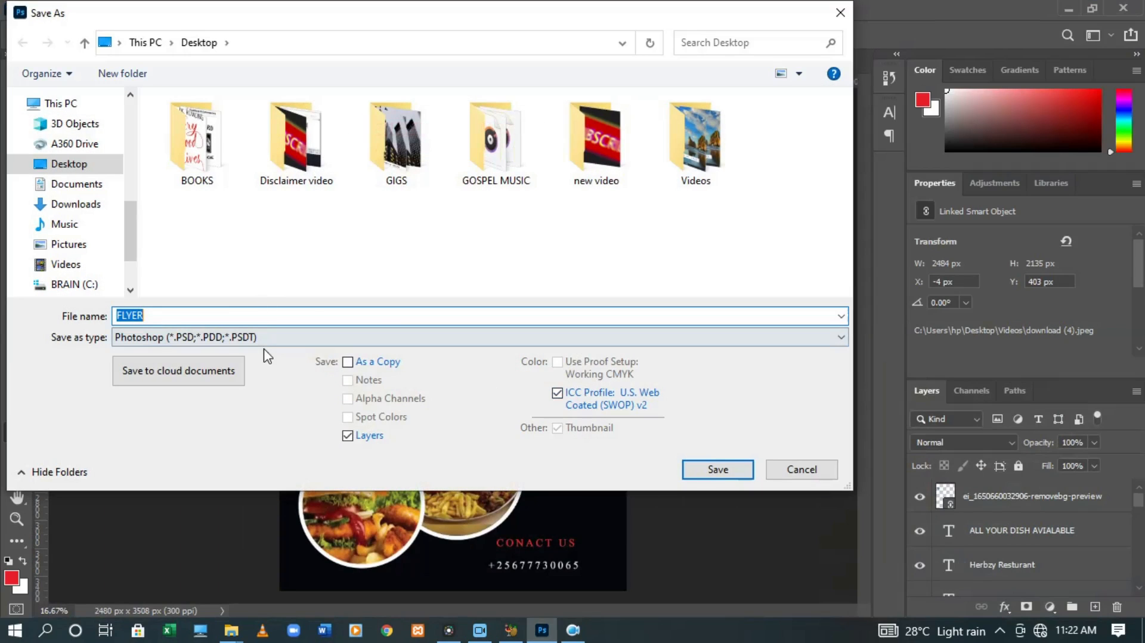
click(262, 338)
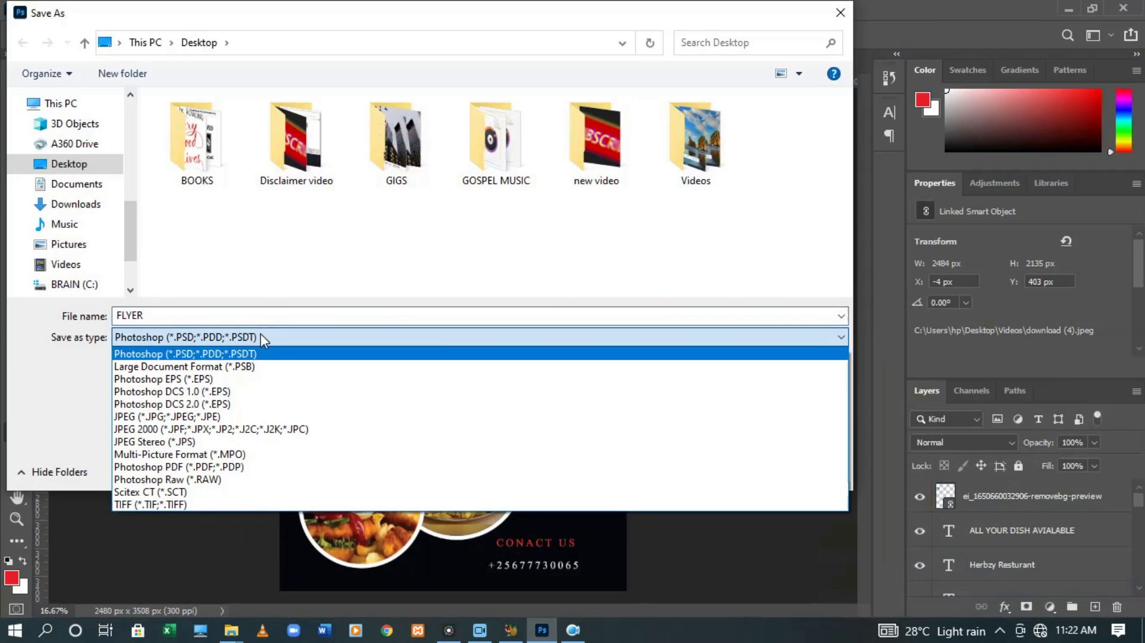
click(246, 469)
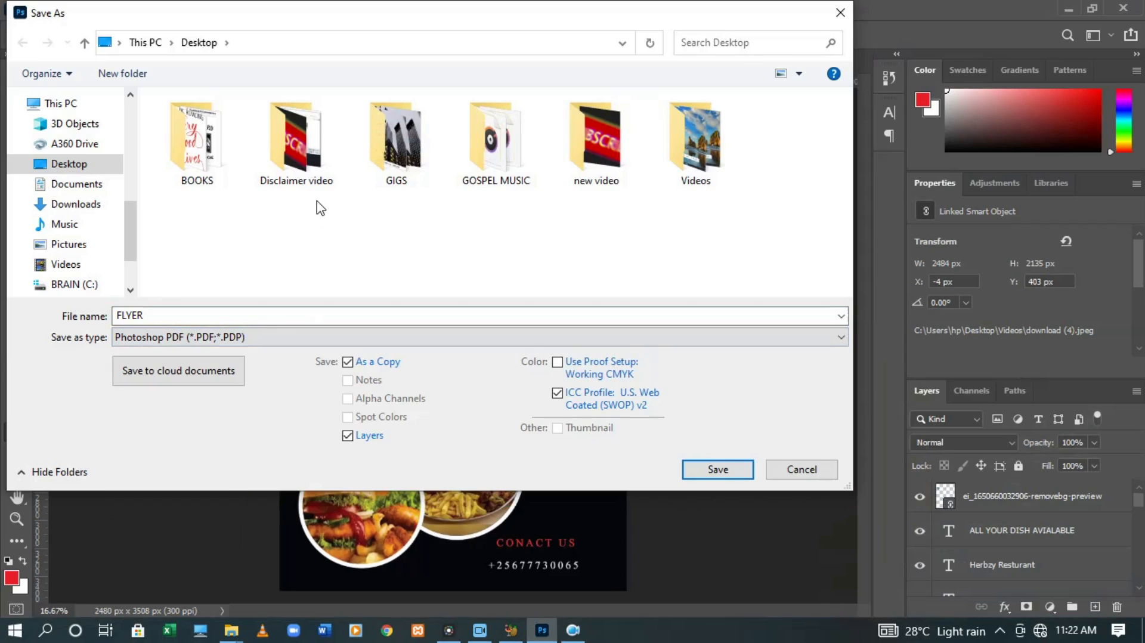
click(70, 164)
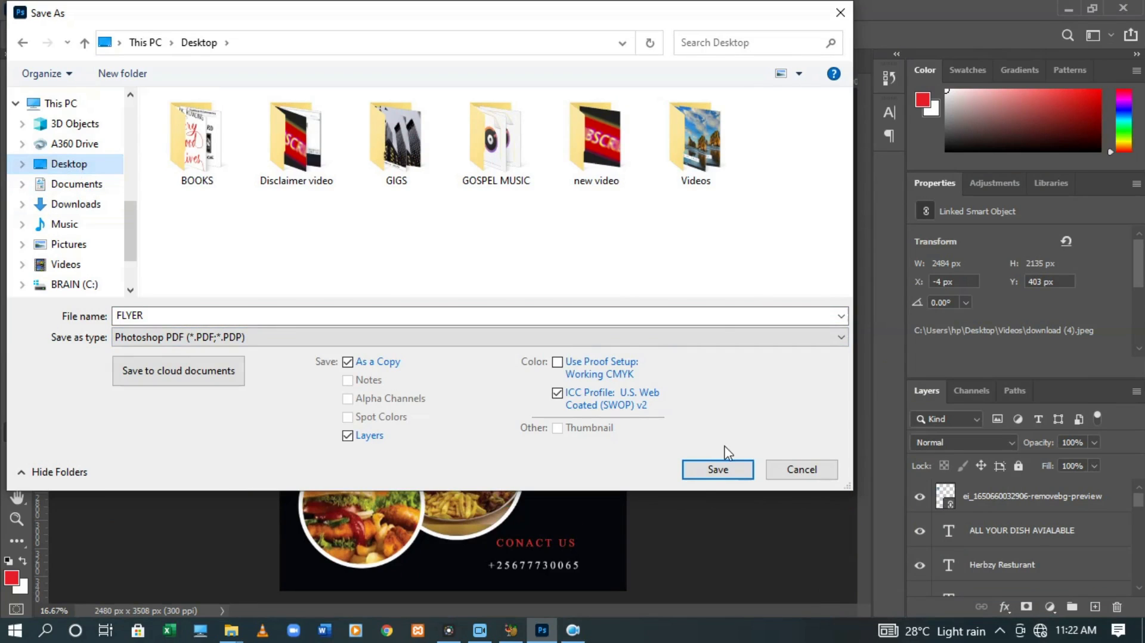
click(718, 469)
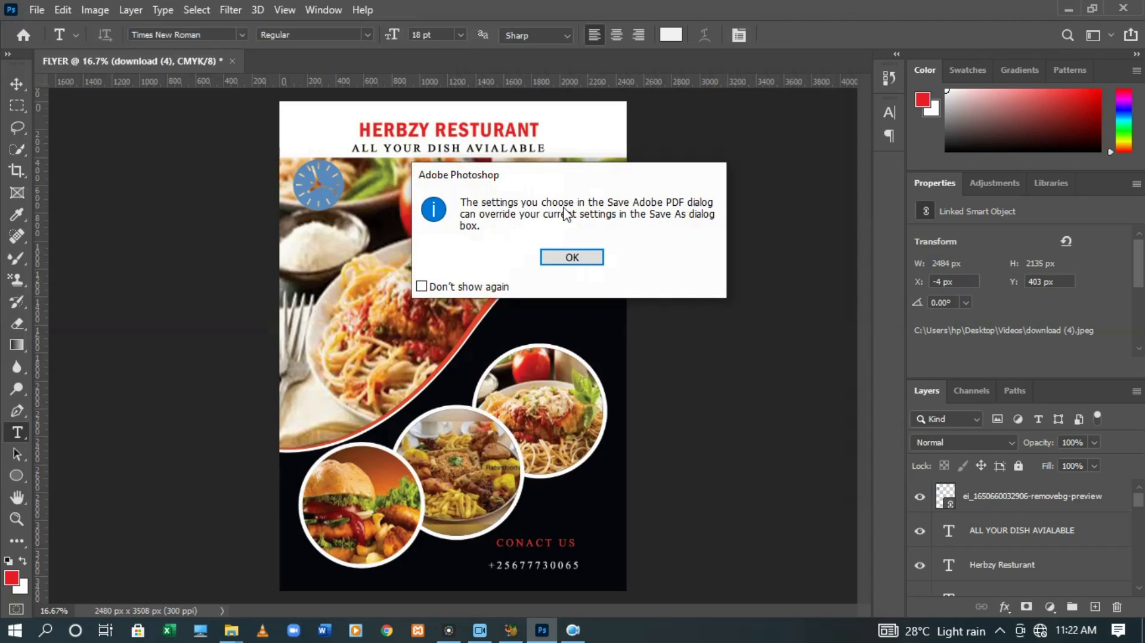
click(571, 256)
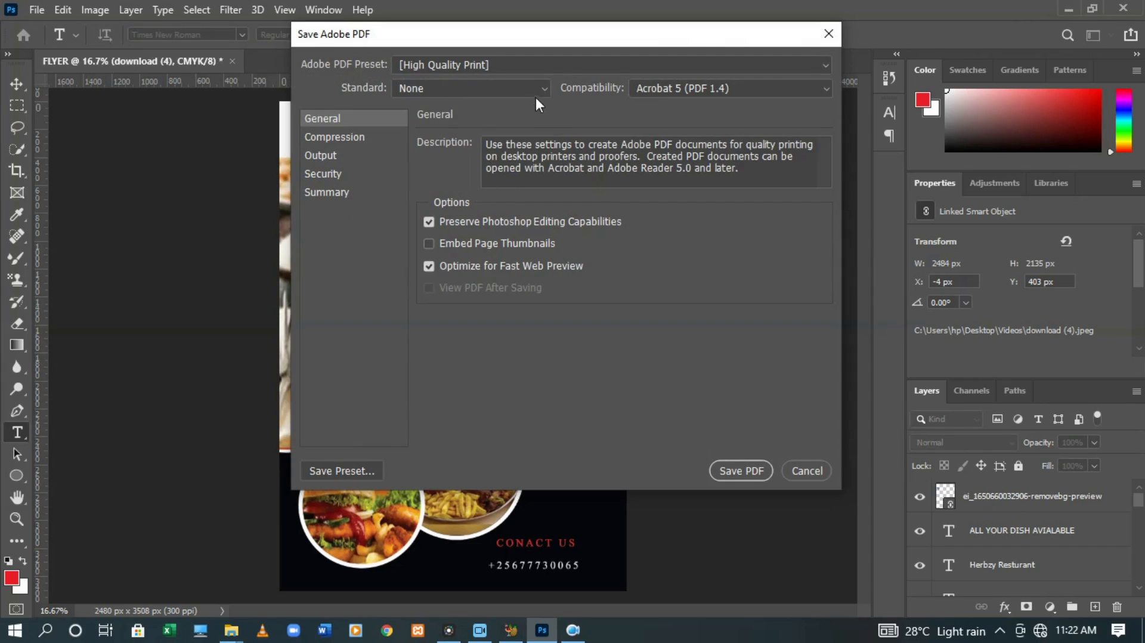
Export the PDF with the High Quality Print preset and Standard None, accepting the editing-capabilities notice and suppressing it for future saves
click(546, 65)
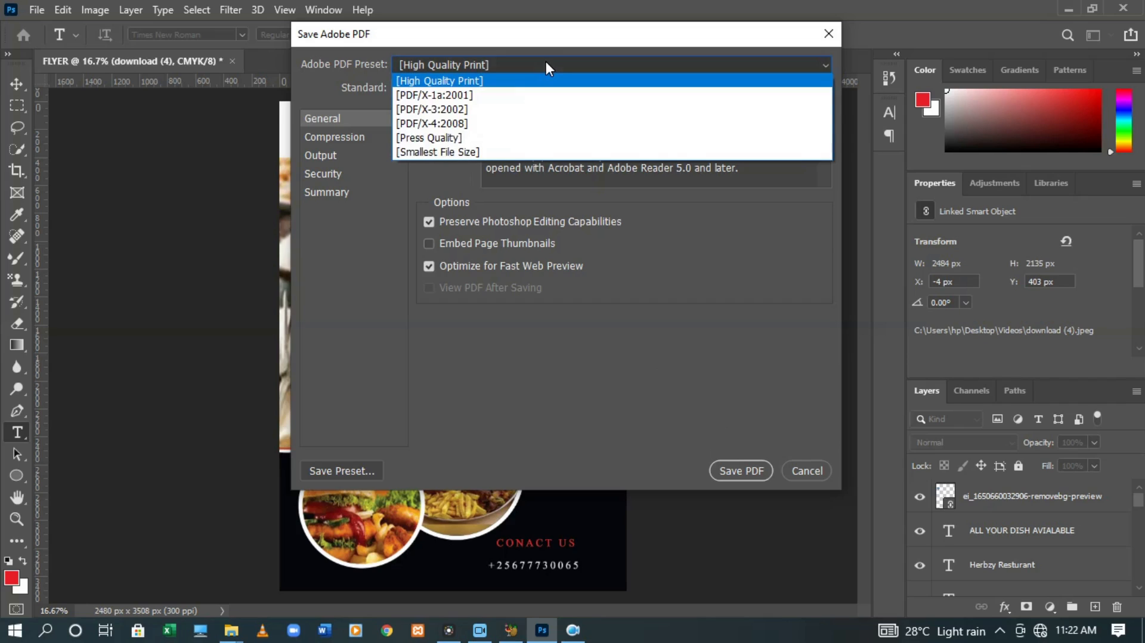
click(545, 65)
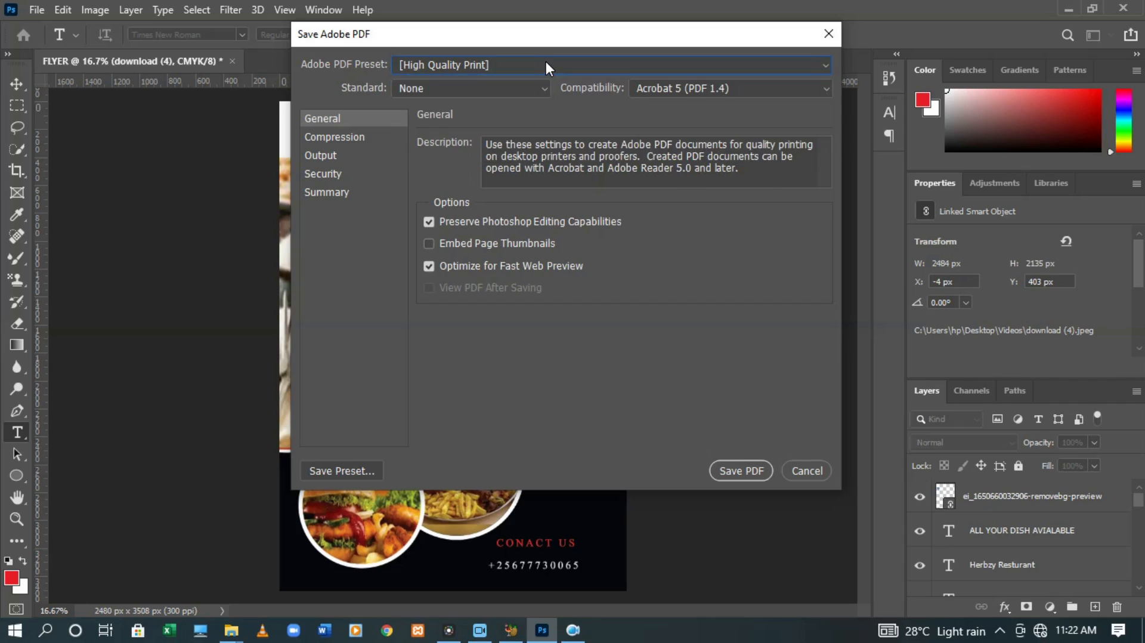
click(510, 95)
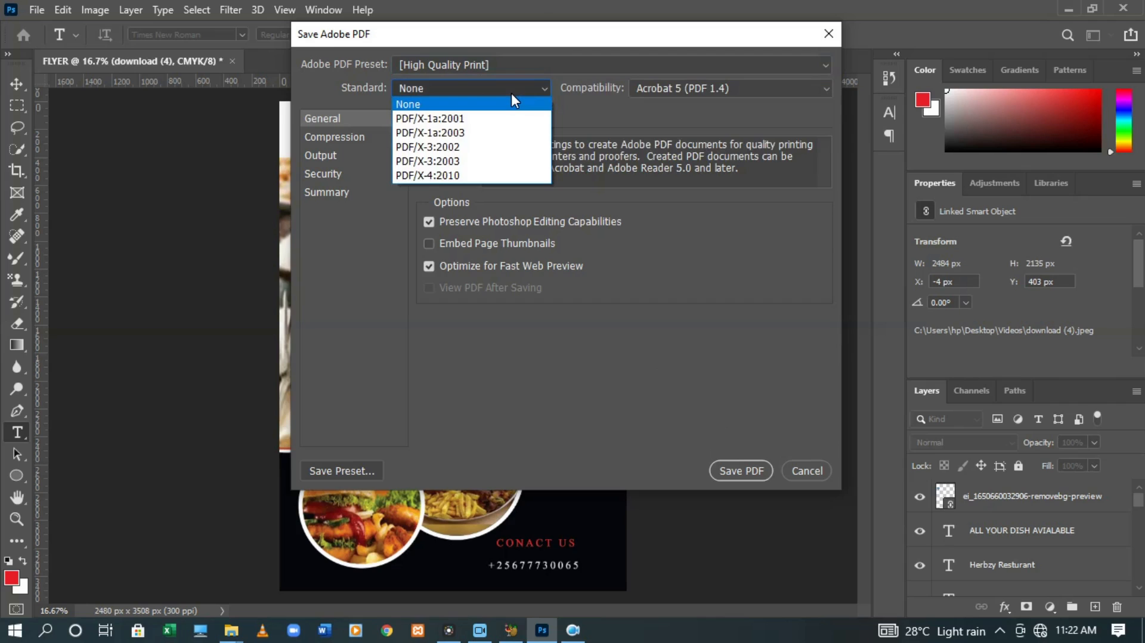
click(511, 94)
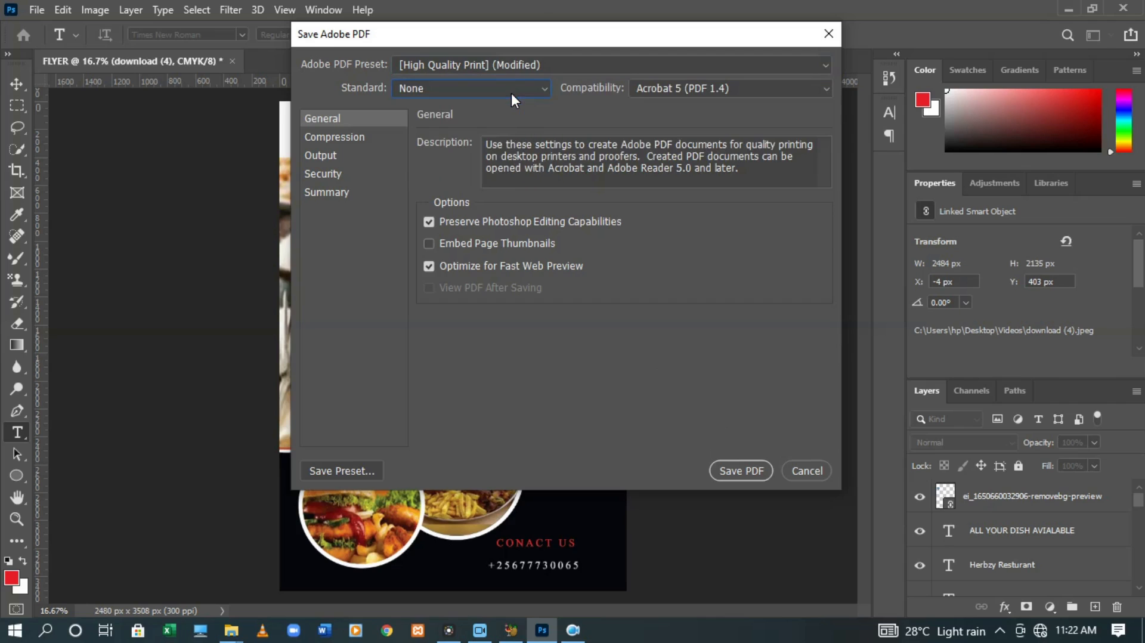
click(746, 477)
click(422, 313)
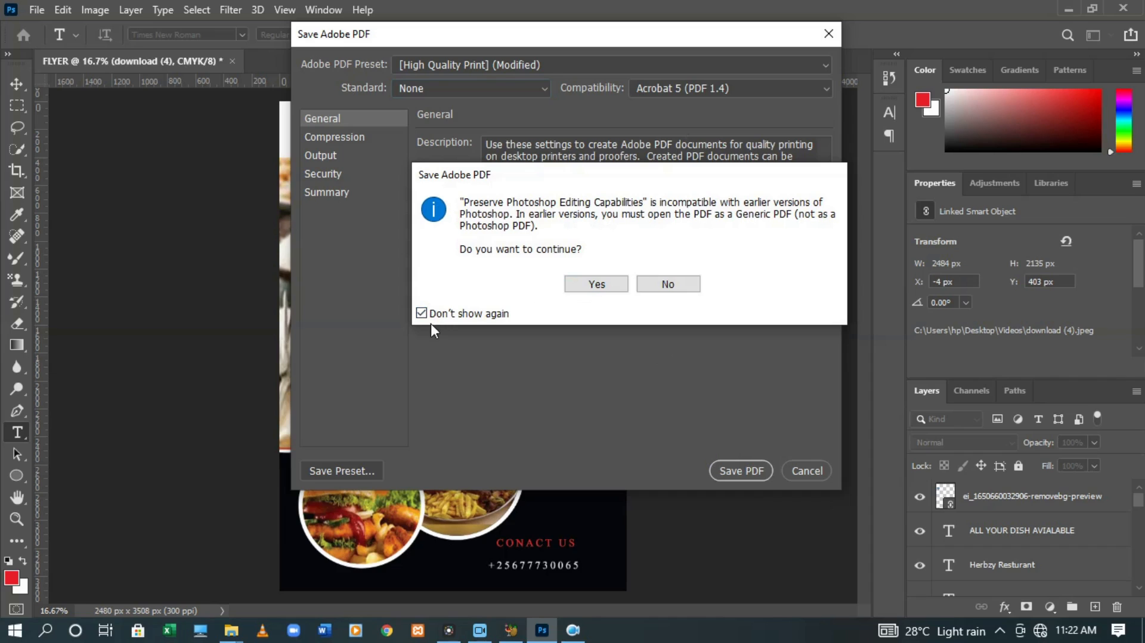
click(611, 284)
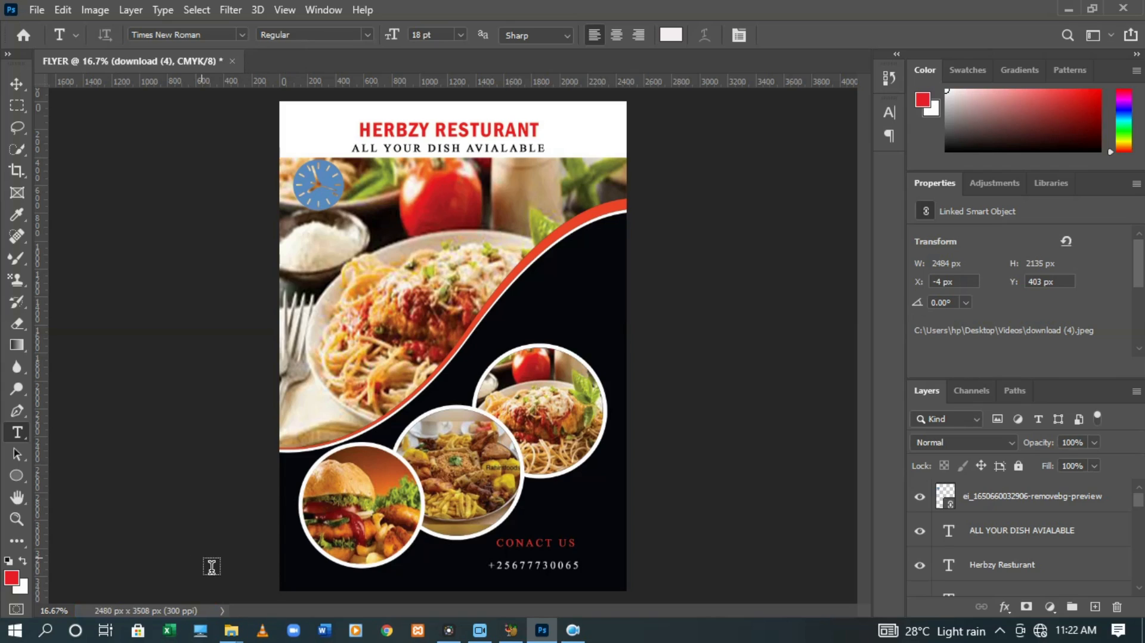
Open the saved FLYER PDF from the desktop in Nitro Pro and examine the page from title to contact text
key(super+d)
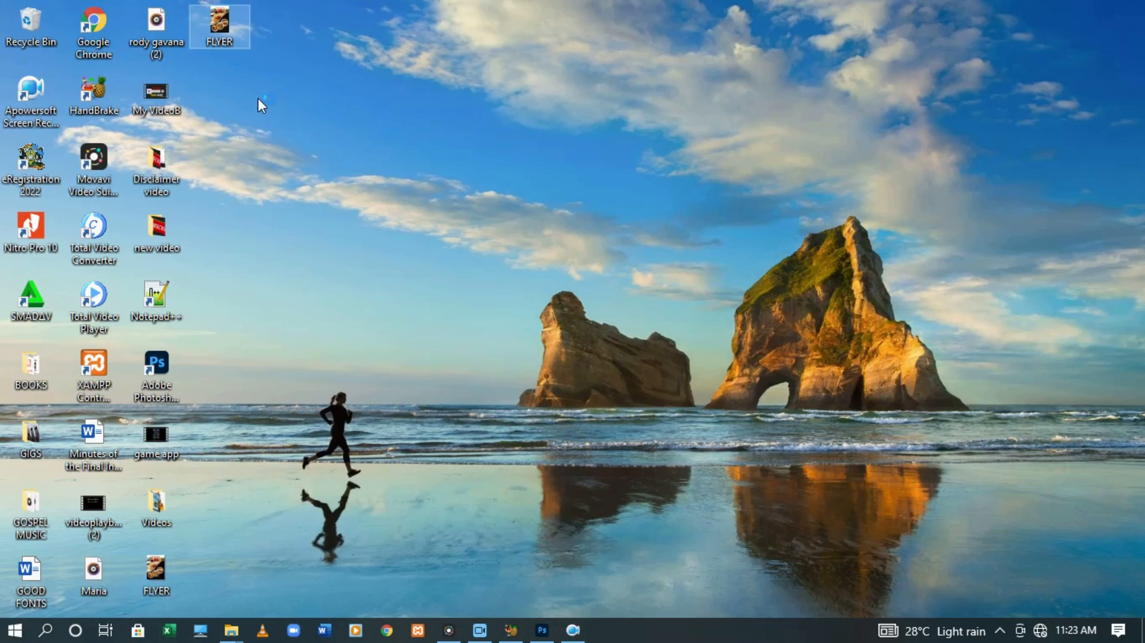
double_click(231, 37)
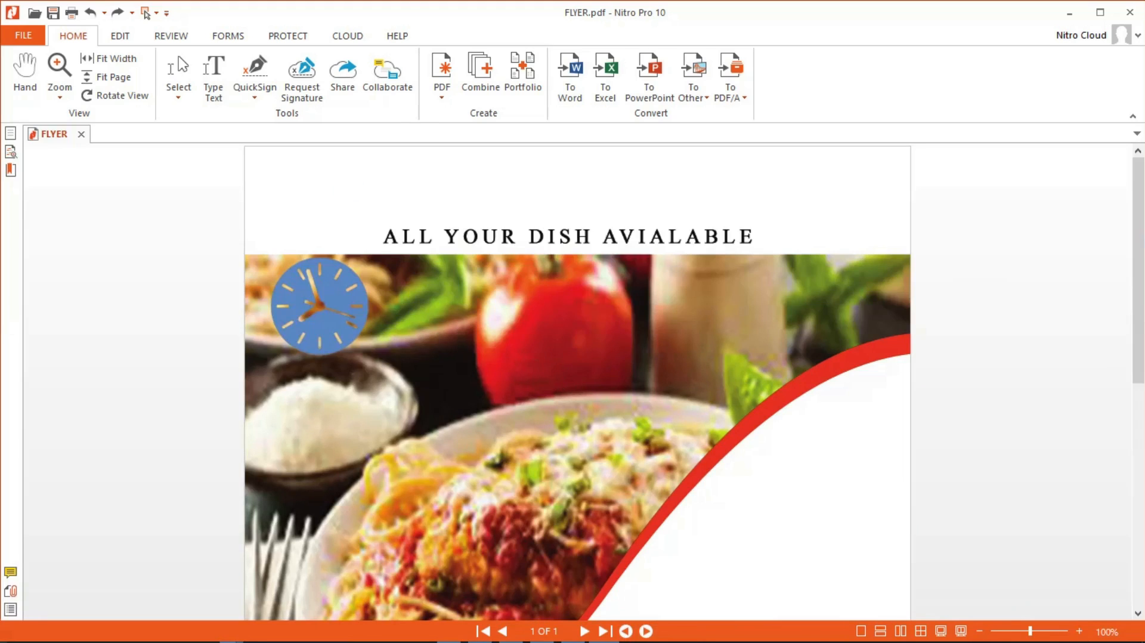
drag(1140, 193, 1140, 419)
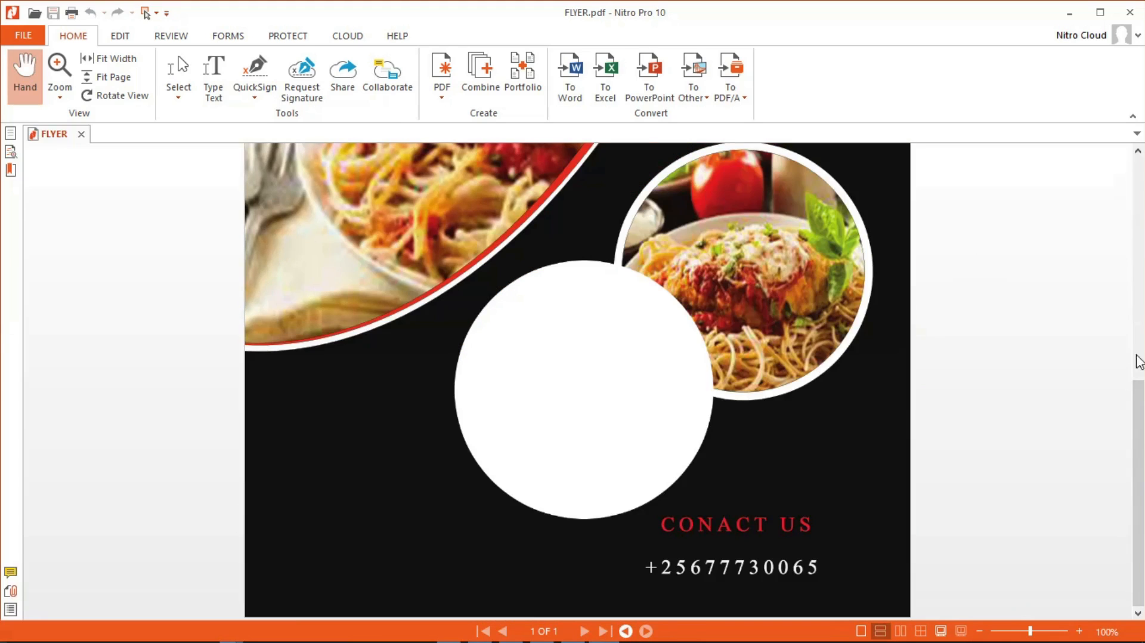
drag(1140, 400, 1127, 205)
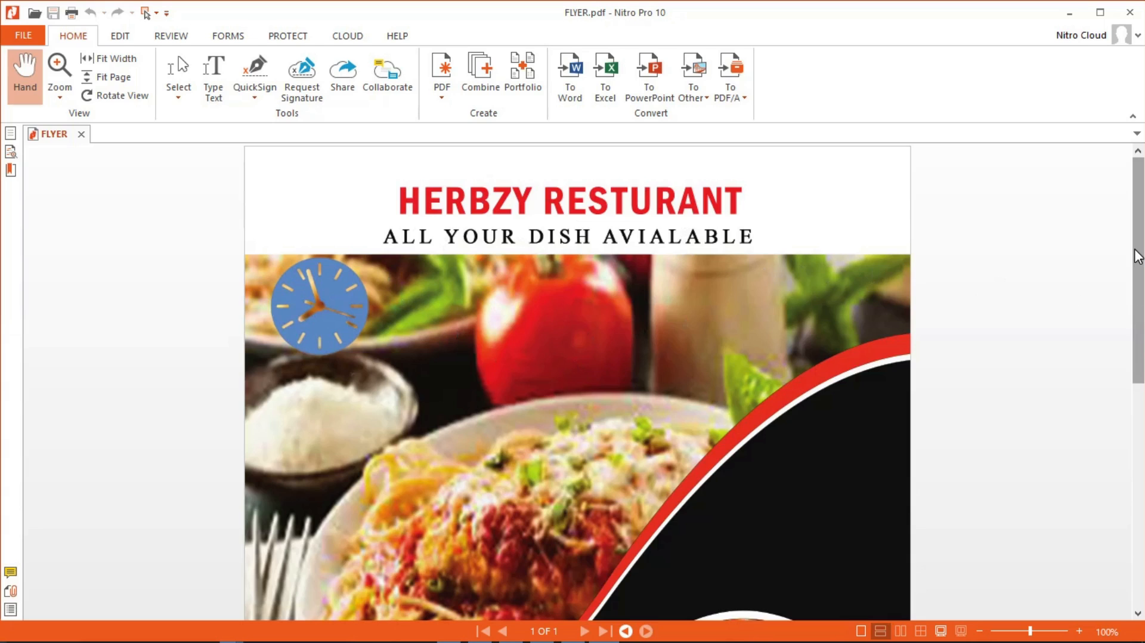
scroll(1137, 257, down, 2)
scroll(577, 381, down, 8)
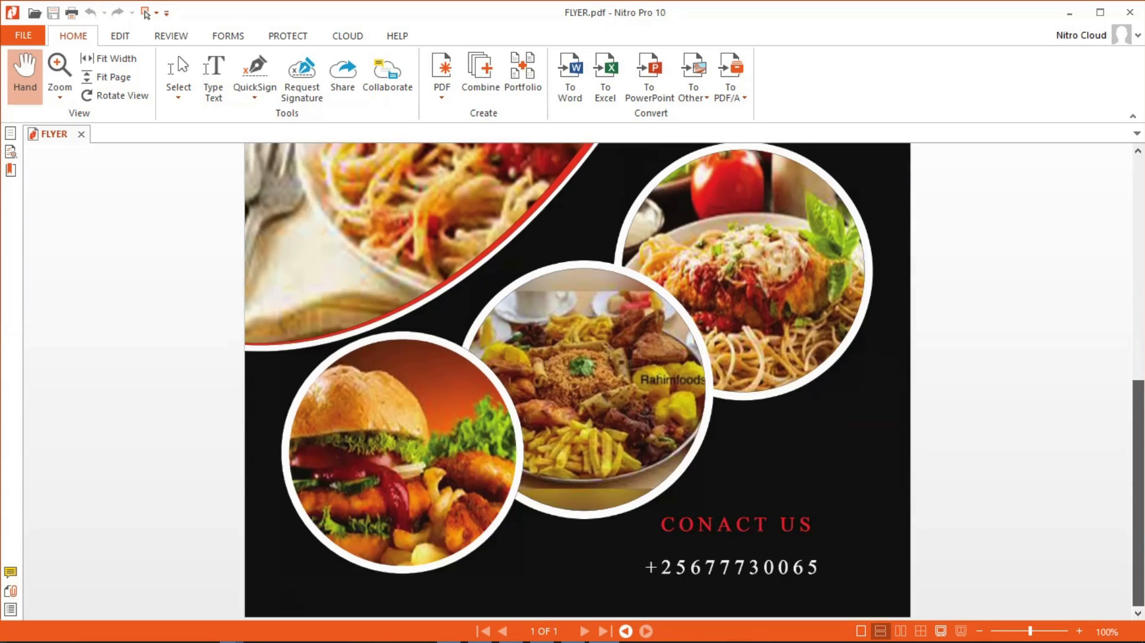
scroll(577, 381, up, 10)
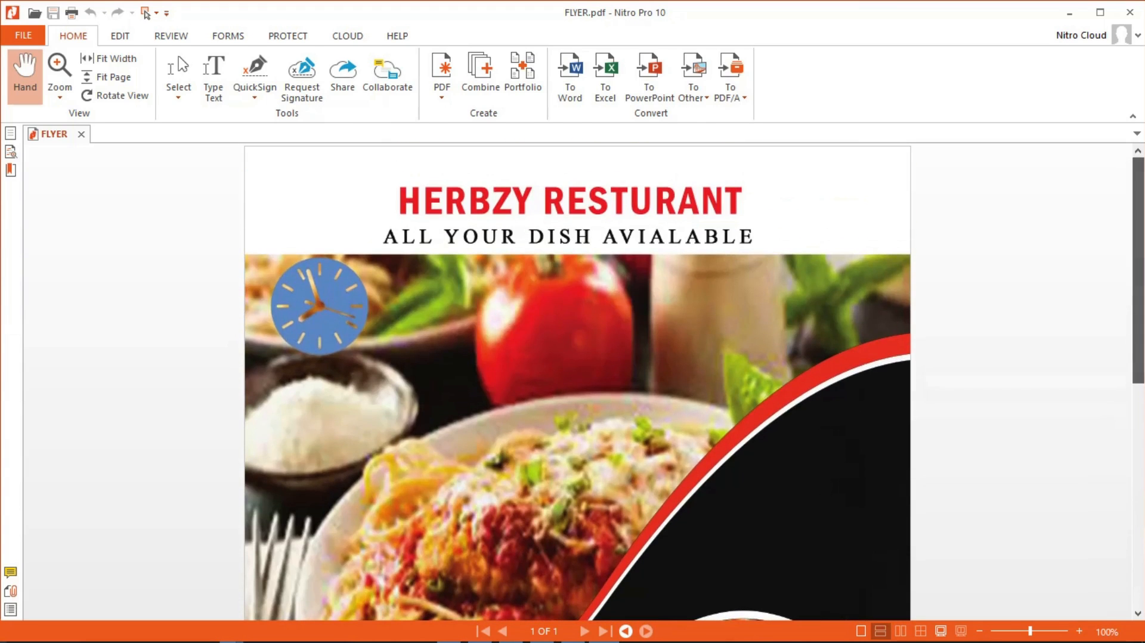